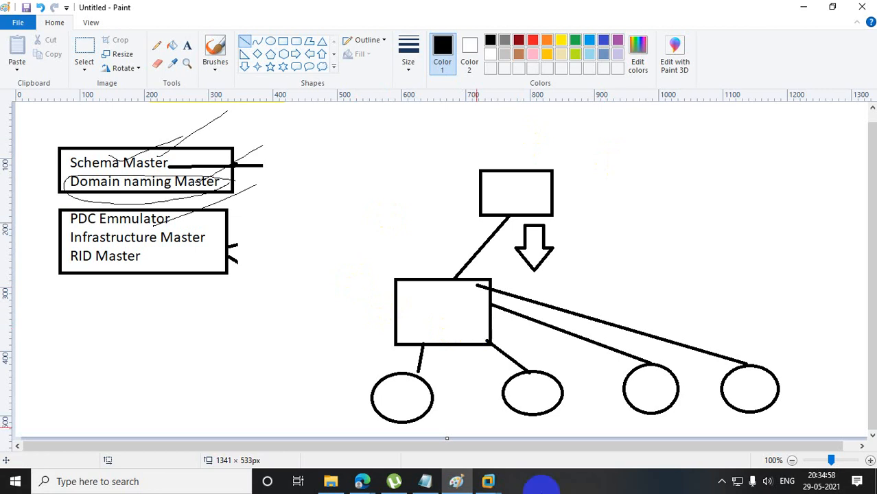
Select the old hierarchy diagram of boxes, circles and arrow with an area about 689 × 486 px and delete it.
{"action": "left_click", "coordinate": [81, 55]}
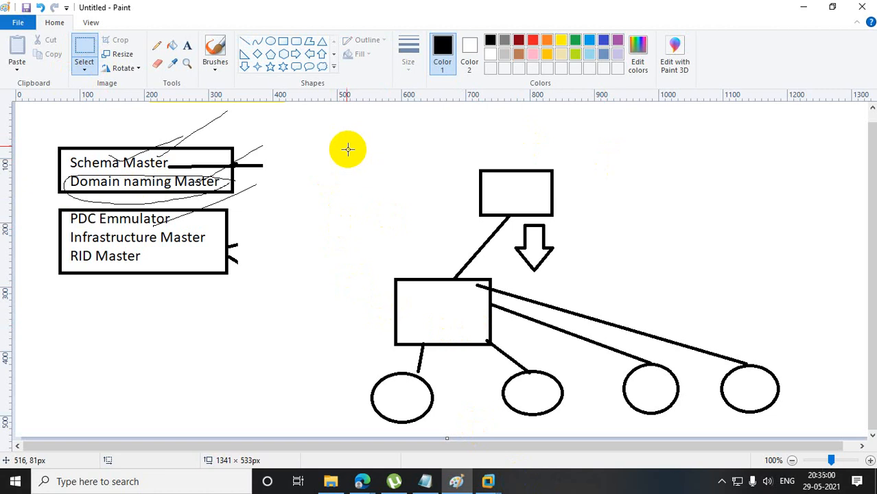
{"action": "left_click_drag", "start_coordinate": [344, 110], "coordinate": [786, 422]}
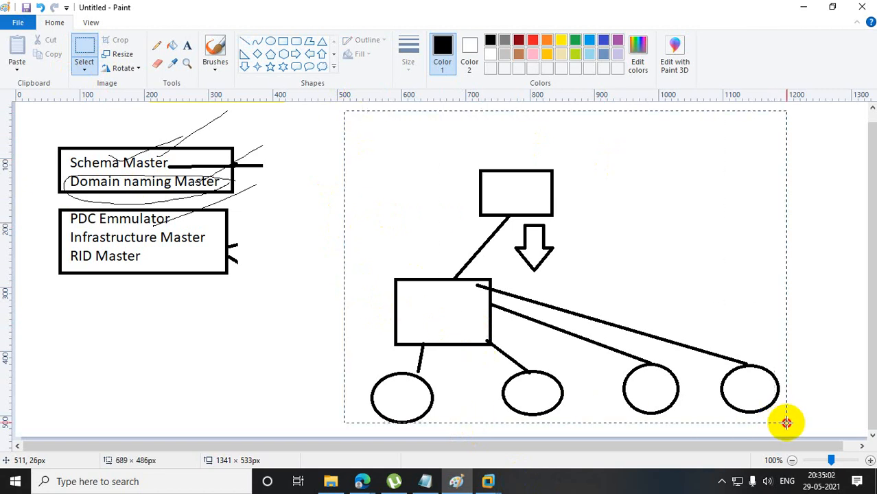
{"action": "key", "text": "Delete"}
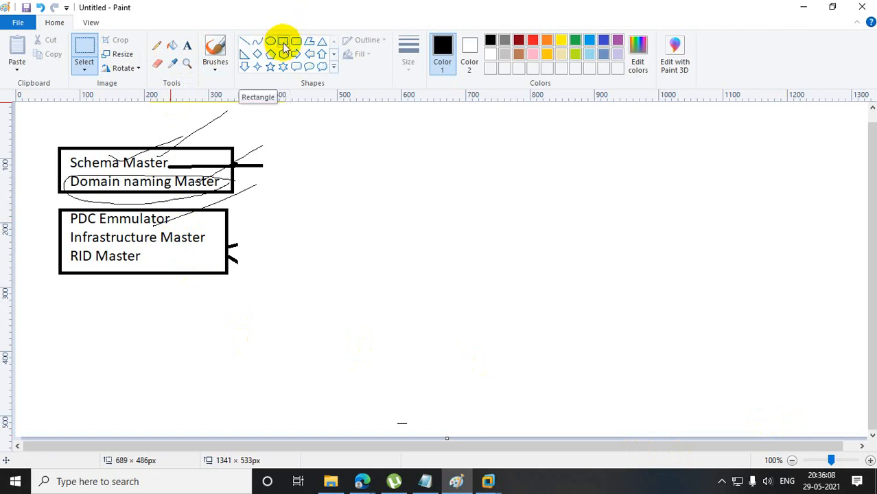
Draw a triangle in the upper part of the cleared area and label it "Hp.com" above its apex.
{"action": "left_click", "coordinate": [321, 41]}
{"action": "left_click_drag", "start_coordinate": [639, 139], "coordinate": [744, 222]}
{"action": "left_click", "coordinate": [186, 45]}
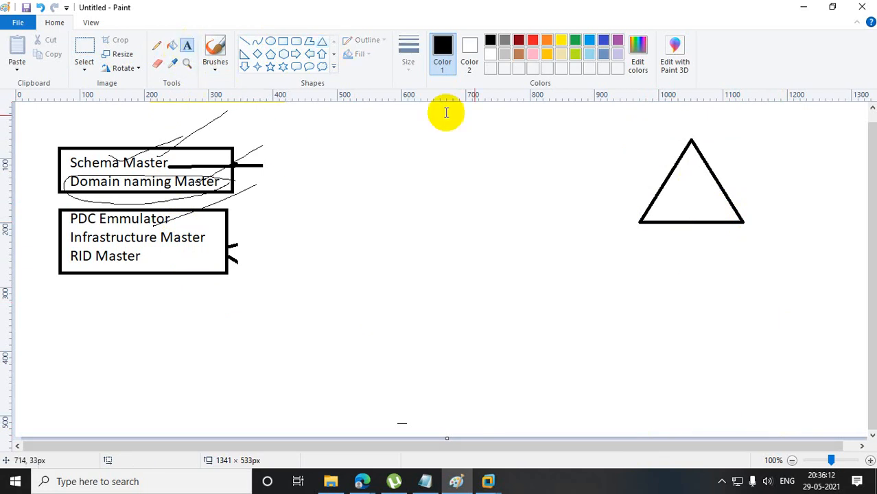
{"action": "left_click_drag", "start_coordinate": [655, 115], "coordinate": [768, 135]}
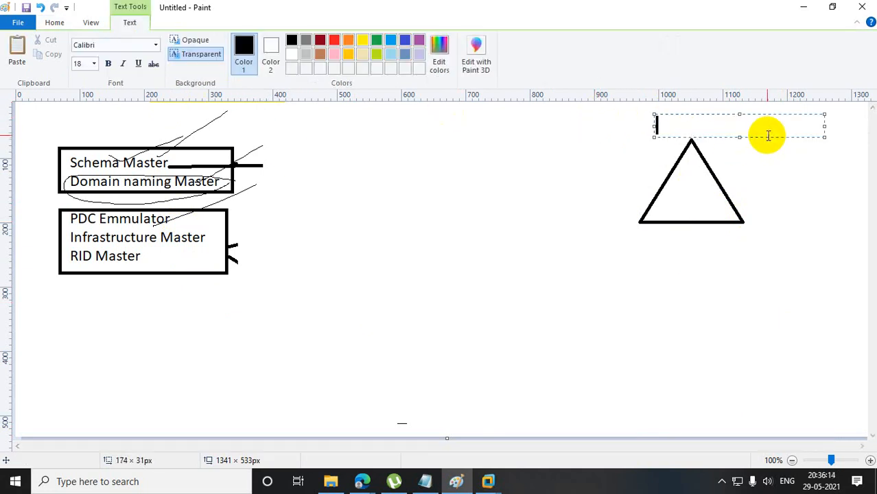
{"action": "type", "text": "Hp.com"}
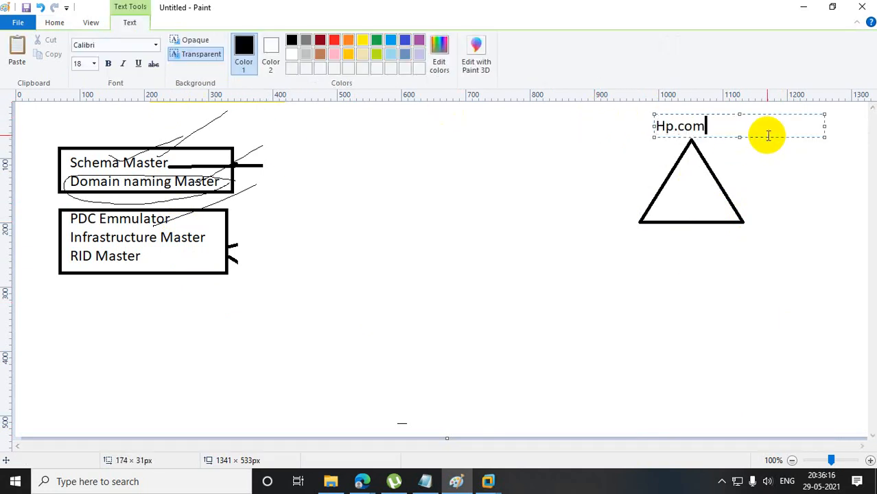
{"action": "left_click", "coordinate": [731, 309]}
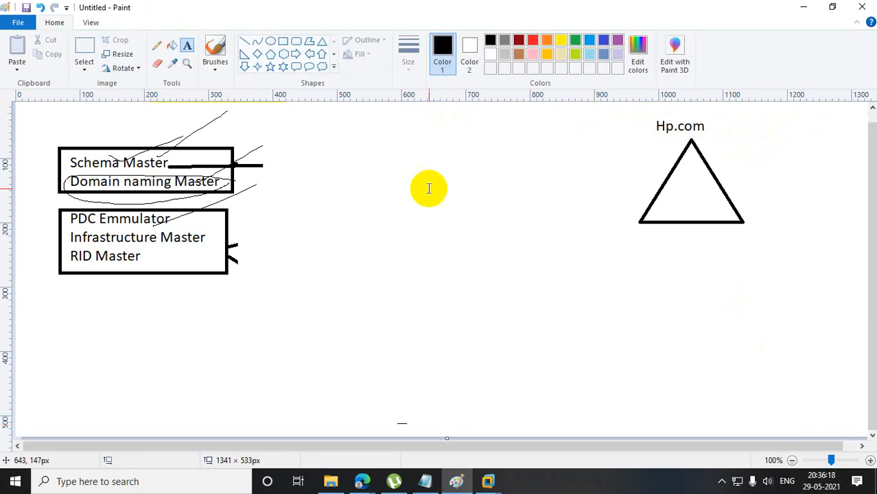
Draw a second triangle with its apex at the Hp.com triangle's lower-left corner and label it "uk.hp.com" underneath.
{"action": "left_click", "coordinate": [322, 42]}
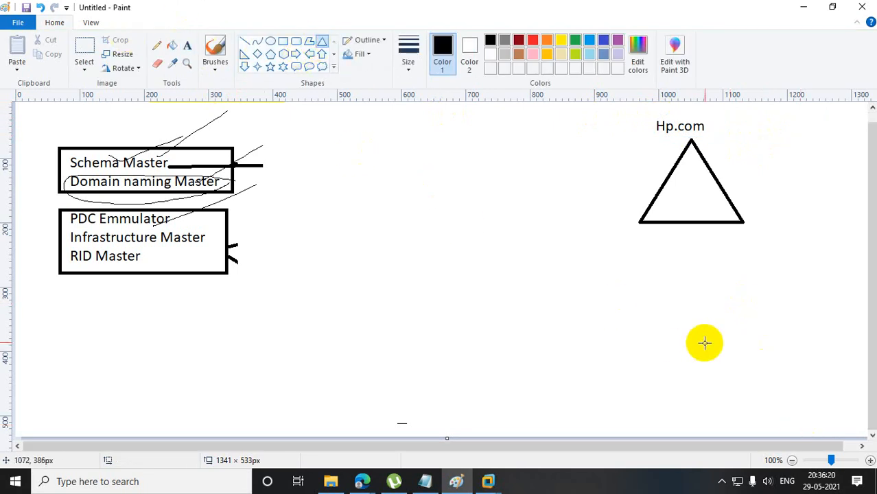
{"action": "mouse_move", "coordinate": [637, 279]}
{"action": "left_mouse_down"}
{"action": "mouse_move", "coordinate": [731, 366]}
{"action": "mouse_move", "coordinate": [626, 296]}
{"action": "mouse_move", "coordinate": [649, 291]}
{"action": "left_mouse_up"}
{"action": "left_click", "coordinate": [762, 310]}
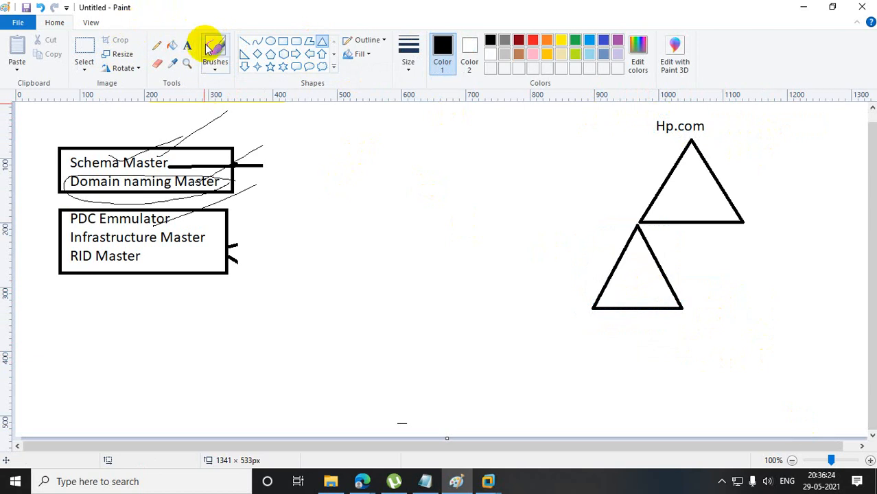
{"action": "left_click", "coordinate": [188, 50]}
{"action": "left_click_drag", "start_coordinate": [589, 327], "coordinate": [745, 351]}
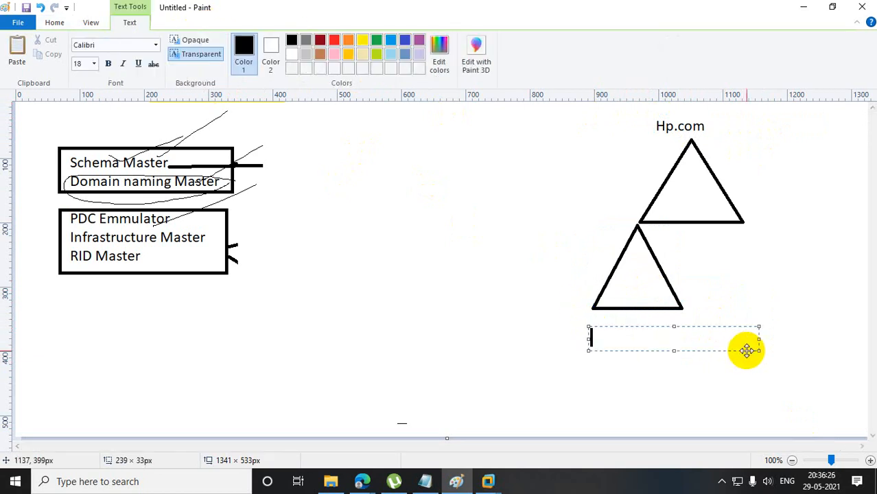
{"action": "type", "text": "uk.hp.com"}
{"action": "left_click", "coordinate": [709, 261]}
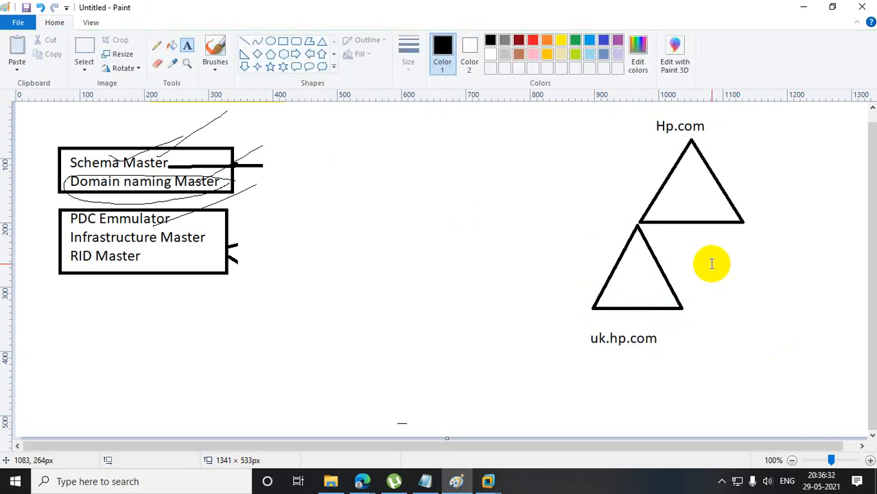
Draw a diamond about 48 × 49 px inside the uk.hp.com triangle and a flatter diamond inside the Hp.com triangle.
{"action": "left_click", "coordinate": [257, 54]}
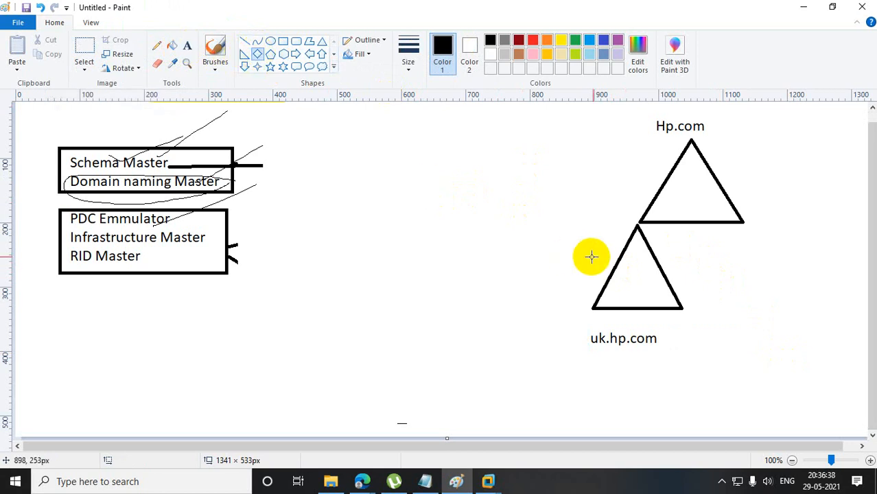
{"action": "left_click_drag", "start_coordinate": [623, 266], "coordinate": [651, 295]}
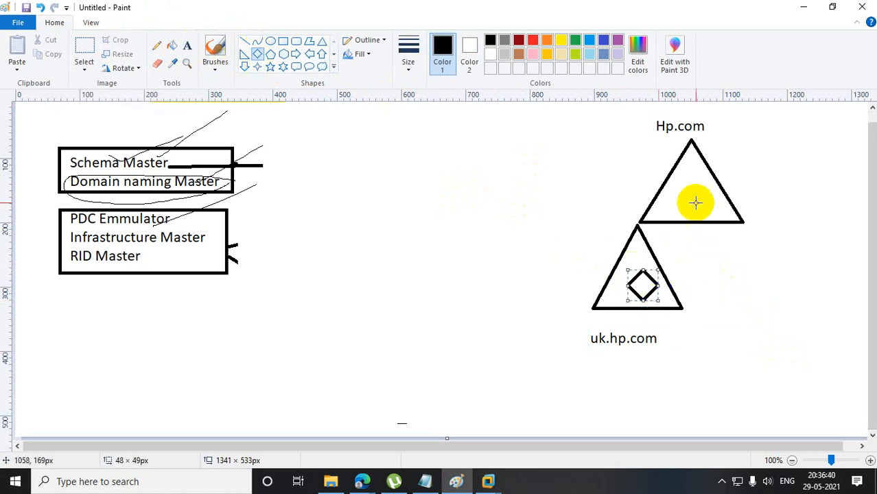
{"action": "left_click", "coordinate": [691, 176]}
{"action": "left_click_drag", "start_coordinate": [679, 175], "coordinate": [709, 198]}
{"action": "left_click", "coordinate": [726, 240]}
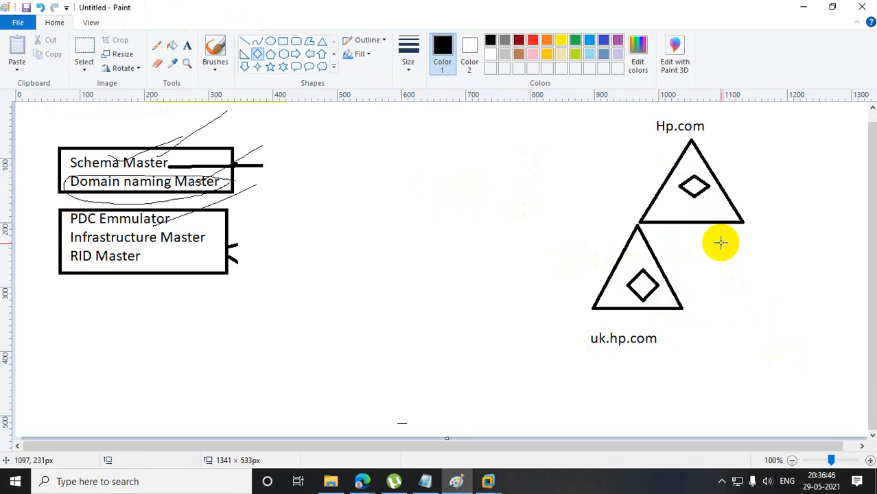
Try a freehand Pencil line from the uk.hp.com triangle's diamond to the Hp.com triangle's diamond.
{"action": "left_click", "coordinate": [157, 45]}
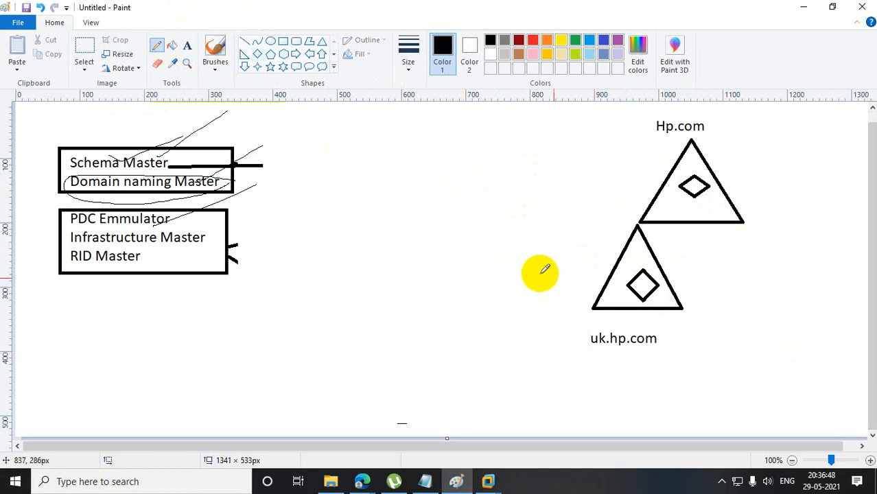
{"action": "mouse_move", "coordinate": [644, 278]}
{"action": "left_mouse_down"}
{"action": "mouse_move", "coordinate": [639, 282]}
{"action": "mouse_move", "coordinate": [677, 201]}
{"action": "mouse_move", "coordinate": [697, 185]}
{"action": "left_mouse_up"}
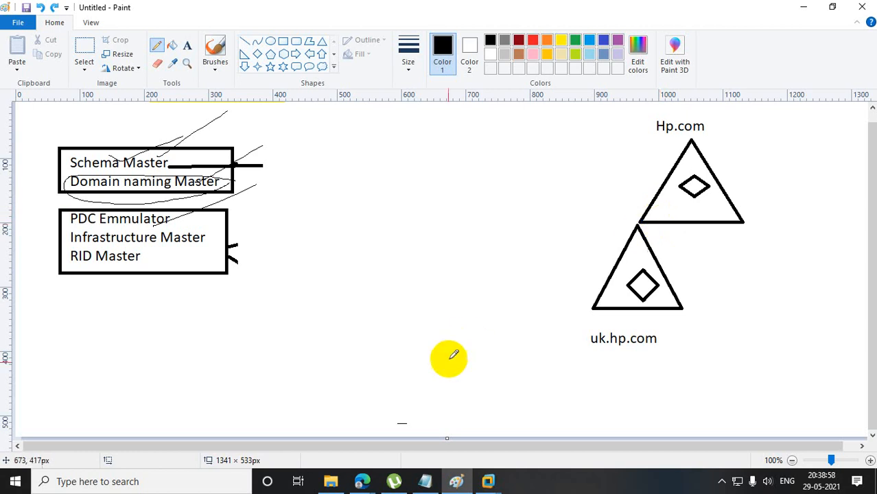
Switch to the Google Meet call, mute the microphone, and return to the Paint drawing.
{"action": "left_click", "coordinate": [363, 479]}
{"action": "left_click", "coordinate": [282, 442]}
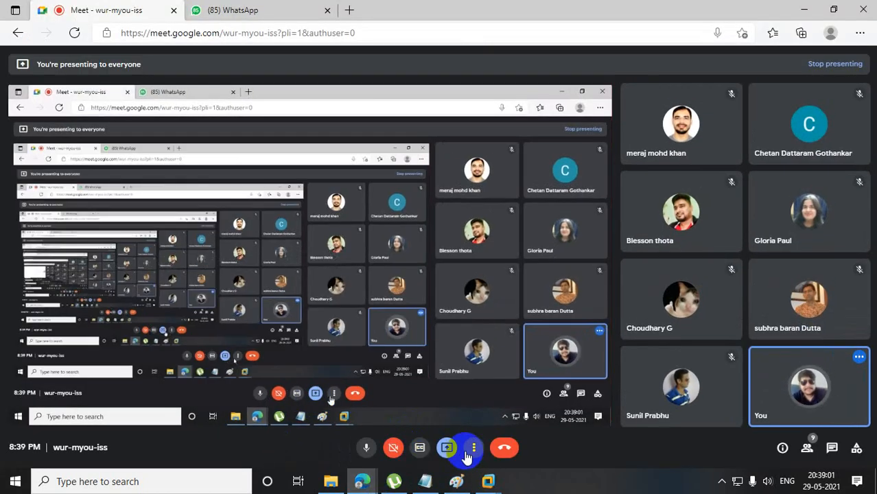
{"action": "left_click", "coordinate": [365, 447]}
{"action": "left_click", "coordinate": [804, 9]}
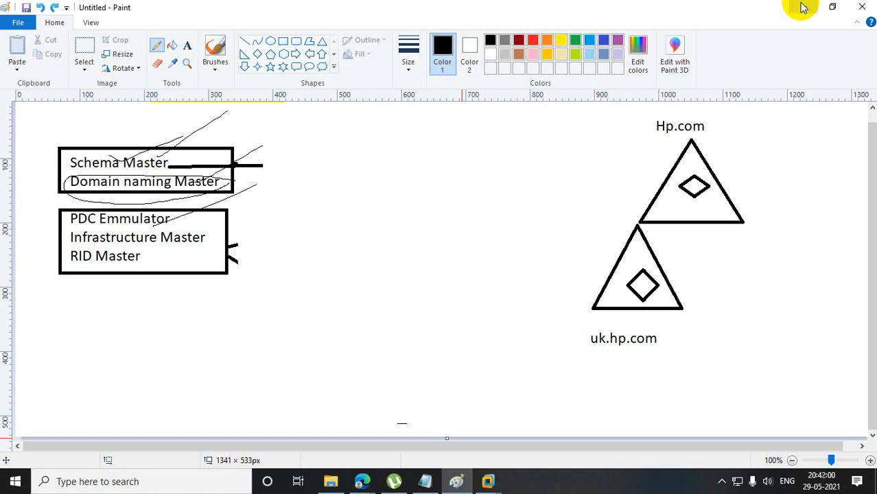
Turn the microphone back on in the Google Meet call, return to Paint and dismiss the presenting notification.
{"action": "left_click", "coordinate": [362, 481]}
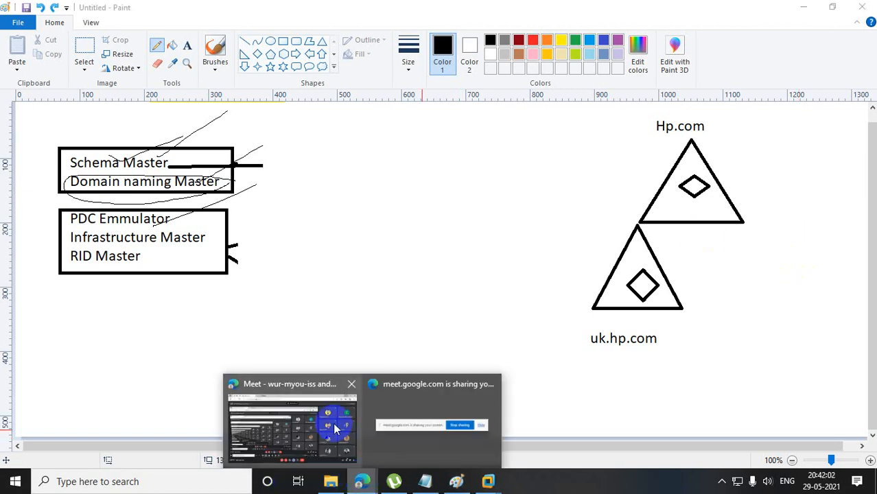
{"action": "left_click", "coordinate": [330, 415]}
{"action": "left_click", "coordinate": [368, 450]}
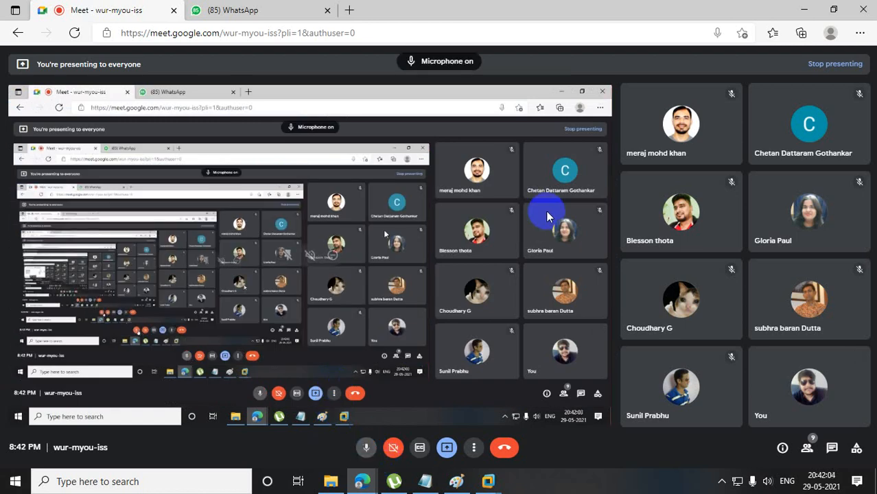
{"action": "left_click", "coordinate": [807, 10]}
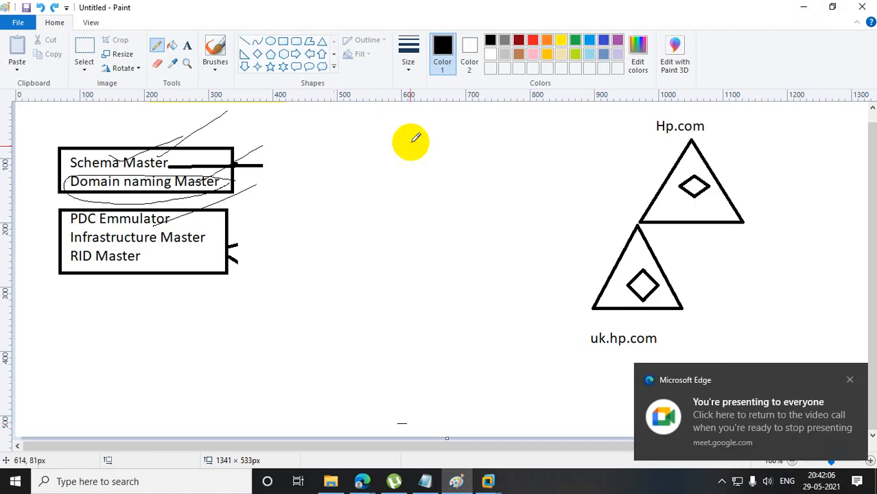
{"action": "left_click", "coordinate": [859, 379]}
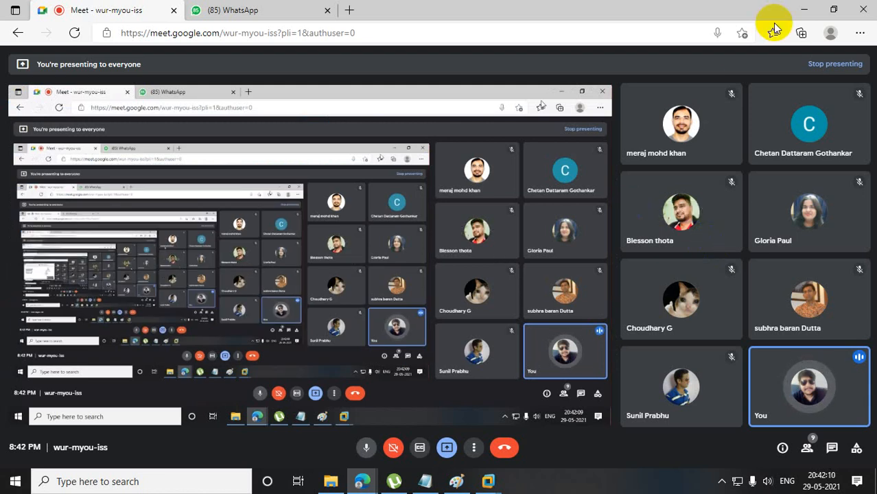
{"action": "left_click", "coordinate": [806, 10]}
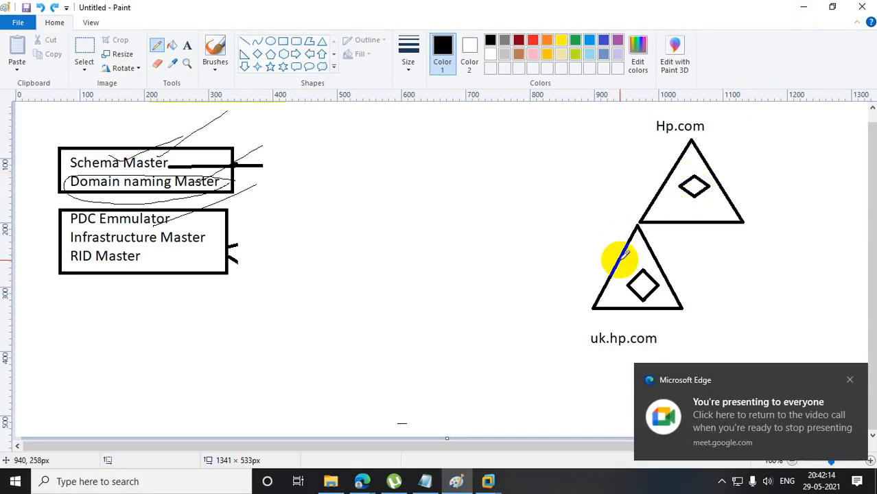
{"action": "left_click", "coordinate": [851, 375]}
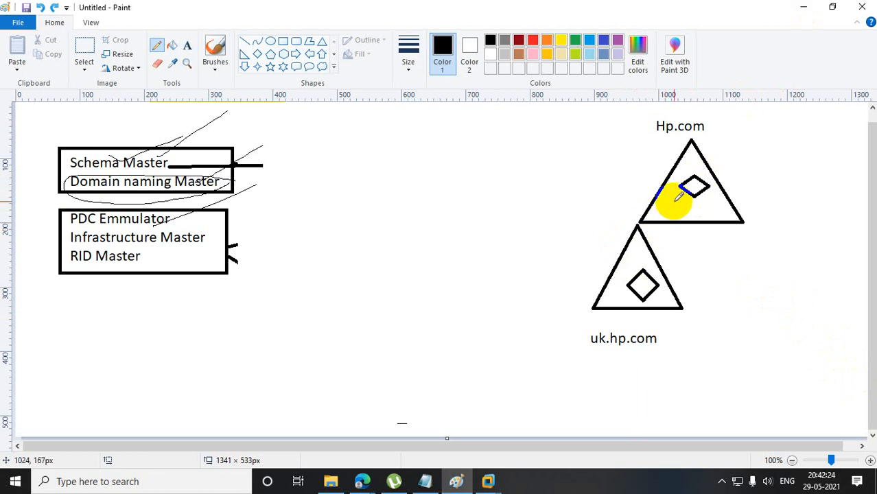
Check the Google Meet call's participant view, then return to the Paint drawing and dismiss the presenting notification.
{"action": "left_click", "coordinate": [365, 482]}
{"action": "left_click", "coordinate": [320, 435]}
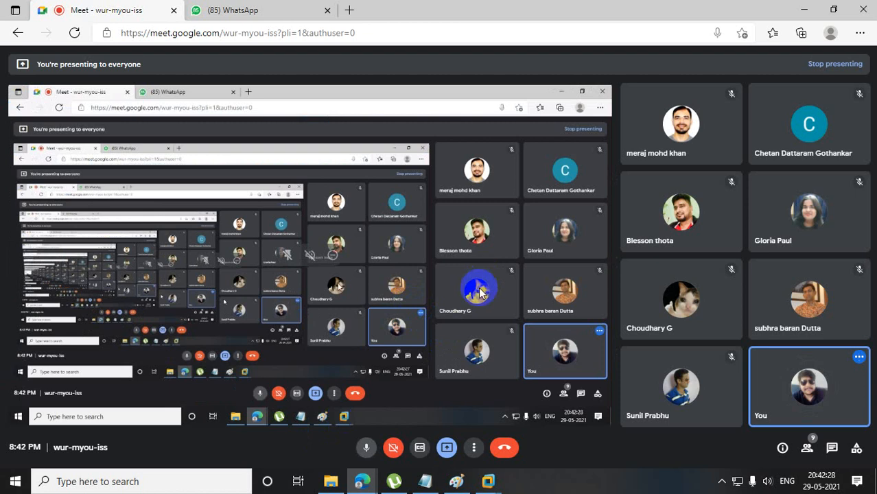
{"action": "left_click", "coordinate": [805, 9]}
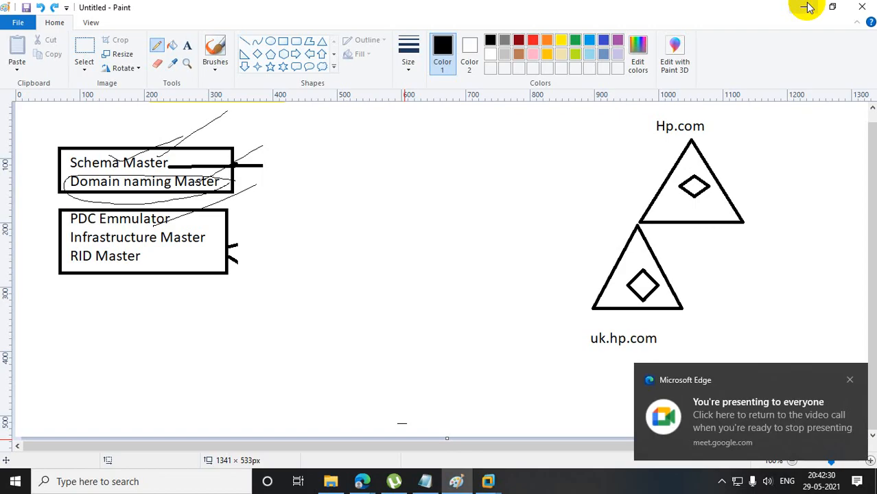
{"action": "left_click", "coordinate": [850, 381]}
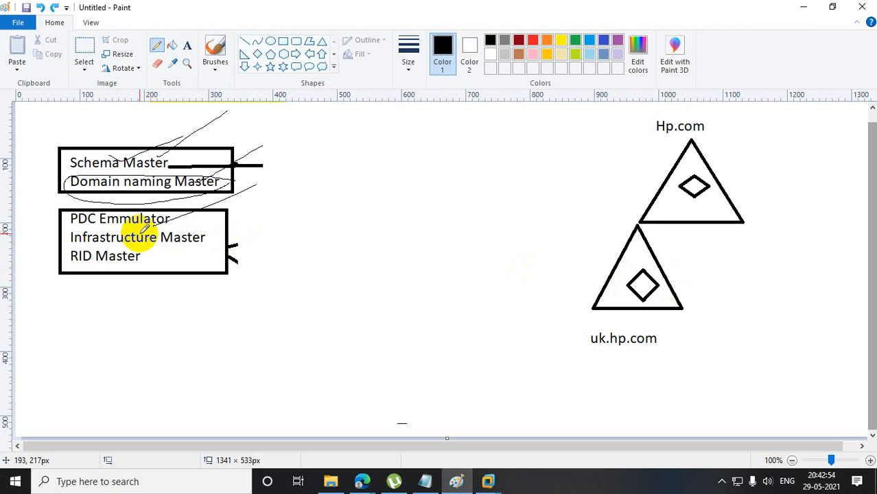
Draw freehand Pencil lines across Infrastructure Master, between the two triangles' diamonds, and from Infrastructure Master to the Hp.com triangle.
{"action": "mouse_move", "coordinate": [159, 242]}
{"action": "left_mouse_down"}
{"action": "mouse_move", "coordinate": [223, 255]}
{"action": "mouse_move", "coordinate": [174, 261]}
{"action": "left_mouse_up"}
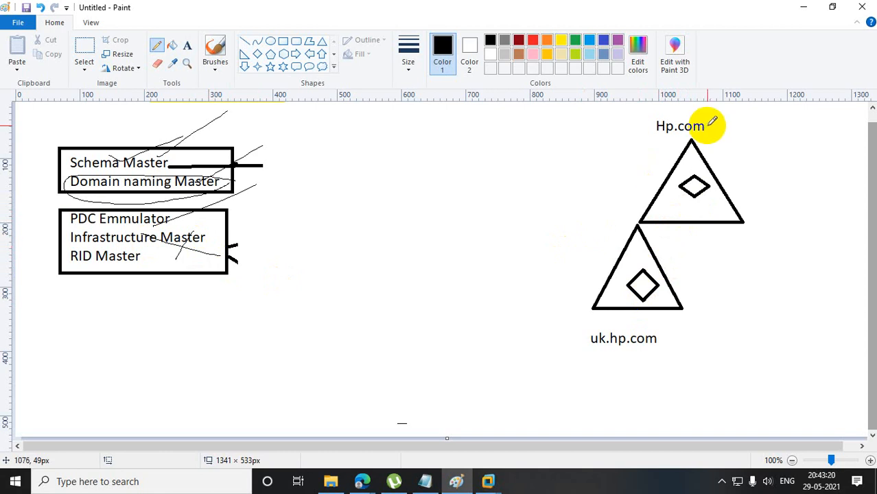
{"action": "left_click_drag", "start_coordinate": [691, 142], "coordinate": [680, 162]}
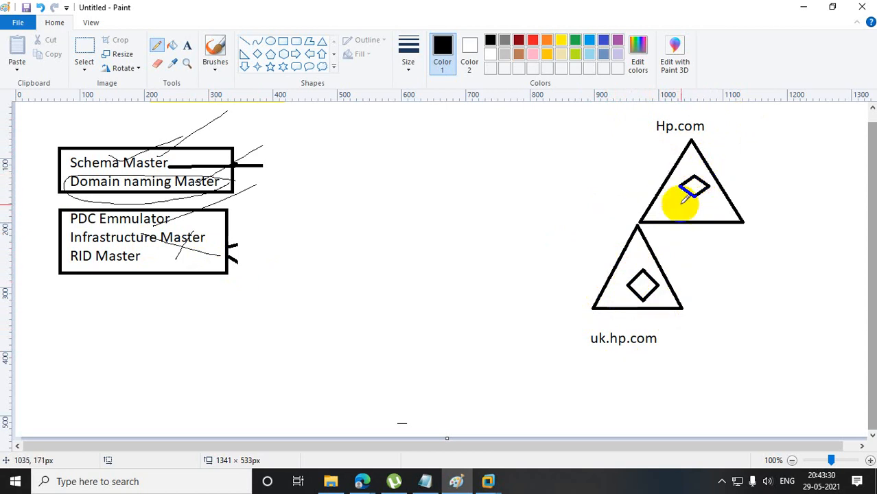
{"action": "left_click", "coordinate": [649, 281]}
{"action": "left_click_drag", "start_coordinate": [649, 280], "coordinate": [697, 185]}
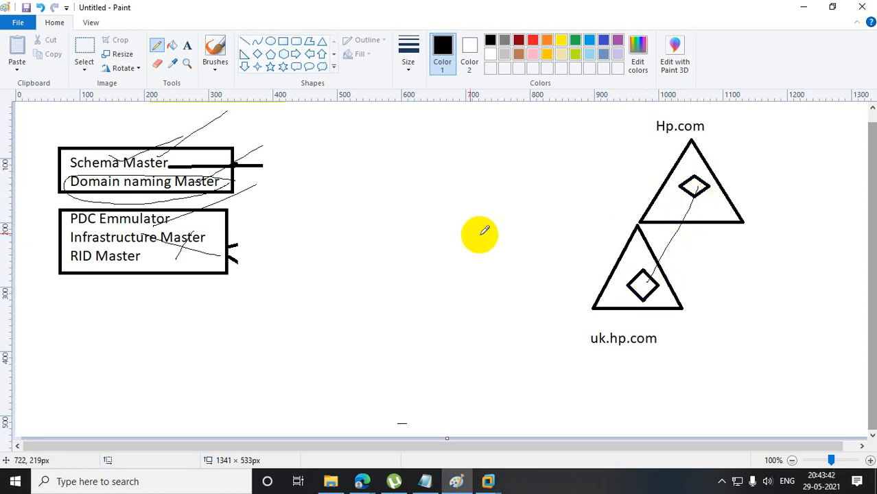
{"action": "left_click_drag", "start_coordinate": [230, 240], "coordinate": [632, 202]}
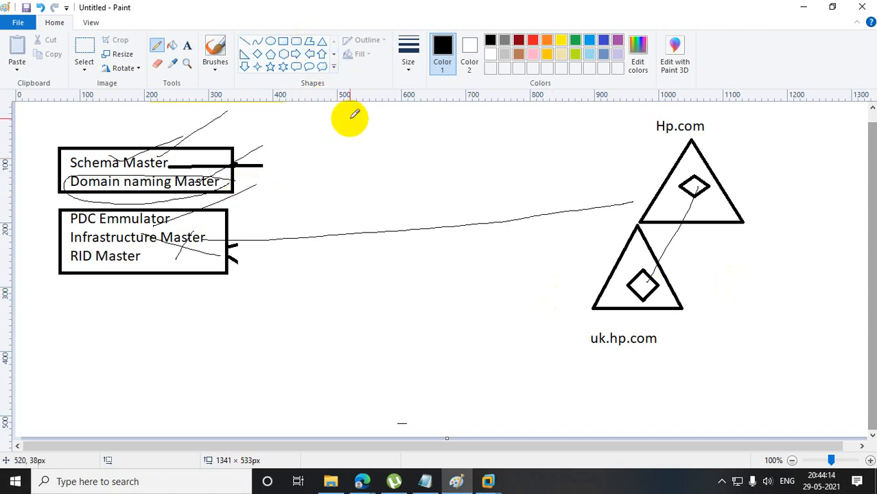
Add a short Pencil stroke, a diamond, a pentagon about 68 × 63 px and a six-point star about 72 × 56 px between the role boxes and triangles.
{"action": "left_click_drag", "start_coordinate": [368, 146], "coordinate": [402, 168]}
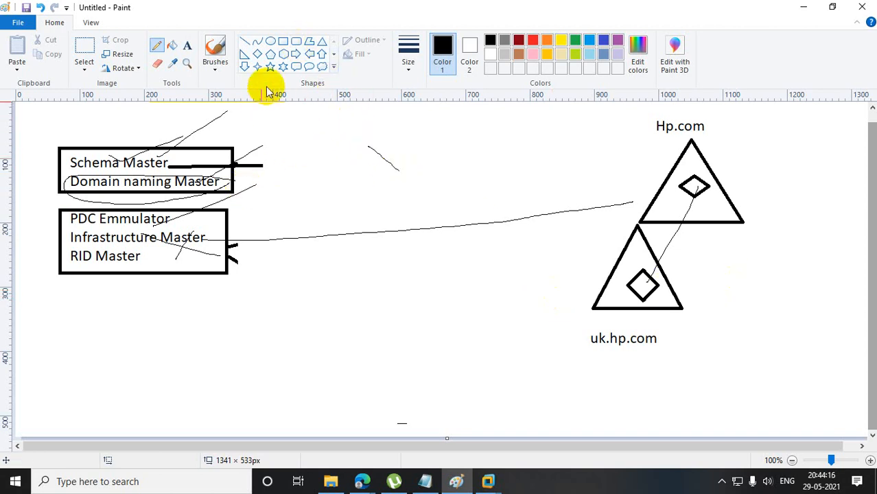
{"action": "left_click", "coordinate": [258, 53]}
{"action": "left_click_drag", "start_coordinate": [423, 133], "coordinate": [528, 199]}
{"action": "left_click", "coordinate": [271, 54]}
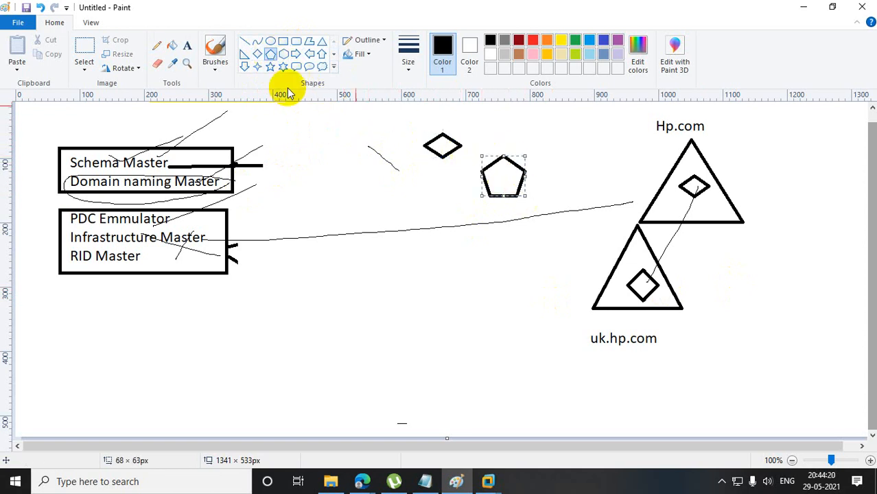
{"action": "left_click", "coordinate": [283, 67]}
{"action": "left_click_drag", "start_coordinate": [495, 119], "coordinate": [542, 155]}
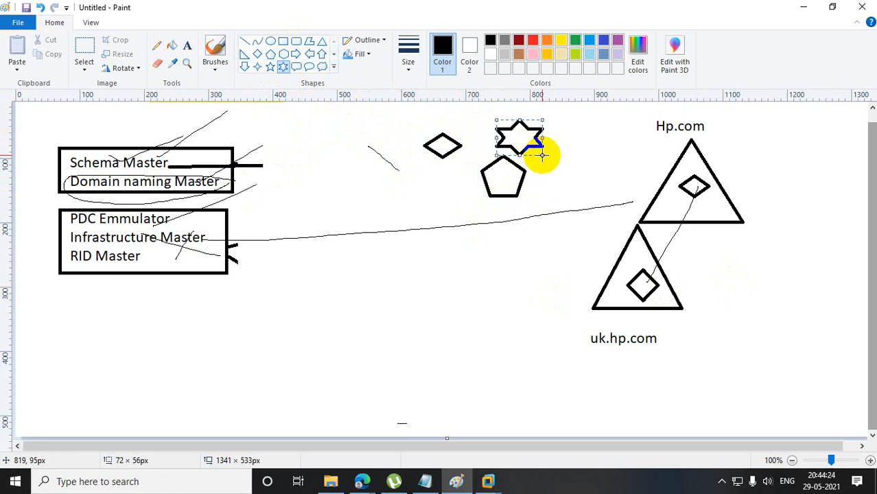
{"action": "left_click", "coordinate": [563, 182]}
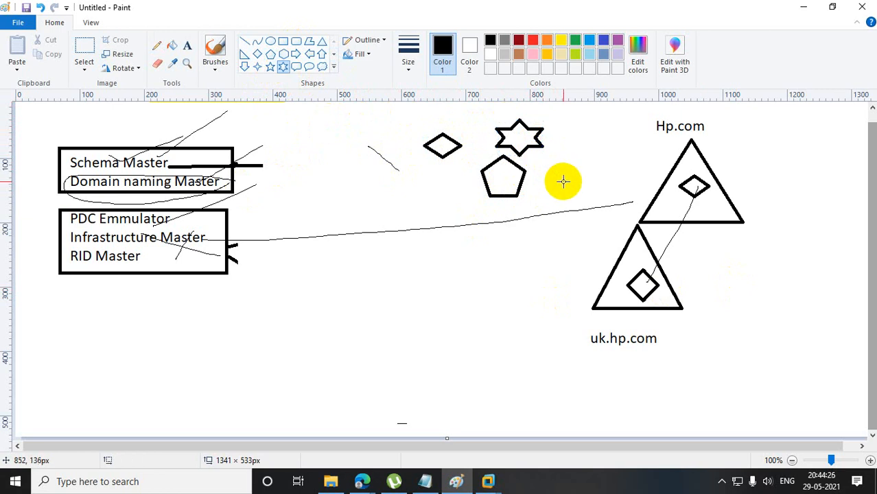
Draw three four-point stars of about 47 × 37, 41 × 38 and 50 × 31 px beside the diamond, six-point star and pentagon.
{"action": "left_click", "coordinate": [257, 67]}
{"action": "left_click_drag", "start_coordinate": [398, 114], "coordinate": [428, 136]}
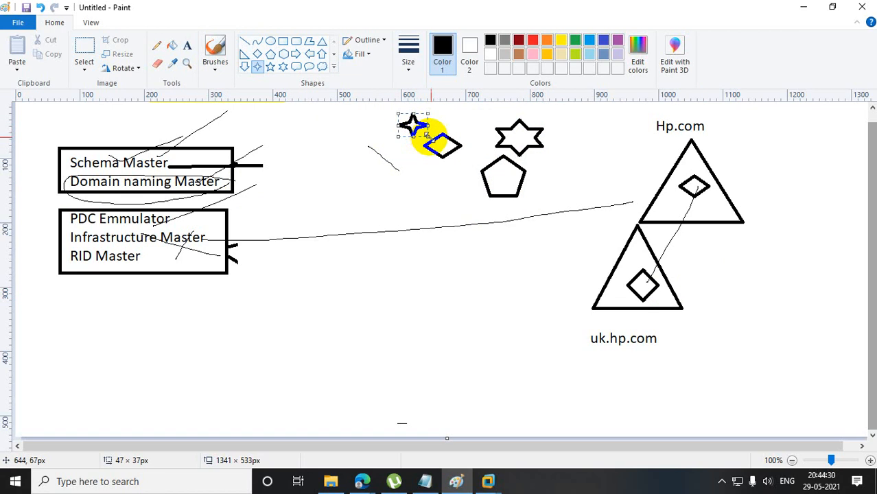
{"action": "left_click_drag", "start_coordinate": [504, 110], "coordinate": [532, 136]}
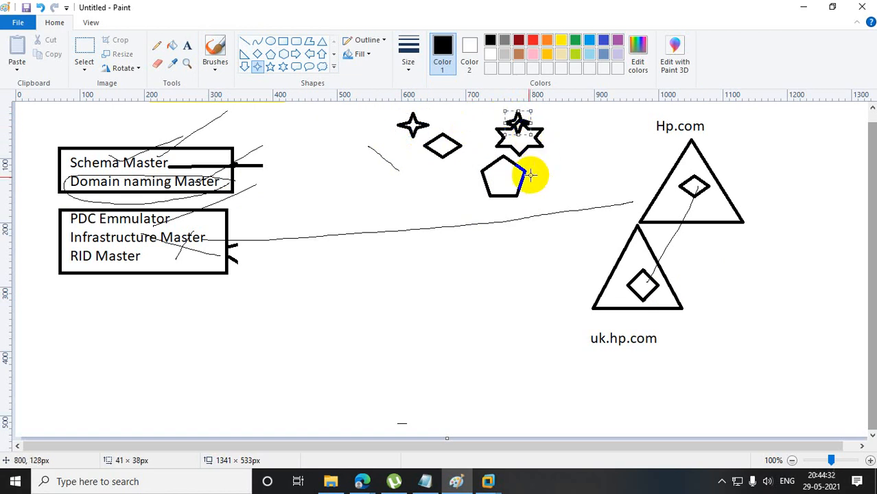
{"action": "left_click_drag", "start_coordinate": [503, 185], "coordinate": [536, 204]}
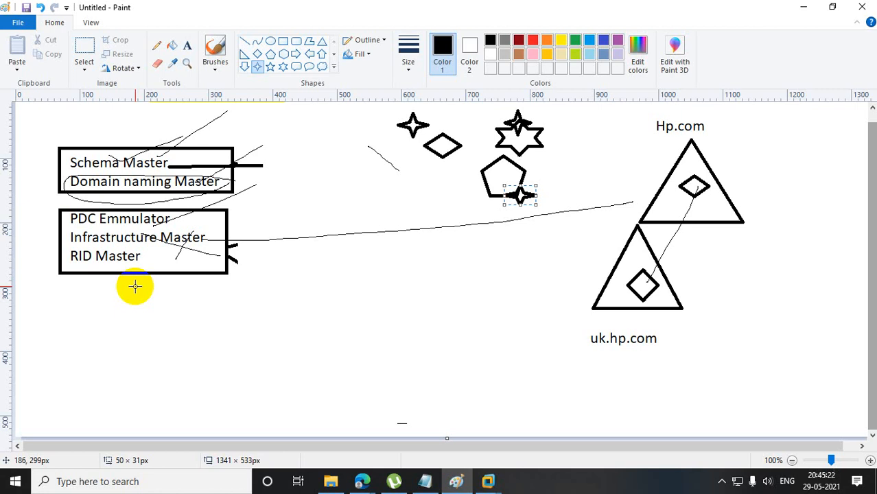
Check the Google Meet call's participant view, then return to the Paint drawing.
{"action": "left_click", "coordinate": [355, 484]}
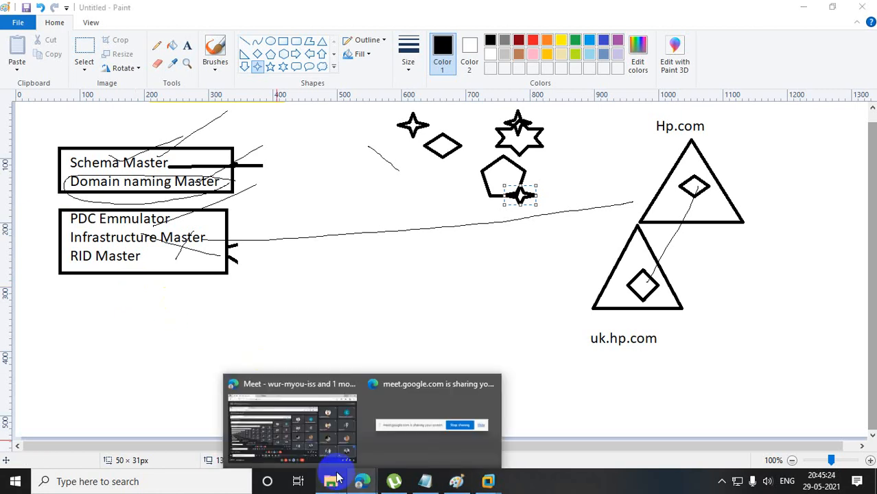
{"action": "left_click", "coordinate": [306, 432]}
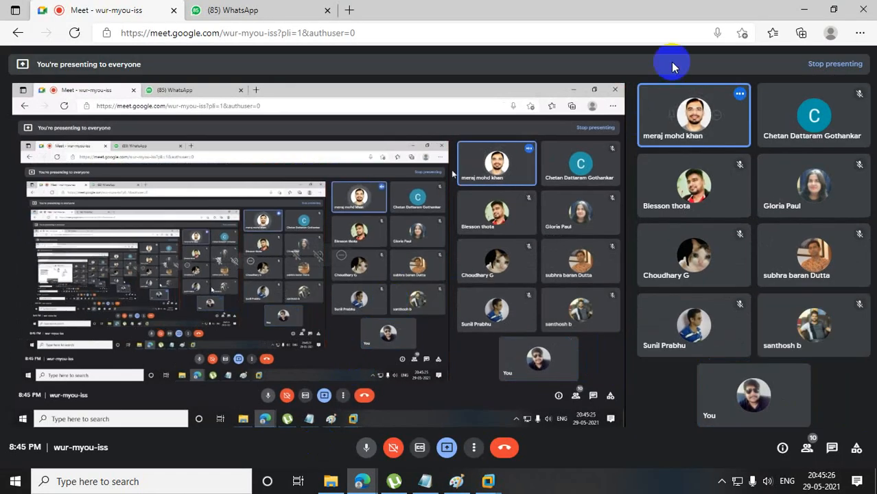
{"action": "left_click", "coordinate": [804, 9]}
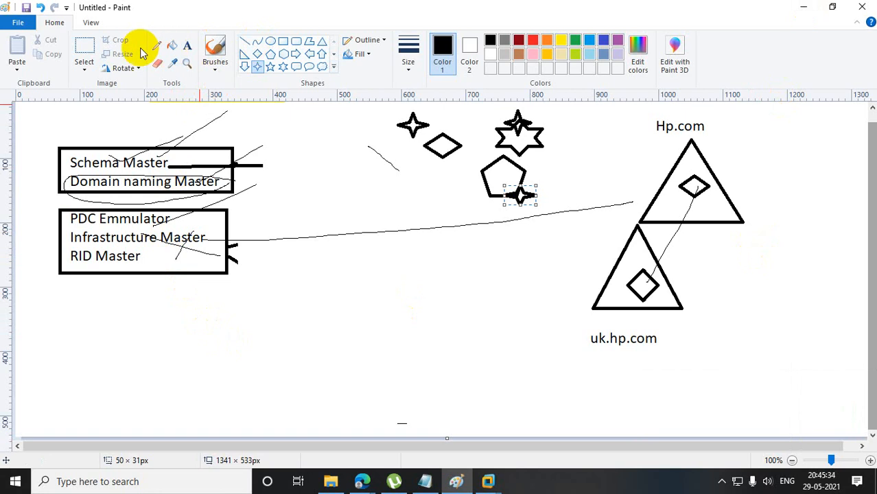
Draw a large circle below the RID Master box and a straight line about 109 × 72 px from RID Master to it.
{"action": "left_click", "coordinate": [284, 41]}
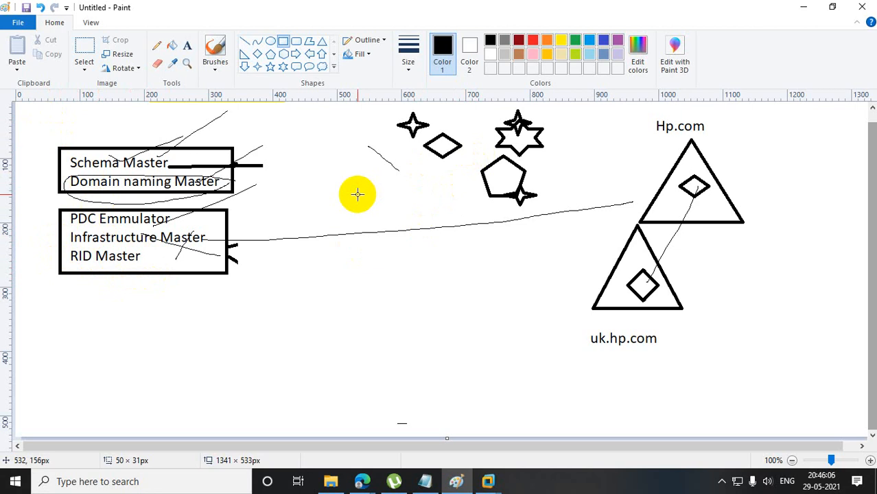
{"action": "left_click", "coordinate": [271, 41]}
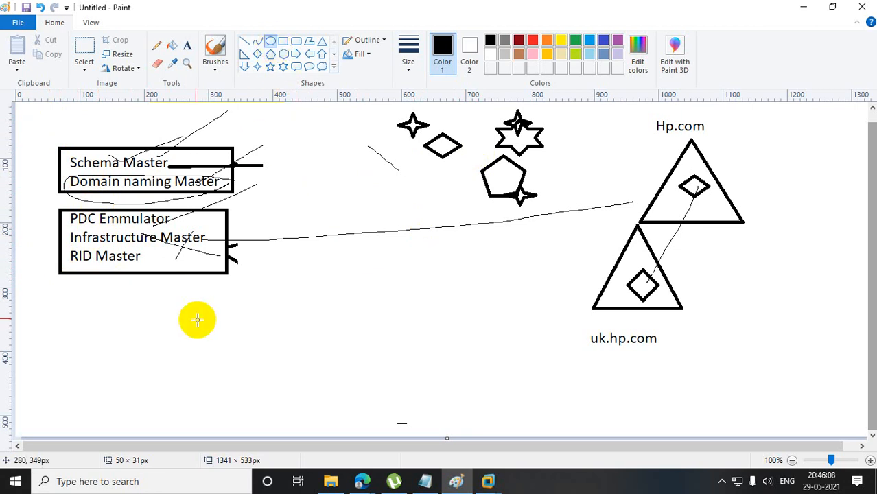
{"action": "left_click_drag", "start_coordinate": [169, 291], "coordinate": [285, 420]}
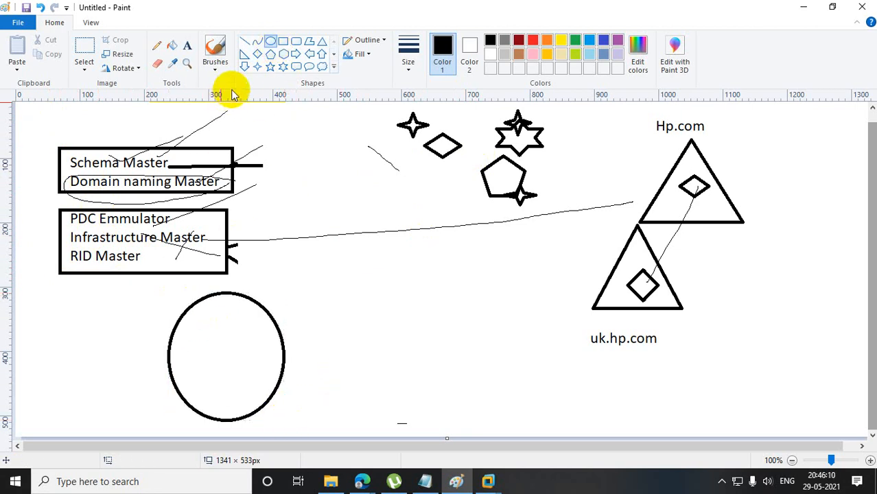
{"action": "left_click", "coordinate": [244, 41]}
{"action": "left_click_drag", "start_coordinate": [125, 254], "coordinate": [204, 304]}
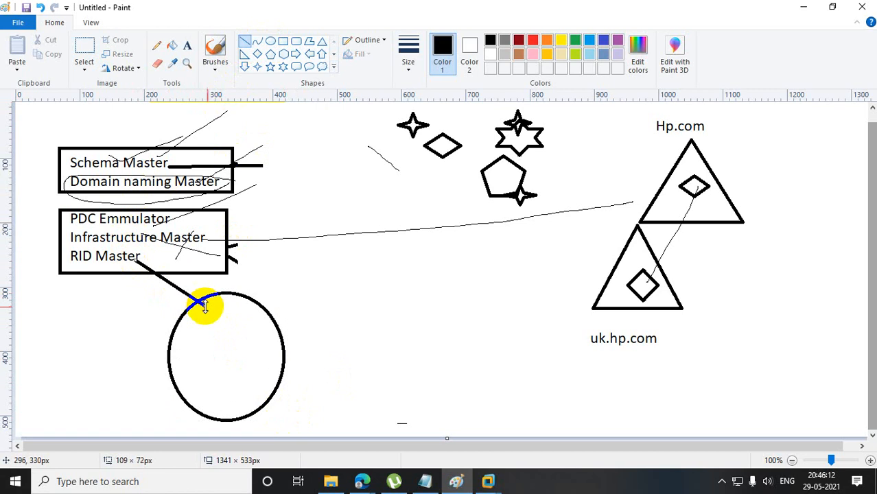
Scatter small four-point stars, about 30 to 60 px wide, inside the circle below RID Master, with one on its edge.
{"action": "left_click", "coordinate": [258, 67]}
{"action": "left_click_drag", "start_coordinate": [189, 342], "coordinate": [221, 375]}
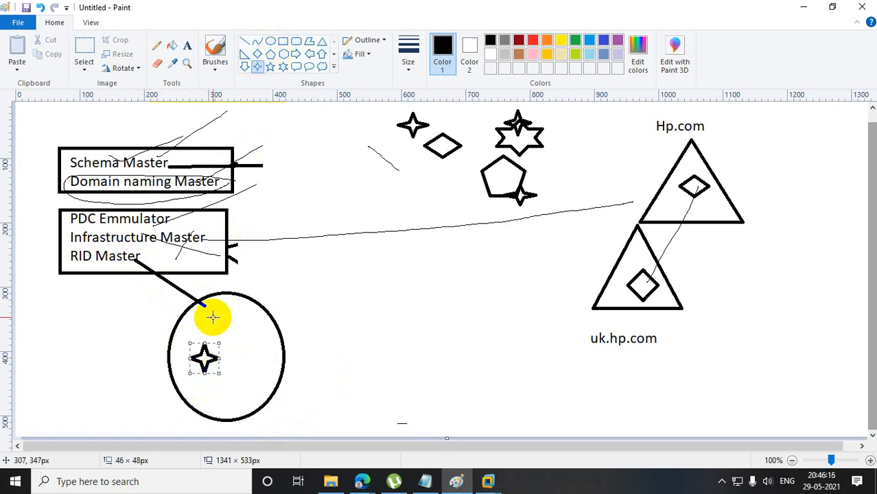
{"action": "mouse_move", "coordinate": [213, 316]}
{"action": "left_mouse_down"}
{"action": "mouse_move", "coordinate": [246, 347]}
{"action": "mouse_move", "coordinate": [248, 386]}
{"action": "mouse_move", "coordinate": [266, 401]}
{"action": "left_mouse_up"}
{"action": "left_click_drag", "start_coordinate": [205, 395], "coordinate": [236, 415]}
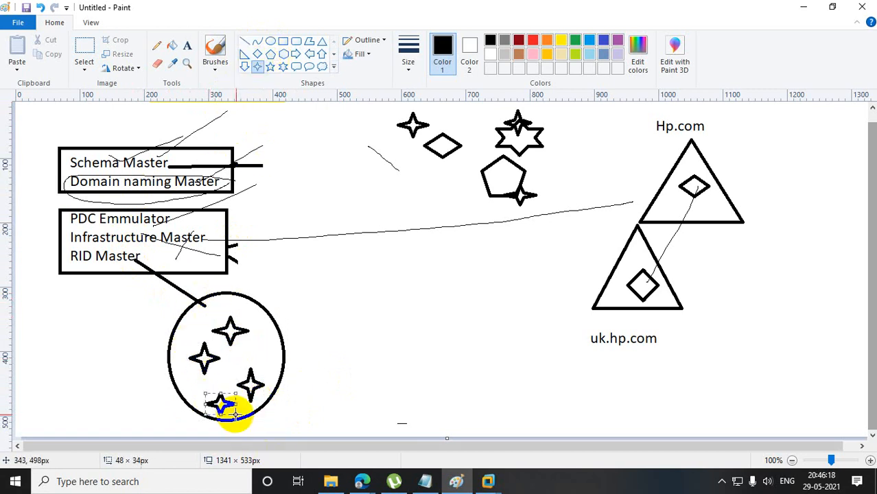
{"action": "left_click_drag", "start_coordinate": [236, 352], "coordinate": [274, 373]}
{"action": "mouse_move", "coordinate": [196, 315]}
{"action": "left_mouse_down"}
{"action": "mouse_move", "coordinate": [225, 328]}
{"action": "mouse_move", "coordinate": [271, 328]}
{"action": "left_mouse_up"}
{"action": "left_click_drag", "start_coordinate": [225, 366], "coordinate": [247, 385]}
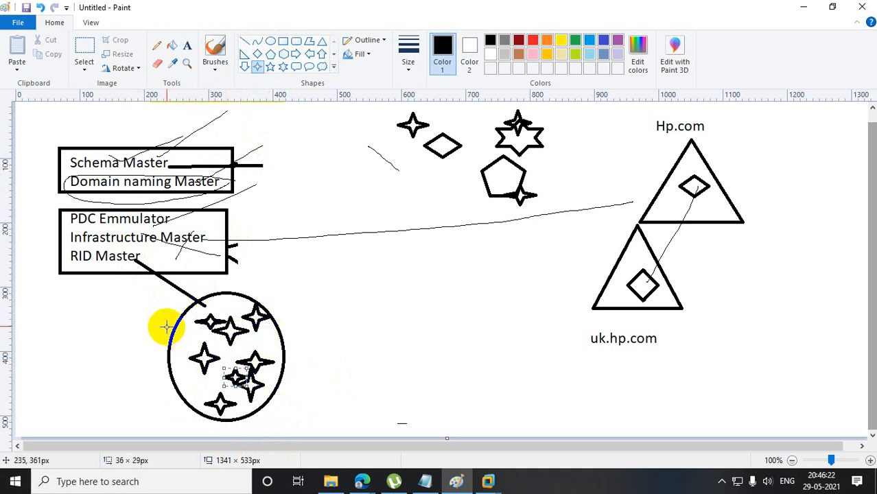
{"action": "mouse_move", "coordinate": [184, 335]}
{"action": "left_mouse_down"}
{"action": "mouse_move", "coordinate": [205, 354]}
{"action": "mouse_move", "coordinate": [219, 399]}
{"action": "left_mouse_up"}
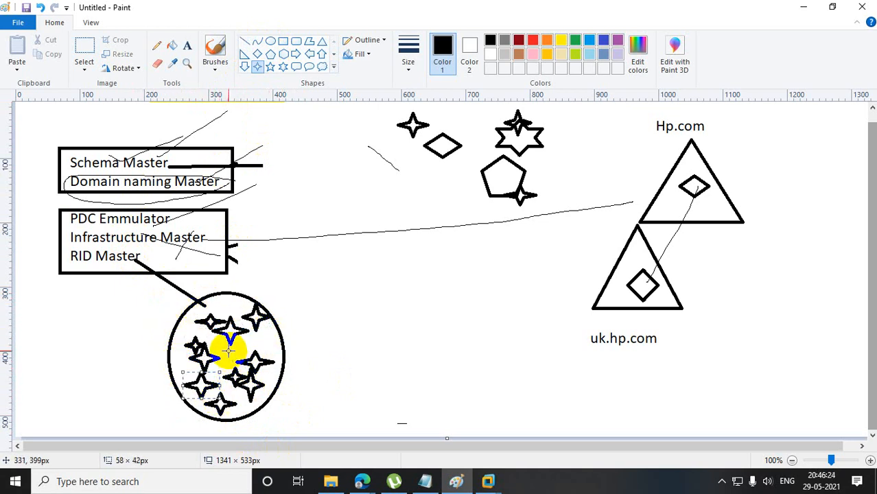
{"action": "left_click_drag", "start_coordinate": [228, 349], "coordinate": [273, 371]}
{"action": "left_click_drag", "start_coordinate": [268, 332], "coordinate": [296, 361]}
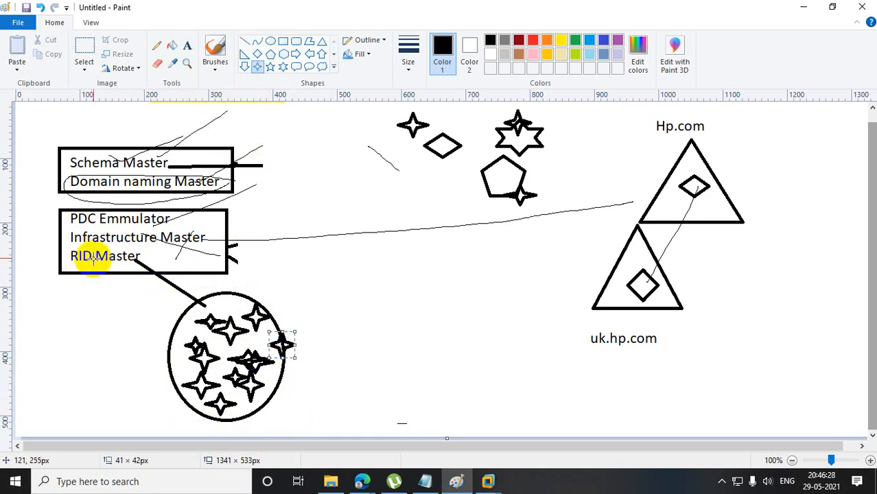
Check the Google Meet window preview, then return to the Paint drawing with the Line tool active.
{"action": "left_click", "coordinate": [246, 42]}
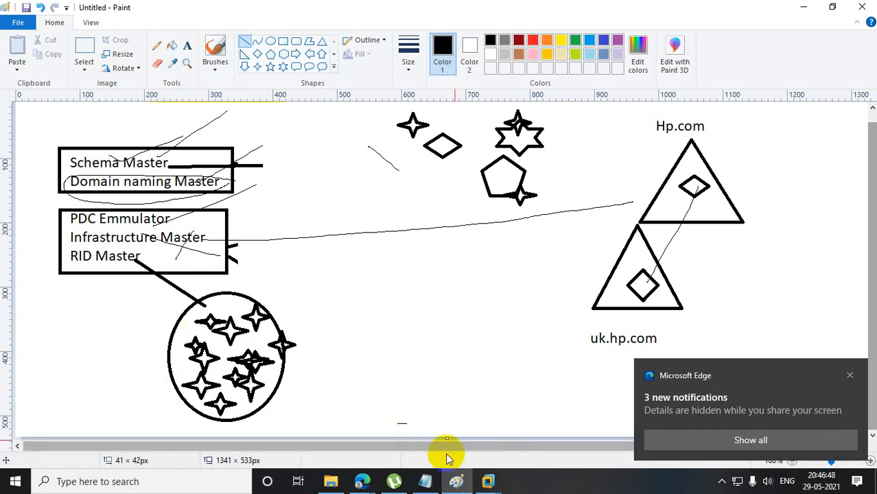
{"action": "left_click", "coordinate": [360, 479]}
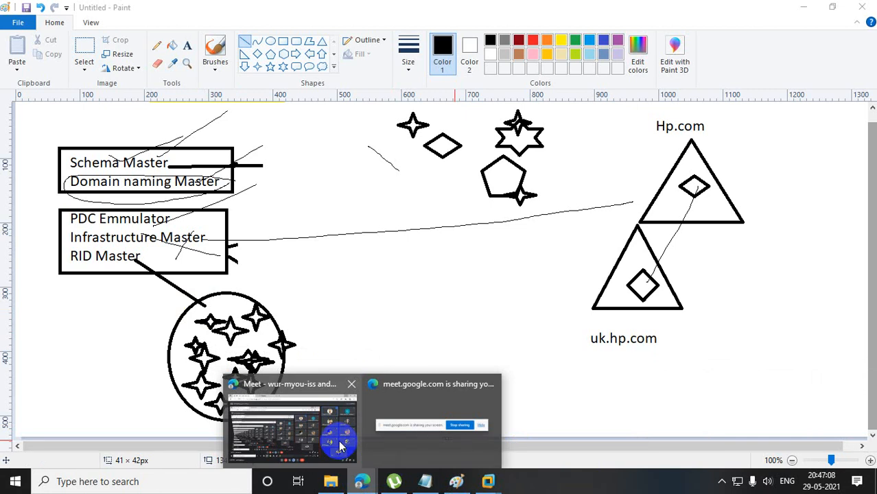
{"action": "left_click", "coordinate": [374, 302]}
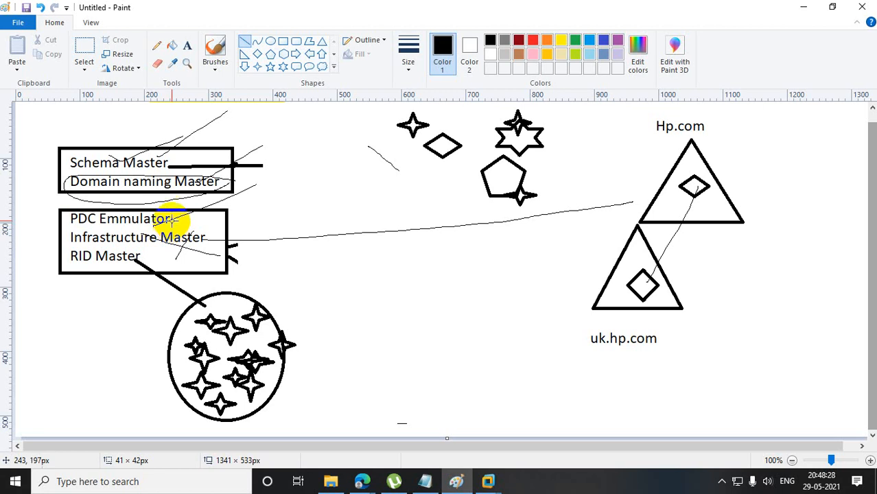
{"action": "left_click", "coordinate": [85, 49]}
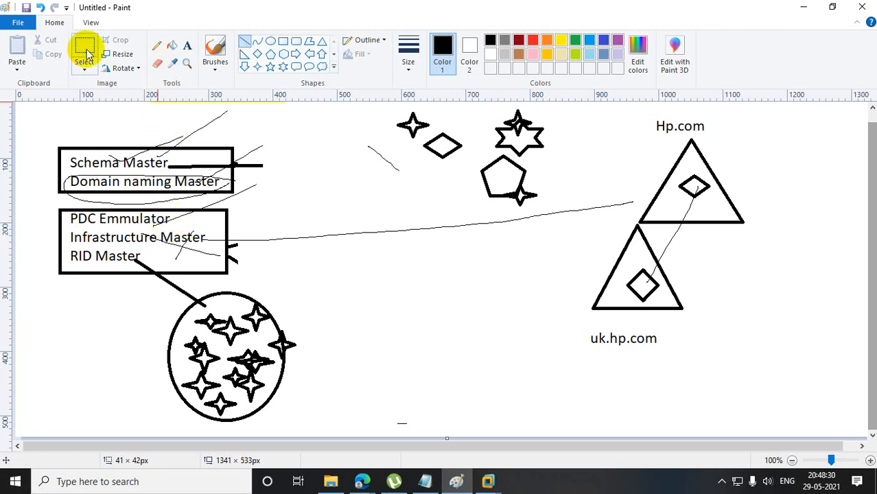
{"action": "left_click_drag", "start_coordinate": [61, 231], "coordinate": [236, 267]}
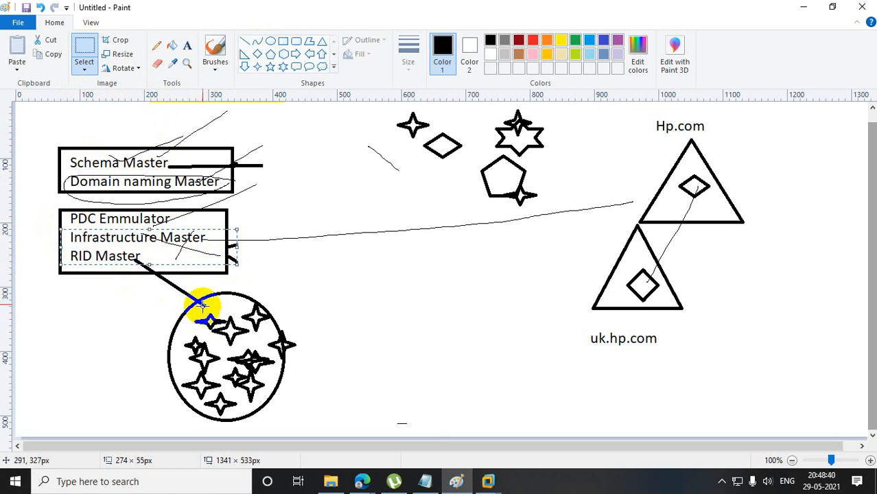
{"action": "left_click_drag", "start_coordinate": [149, 263], "coordinate": [155, 247]}
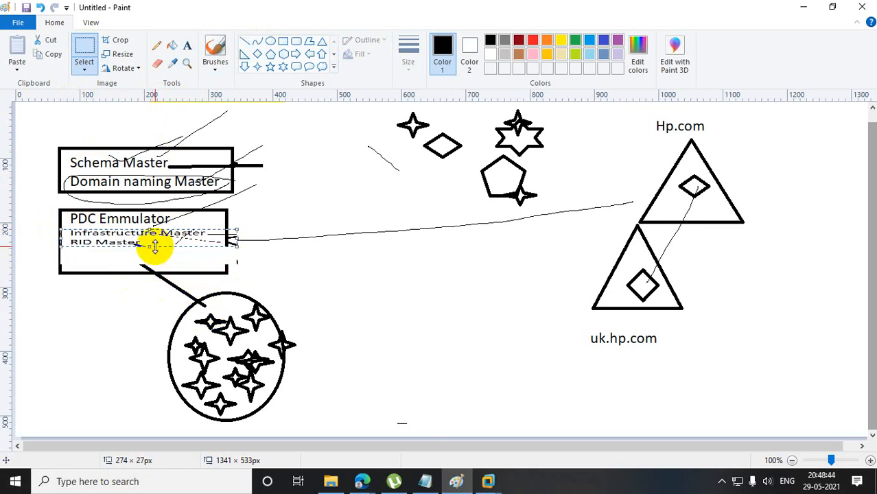
{"action": "key", "text": "ctrl+z"}
{"action": "key", "text": "ctrl+z"}
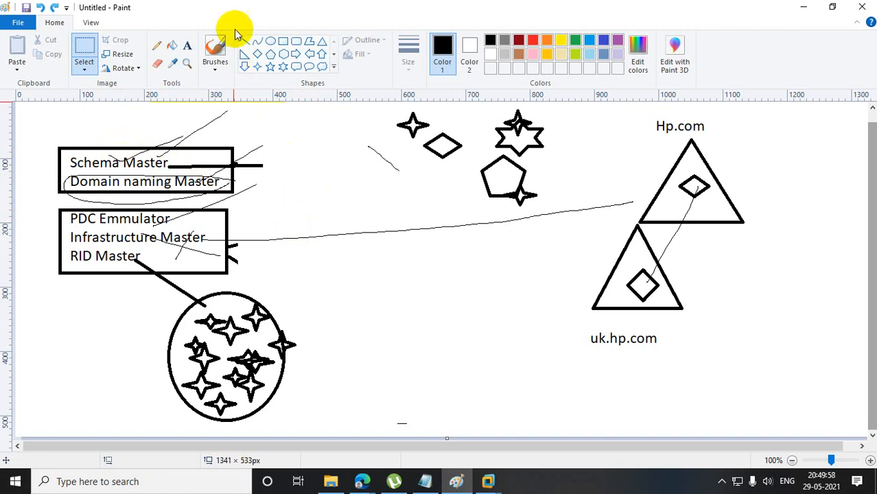
Clear the whole drawing by deleting a selection of about 1200 × 497 px around the role boxes, shapes and domain triangles.
{"action": "left_click", "coordinate": [87, 44]}
{"action": "mouse_move", "coordinate": [38, 103]}
{"action": "left_mouse_down"}
{"action": "mouse_move", "coordinate": [313, 129]}
{"action": "mouse_move", "coordinate": [795, 359]}
{"action": "mouse_move", "coordinate": [808, 420]}
{"action": "left_mouse_up"}
{"action": "key", "text": "Delete"}
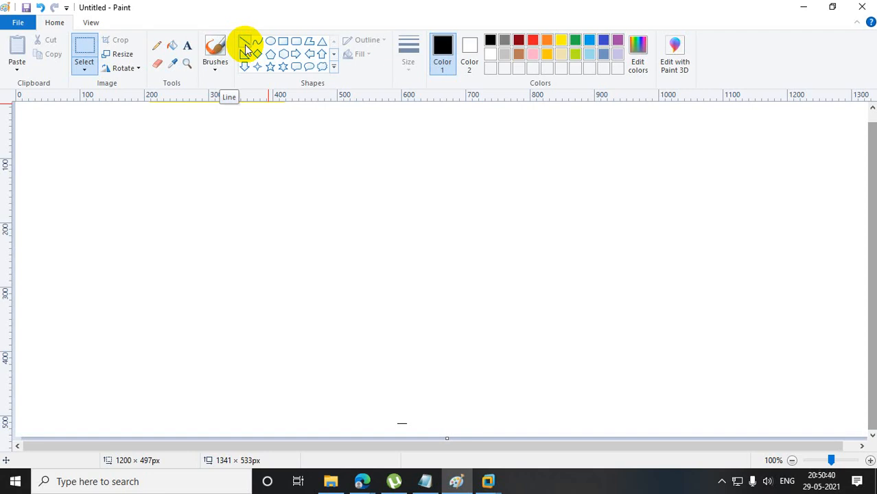
{"action": "left_click", "coordinate": [188, 45]}
{"action": "left_click_drag", "start_coordinate": [140, 202], "coordinate": [648, 239]}
{"action": "type", "text": "\\\\1-"}
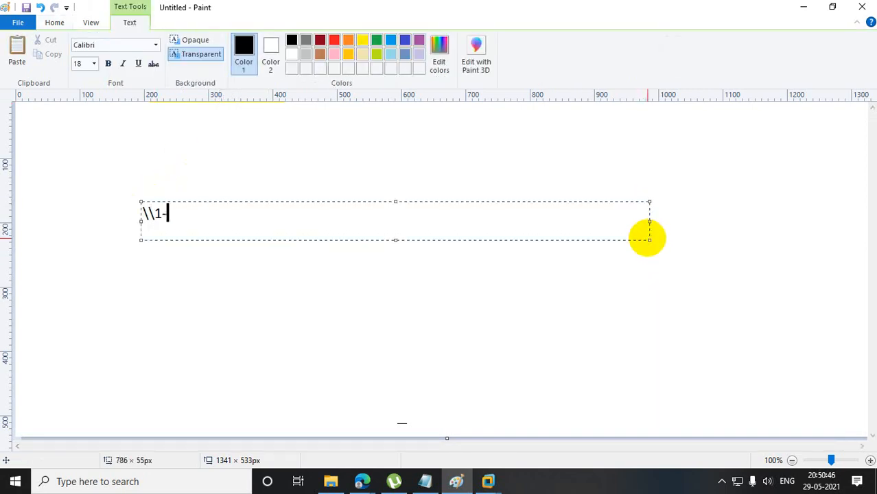
{"action": "key", "text": "BackSpace"}
{"action": "type", "text": "0.10.10.10.1"}
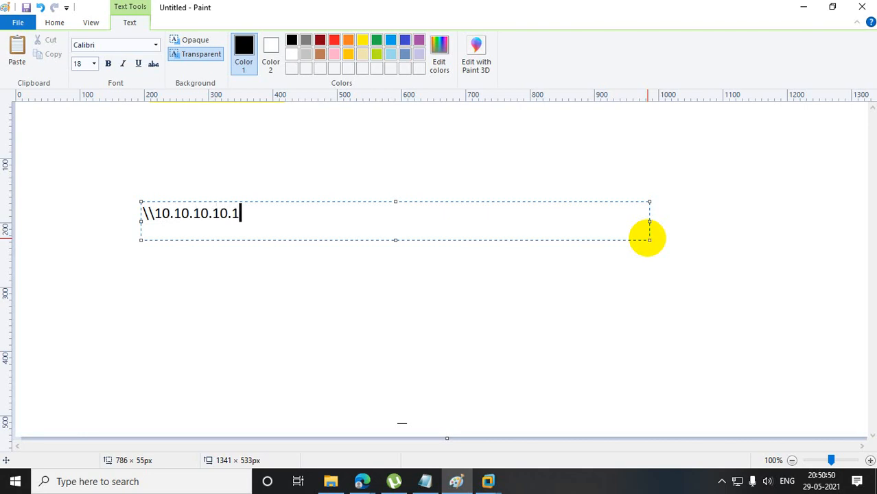
{"action": "key", "text": "BackSpace"}
{"action": "key", "text": "ctrl+s"}
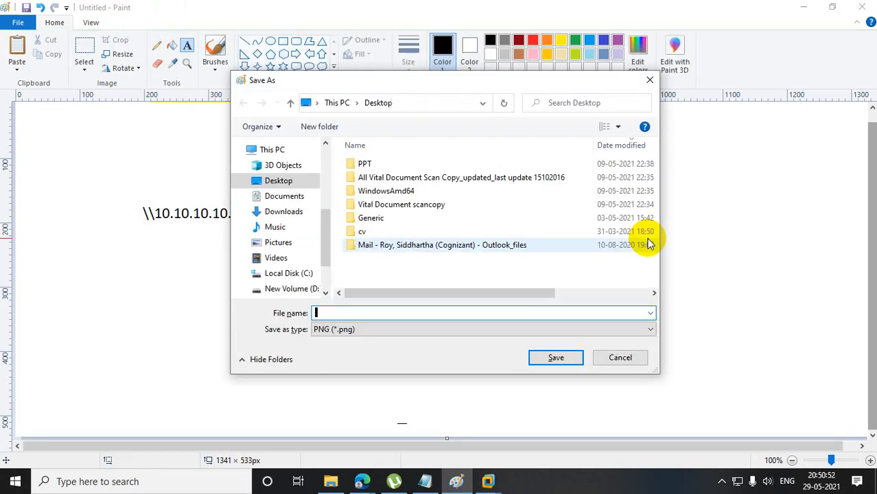
{"action": "left_click", "coordinate": [649, 80]}
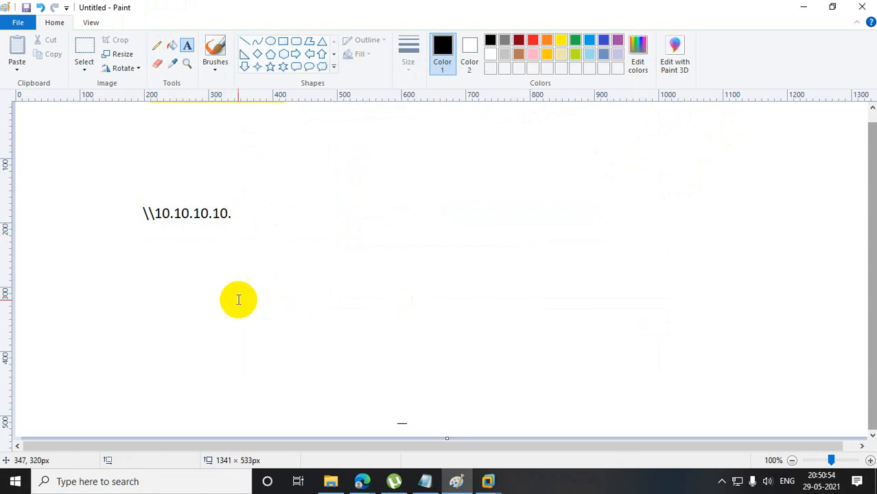
{"action": "left_click", "coordinate": [233, 212]}
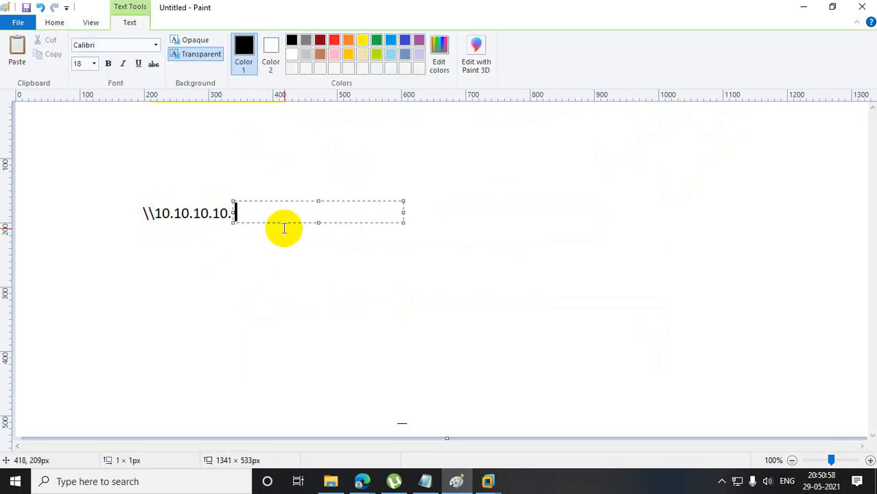
{"action": "left_click", "coordinate": [218, 290]}
{"action": "key", "text": "ctrl+z"}
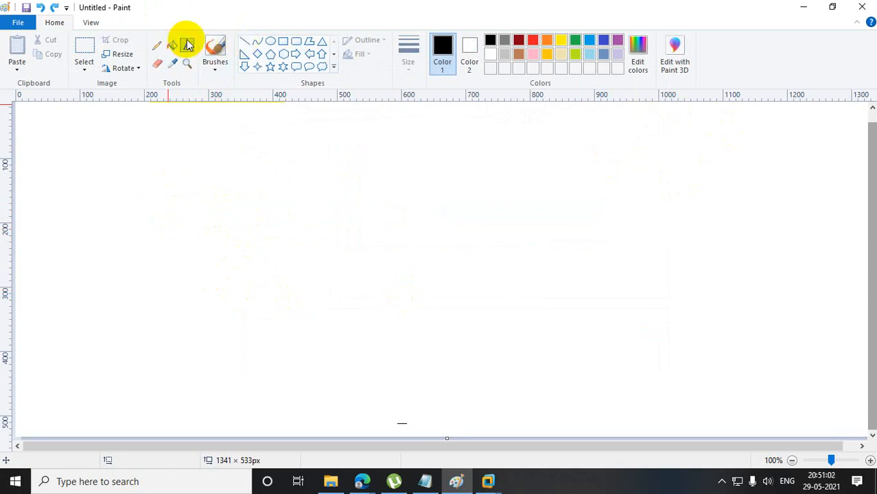
Add the text \\10.10.10.10\Fileserver\CBD\Mydata in a text box about 410 × 47 px on the blank canvas.
{"action": "left_click_drag", "start_coordinate": [145, 162], "coordinate": [408, 196]}
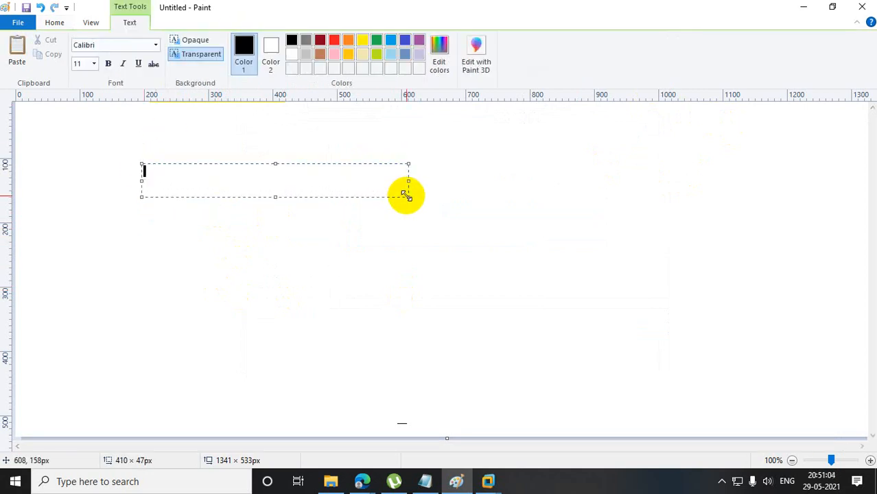
{"action": "type", "text": "\\\\10.10.10.10"}
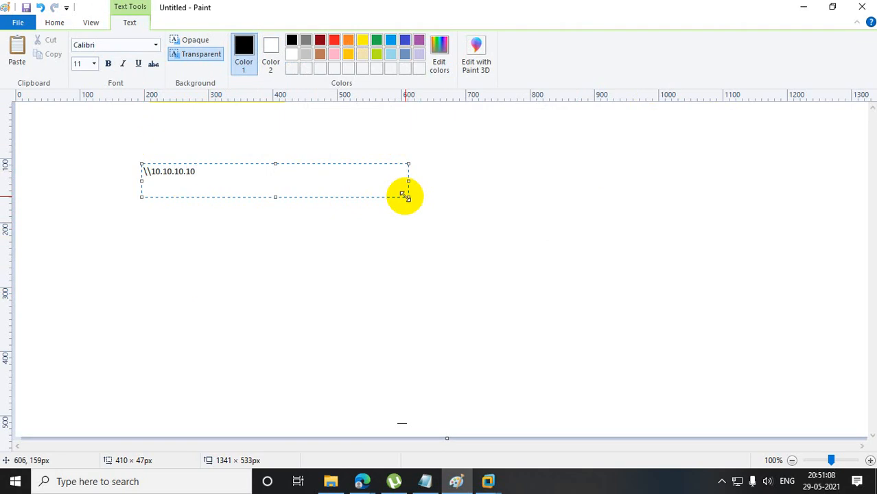
{"action": "type", "text": "\\Fileserver"}
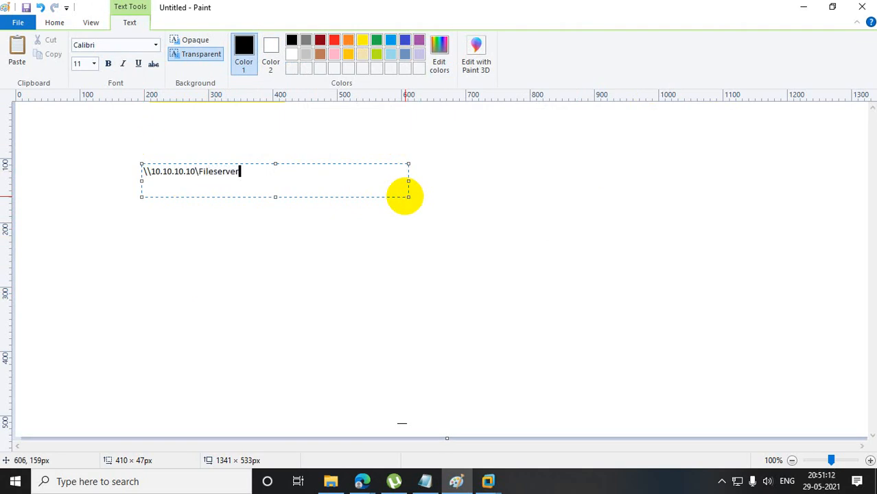
{"action": "type", "text": "\\CBD\\Mydata"}
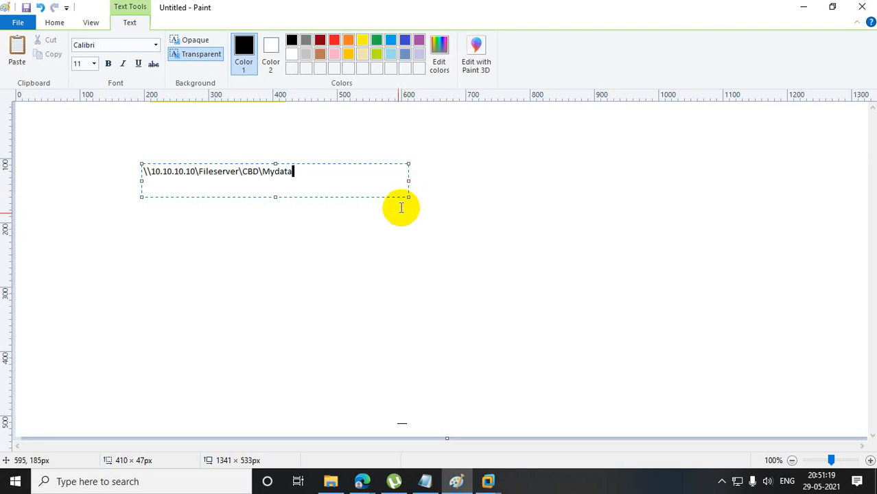
{"action": "left_click", "coordinate": [366, 263]}
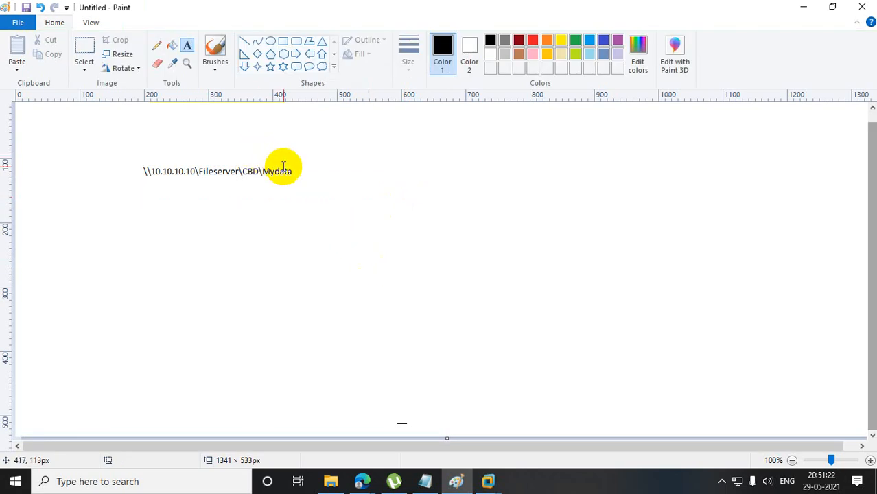
Draw a flat diamond about 105 × 40 px above the network path and a freehand pencil stroke rising from the path text.
{"action": "left_click", "coordinate": [257, 54]}
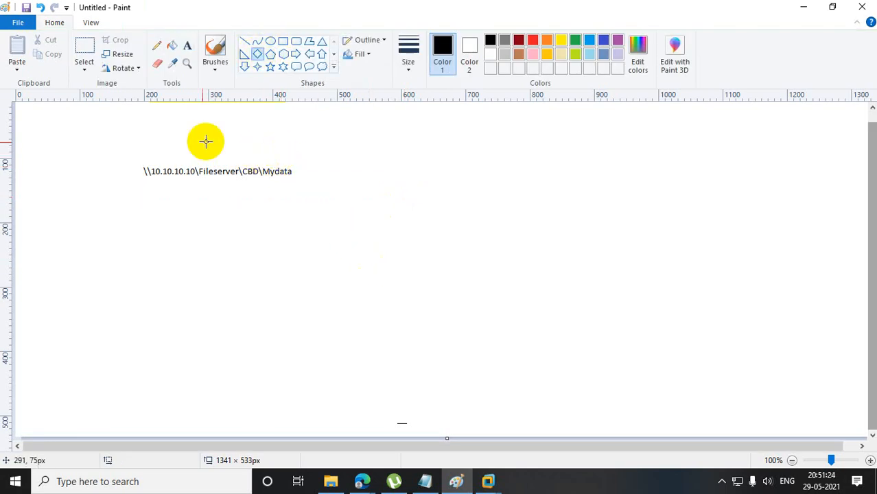
{"action": "mouse_move", "coordinate": [131, 123]}
{"action": "left_mouse_down"}
{"action": "mouse_move", "coordinate": [156, 124]}
{"action": "mouse_move", "coordinate": [199, 148]}
{"action": "left_mouse_up"}
{"action": "left_click", "coordinate": [332, 151]}
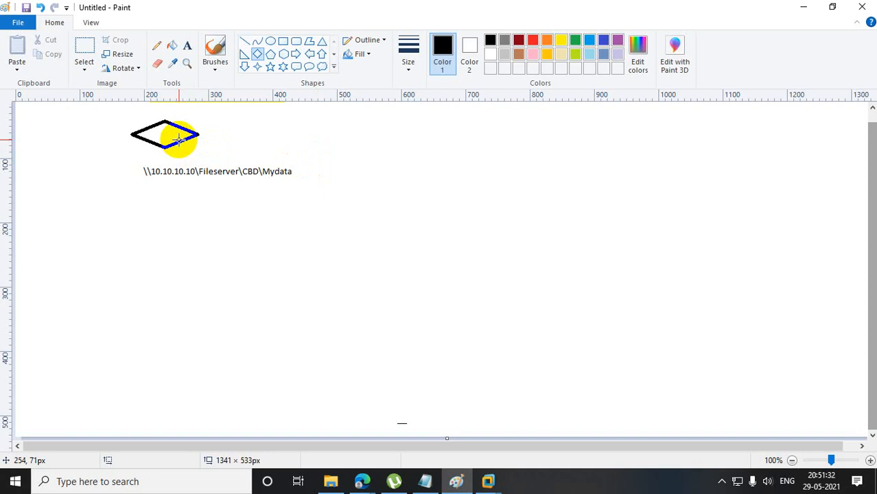
{"action": "left_click", "coordinate": [157, 46]}
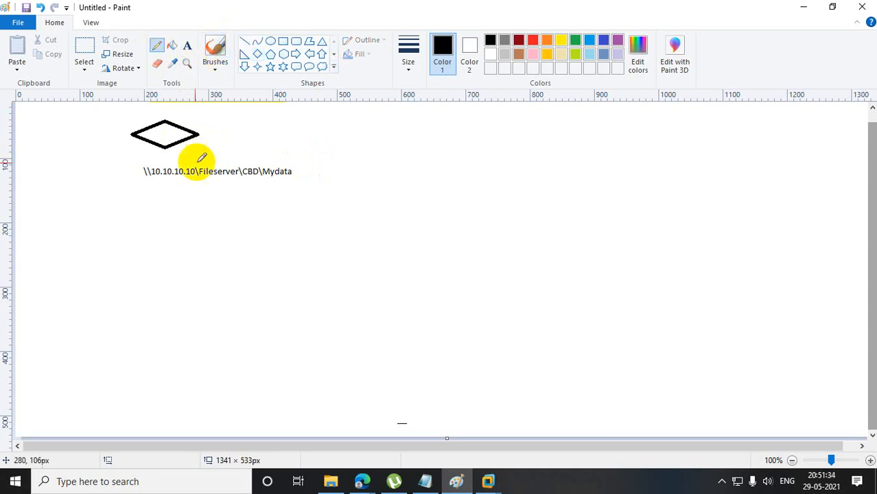
{"action": "left_click_drag", "start_coordinate": [190, 160], "coordinate": [233, 146]}
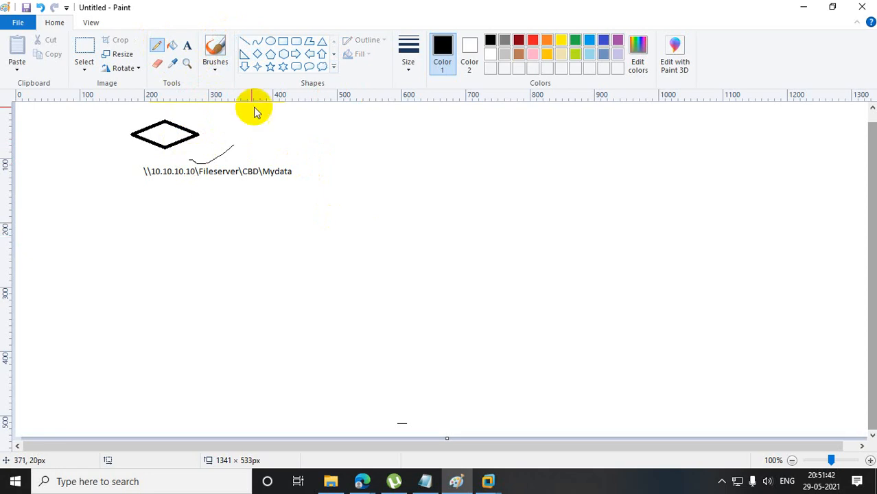
Scatter eight diamonds, about 45 to 100 px wide, across the empty canvas beside and below the network path.
{"action": "left_click", "coordinate": [257, 54]}
{"action": "left_click_drag", "start_coordinate": [364, 134], "coordinate": [422, 189]}
{"action": "left_click_drag", "start_coordinate": [498, 177], "coordinate": [543, 242]}
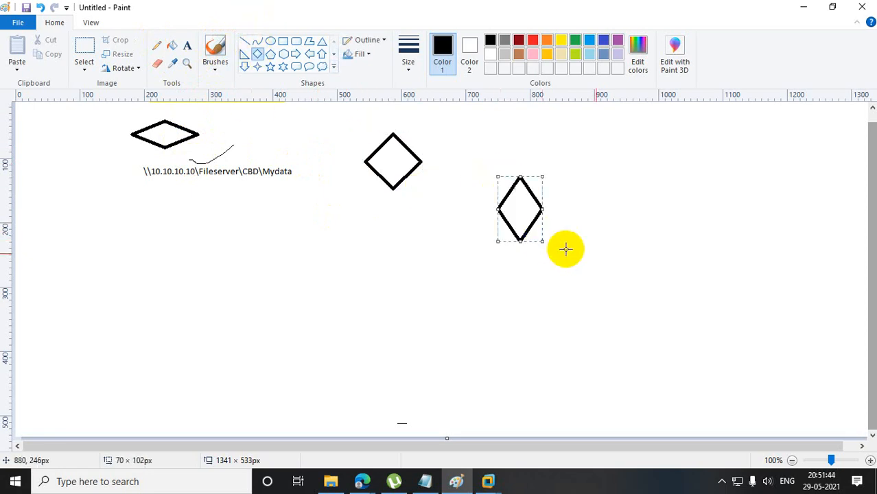
{"action": "left_click_drag", "start_coordinate": [652, 251], "coordinate": [705, 332]}
{"action": "left_click_drag", "start_coordinate": [750, 204], "coordinate": [779, 249]}
{"action": "left_click_drag", "start_coordinate": [628, 139], "coordinate": [674, 219]}
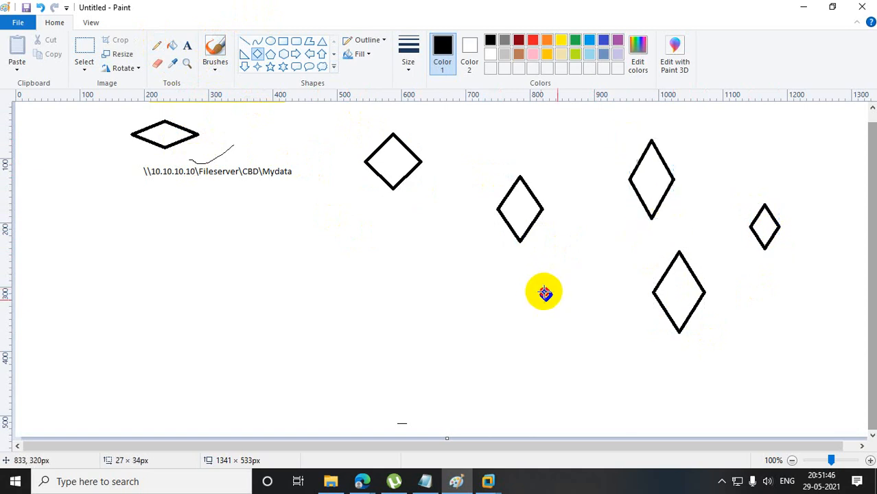
{"action": "left_click_drag", "start_coordinate": [540, 289], "coordinate": [607, 379]}
{"action": "left_click_drag", "start_coordinate": [368, 300], "coordinate": [411, 367]}
{"action": "left_click_drag", "start_coordinate": [234, 255], "coordinate": [279, 303]}
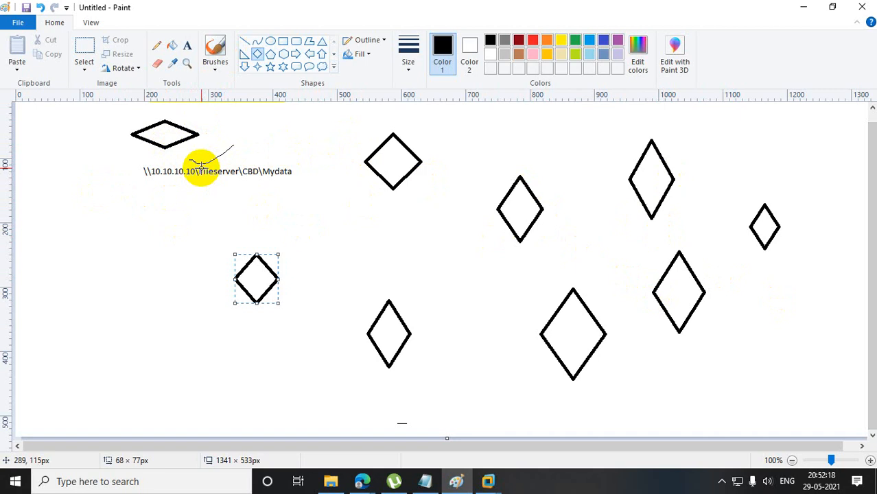
Undo all the diamonds and the pencil stroke, leaving only the network path text.
{"action": "key", "text": "ctrl+z"}
{"action": "key", "text": "ctrl+z"}
{"action": "key", "text": "ctrl+z"}
{"action": "key", "text": "ctrl+z"}
{"action": "key", "text": "ctrl+z"}
{"action": "key", "text": "ctrl+z"}
{"action": "key", "text": "ctrl+z"}
{"action": "key", "text": "ctrl+z"}
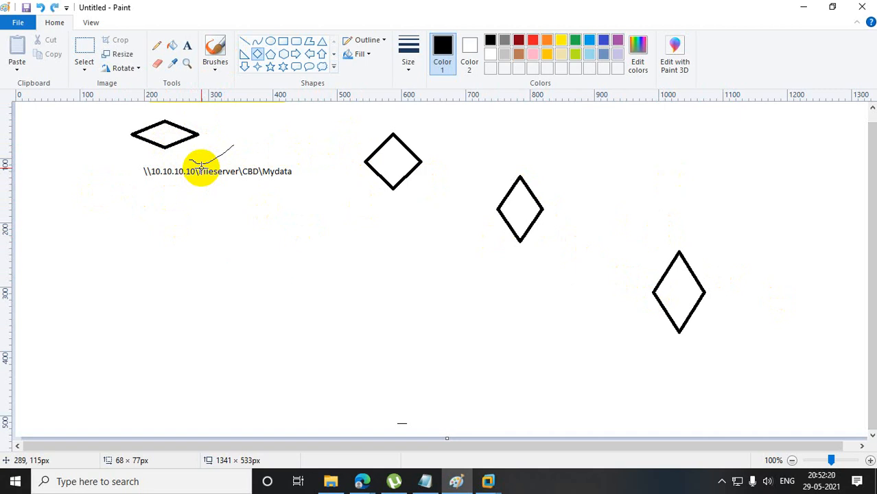
{"action": "key", "text": "ctrl+z"}
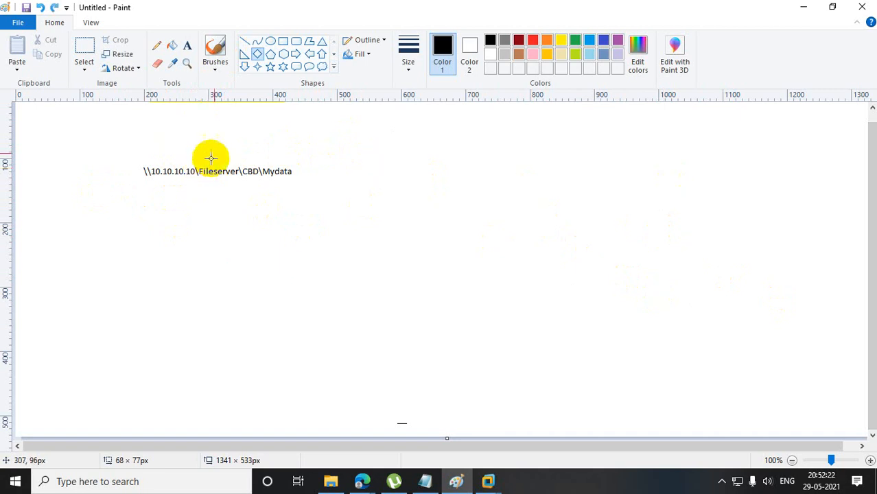
Draw a rectangle about 250 × 36 px directly above the \\10.10.10.10\Fileserver\CBD\Mydata text.
{"action": "left_click", "coordinate": [282, 41]}
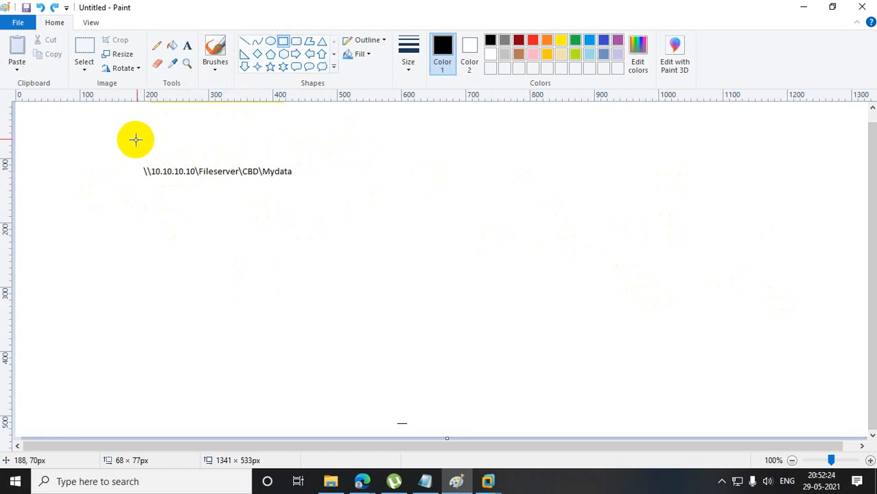
{"action": "left_click_drag", "start_coordinate": [137, 139], "coordinate": [300, 161]}
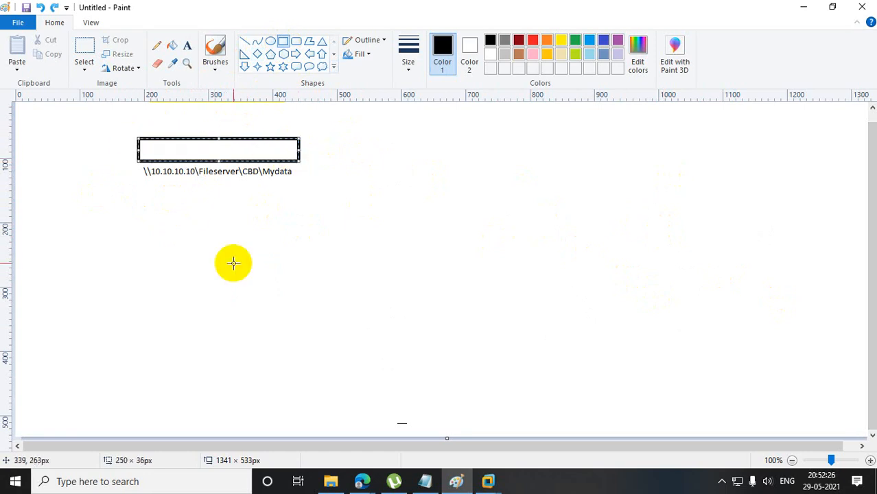
{"action": "left_click", "coordinate": [262, 275]}
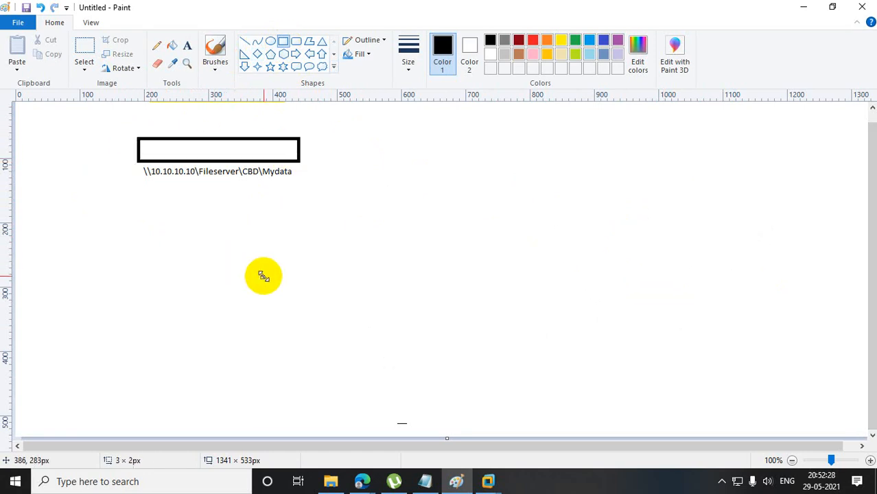
Draw three five-point stars, about 50 to 85 px wide, stacked to the right of the network path.
{"action": "left_click", "coordinate": [270, 67]}
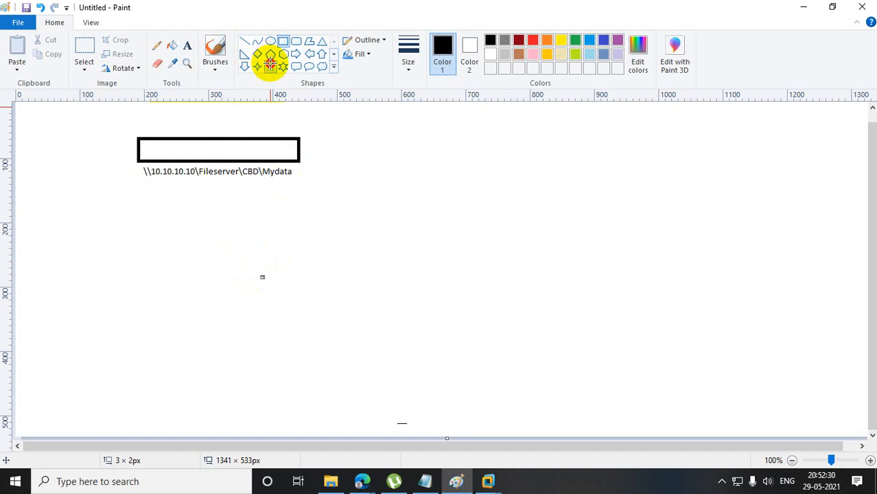
{"action": "left_click_drag", "start_coordinate": [542, 289], "coordinate": [577, 338]}
{"action": "left_click_drag", "start_coordinate": [576, 236], "coordinate": [630, 282]}
{"action": "left_click_drag", "start_coordinate": [558, 191], "coordinate": [608, 234]}
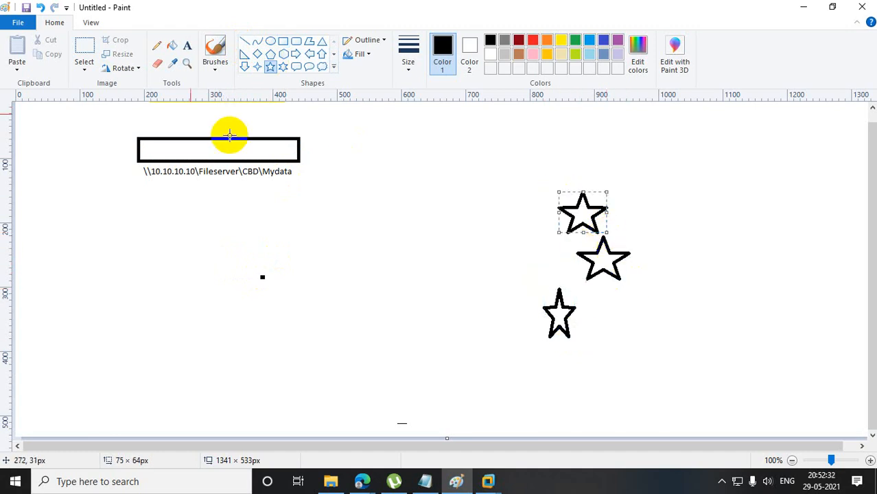
Connect each of the three stars to the right end of the rectangle with a straight line.
{"action": "left_click", "coordinate": [244, 41]}
{"action": "left_click_drag", "start_coordinate": [545, 310], "coordinate": [298, 155]}
{"action": "left_click_drag", "start_coordinate": [574, 254], "coordinate": [274, 150]}
{"action": "left_click_drag", "start_coordinate": [569, 206], "coordinate": [277, 150]}
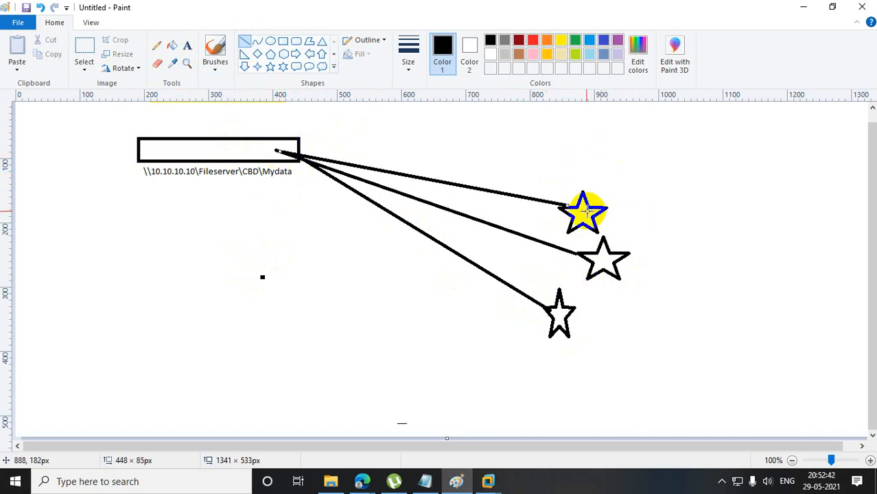
Switch to VMware Workstation and unlock the ROOT DC virtual machine with the administrator password.
{"action": "left_click", "coordinate": [489, 472]}
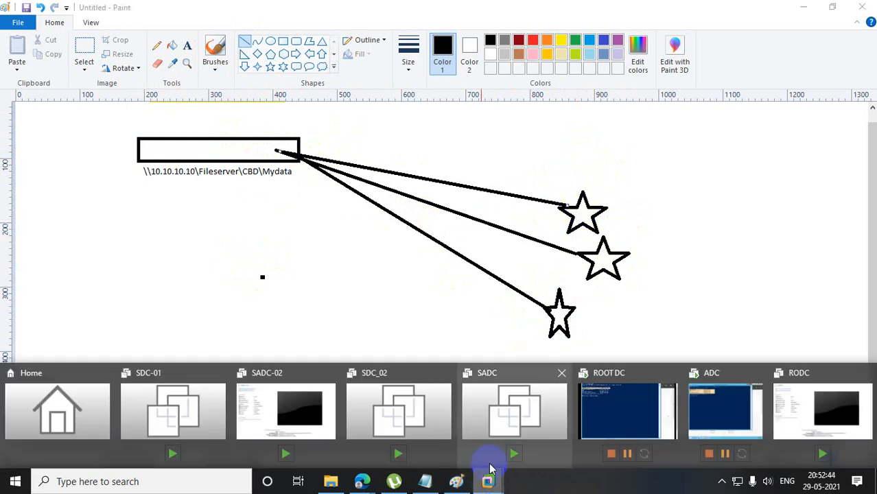
{"action": "left_click", "coordinate": [796, 405]}
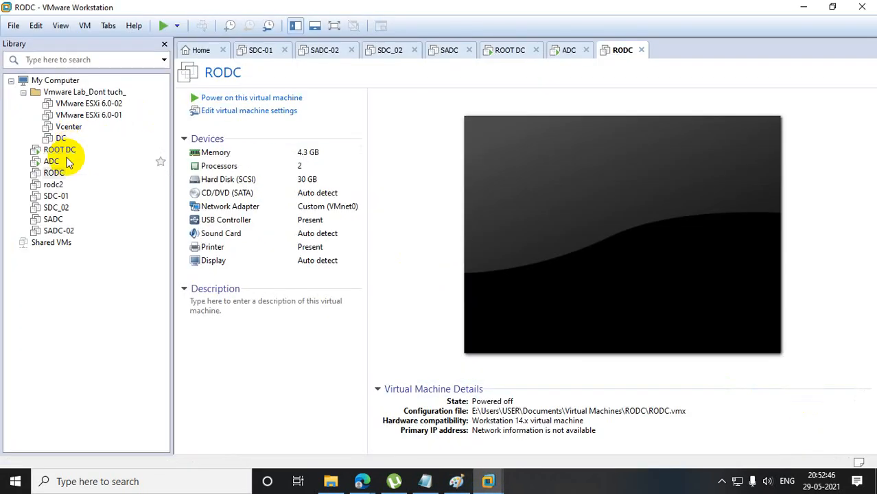
{"action": "left_click", "coordinate": [60, 149]}
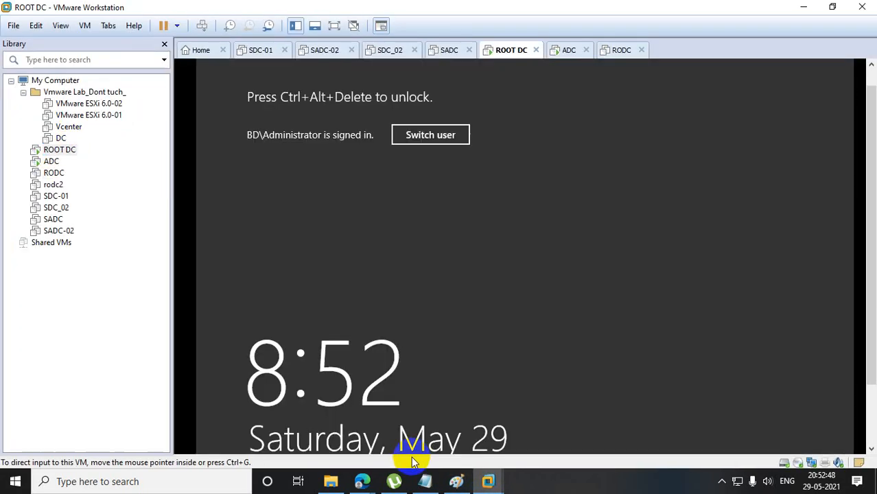
{"action": "right_click", "coordinate": [56, 150]}
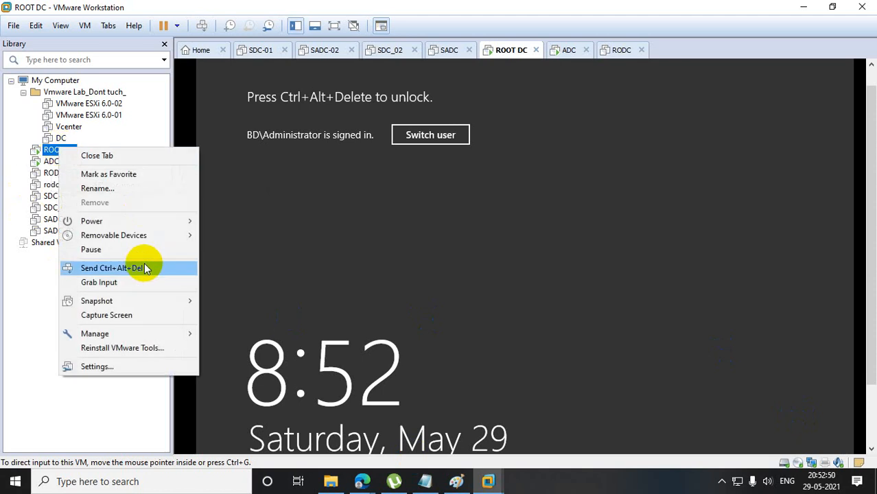
{"action": "left_click", "coordinate": [144, 268]}
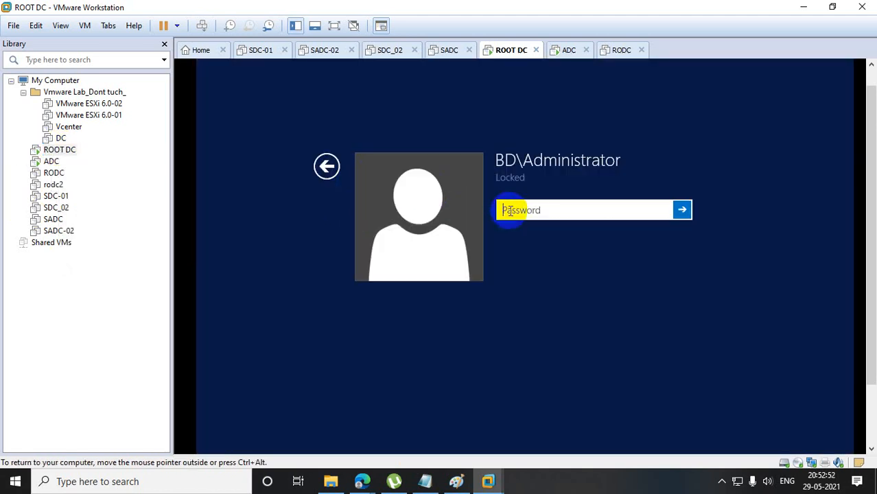
{"action": "type", "text": "***"}
{"action": "key", "text": "Return"}
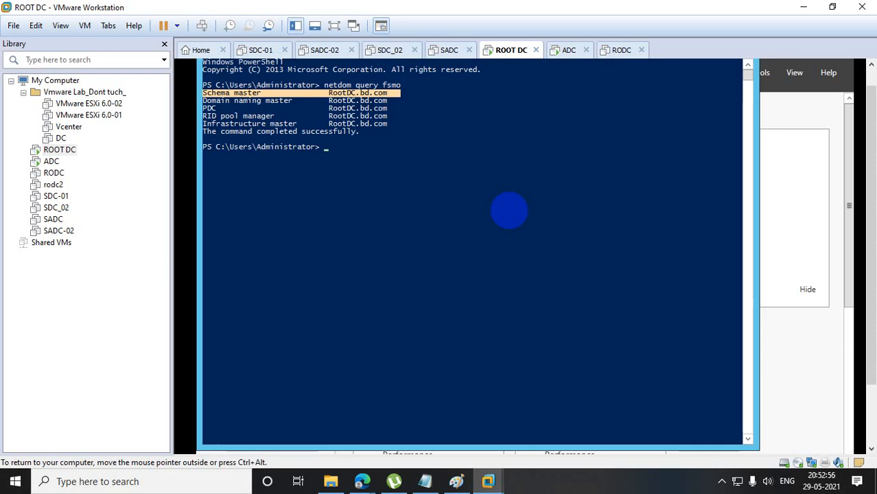
Launch Active Directory Users and Computers with dsa.msc from PowerShell and display the Users container of bd.com.
{"action": "type", "text": "dsa.msc"}
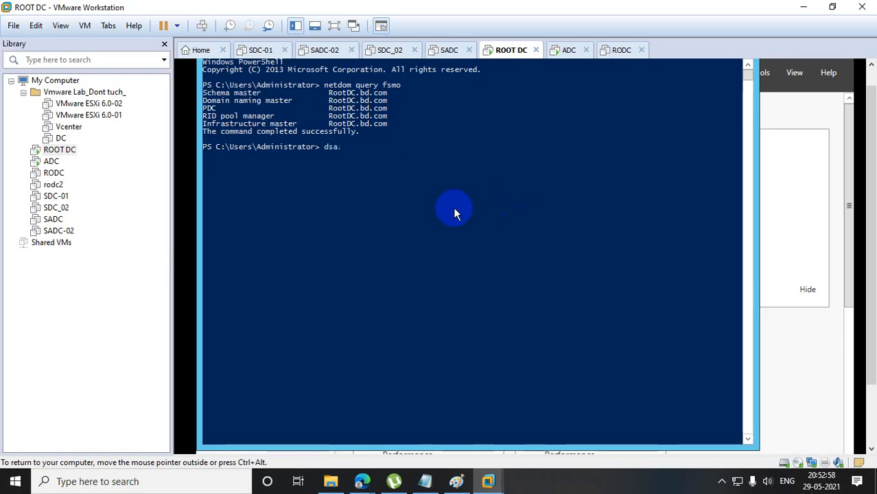
{"action": "key", "text": "Return"}
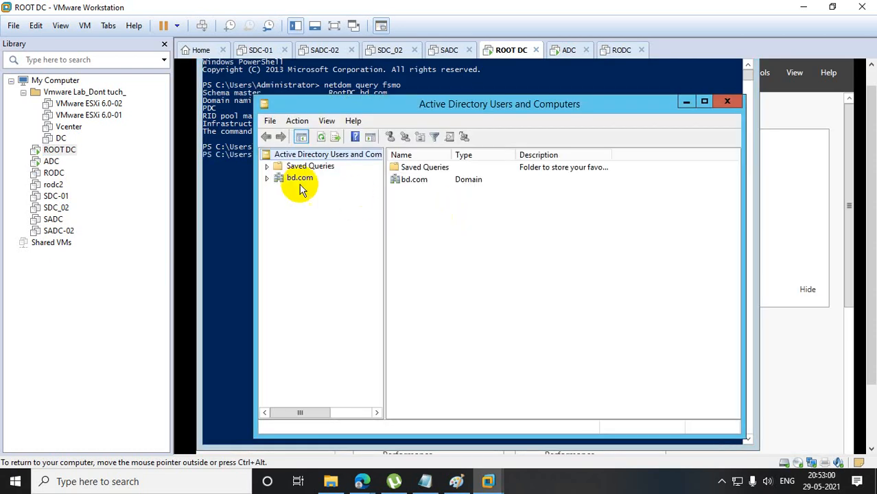
{"action": "double_click", "coordinate": [299, 180]}
{"action": "left_click", "coordinate": [309, 261]}
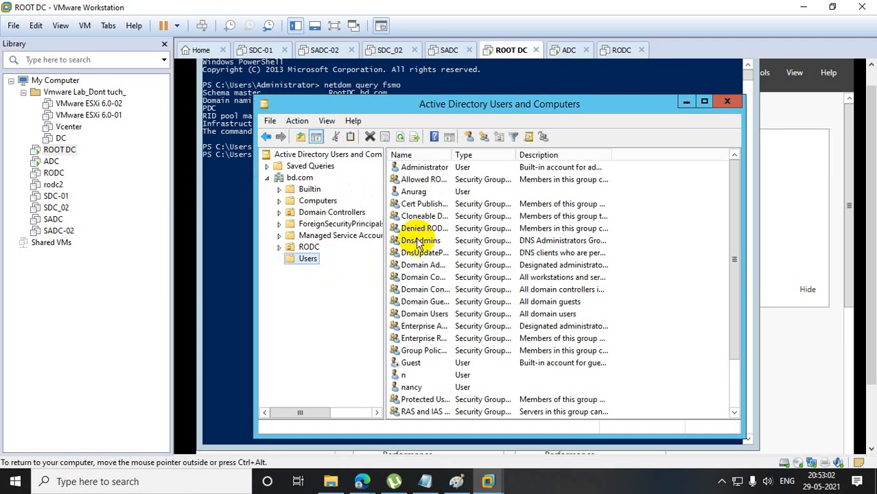
Inspect the group memberships of the user listed just above Cert Publishers, including the RODC_User group's properties.
{"action": "left_click", "coordinate": [422, 192]}
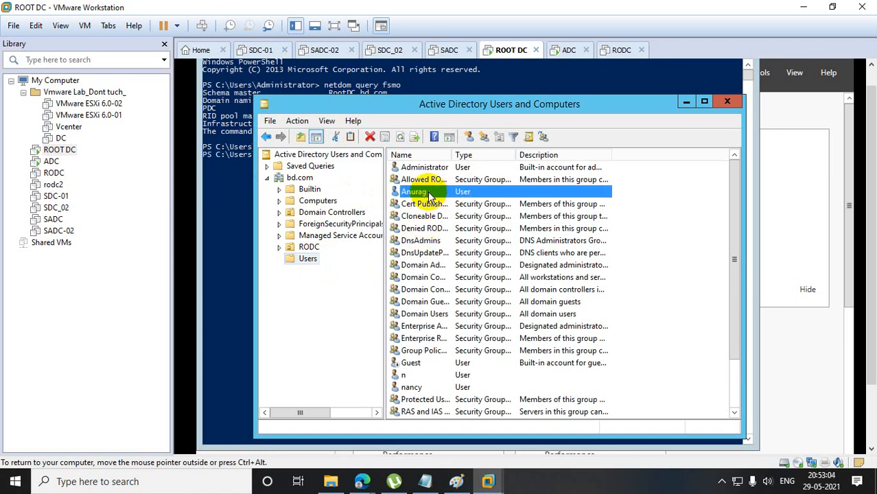
{"action": "double_click", "coordinate": [429, 194]}
{"action": "left_click", "coordinate": [416, 124]}
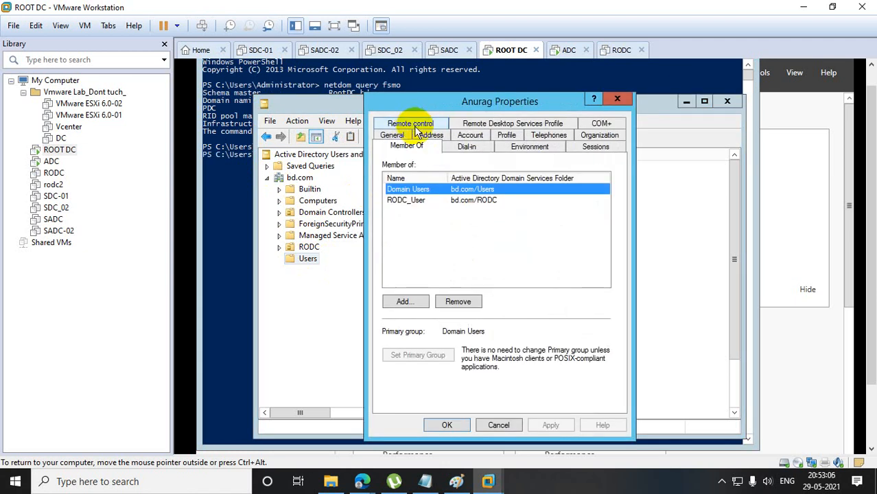
{"action": "left_click", "coordinate": [405, 201]}
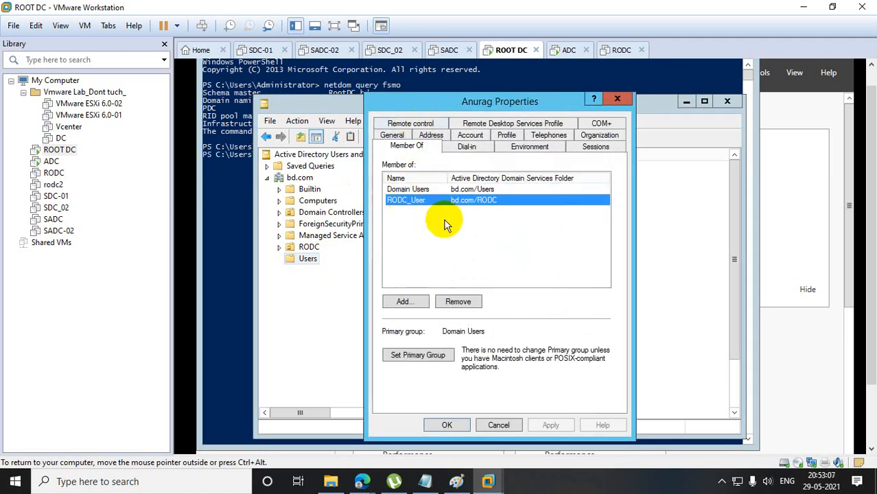
{"action": "double_click", "coordinate": [407, 202]}
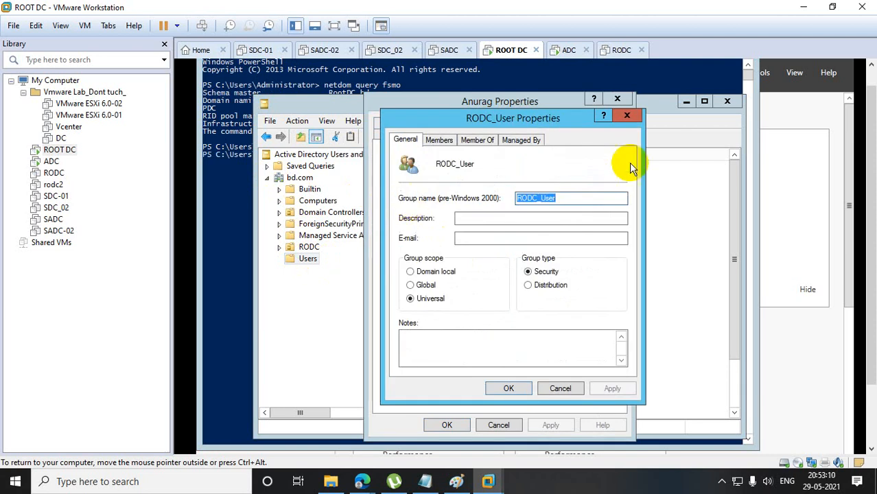
{"action": "left_click", "coordinate": [627, 115]}
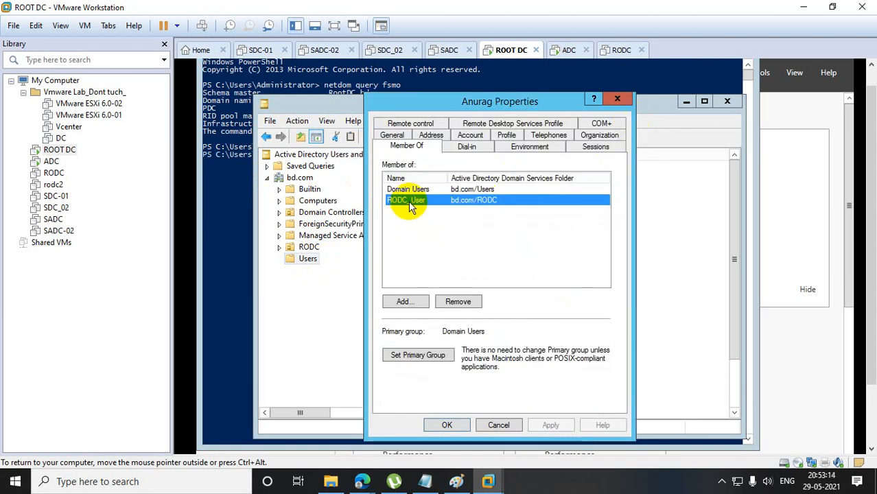
Remove the user from the RODC_User group and save the account's properties.
{"action": "left_click", "coordinate": [458, 301]}
{"action": "left_click", "coordinate": [567, 327]}
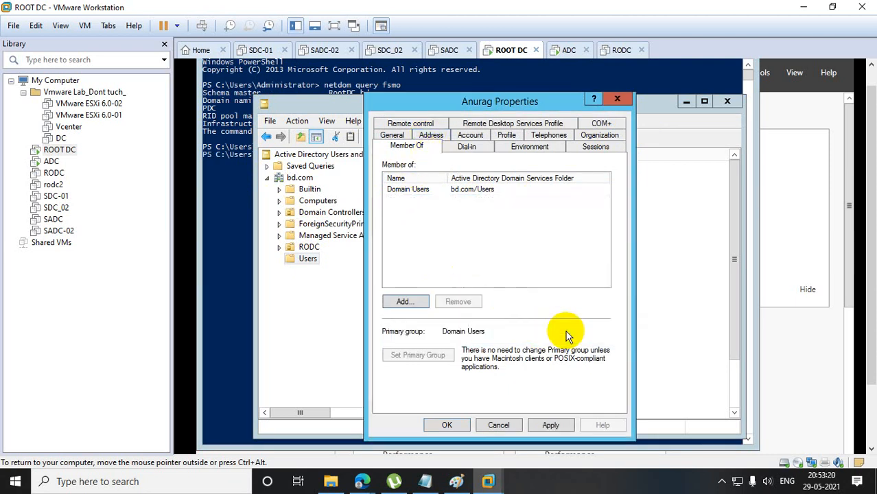
{"action": "left_click", "coordinate": [447, 425]}
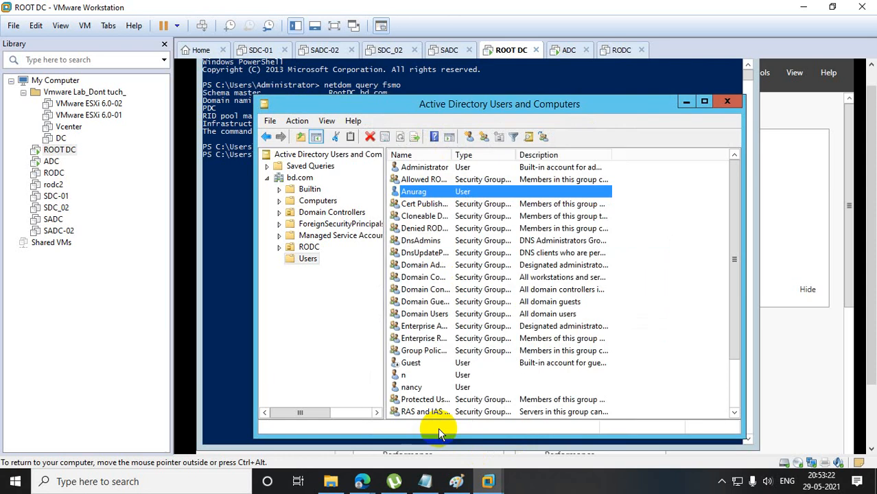
Switch back to Paint and clear the drawing by deleting a selection of about 974 × 357 px around the path, rectangle and stars.
{"action": "left_click", "coordinate": [457, 481]}
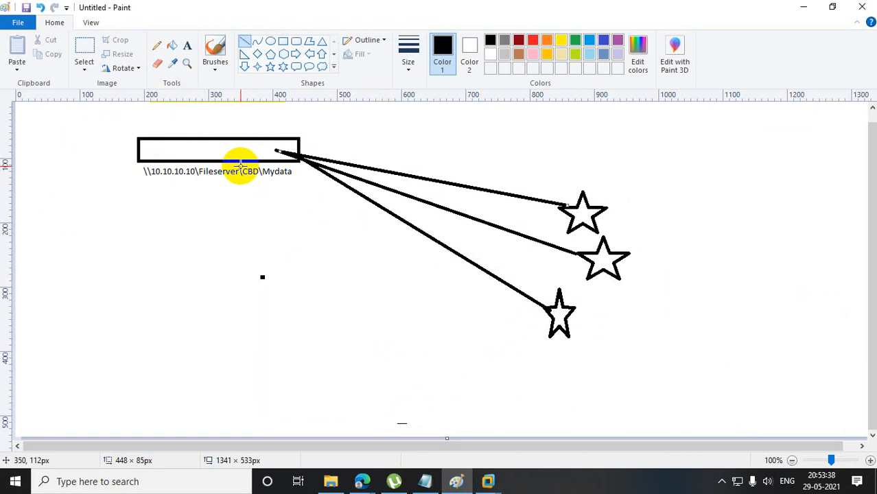
{"action": "left_click", "coordinate": [91, 60]}
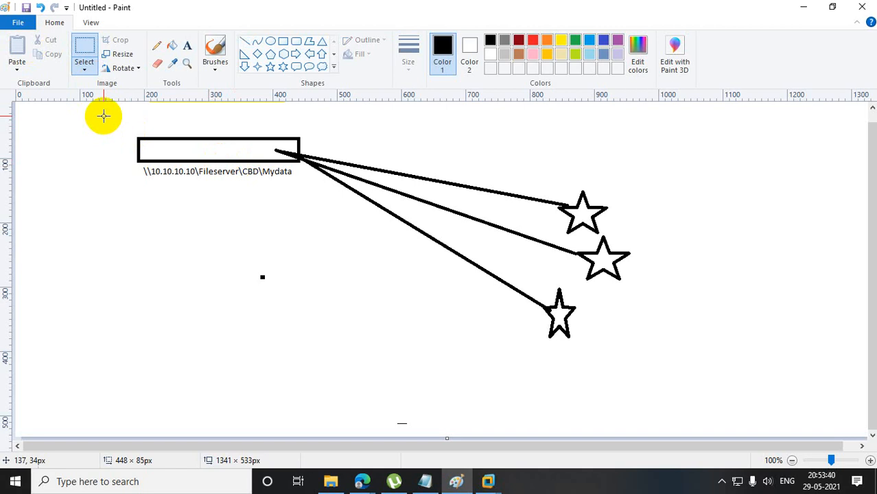
{"action": "mouse_move", "coordinate": [103, 116]}
{"action": "left_mouse_down"}
{"action": "mouse_move", "coordinate": [726, 324]}
{"action": "mouse_move", "coordinate": [730, 342]}
{"action": "left_mouse_up"}
{"action": "key", "text": "Delete"}
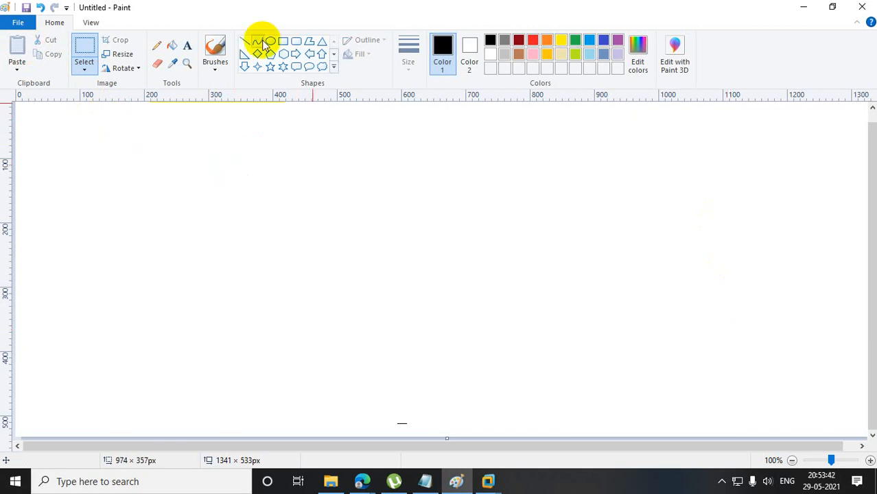
Draw a triangle about 302 × 232 px and move it to the upper middle of the blank canvas.
{"action": "left_click", "coordinate": [322, 42]}
{"action": "left_click_drag", "start_coordinate": [322, 148], "coordinate": [515, 295]}
{"action": "left_click_drag", "start_coordinate": [457, 240], "coordinate": [406, 209]}
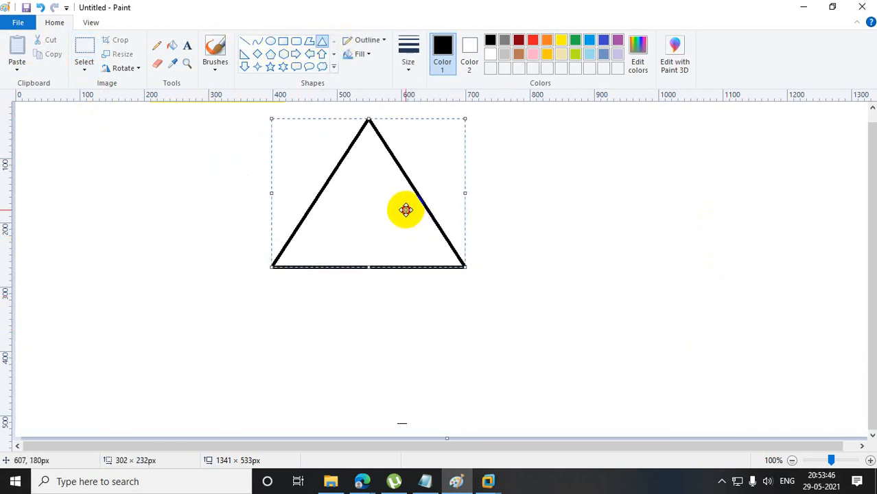
Add the text "Security group" below the triangle's lower-left corner.
{"action": "left_click", "coordinate": [617, 250]}
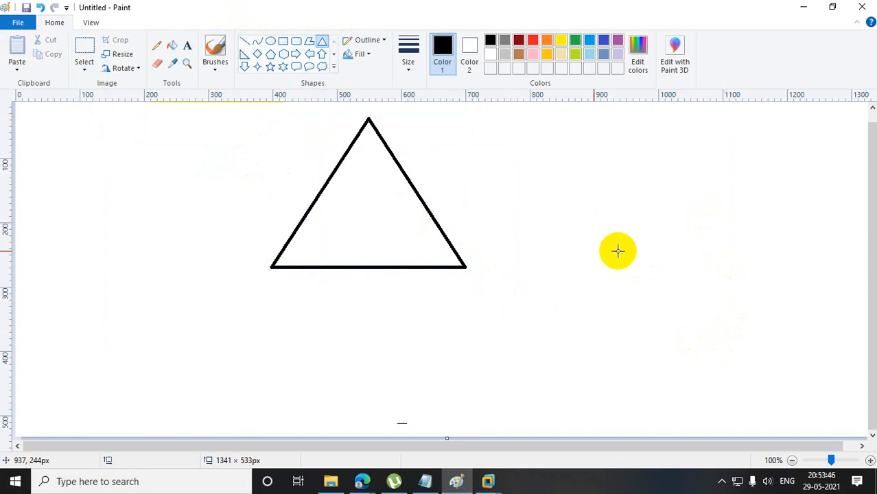
{"action": "left_click", "coordinate": [186, 45]}
{"action": "left_click_drag", "start_coordinate": [218, 293], "coordinate": [363, 319]}
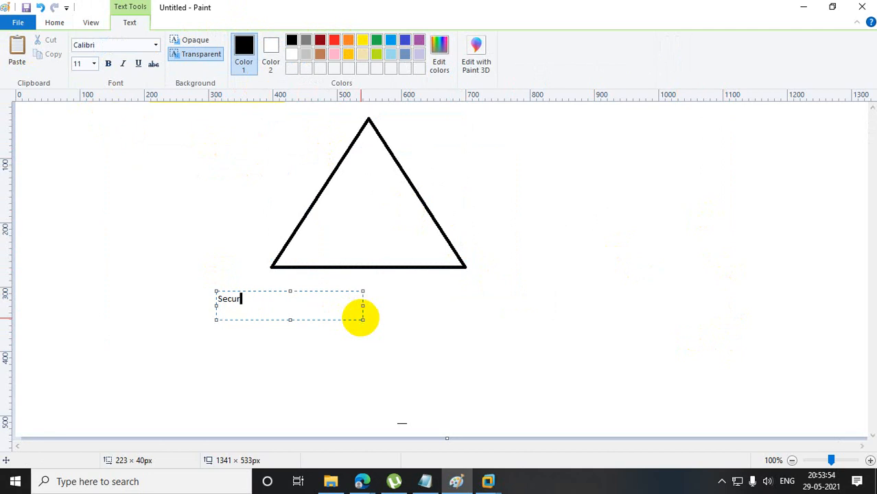
{"action": "type", "text": "Security group"}
{"action": "left_click", "coordinate": [432, 339]}
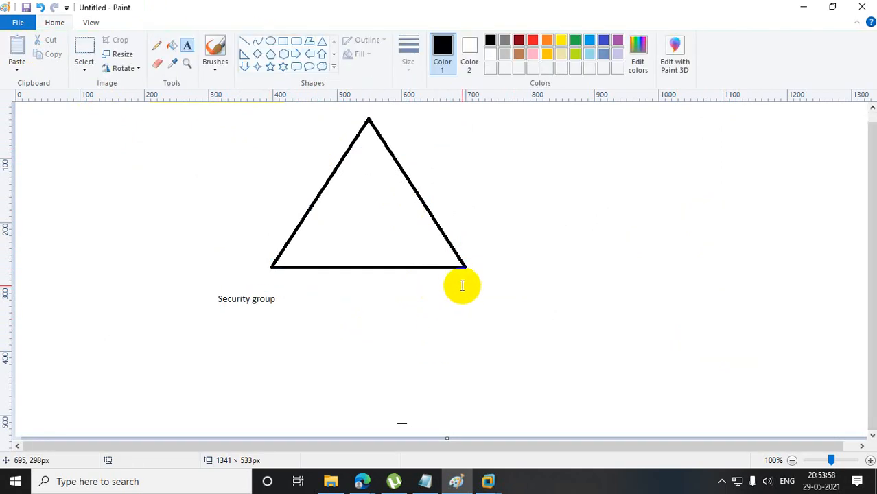
Add the text "Distribution group" below the triangle's lower-right corner.
{"action": "left_click_drag", "start_coordinate": [463, 285], "coordinate": [606, 303]}
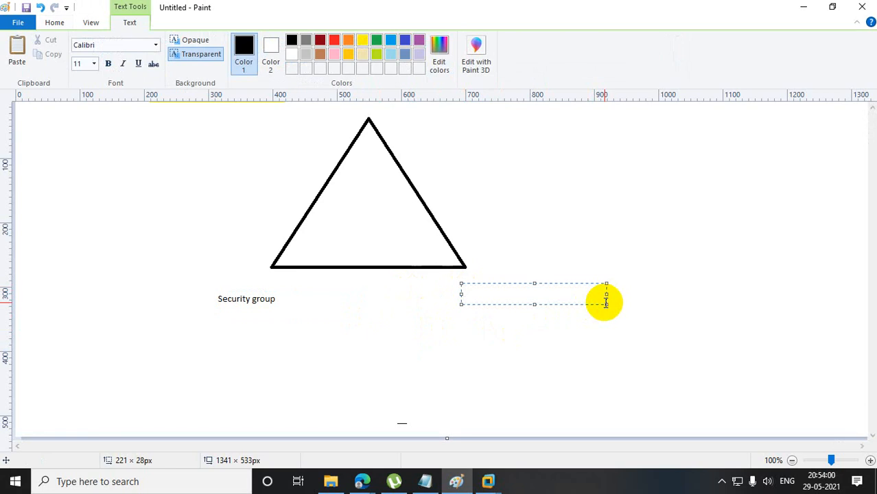
{"action": "type", "text": "Distribution grou"}
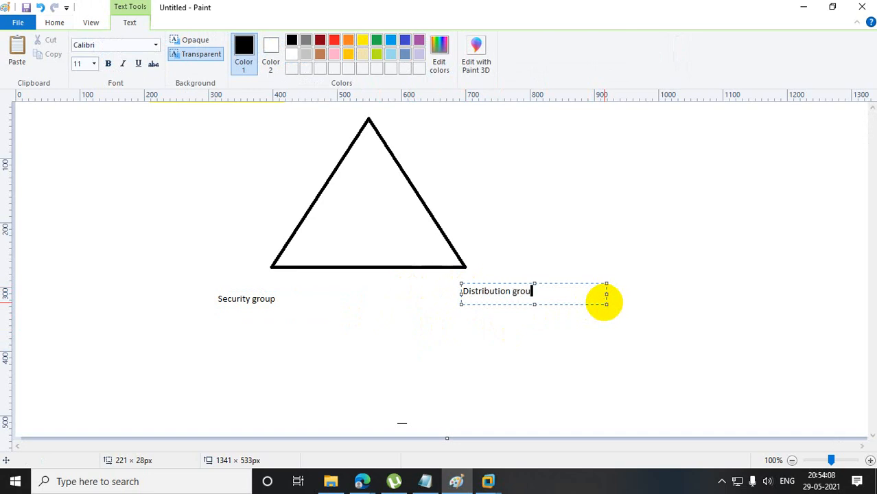
{"action": "type", "text": "p"}
{"action": "left_click", "coordinate": [597, 348]}
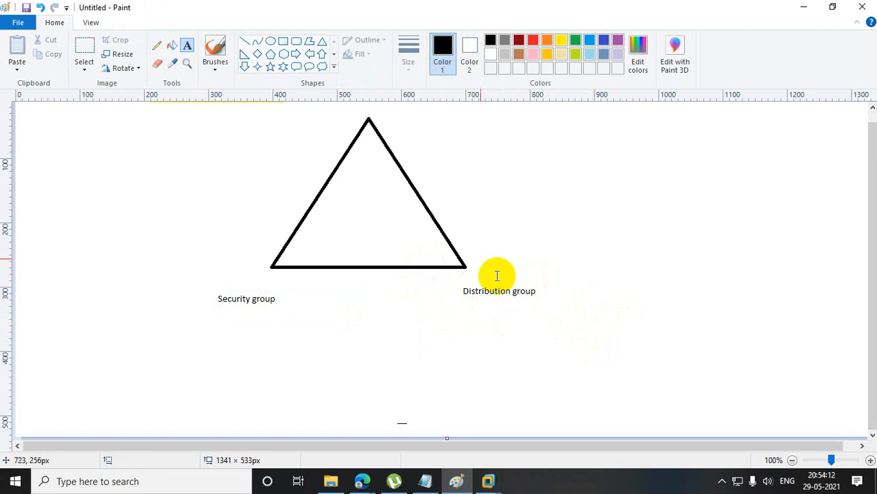
Draw a rectangle about 172 × 60 px around the "Distribution group" text.
{"action": "left_click", "coordinate": [283, 42]}
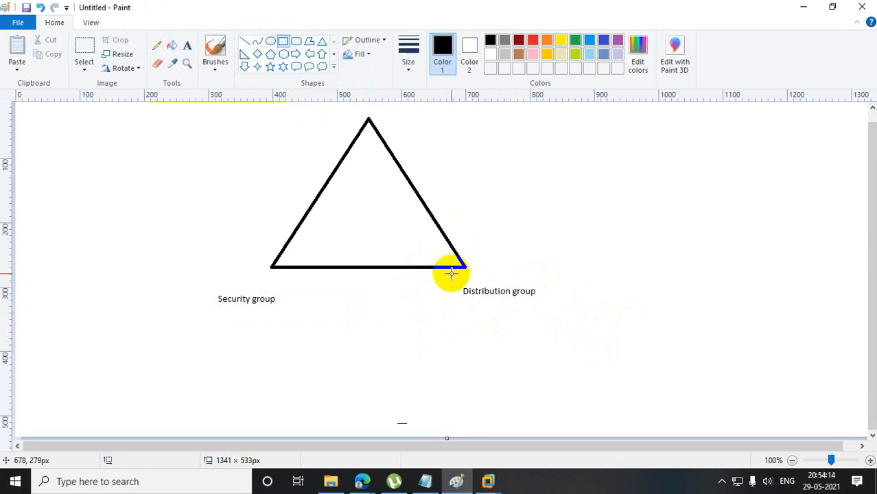
{"action": "left_click_drag", "start_coordinate": [451, 274], "coordinate": [562, 312]}
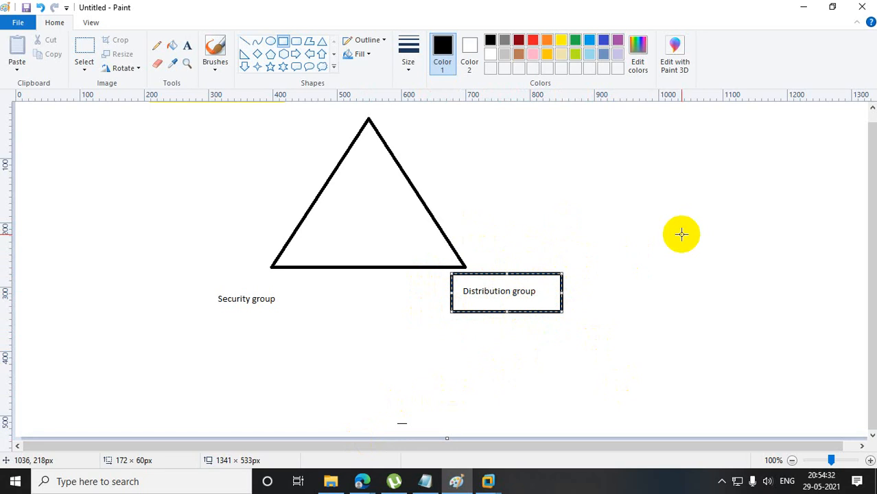
{"action": "left_click", "coordinate": [386, 310]}
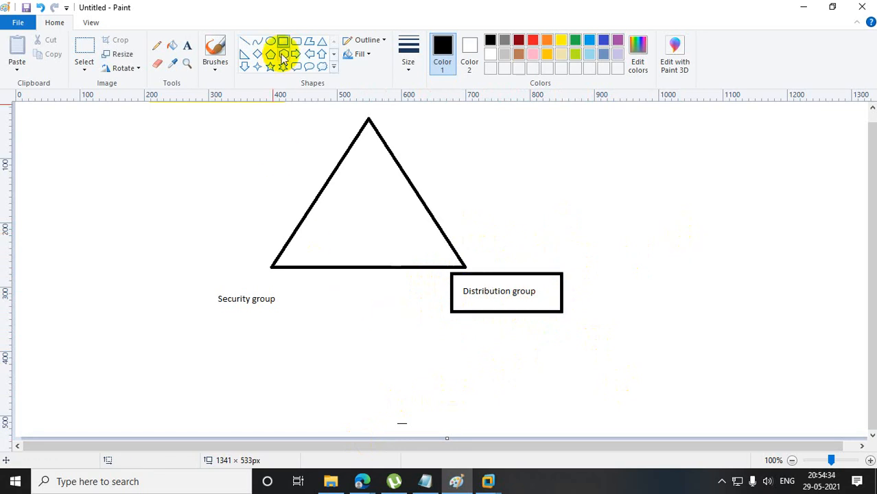
Delete a selection of about 615 × 353 px covering the triangle, the boxed "Distribution group" text and part of "Security group".
{"action": "left_click", "coordinate": [186, 45]}
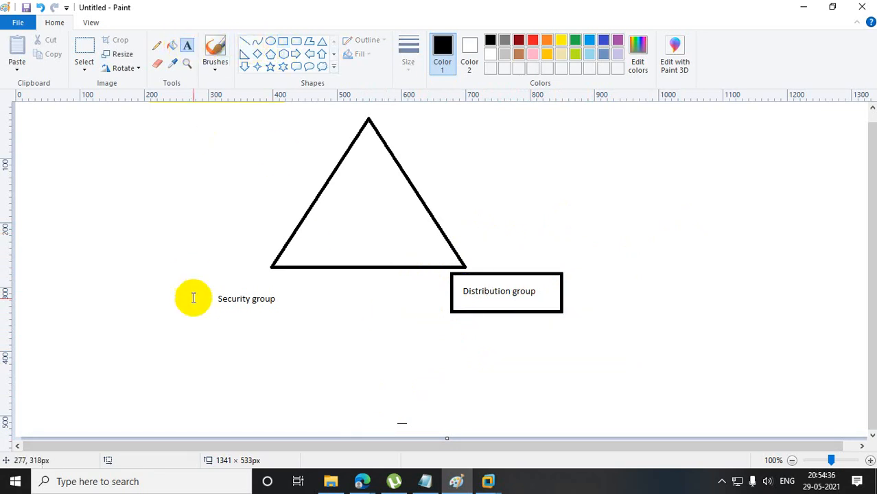
{"action": "left_click_drag", "start_coordinate": [211, 314], "coordinate": [347, 337]}
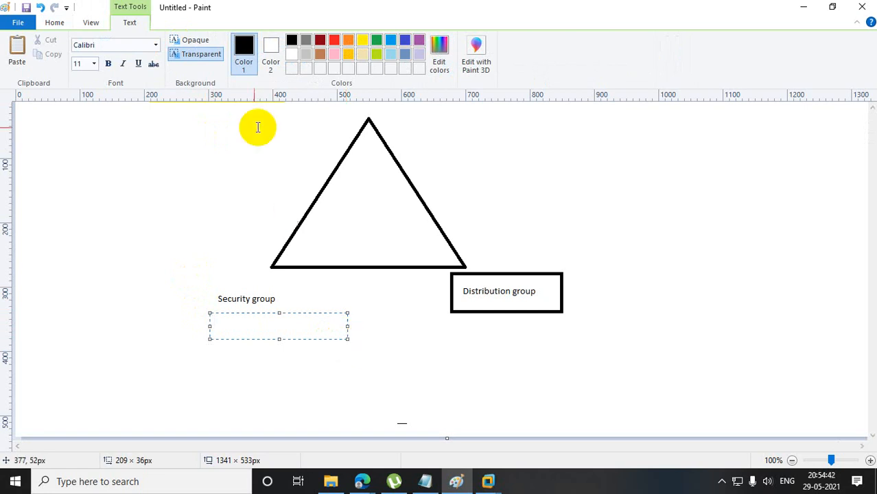
{"action": "left_click", "coordinate": [64, 22]}
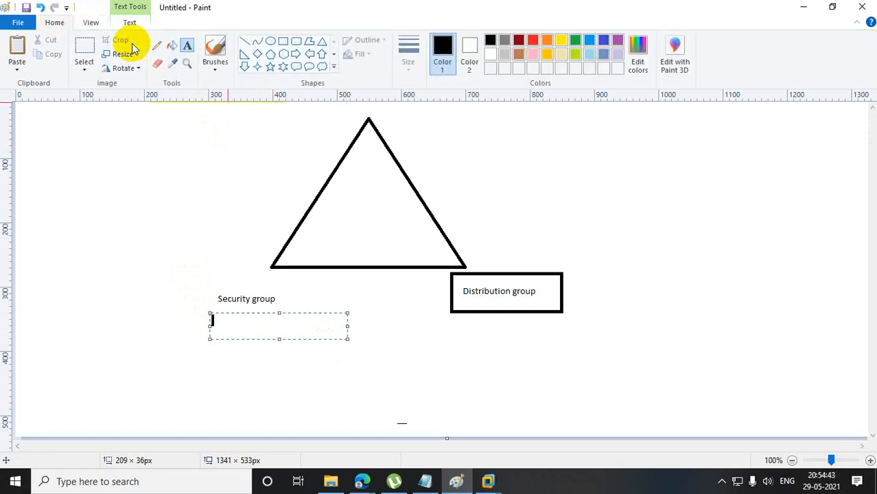
{"action": "left_click", "coordinate": [85, 50]}
{"action": "mouse_move", "coordinate": [235, 103]}
{"action": "left_mouse_down"}
{"action": "mouse_move", "coordinate": [626, 305]}
{"action": "mouse_move", "coordinate": [630, 332]}
{"action": "left_mouse_up"}
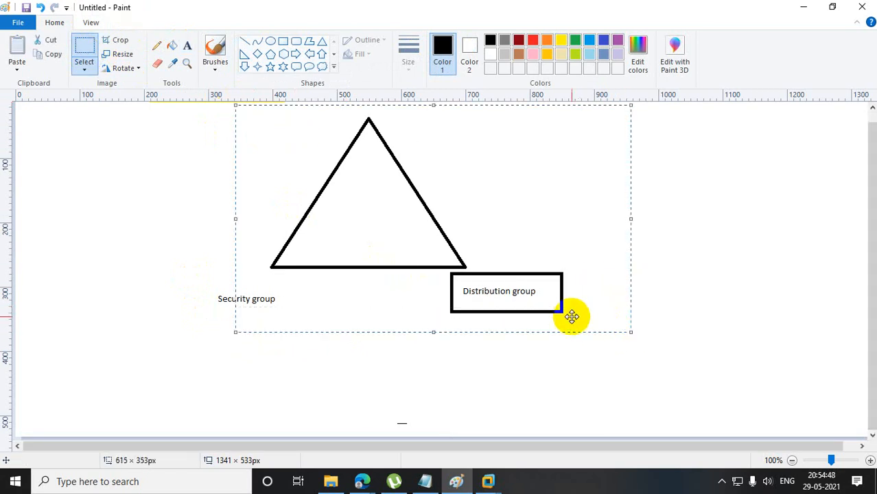
{"action": "key", "text": "Delete"}
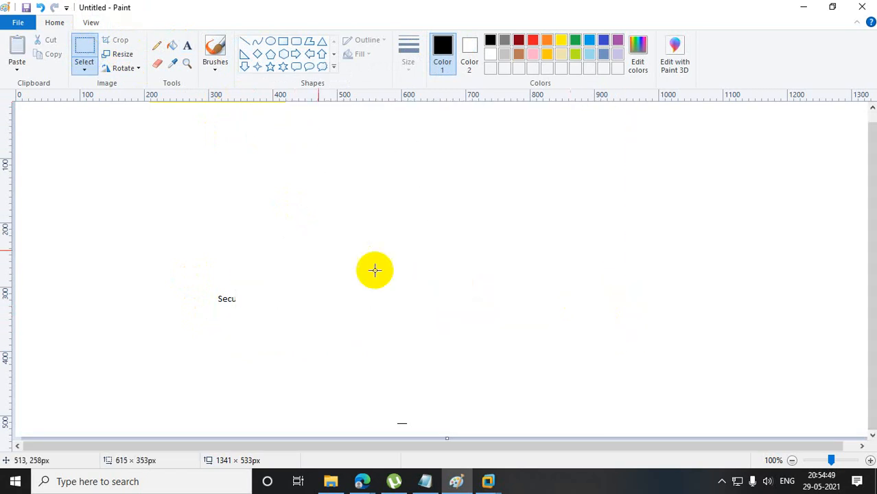
Add the heading "Security Group" near the upper middle of the canvas.
{"action": "left_click", "coordinate": [186, 45]}
{"action": "left_click_drag", "start_coordinate": [393, 129], "coordinate": [598, 155]}
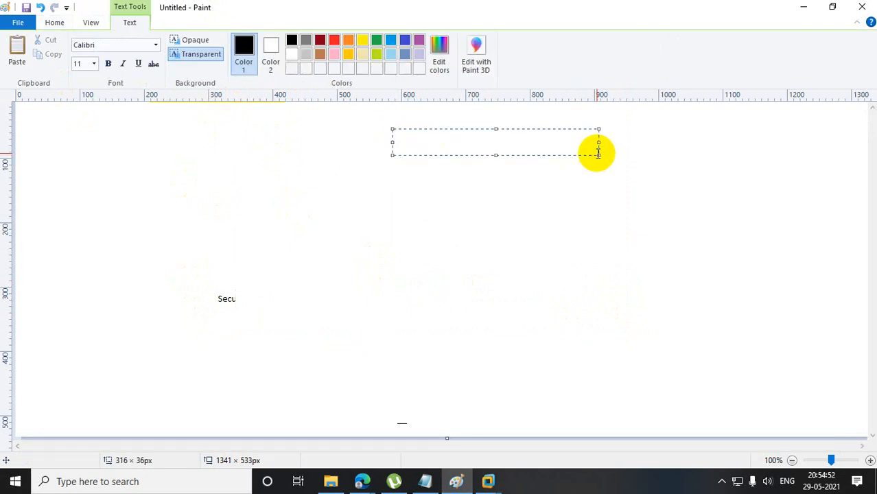
{"action": "type", "text": "Security Group"}
{"action": "left_click", "coordinate": [592, 209]}
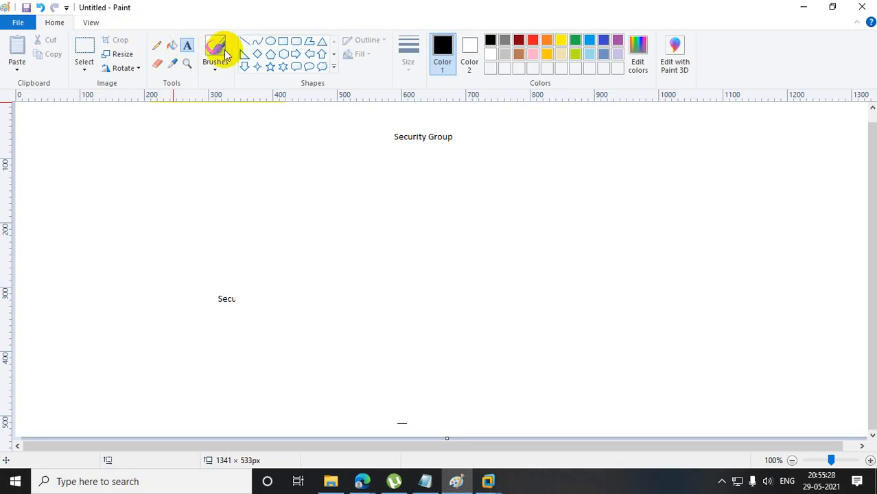
Draw three lines fanning down from the "Security Group" heading, about 116 × 87 px to the lower left, one near vertical, and 214 × 90 px to the lower right.
{"action": "left_click", "coordinate": [245, 41]}
{"action": "left_click_drag", "start_coordinate": [402, 153], "coordinate": [327, 208]}
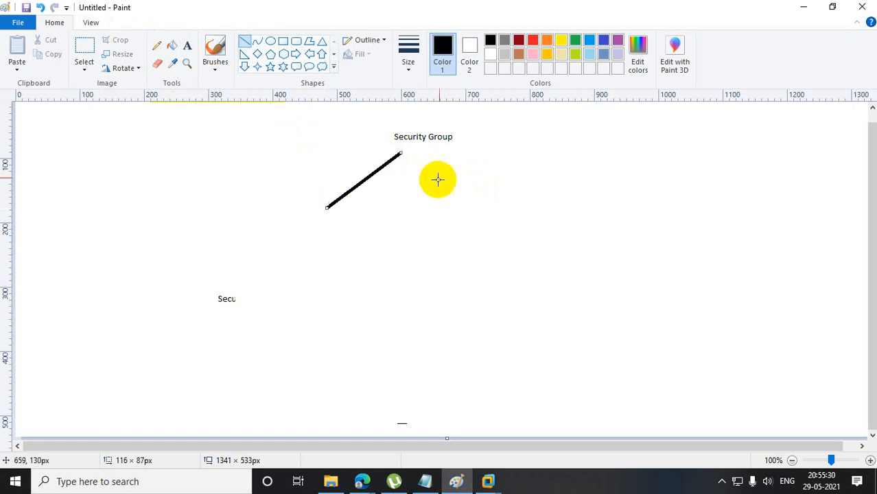
{"action": "left_click_drag", "start_coordinate": [422, 151], "coordinate": [438, 221]}
{"action": "left_click_drag", "start_coordinate": [465, 149], "coordinate": [601, 206]}
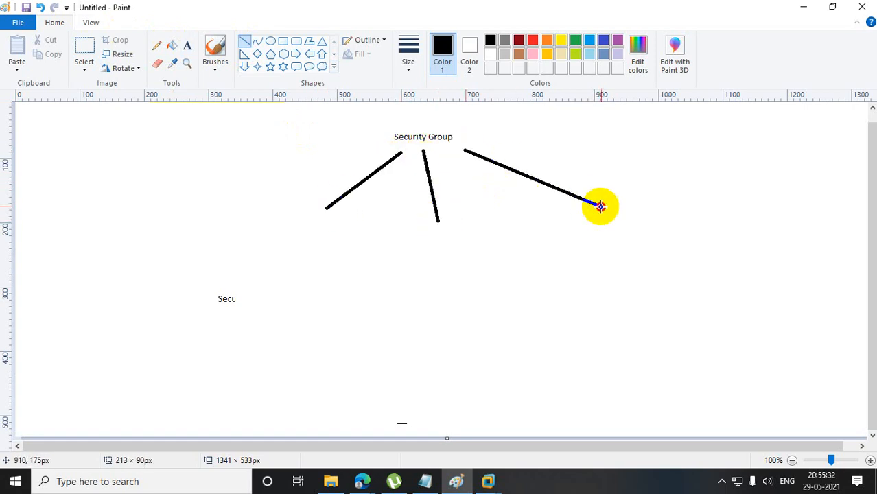
Label the lower end of the left branch line "Global Group".
{"action": "left_click", "coordinate": [187, 46]}
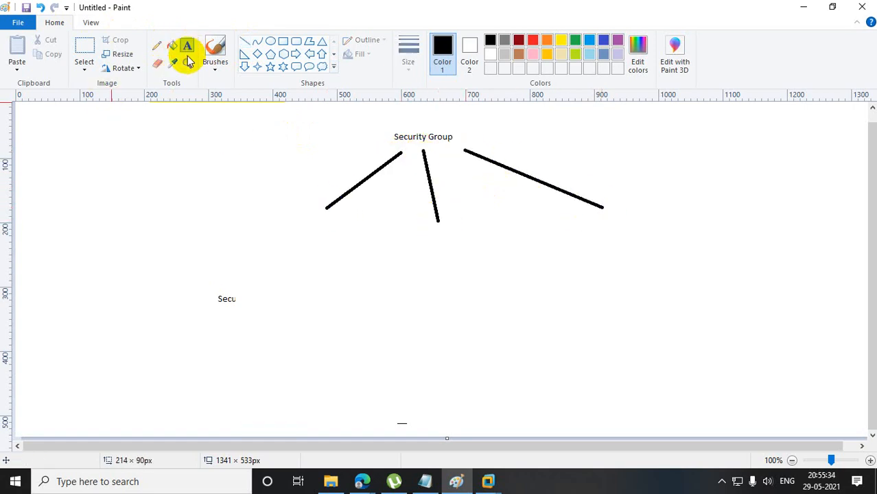
{"action": "left_click_drag", "start_coordinate": [262, 223], "coordinate": [370, 249]}
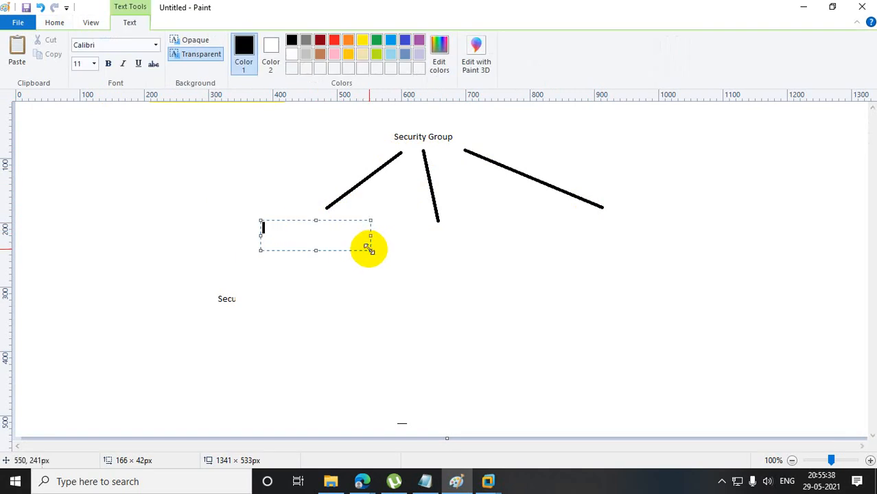
{"action": "type", "text": "Global Group"}
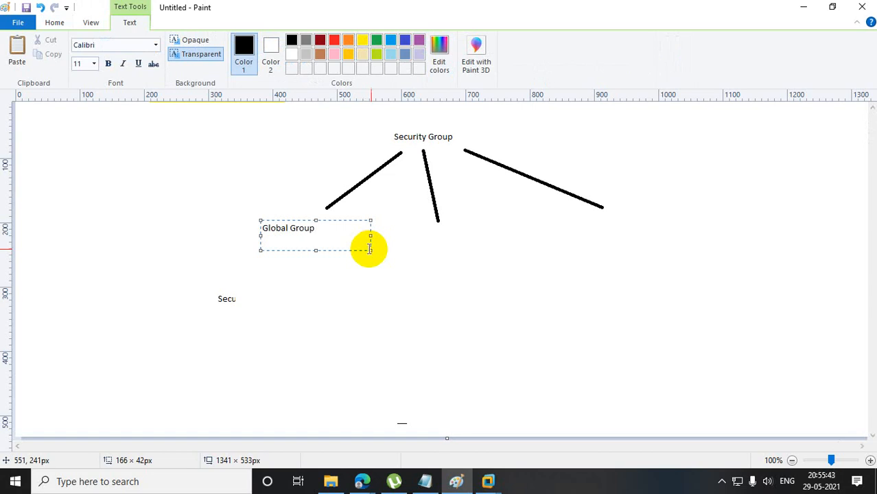
{"action": "left_click", "coordinate": [421, 247]}
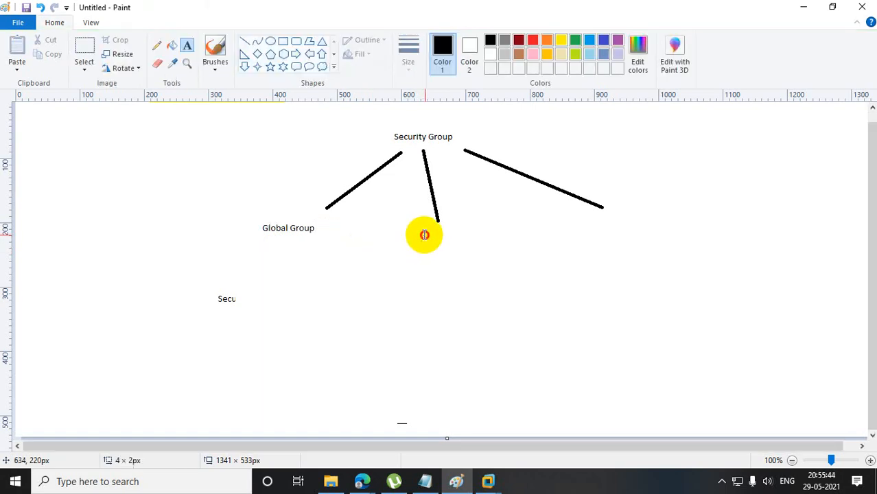
Label the lower end of the middle branch "Domain Local" and that of the right branch "Universal".
{"action": "left_click_drag", "start_coordinate": [421, 234], "coordinate": [532, 263]}
{"action": "type", "text": "Domain Lo"}
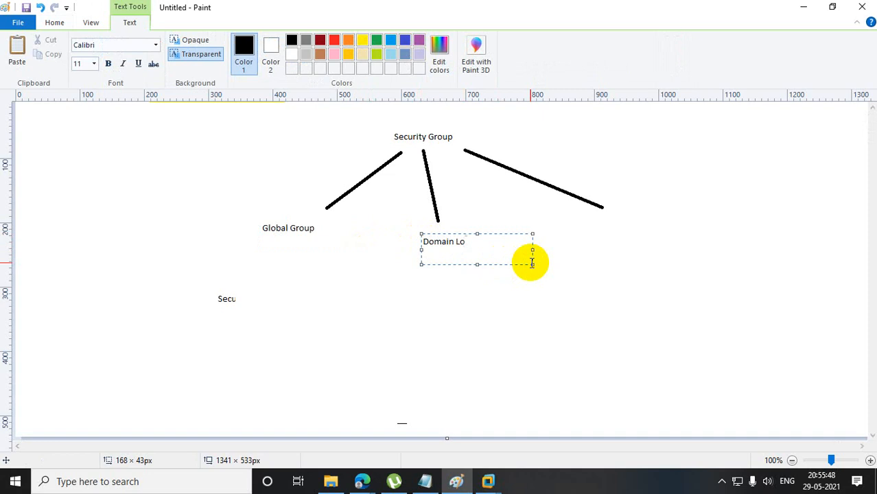
{"action": "type", "text": "cal"}
{"action": "left_click", "coordinate": [601, 234]}
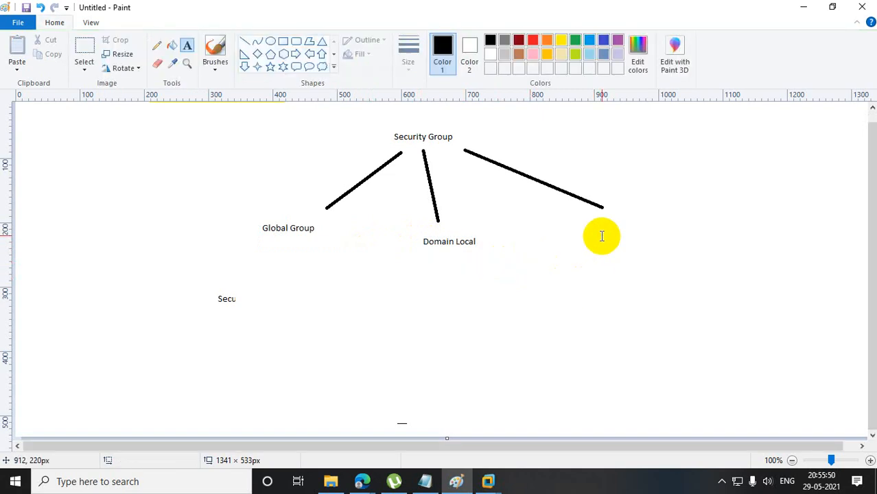
{"action": "left_click_drag", "start_coordinate": [597, 220], "coordinate": [715, 246]}
{"action": "type", "text": "Universal"}
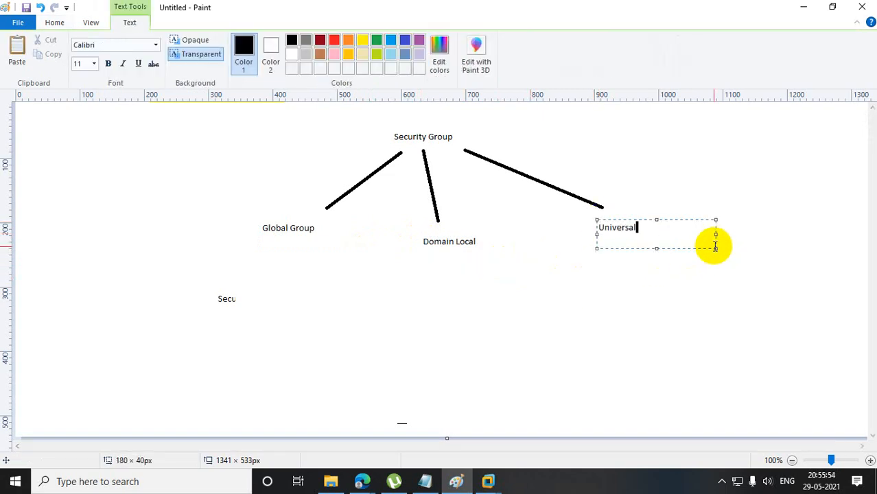
{"action": "left_click", "coordinate": [693, 299]}
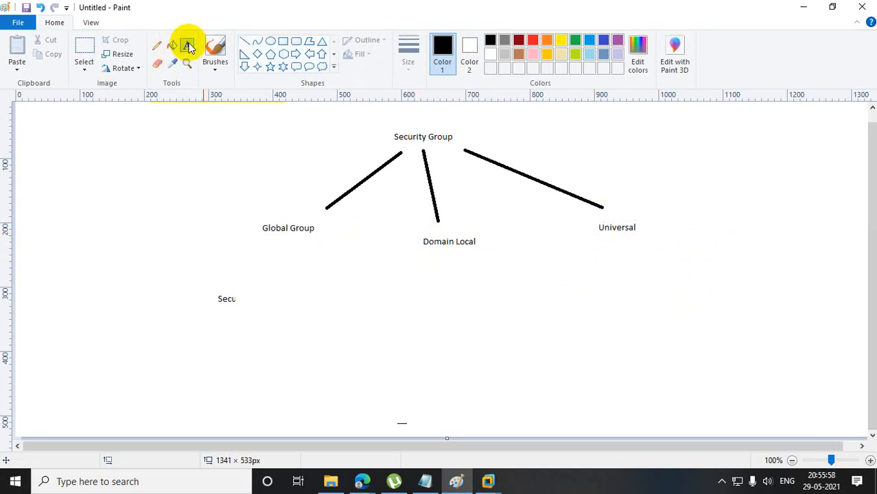
Erase the leftover "Secu" text below the Global Group label.
{"action": "left_click", "coordinate": [157, 62]}
{"action": "mouse_move", "coordinate": [208, 304]}
{"action": "left_mouse_down"}
{"action": "mouse_move", "coordinate": [258, 306]}
{"action": "mouse_move", "coordinate": [174, 300]}
{"action": "mouse_move", "coordinate": [212, 294]}
{"action": "left_mouse_up"}
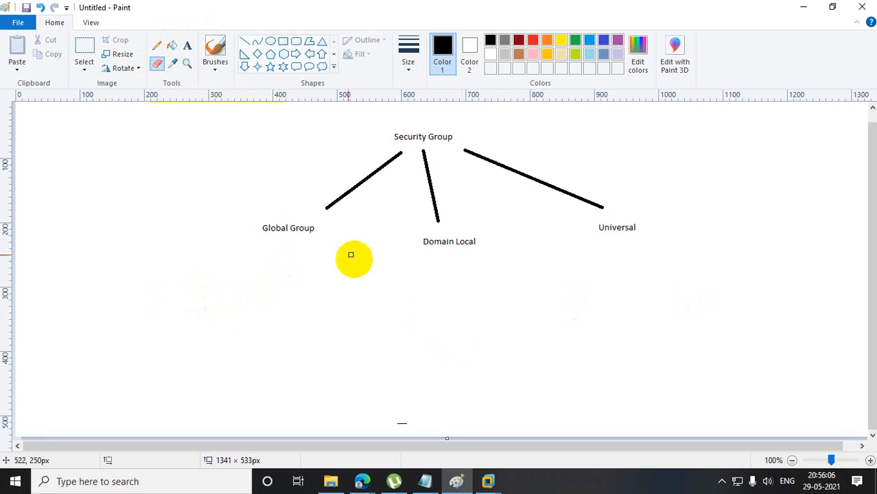
{"action": "left_click", "coordinate": [282, 40]}
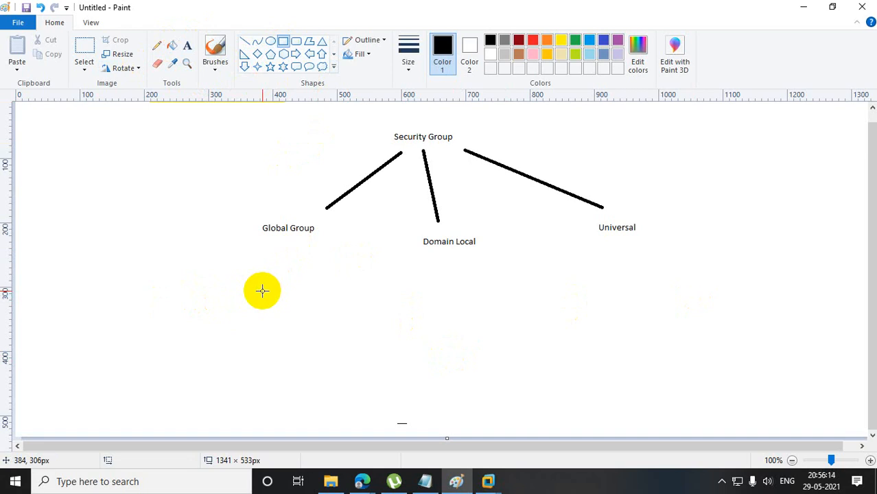
Draw diamonds of about 130 × 121 px and 120 × 114 px stacked left of the tree, and one of 198 × 113 px below Global Group.
{"action": "left_click", "coordinate": [257, 54]}
{"action": "left_click_drag", "start_coordinate": [85, 207], "coordinate": [174, 293]}
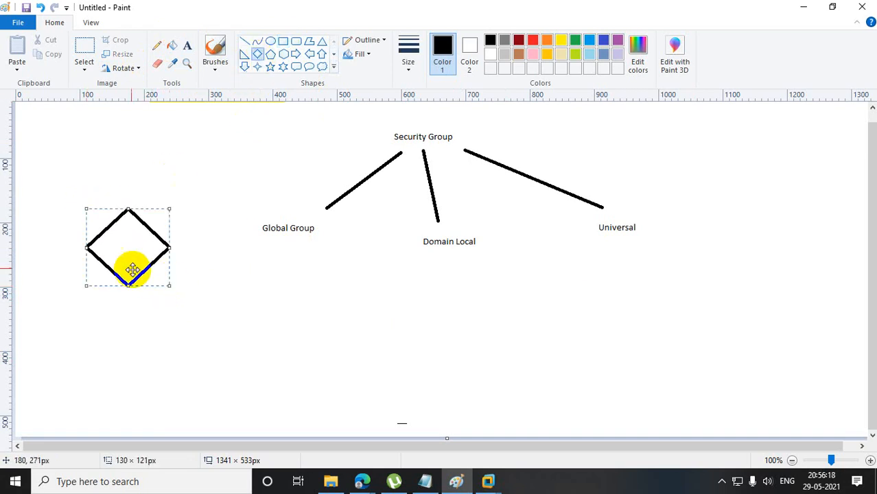
{"action": "left_click_drag", "start_coordinate": [131, 268], "coordinate": [132, 223]}
{"action": "mouse_move", "coordinate": [114, 295]}
{"action": "left_mouse_down"}
{"action": "mouse_move", "coordinate": [190, 367]}
{"action": "mouse_move", "coordinate": [137, 352]}
{"action": "left_mouse_up"}
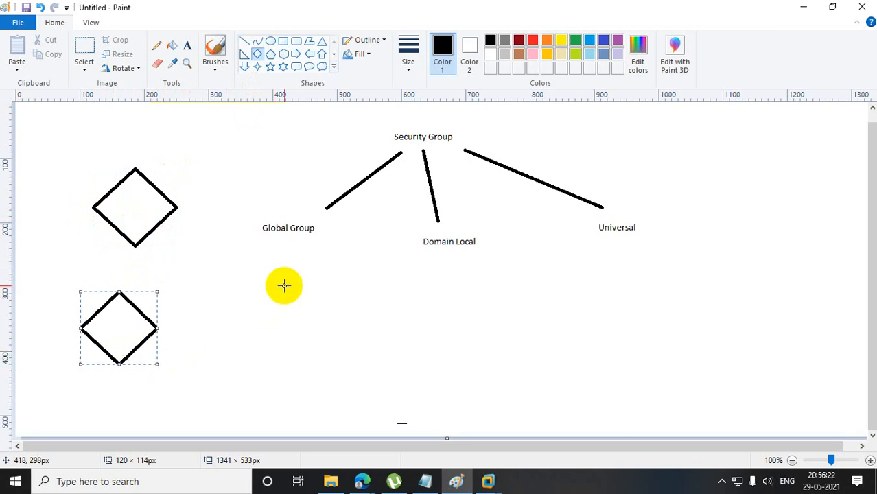
{"action": "left_click_drag", "start_coordinate": [288, 274], "coordinate": [415, 347]}
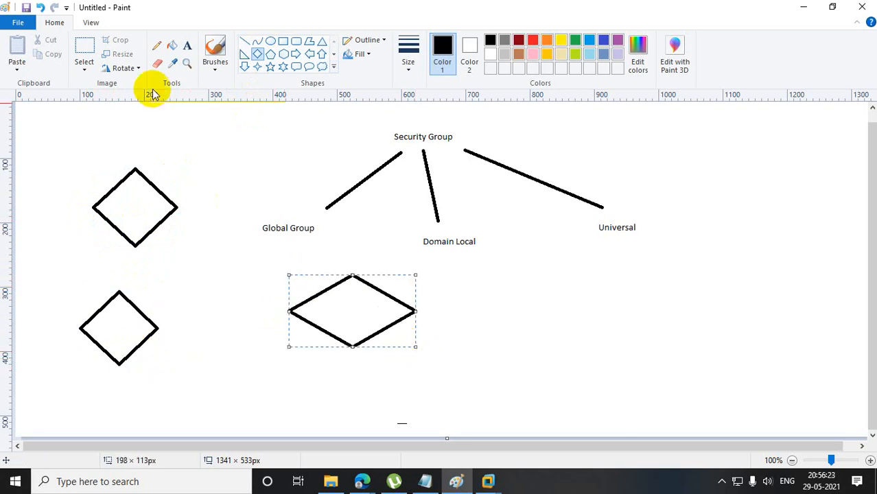
Add the text "hp.com" above the upper-left diamond and connect that diamond to the one below with a line about 27 × 73 px.
{"action": "left_click", "coordinate": [187, 48]}
{"action": "left_click_drag", "start_coordinate": [92, 132], "coordinate": [235, 155]}
{"action": "type", "text": "h"}
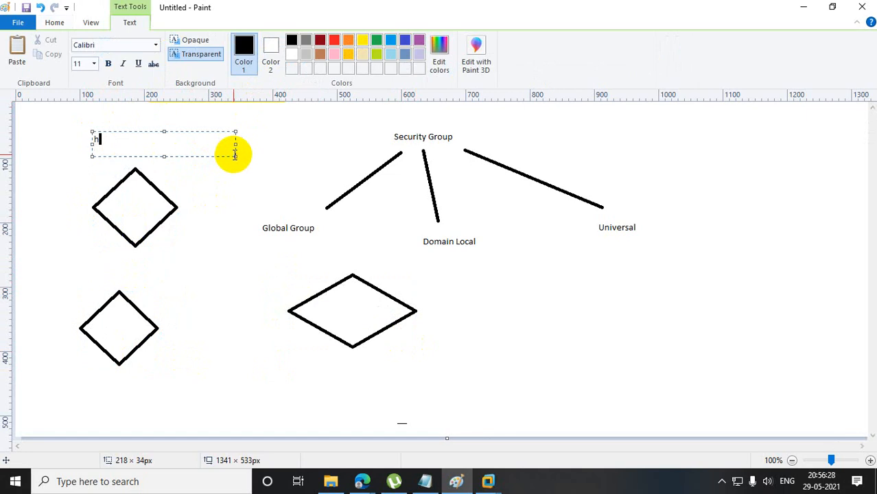
{"action": "type", "text": "p.com"}
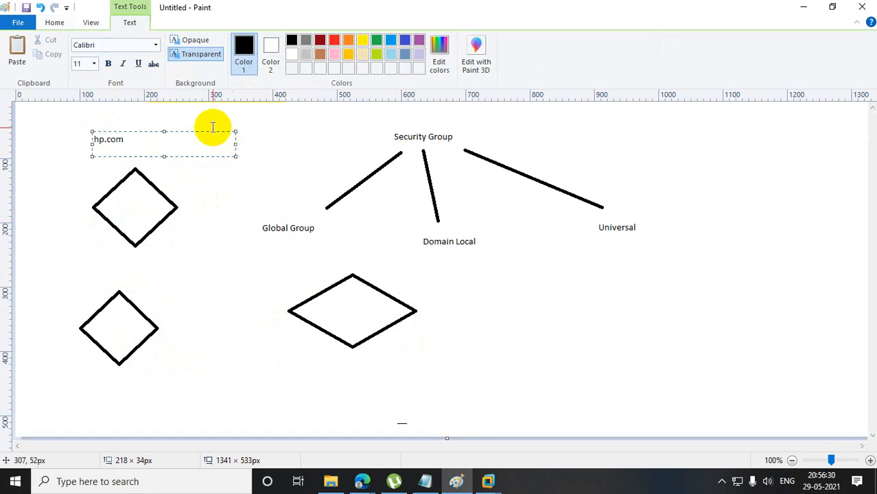
{"action": "left_click", "coordinate": [216, 173]}
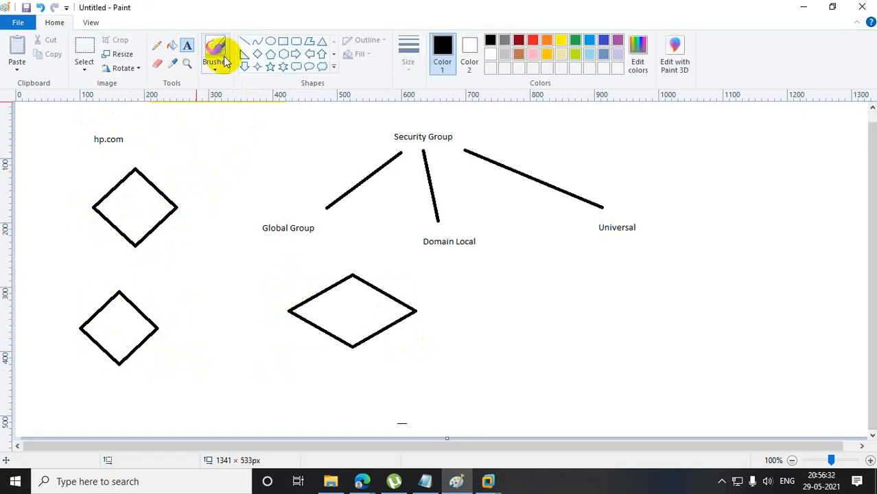
{"action": "left_click", "coordinate": [245, 42]}
{"action": "left_click_drag", "start_coordinate": [135, 245], "coordinate": [120, 292]}
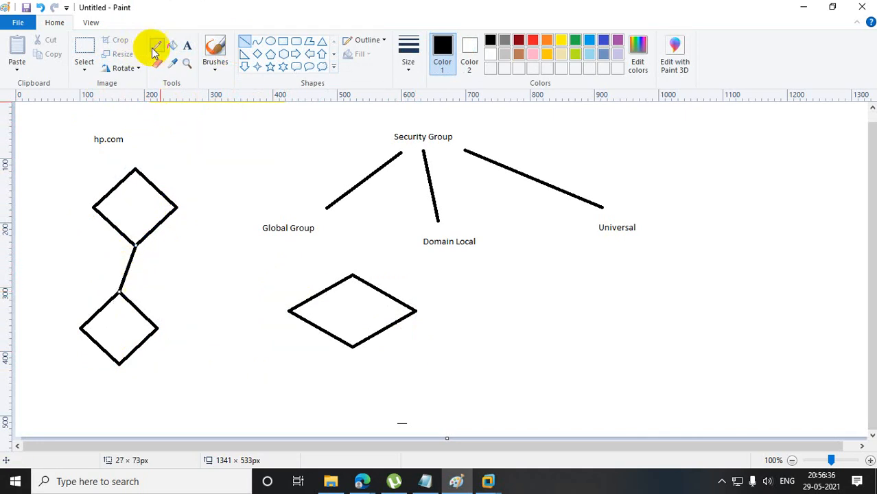
Add the text "uk.hp.com" just above the lower diamond of the hp.com tree.
{"action": "left_click", "coordinate": [187, 45]}
{"action": "left_click_drag", "start_coordinate": [54, 278], "coordinate": [106, 288]}
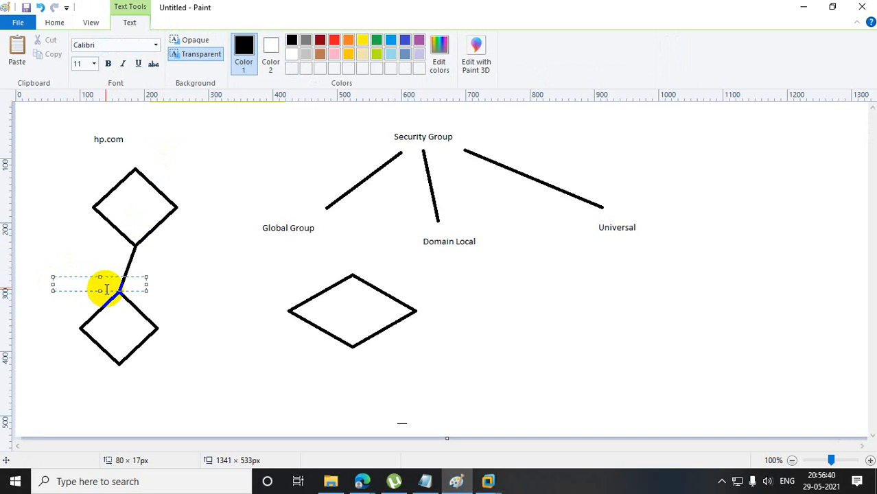
{"action": "type", "text": "uk.hp.com"}
{"action": "left_click", "coordinate": [242, 357]}
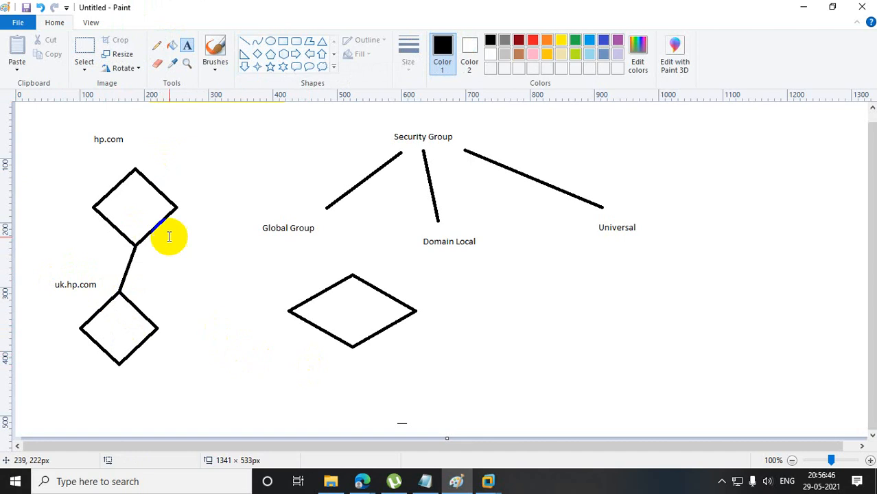
Draw a rectangle of about 66 × 18 px inside the hp.com diamond and a five-point star inside the uk.hp.com diamond.
{"action": "left_click", "coordinate": [283, 42]}
{"action": "left_click_drag", "start_coordinate": [120, 196], "coordinate": [165, 208]}
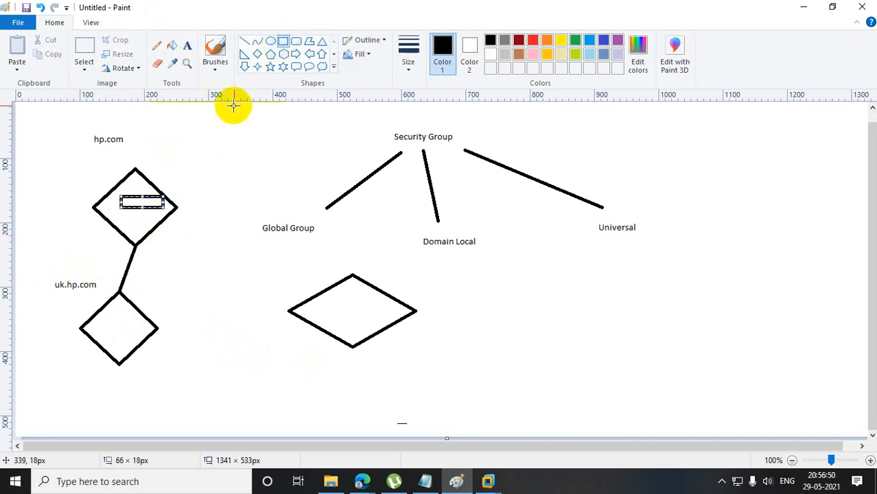
{"action": "left_click", "coordinate": [188, 46]}
{"action": "left_click", "coordinate": [270, 66]}
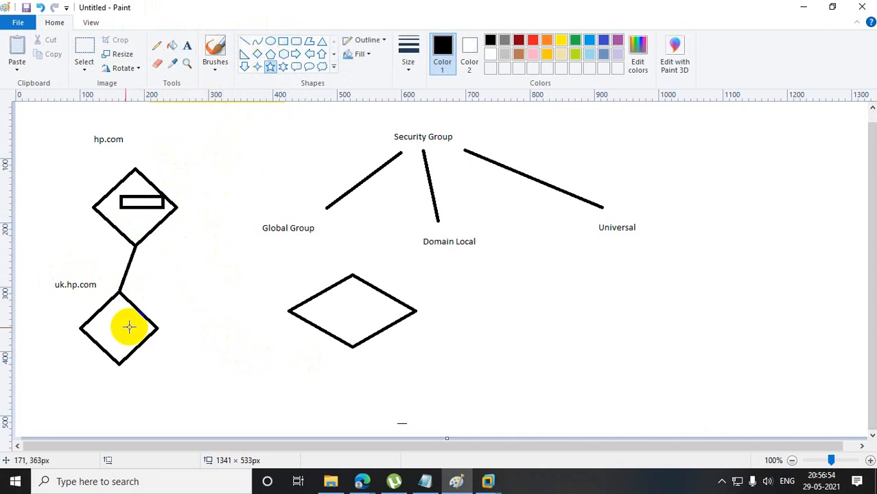
{"action": "left_click_drag", "start_coordinate": [112, 324], "coordinate": [149, 350]}
{"action": "left_click", "coordinate": [235, 351]}
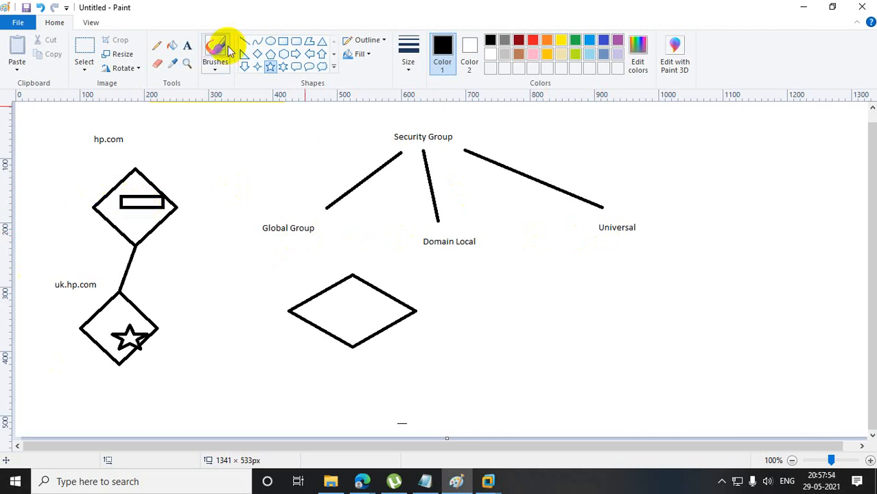
Frame both hp.com domains with a rectangle of about 252 × 434 px and add a 47 × 13 px rounded rectangle above the hp.com diamond's small rectangle.
{"action": "left_click", "coordinate": [282, 41]}
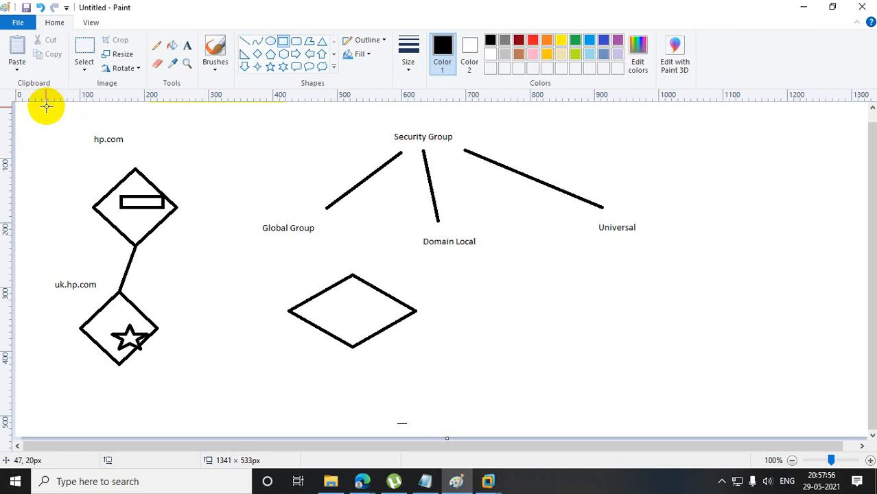
{"action": "left_click_drag", "start_coordinate": [41, 117], "coordinate": [203, 395]}
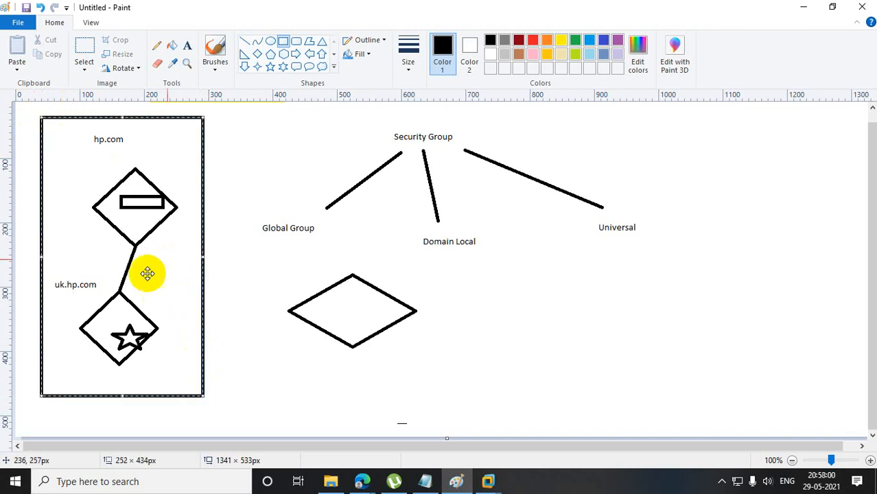
{"action": "left_click", "coordinate": [314, 163]}
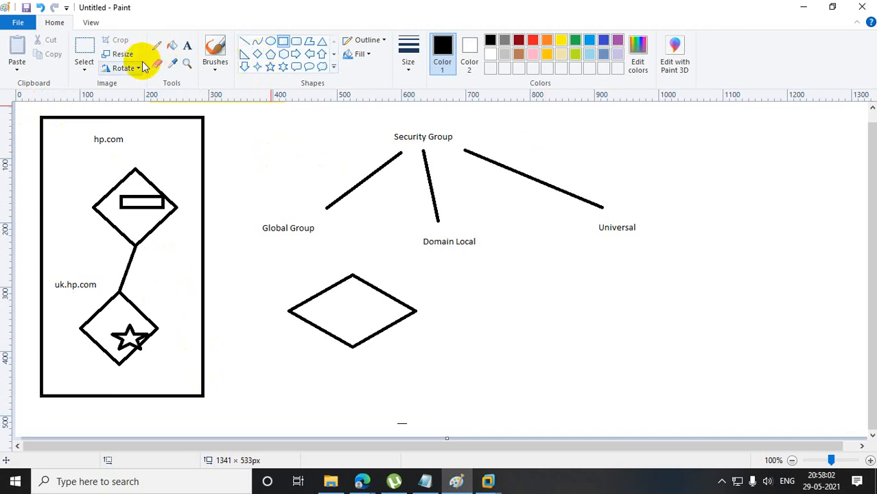
{"action": "left_click", "coordinate": [296, 41]}
{"action": "left_click_drag", "start_coordinate": [129, 183], "coordinate": [160, 191]}
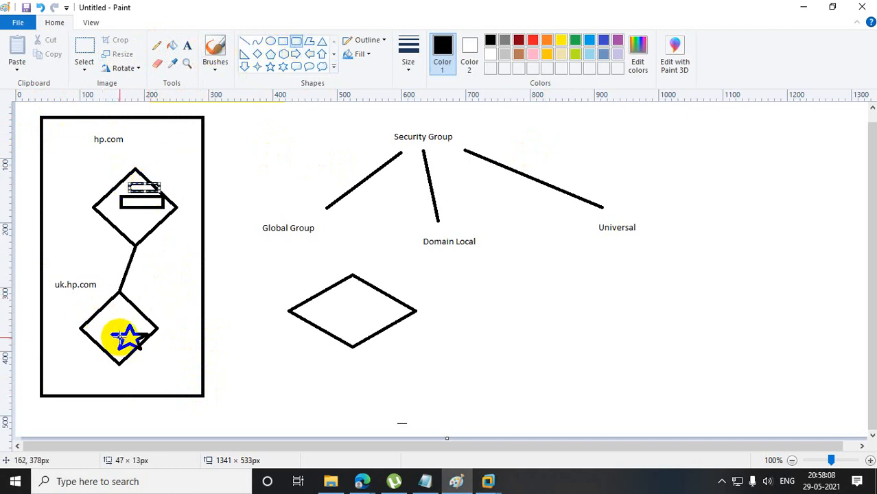
Draw freehand pencil strokes linking the shapes in the hp.com diamond with the uk.hp.com diamond and its star.
{"action": "left_click", "coordinate": [156, 46]}
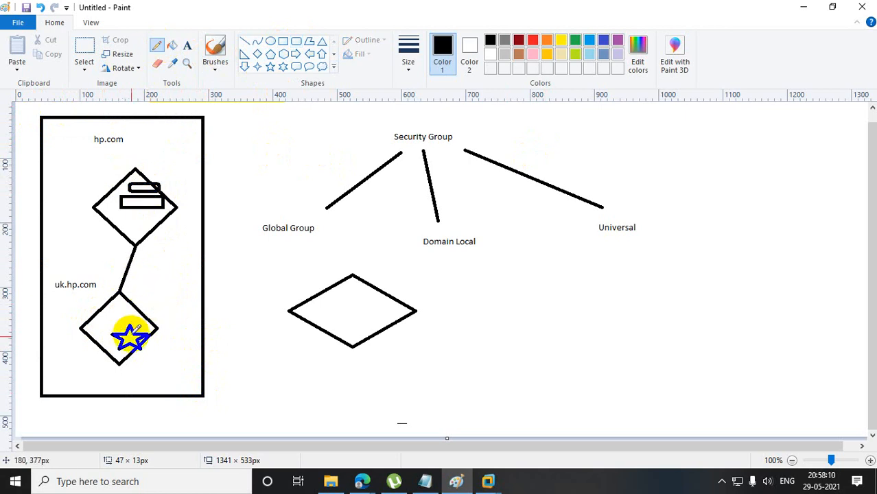
{"action": "mouse_move", "coordinate": [134, 347]}
{"action": "left_mouse_down"}
{"action": "mouse_move", "coordinate": [146, 196]}
{"action": "mouse_move", "coordinate": [150, 224]}
{"action": "left_mouse_up"}
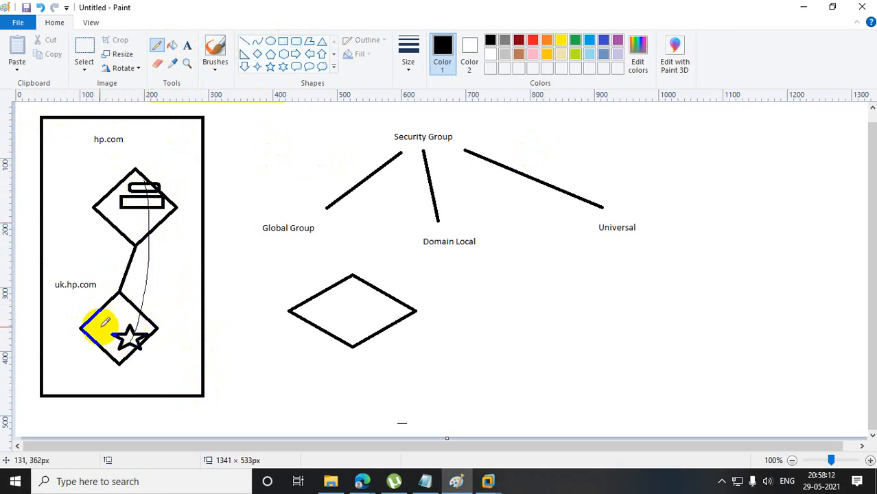
{"action": "mouse_move", "coordinate": [95, 322]}
{"action": "left_mouse_down"}
{"action": "mouse_move", "coordinate": [111, 326]}
{"action": "mouse_move", "coordinate": [91, 322]}
{"action": "left_mouse_up"}
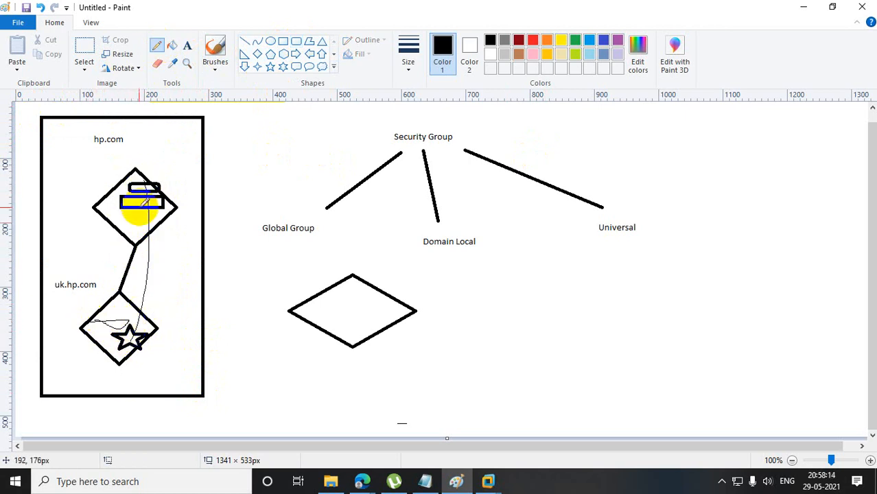
{"action": "mouse_move", "coordinate": [141, 214]}
{"action": "left_mouse_down"}
{"action": "mouse_move", "coordinate": [138, 299]}
{"action": "mouse_move", "coordinate": [119, 326]}
{"action": "left_mouse_up"}
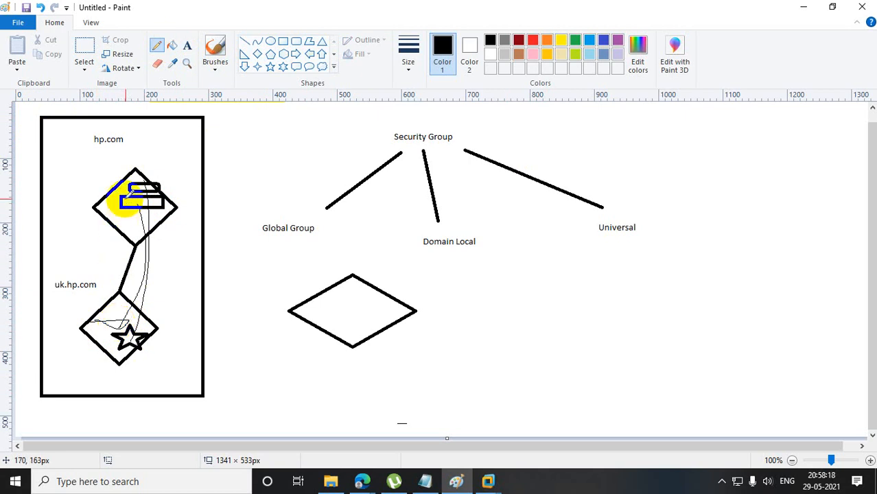
{"action": "left_click_drag", "start_coordinate": [127, 330], "coordinate": [138, 216]}
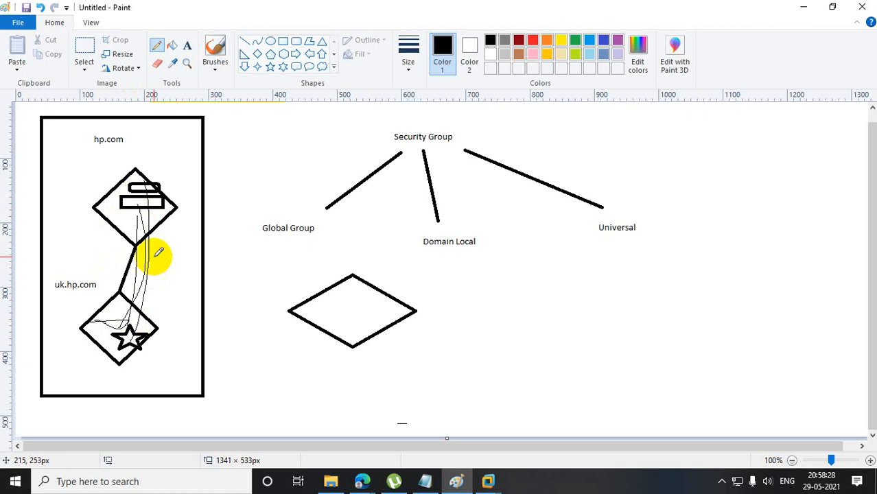
{"action": "mouse_move", "coordinate": [115, 210]}
{"action": "left_mouse_down"}
{"action": "mouse_move", "coordinate": [149, 214]}
{"action": "mouse_move", "coordinate": [117, 214]}
{"action": "mouse_move", "coordinate": [137, 210]}
{"action": "mouse_move", "coordinate": [120, 234]}
{"action": "mouse_move", "coordinate": [138, 211]}
{"action": "left_mouse_up"}
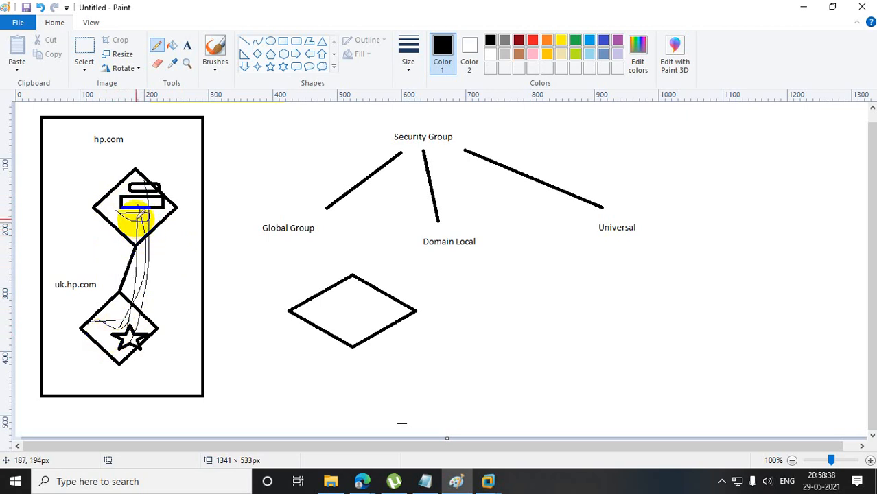
{"action": "left_click", "coordinate": [133, 216]}
{"action": "mouse_move", "coordinate": [132, 216]}
{"action": "left_mouse_down"}
{"action": "mouse_move", "coordinate": [147, 231]}
{"action": "mouse_move", "coordinate": [147, 284]}
{"action": "mouse_move", "coordinate": [125, 336]}
{"action": "mouse_move", "coordinate": [108, 325]}
{"action": "mouse_move", "coordinate": [131, 221]}
{"action": "left_mouse_up"}
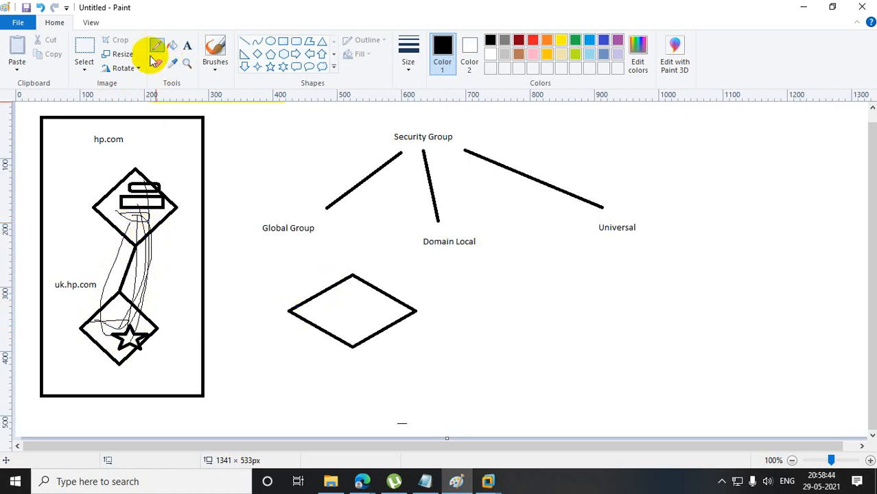
Label the wide diamond "IBM.com" and connect its upper corner to the hp.com diamond with a line of about 272 × 102 px.
{"action": "left_click", "coordinate": [187, 45]}
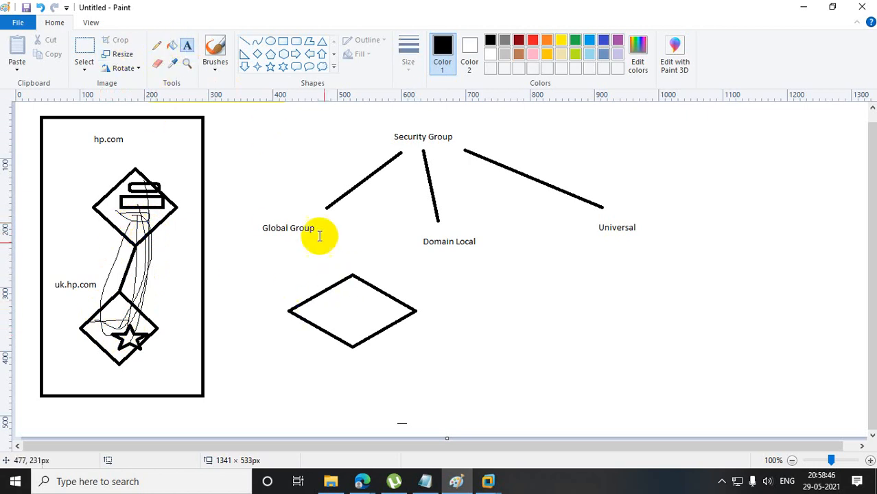
{"action": "left_click_drag", "start_coordinate": [320, 253], "coordinate": [419, 267]}
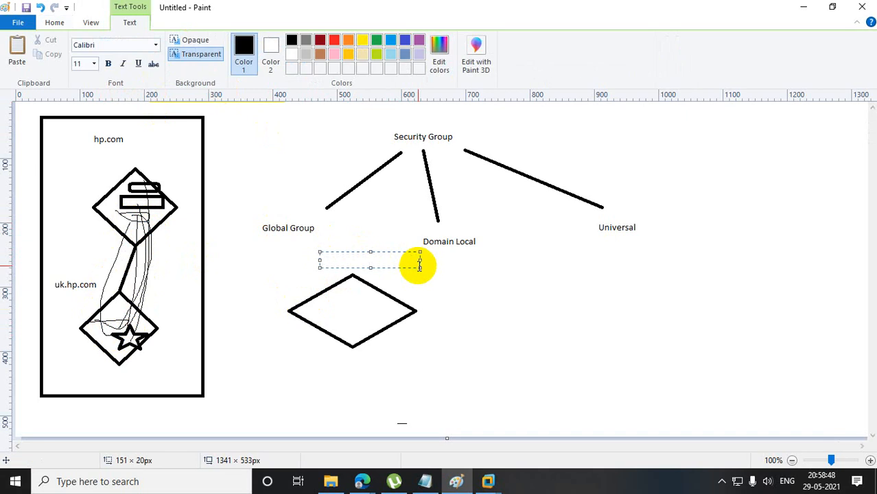
{"action": "type", "text": "IBM.com"}
{"action": "left_click", "coordinate": [465, 350]}
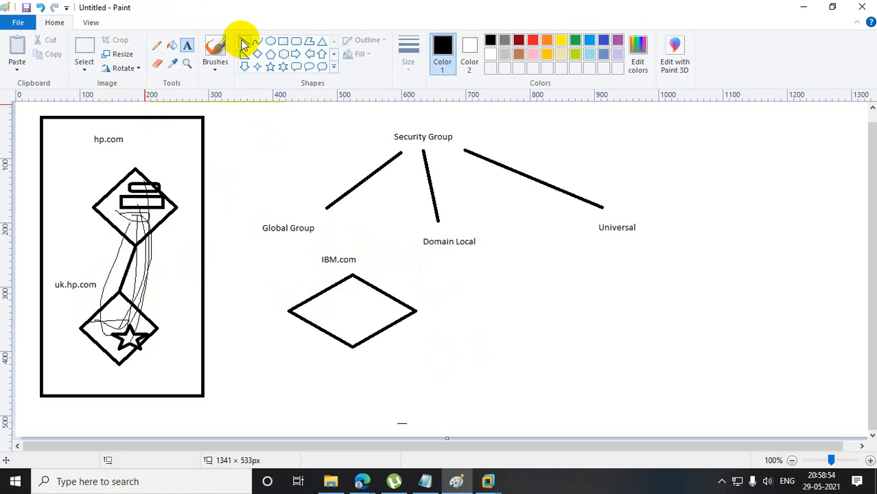
{"action": "left_click", "coordinate": [243, 44]}
{"action": "left_click_drag", "start_coordinate": [177, 207], "coordinate": [351, 274]}
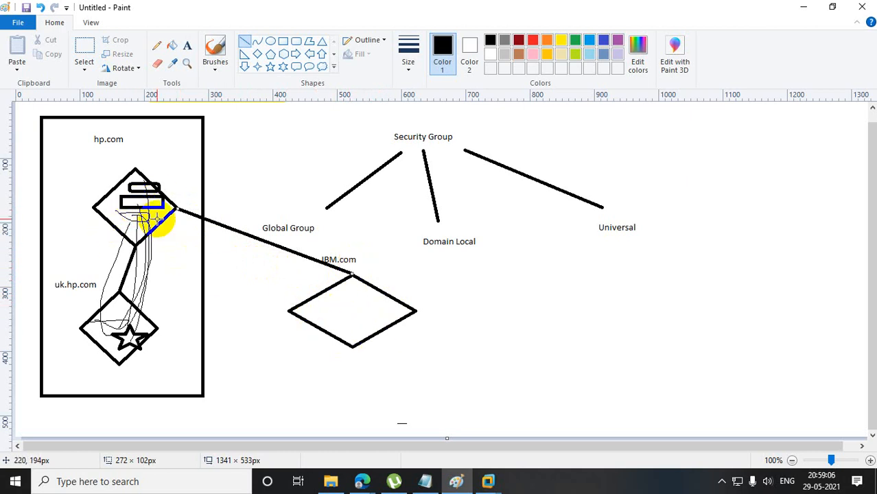
Place a text box inside the IBM.com diamond.
{"action": "left_click", "coordinate": [188, 47]}
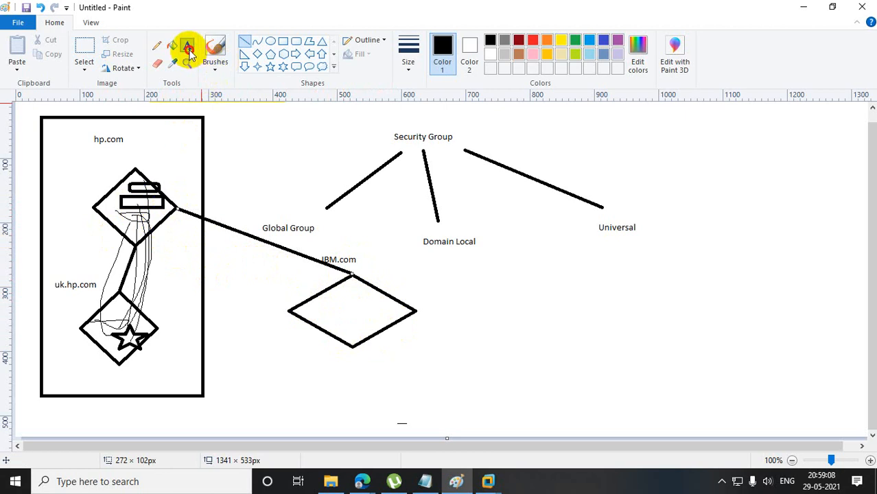
{"action": "left_click_drag", "start_coordinate": [350, 299], "coordinate": [391, 324]}
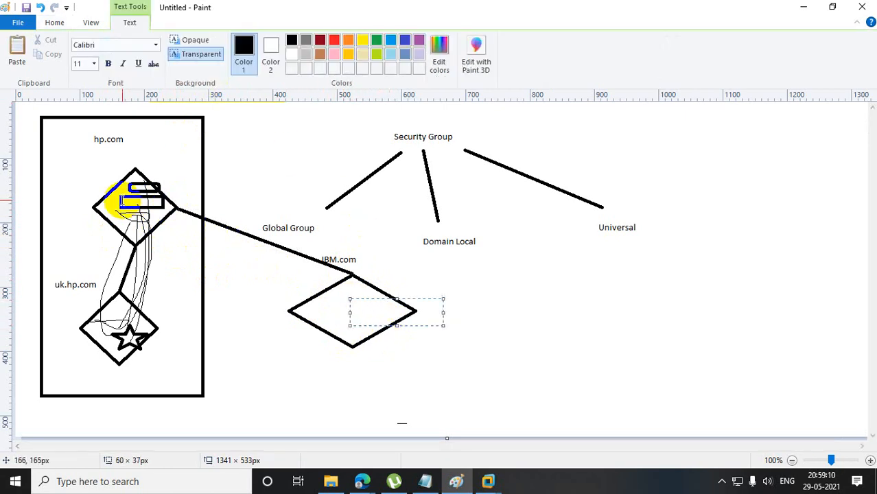
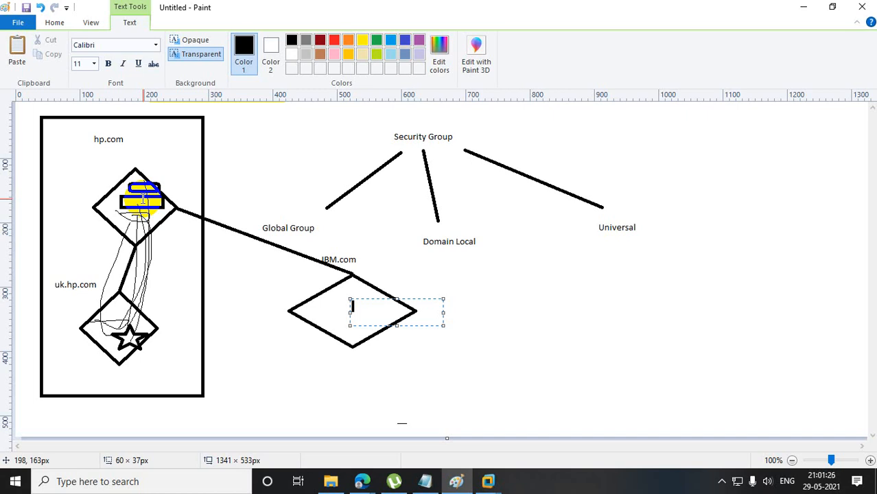
Switch to the Edge browser and search Google for "difference between domain local universal and global groups".
{"action": "mouse_move", "coordinate": [362, 481]}
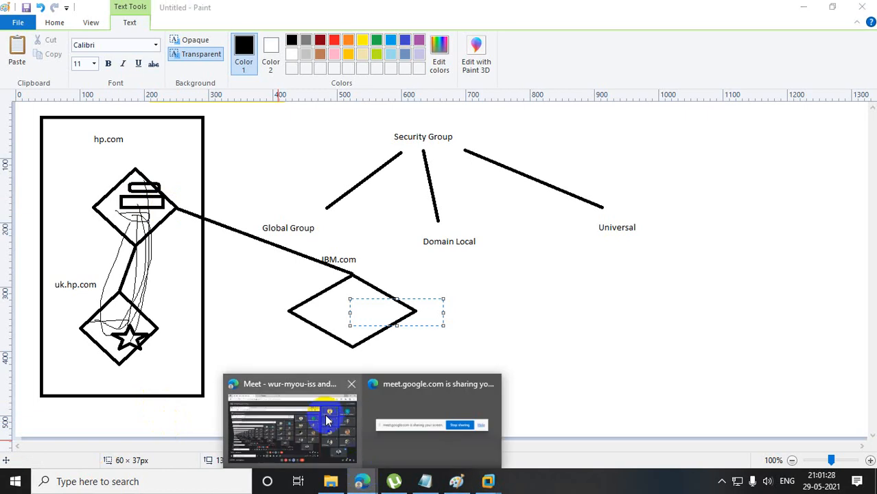
{"action": "left_click", "coordinate": [292, 419]}
{"action": "left_click", "coordinate": [349, 10]}
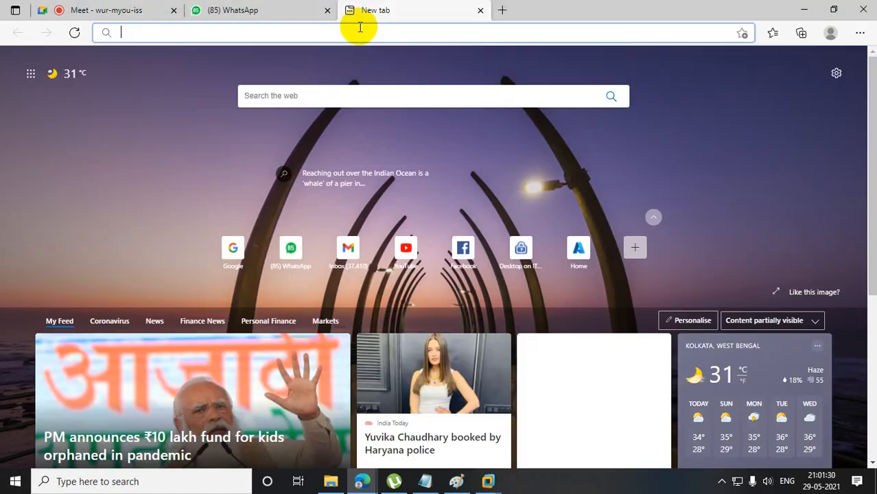
{"action": "type", "text": "google.com"}
{"action": "key", "text": "Return"}
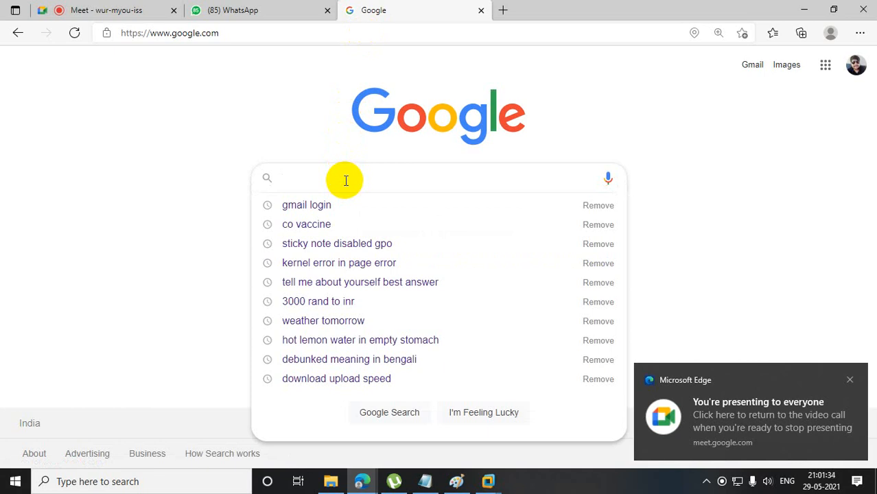
{"action": "type", "text": "differnce "}
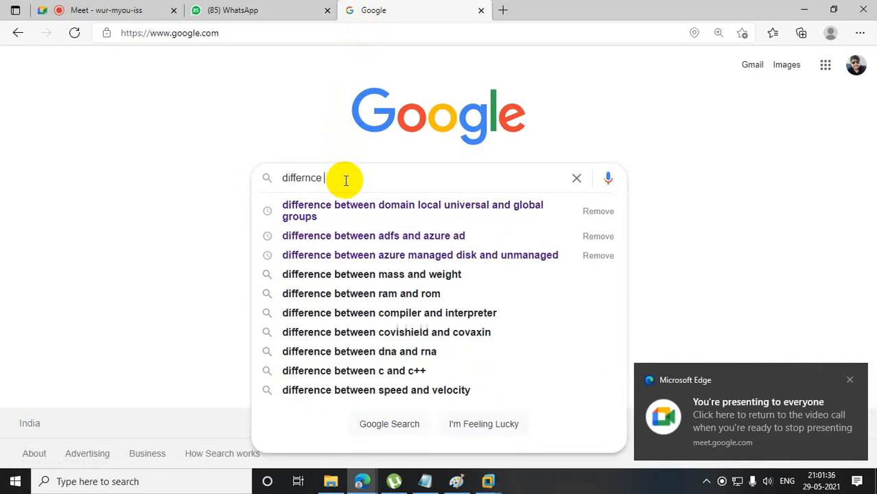
{"action": "type", "text": "betww"}
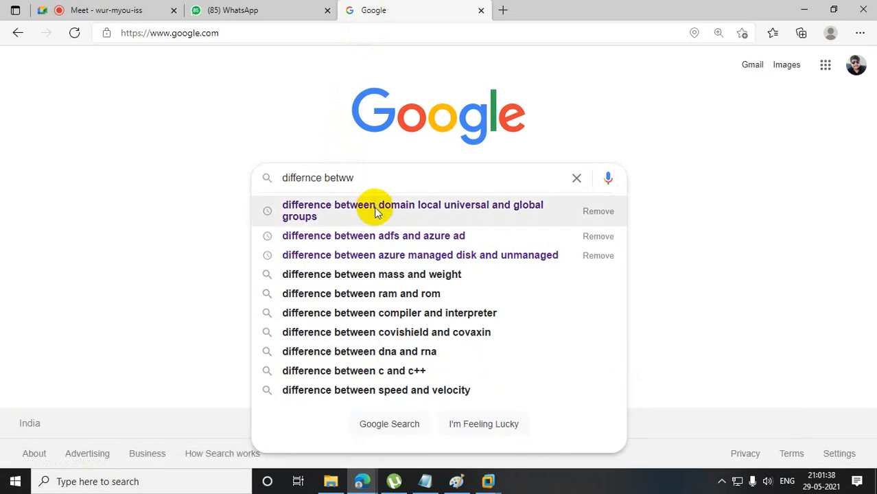
{"action": "left_click", "coordinate": [375, 212]}
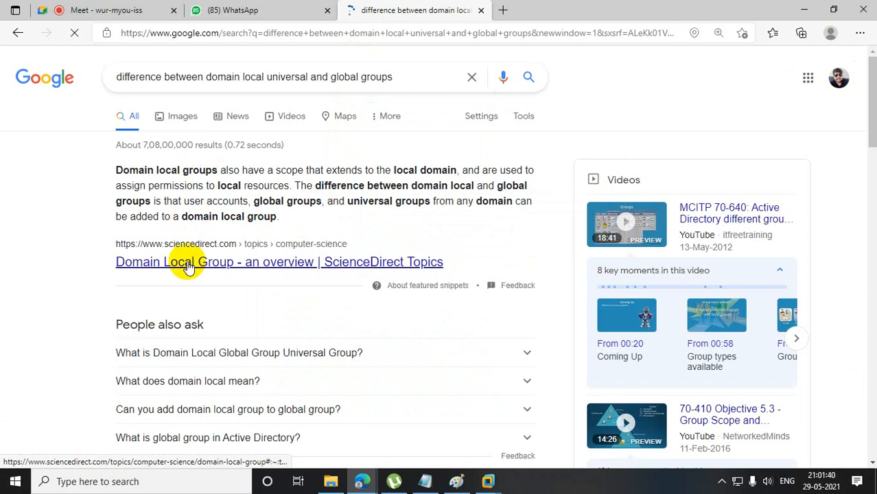
Read the ScienceDirect overview of Domain Local Group from the search results, then return to the Paint drawing.
{"action": "left_click", "coordinate": [188, 265]}
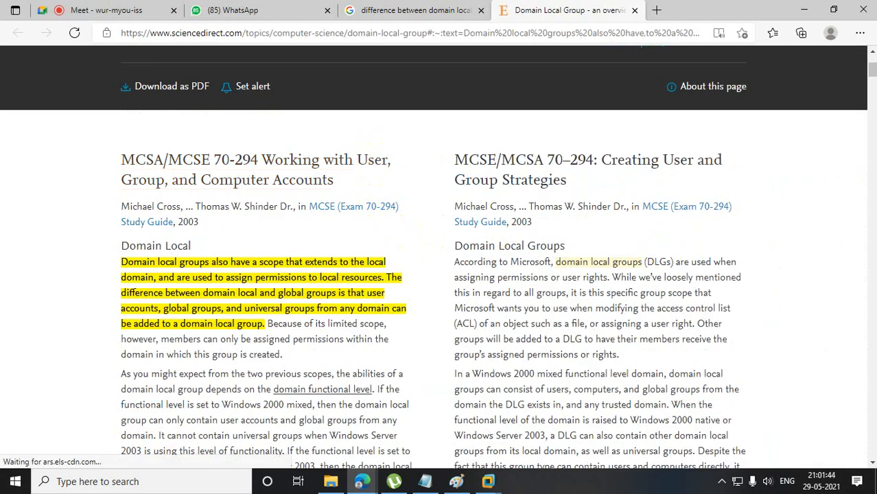
{"action": "left_click", "coordinate": [871, 77]}
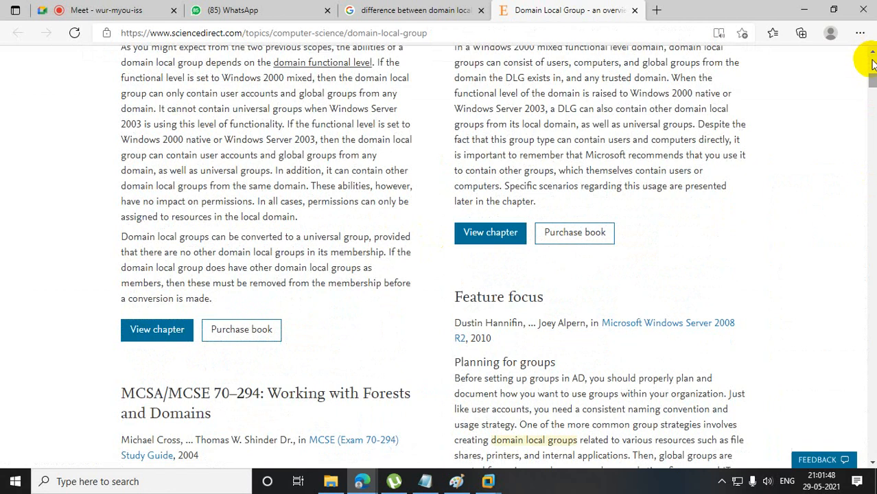
{"action": "left_click", "coordinate": [872, 58]}
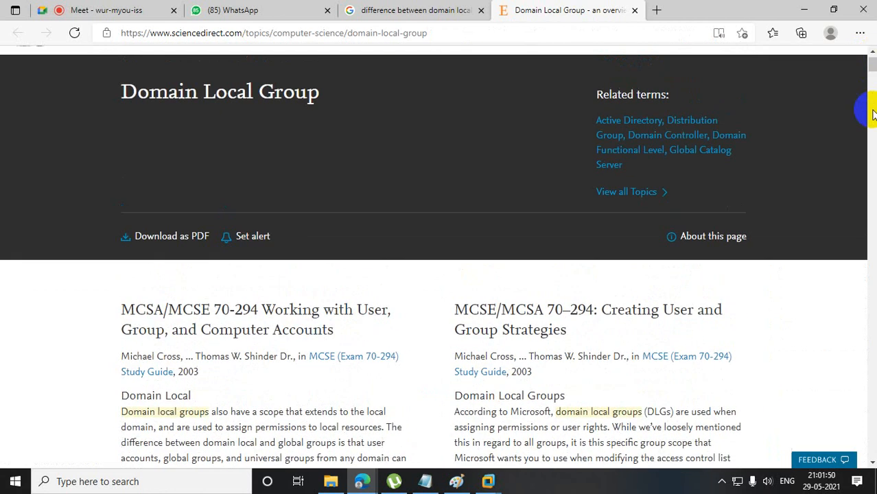
{"action": "left_click", "coordinate": [872, 464]}
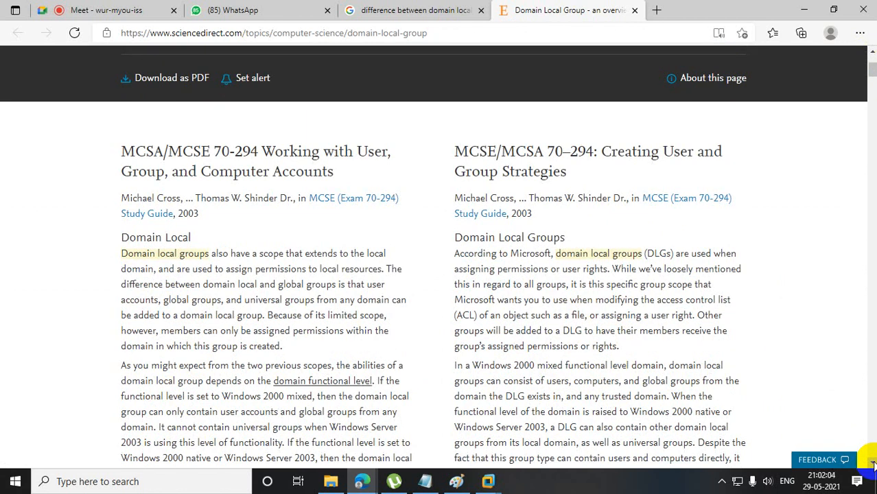
{"action": "left_click", "coordinate": [389, 10]}
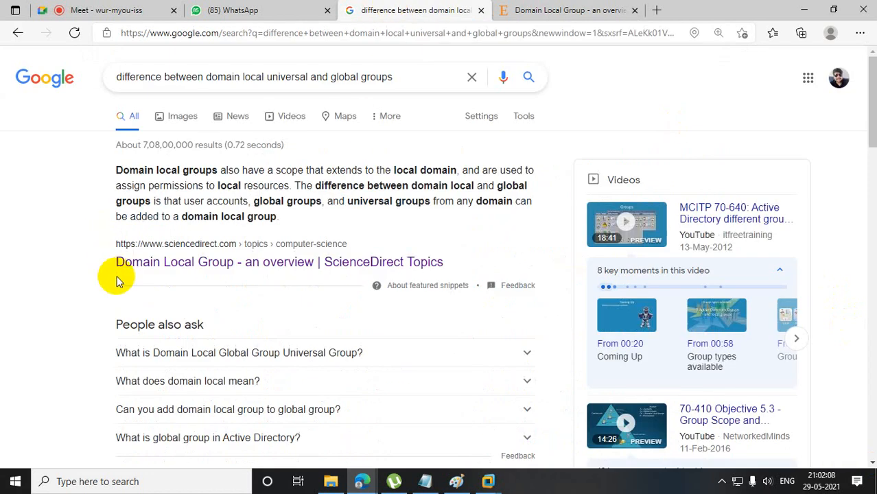
{"action": "left_click", "coordinate": [804, 10]}
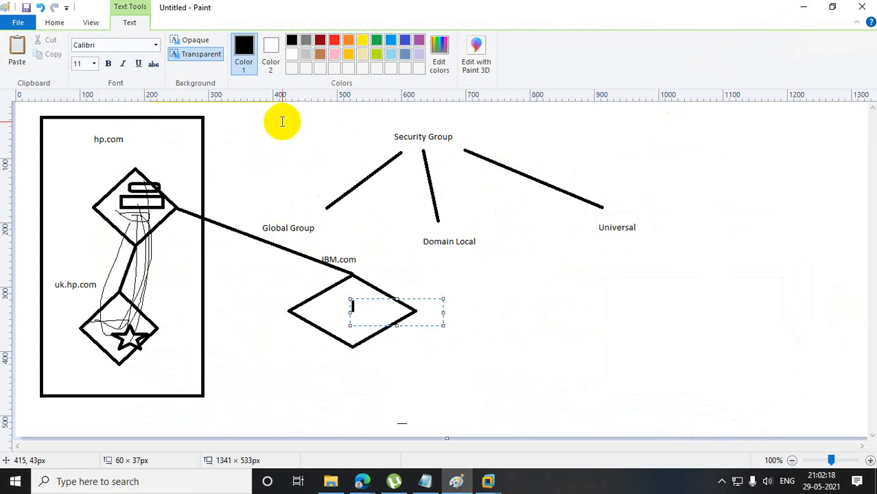
Place a text box of about 220 × 103 px below the "Universal" label and enter "Domain Admin" in it.
{"action": "left_click", "coordinate": [55, 20]}
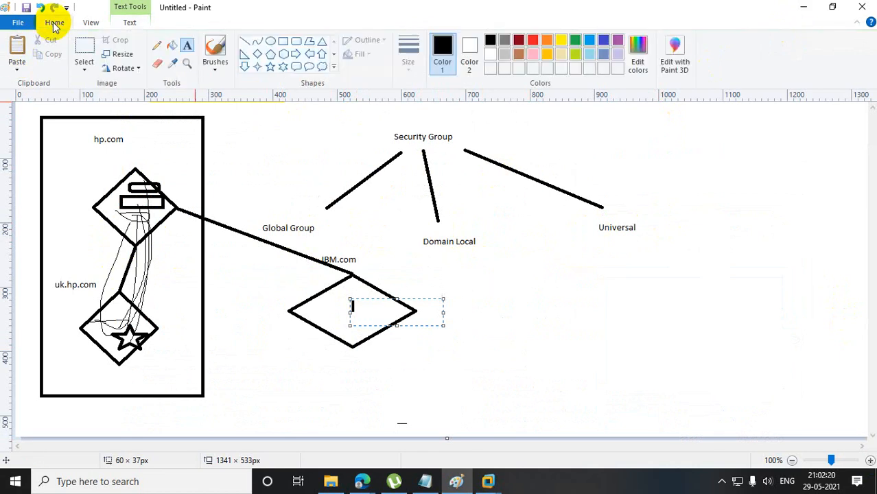
{"action": "left_click", "coordinate": [191, 49]}
{"action": "left_click_drag", "start_coordinate": [578, 316], "coordinate": [721, 384]}
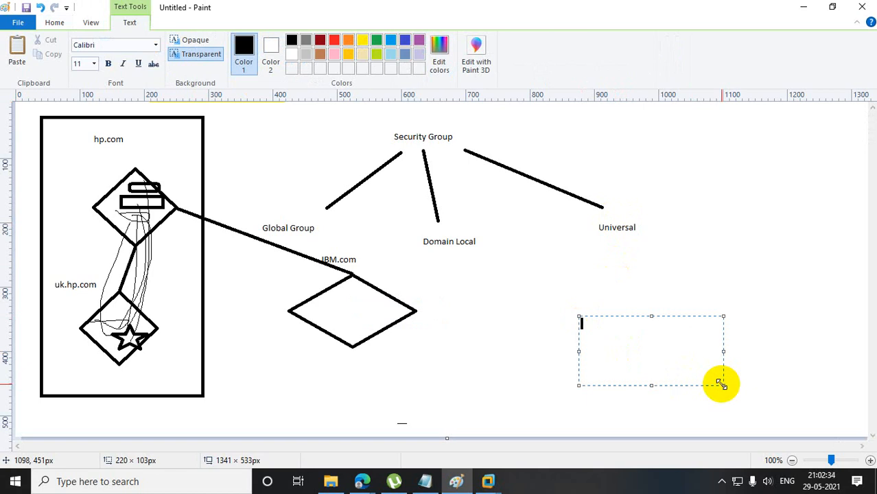
{"action": "type", "text": "Domain Admin"}
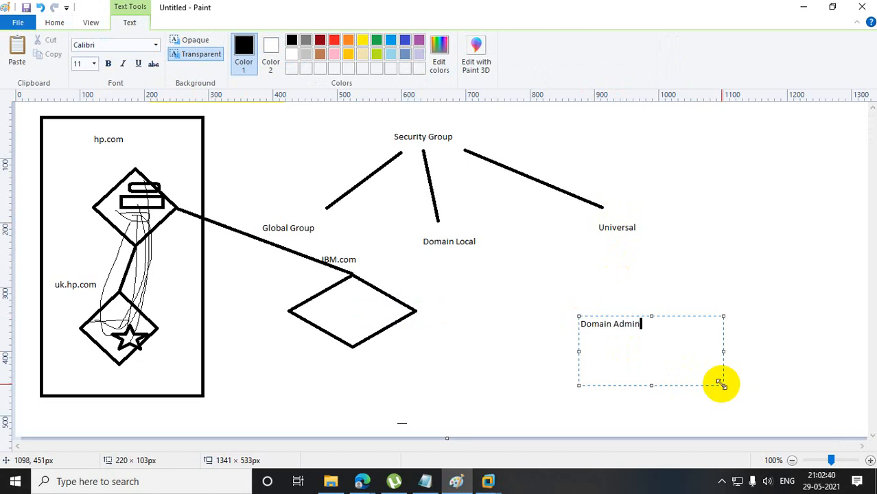
Add "Enterprise Admin" and "Schema Admin" on separate lines below "Domain Admin" and finish the text.
{"action": "key", "text": "Return"}
{"action": "type", "text": "Enterpri"}
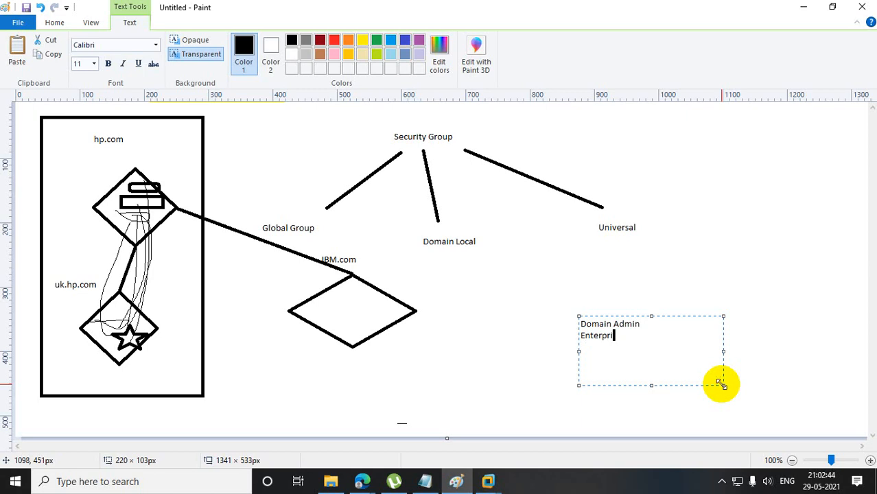
{"action": "type", "text": "se Admin"}
{"action": "key", "text": "Return"}
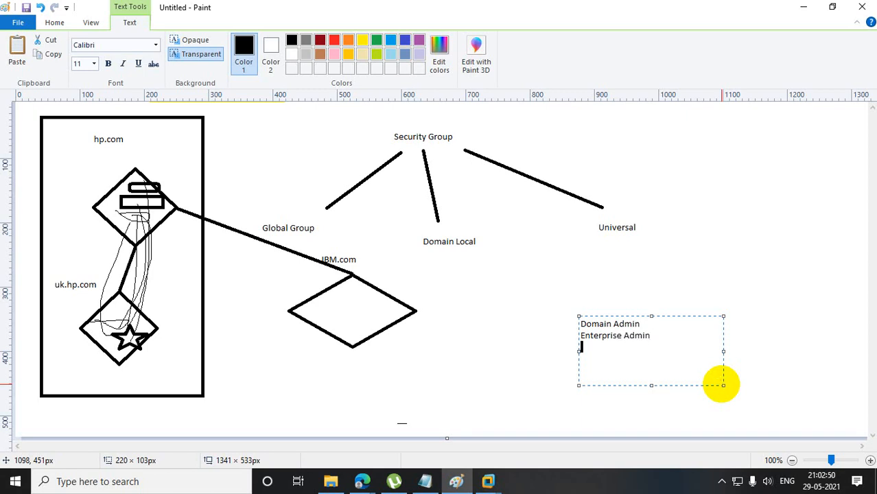
{"action": "type", "text": "Schema Admin"}
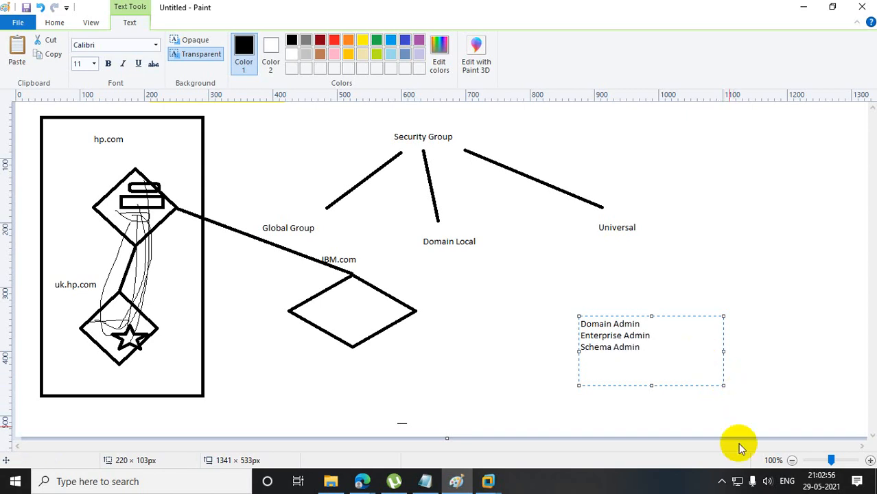
{"action": "left_click", "coordinate": [705, 272]}
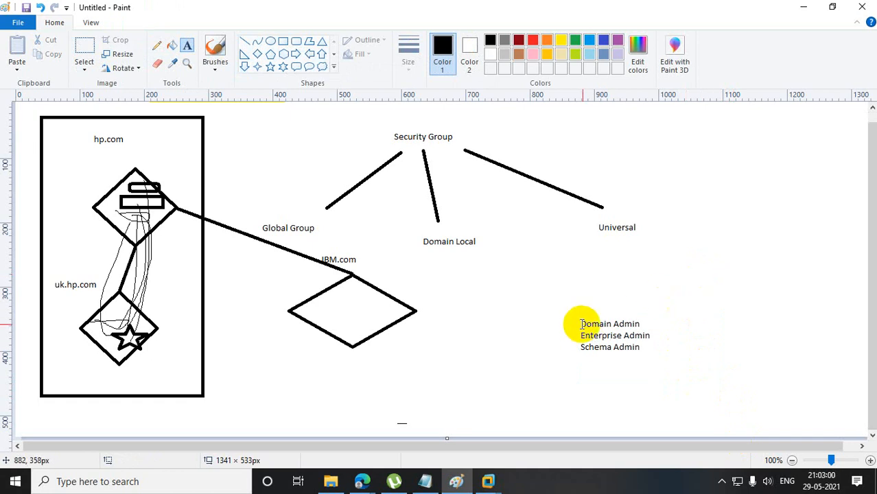
Draw a freehand pencil stroke from the "Domain Admin" text out to the upper right.
{"action": "left_click", "coordinate": [244, 41]}
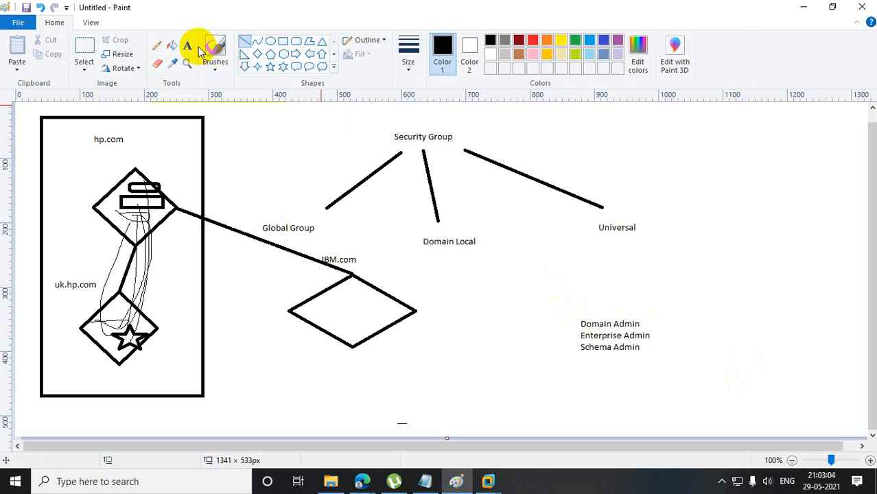
{"action": "left_click", "coordinate": [157, 46]}
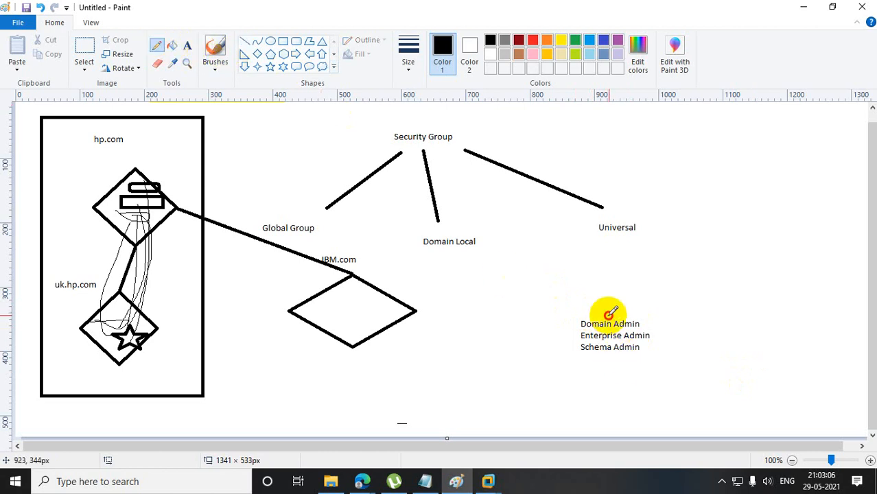
{"action": "left_click_drag", "start_coordinate": [608, 316], "coordinate": [733, 271]}
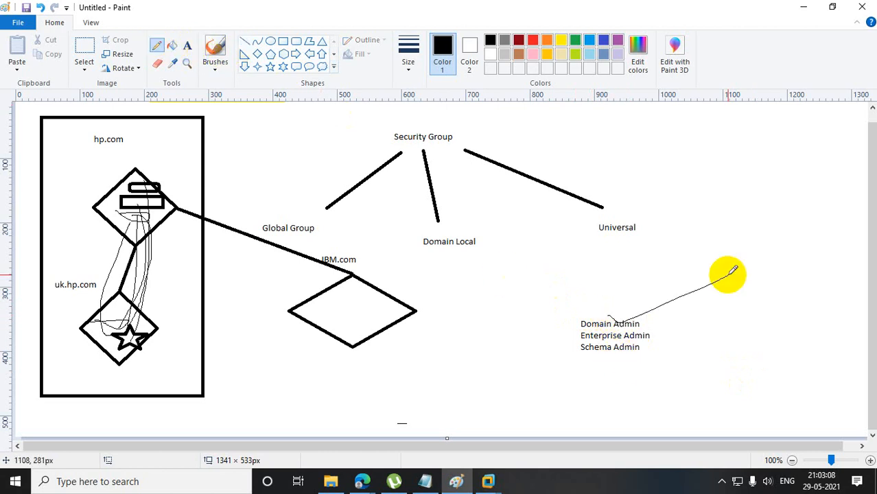
Check the Domain Admins group's scope in Active Directory Users and Computers on the ROOT DC virtual machine, then return to Paint.
{"action": "left_click", "coordinate": [487, 483]}
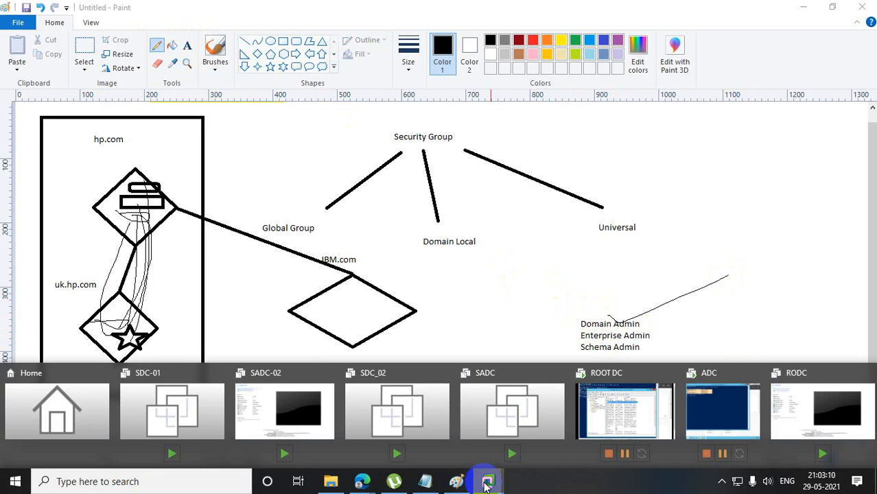
{"action": "left_click", "coordinate": [669, 412]}
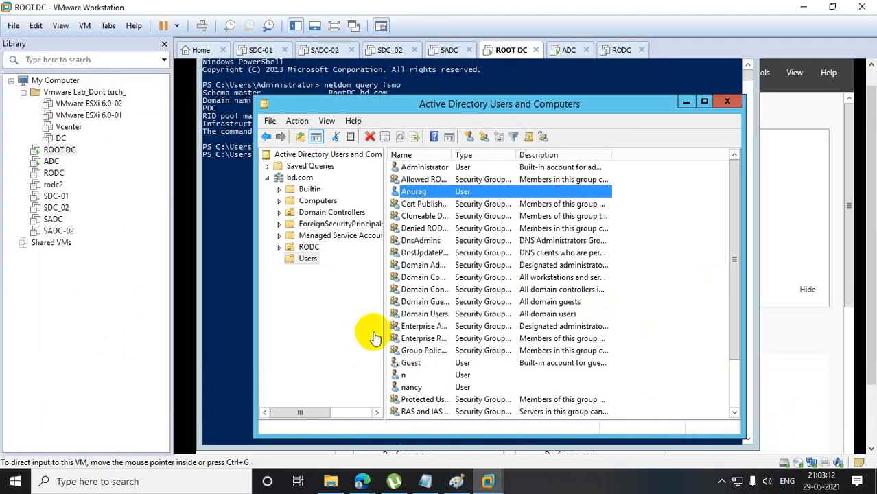
{"action": "left_click", "coordinate": [705, 102]}
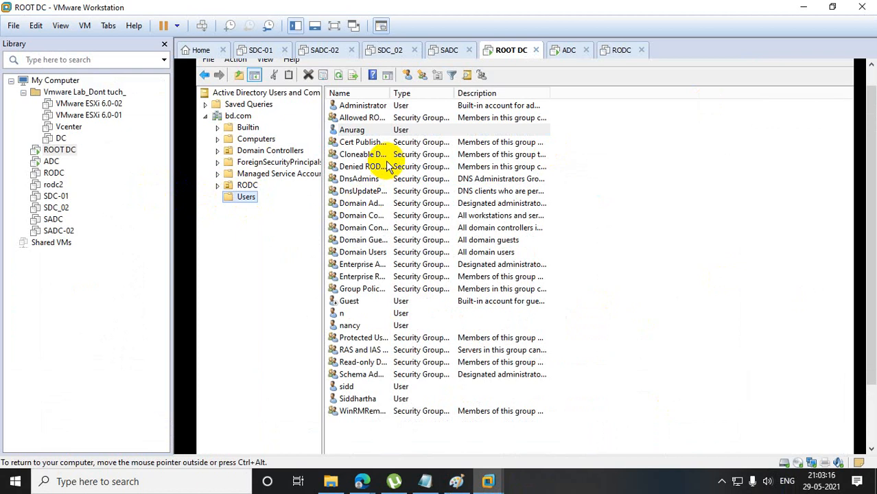
{"action": "left_click_drag", "start_coordinate": [390, 92], "coordinate": [534, 93]}
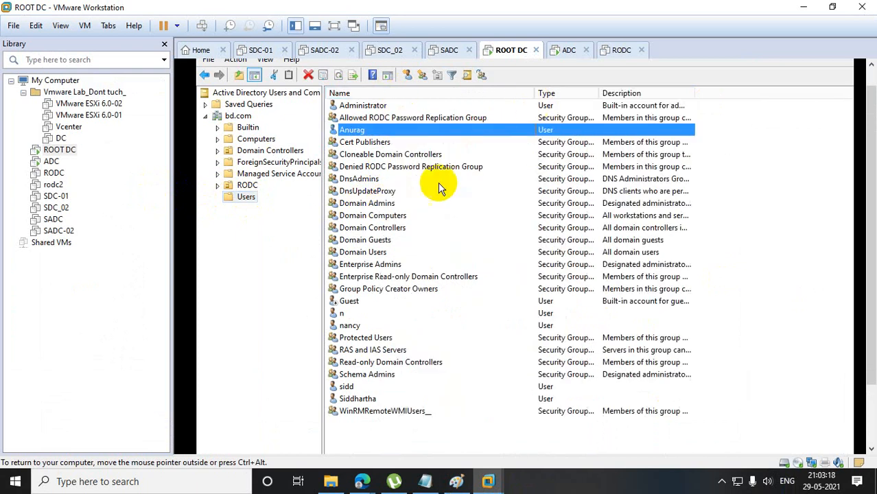
{"action": "double_click", "coordinate": [371, 204]}
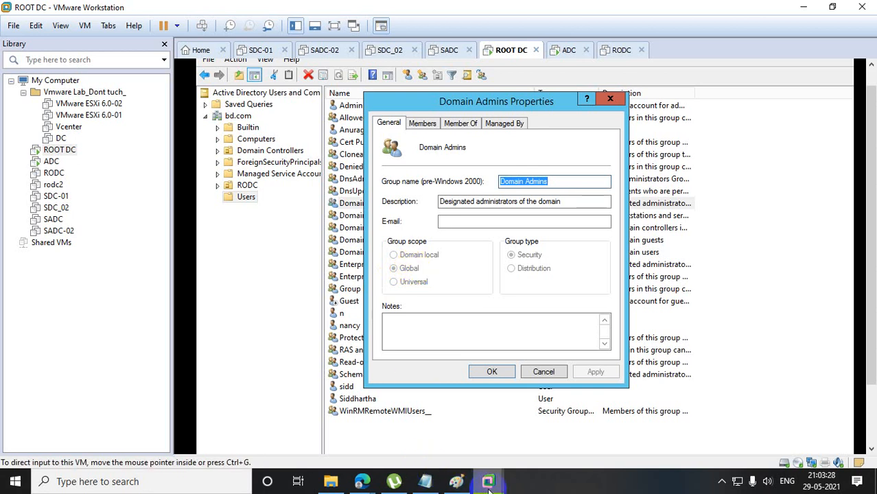
{"action": "left_click", "coordinate": [456, 481]}
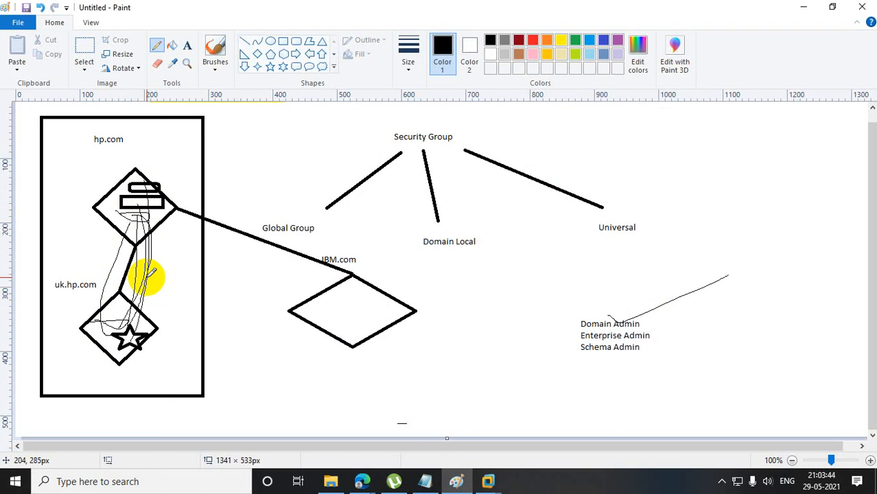
Check the Google Meet call in Edge, return to the Paint drawing and dismiss the presenting notification.
{"action": "mouse_move", "coordinate": [363, 477]}
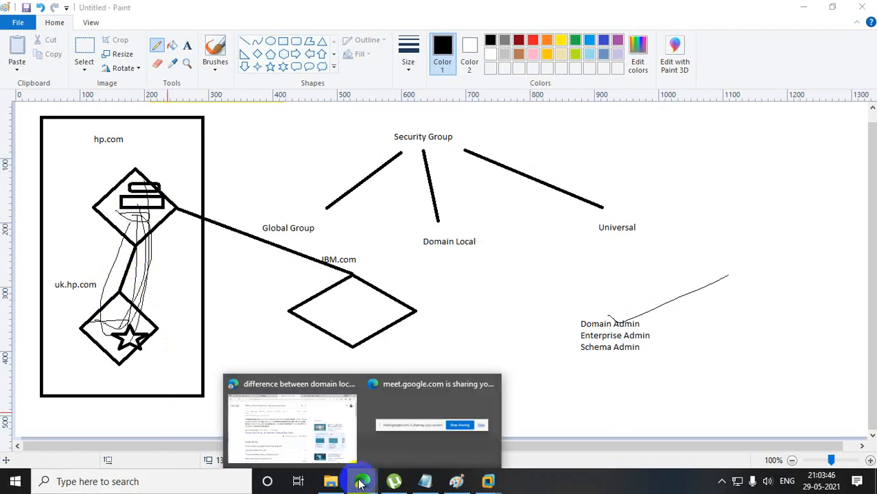
{"action": "left_click", "coordinate": [326, 427]}
{"action": "left_click", "coordinate": [106, 10]}
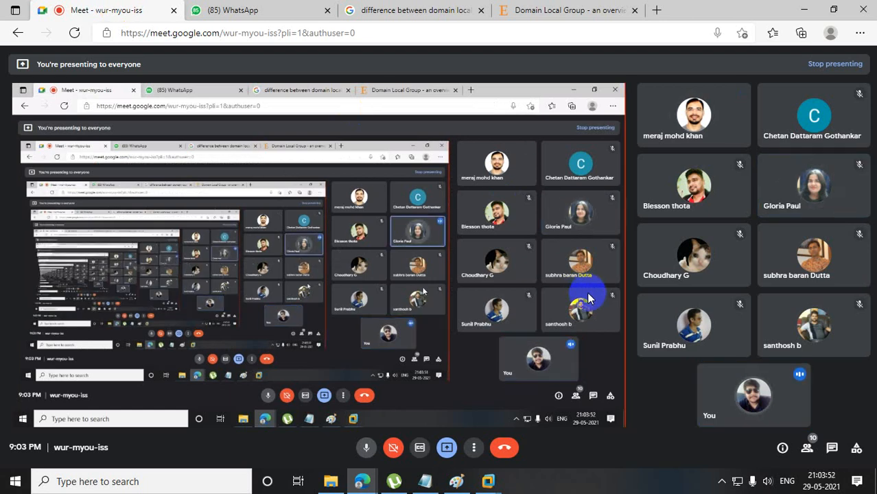
{"action": "left_click", "coordinate": [804, 11]}
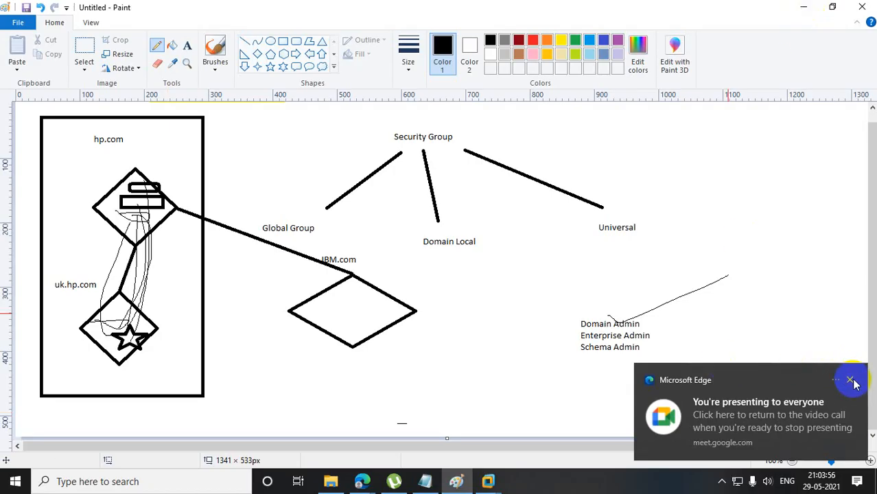
{"action": "left_click", "coordinate": [850, 376]}
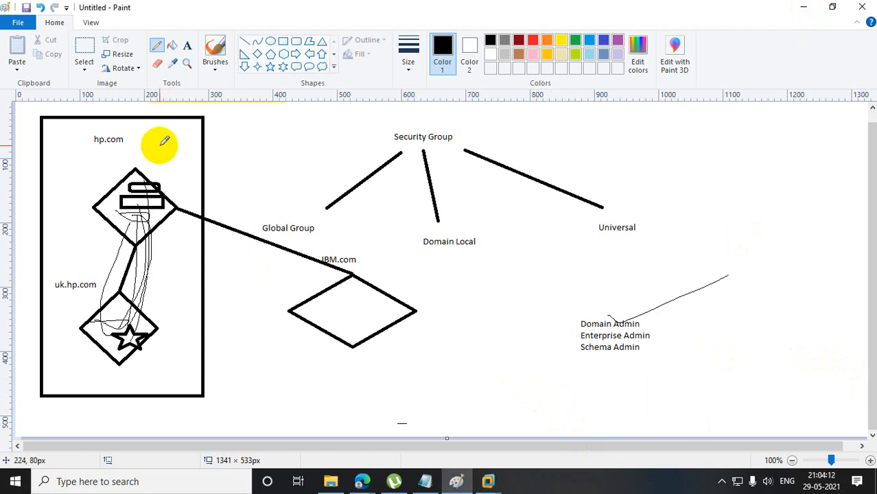
Draw a small diamond of about 55 × 50 px inside the hp.com diamond and one of about 59 × 64 px inside the uk.hp.com diamond.
{"action": "left_click", "coordinate": [257, 53]}
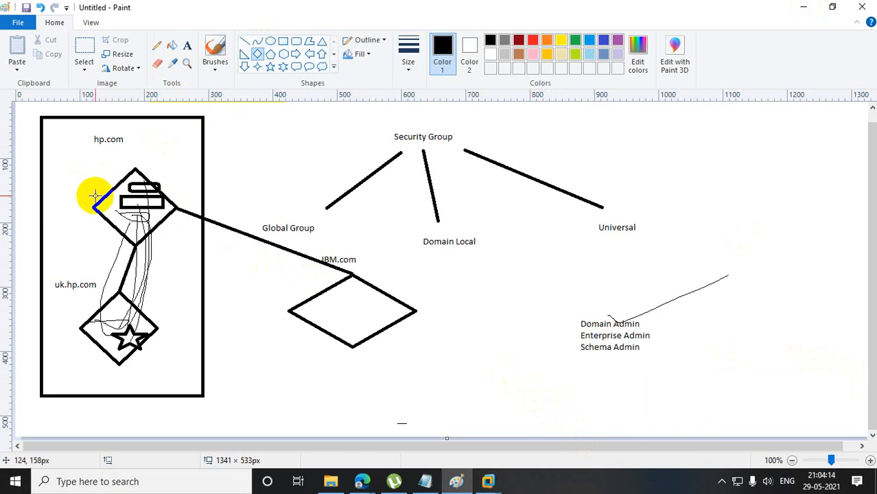
{"action": "left_click_drag", "start_coordinate": [108, 210], "coordinate": [146, 242]}
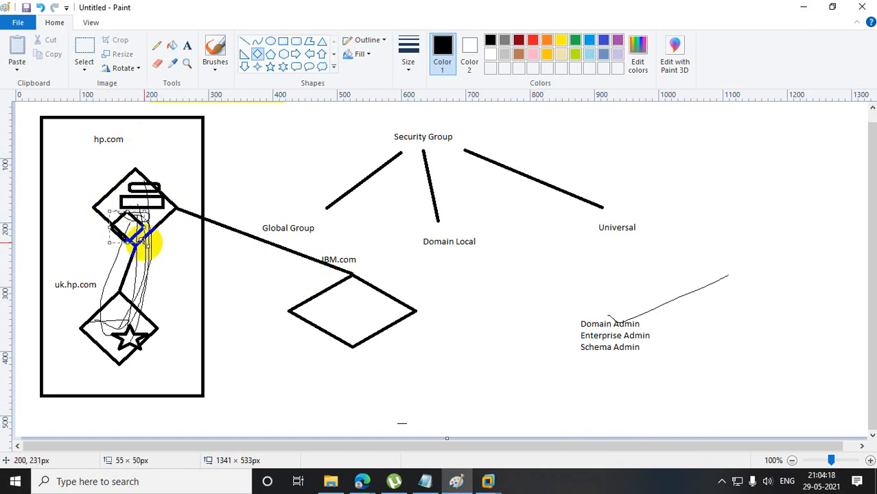
{"action": "left_click_drag", "start_coordinate": [102, 322], "coordinate": [138, 364]}
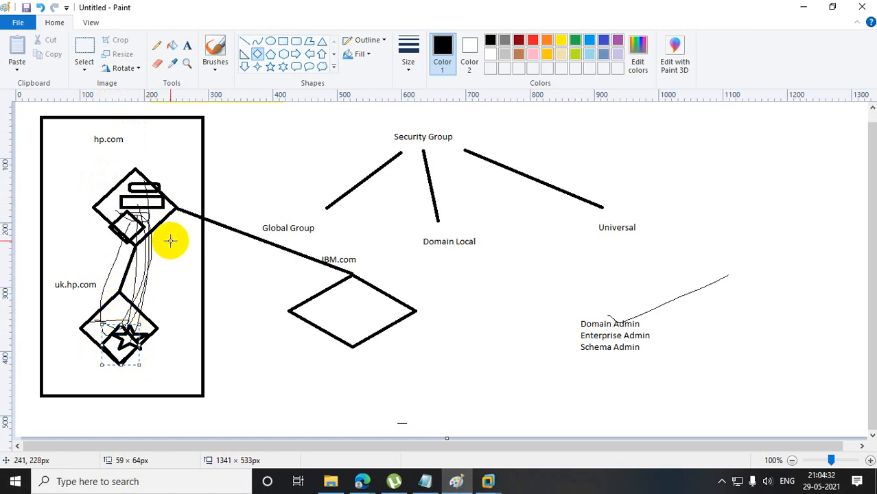
Switch to VMware Workstation, check the Enterprise Admins group's scope in Active Directory Users and Computers on ROOT DC, and return to Paint.
{"action": "left_click", "coordinate": [803, 7]}
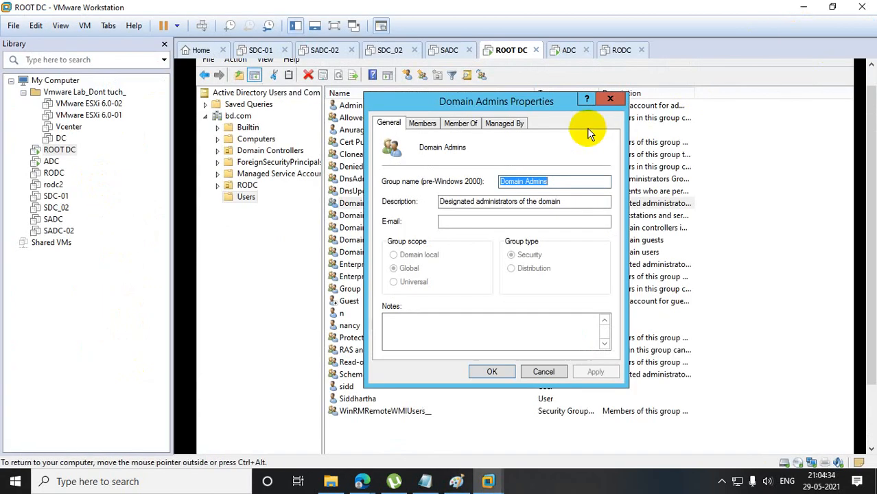
{"action": "left_click", "coordinate": [610, 99]}
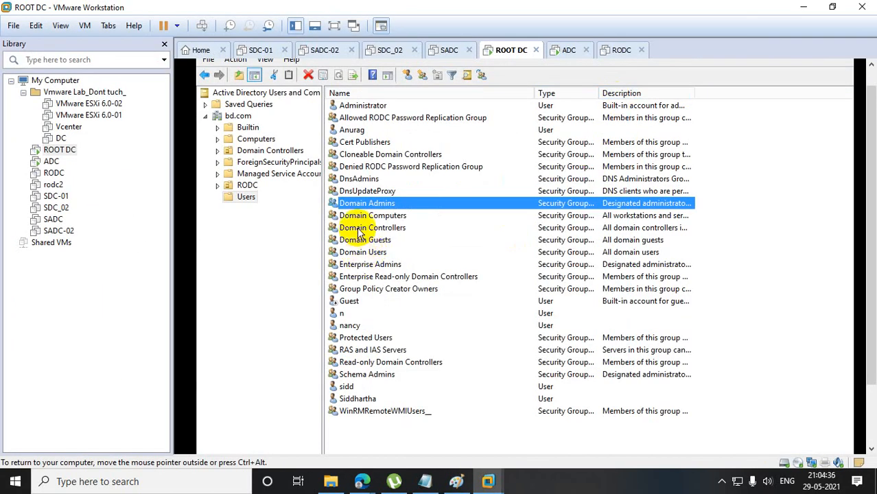
{"action": "left_click", "coordinate": [364, 266]}
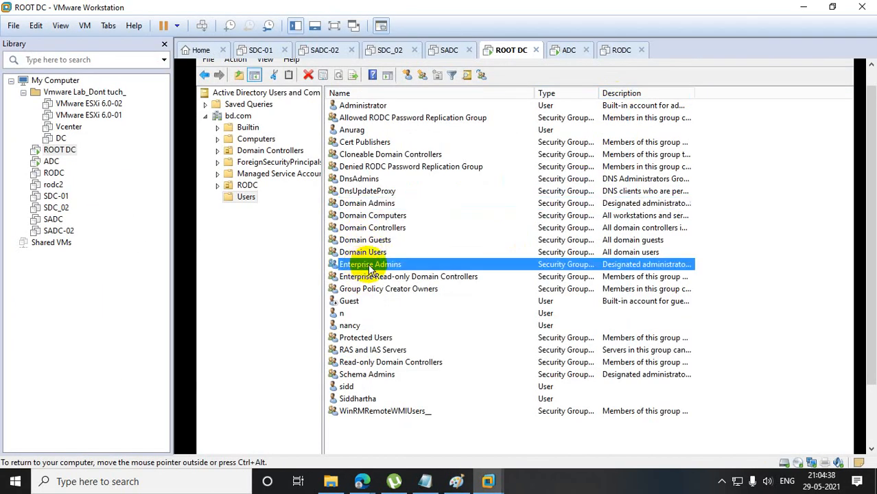
{"action": "left_click", "coordinate": [368, 265]}
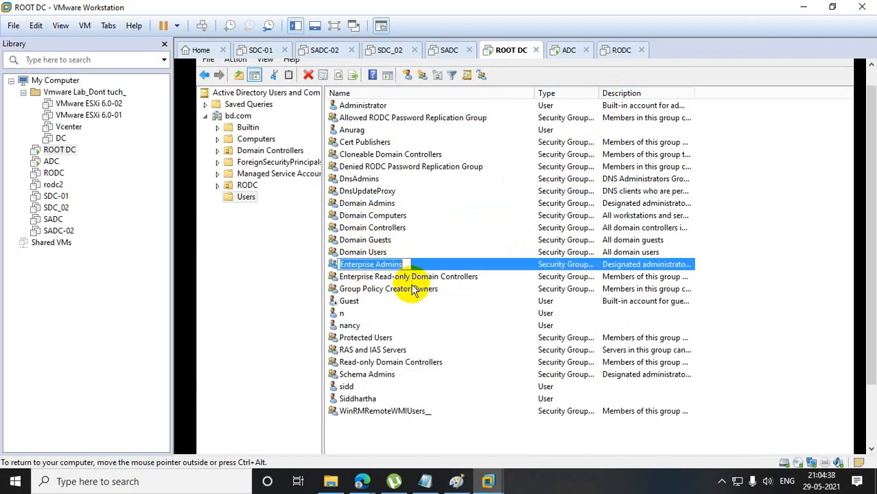
{"action": "double_click", "coordinate": [358, 269]}
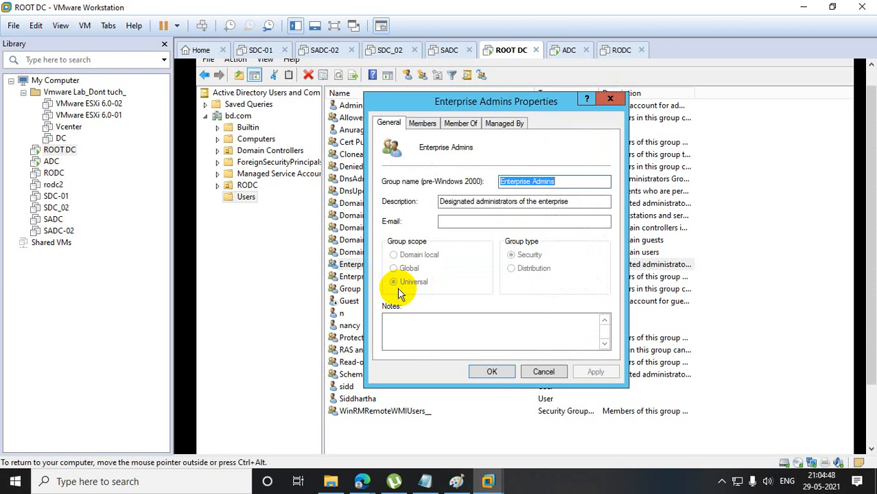
{"action": "left_click", "coordinate": [616, 101]}
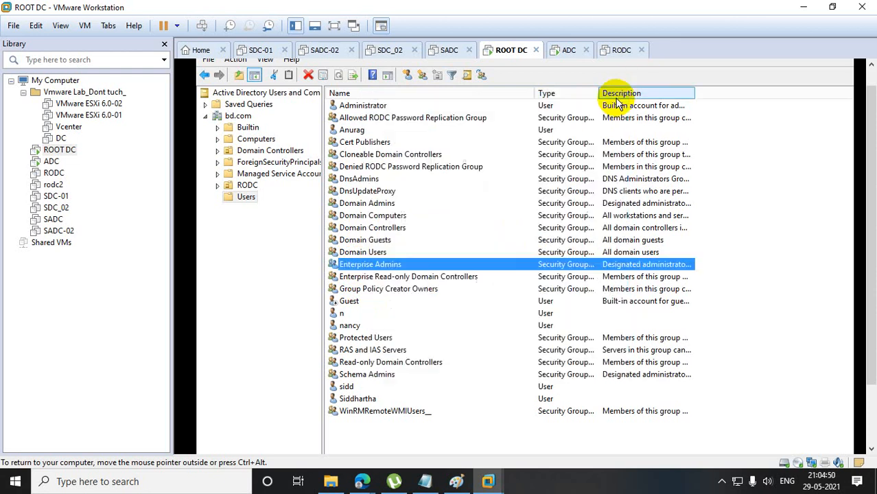
{"action": "left_click", "coordinate": [798, 10]}
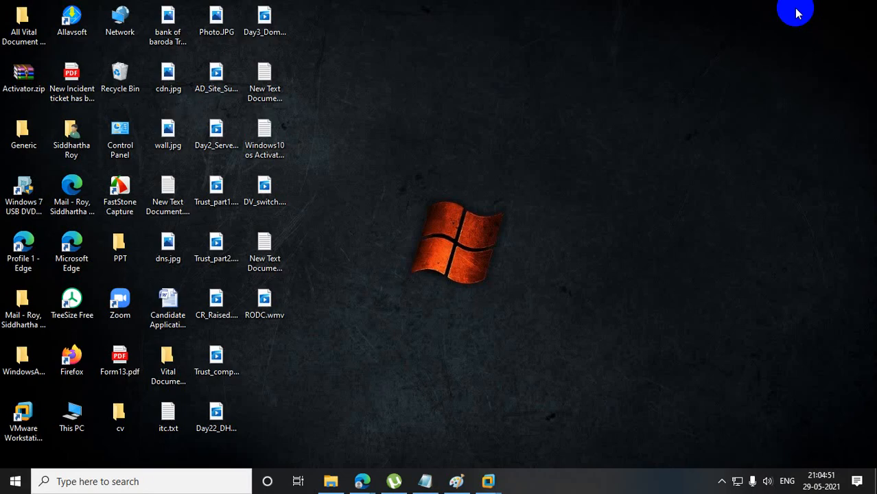
{"action": "left_click", "coordinate": [458, 481]}
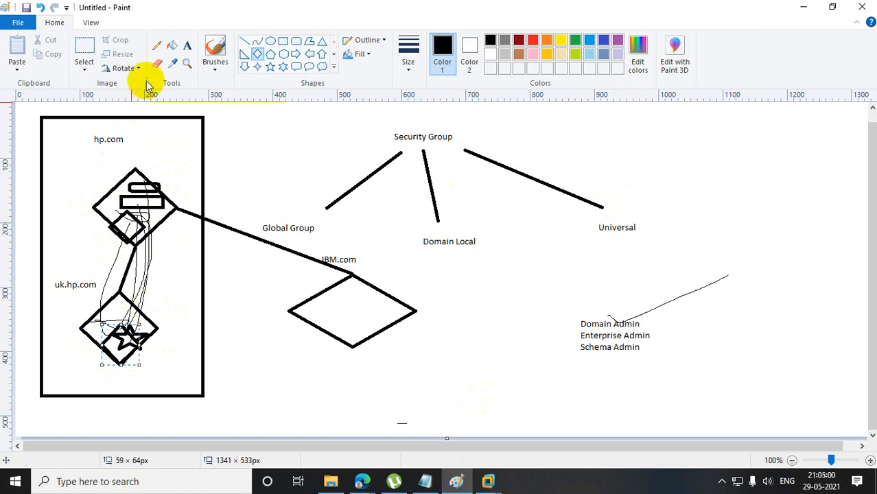
Draw a freehand pencil circle around the uk.hp.com diamond.
{"action": "left_click", "coordinate": [157, 45]}
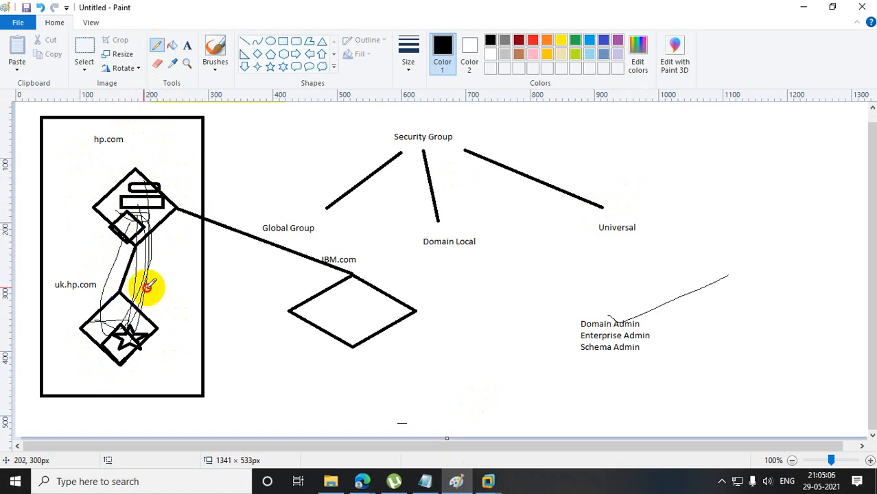
{"action": "mouse_move", "coordinate": [147, 286]}
{"action": "left_mouse_down"}
{"action": "mouse_move", "coordinate": [65, 359]}
{"action": "mouse_move", "coordinate": [167, 362]}
{"action": "mouse_move", "coordinate": [158, 283]}
{"action": "mouse_move", "coordinate": [149, 287]}
{"action": "left_mouse_up"}
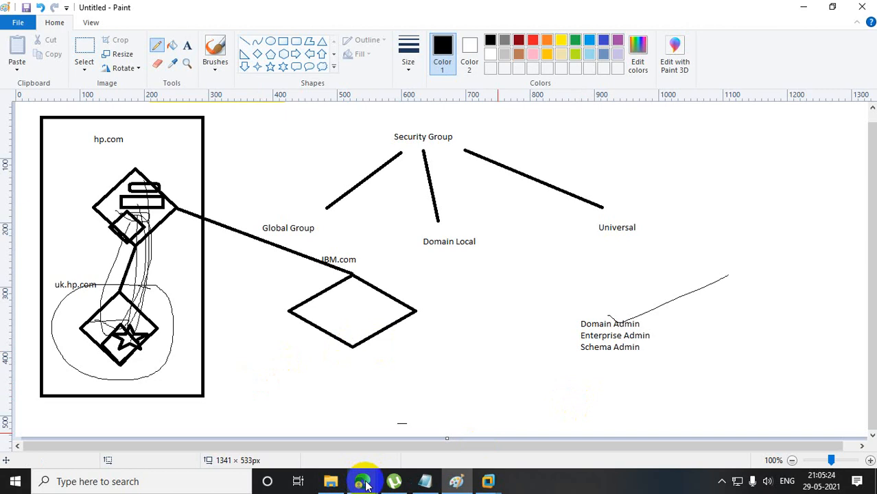
Check the Schema Admins group's scope in Active Directory Users and Computers on the ROOT DC virtual machine, then return to Paint.
{"action": "left_click", "coordinate": [804, 9]}
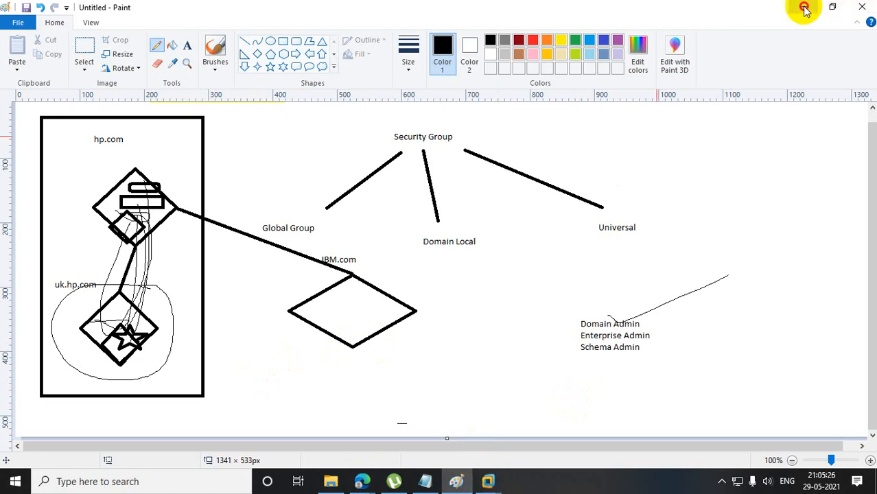
{"action": "left_click", "coordinate": [458, 482]}
{"action": "mouse_move", "coordinate": [488, 482]}
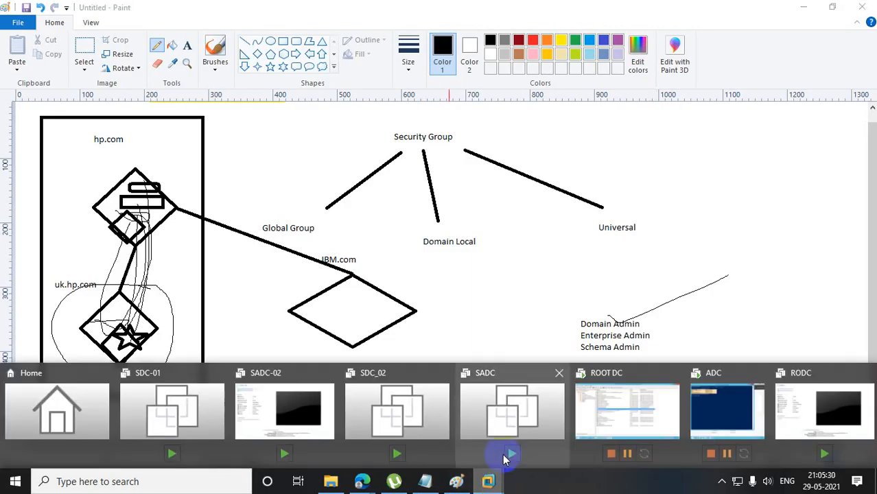
{"action": "left_click", "coordinate": [654, 413]}
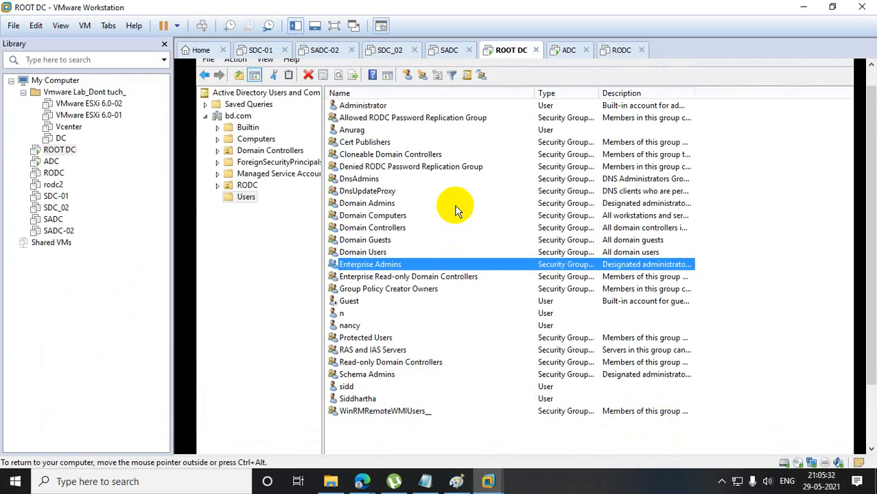
{"action": "double_click", "coordinate": [372, 375]}
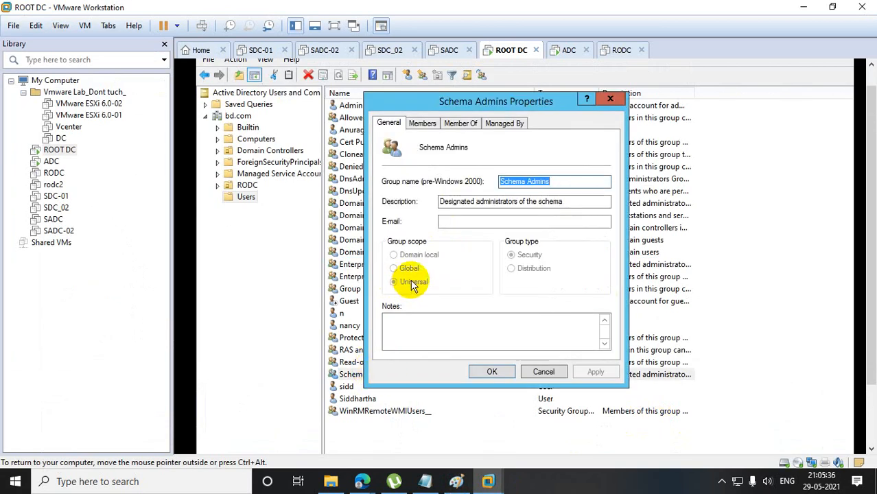
{"action": "left_click", "coordinate": [609, 98]}
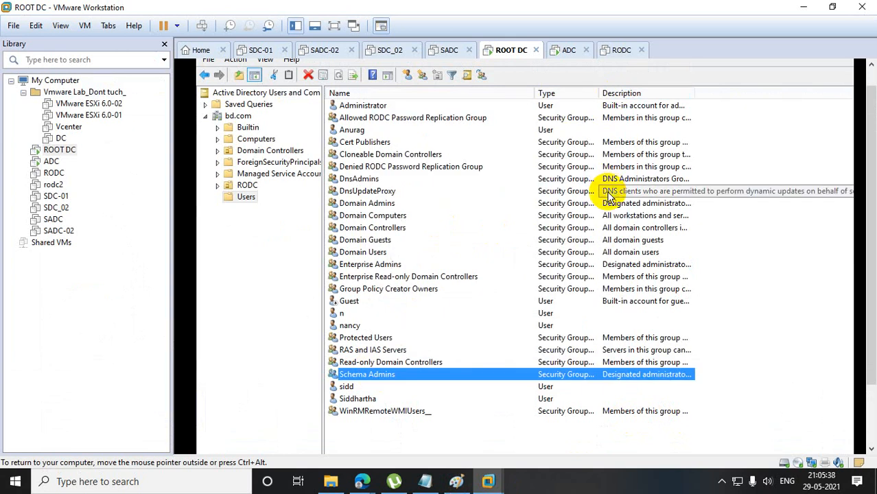
{"action": "left_click", "coordinate": [804, 7]}
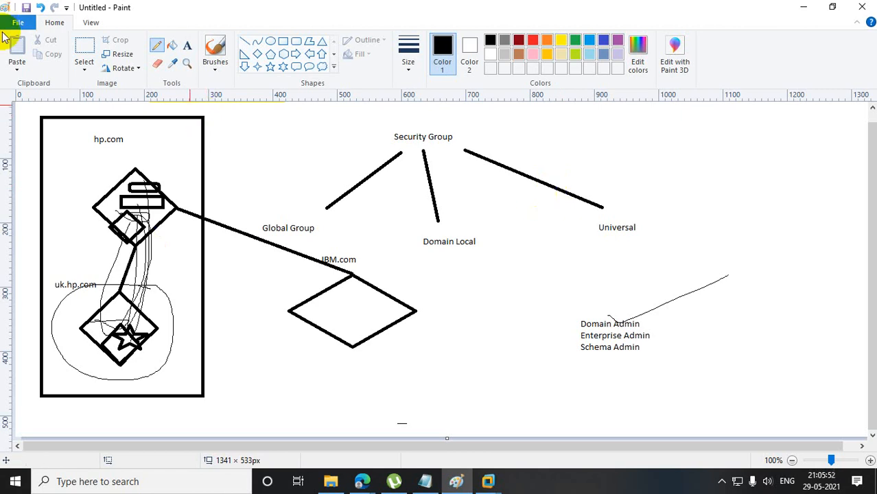
Start a new blank picture without saving the current drawing.
{"action": "left_click", "coordinate": [31, 21]}
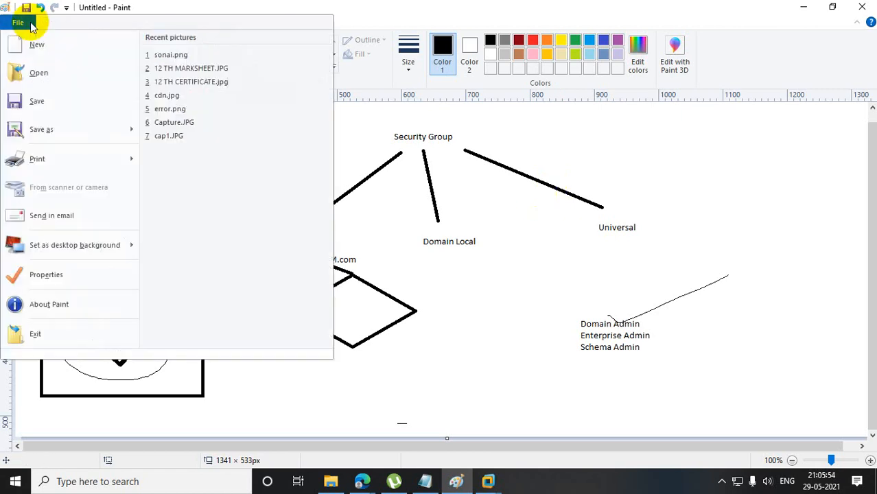
{"action": "left_click", "coordinate": [50, 49]}
{"action": "left_click", "coordinate": [474, 246]}
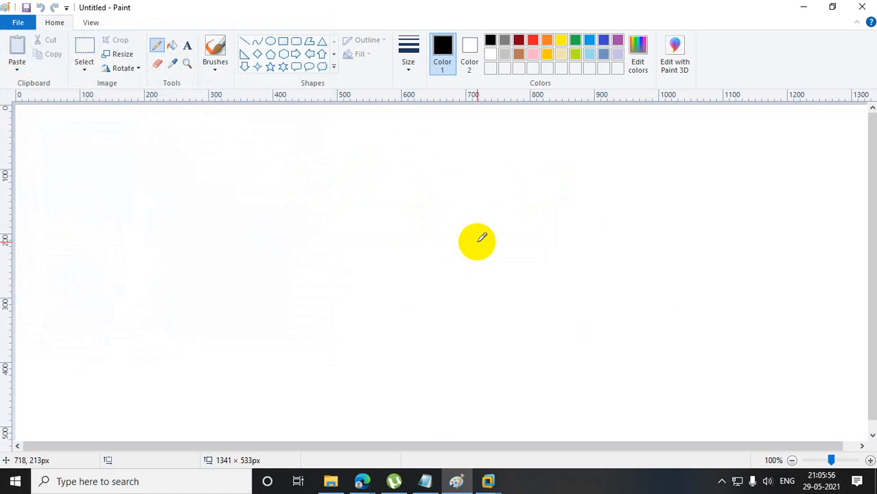
Draw a triangle of about 280 × 189 px in the canvas's upper middle and add the text "hp.com" inside it.
{"action": "left_click", "coordinate": [322, 41]}
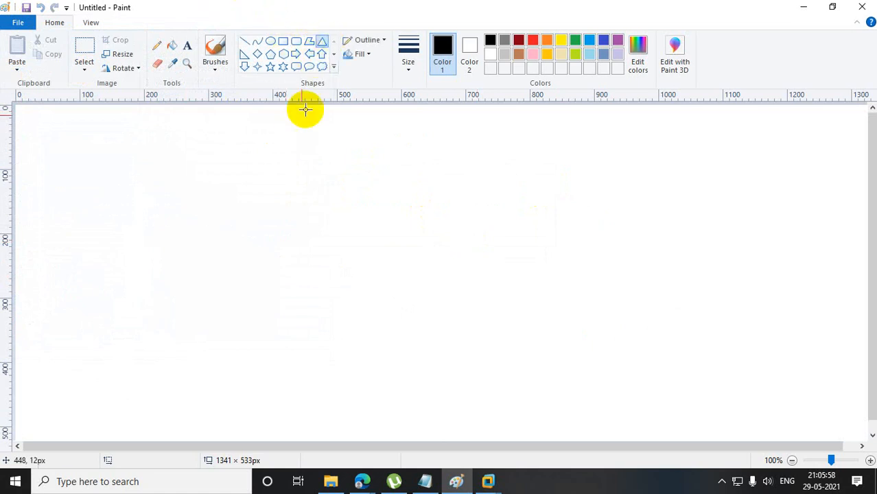
{"action": "left_click_drag", "start_coordinate": [295, 133], "coordinate": [474, 254]}
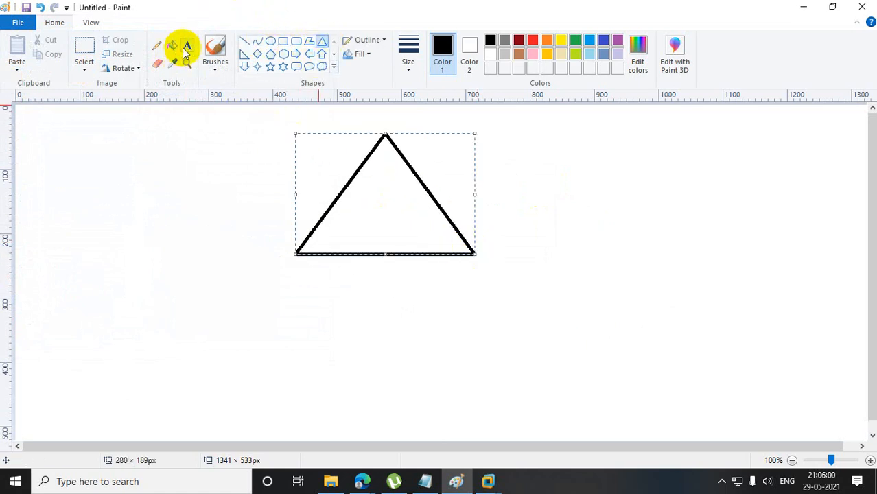
{"action": "left_click", "coordinate": [187, 45]}
{"action": "left_click_drag", "start_coordinate": [348, 220], "coordinate": [454, 240]}
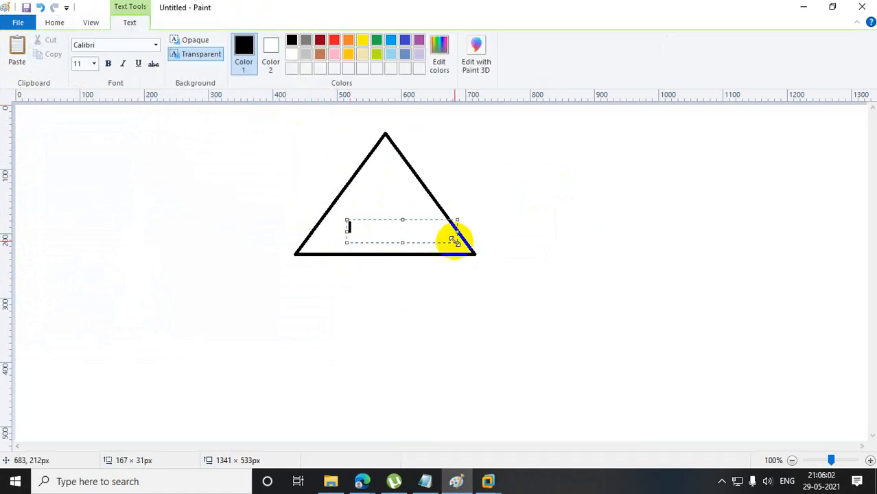
{"action": "type", "text": "hp.com"}
{"action": "left_click", "coordinate": [474, 284]}
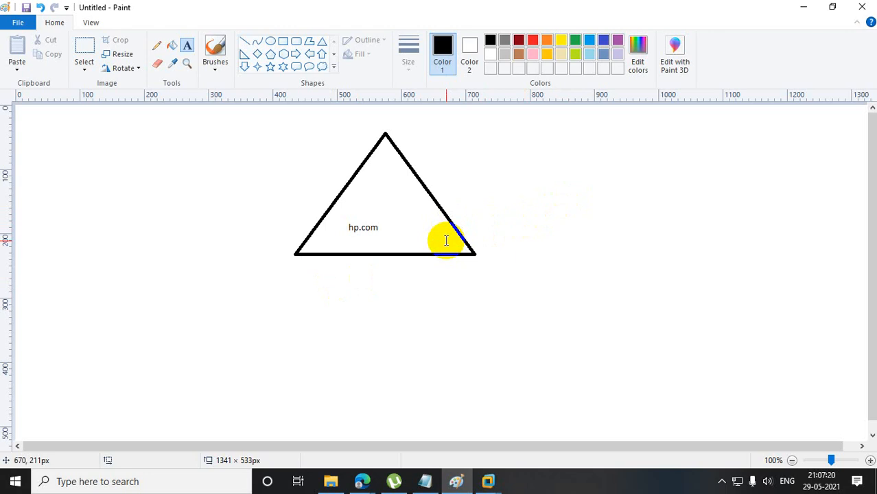
Draw a second triangle of about 299 × 160 px to the right of the hp.com triangle.
{"action": "left_click", "coordinate": [257, 55]}
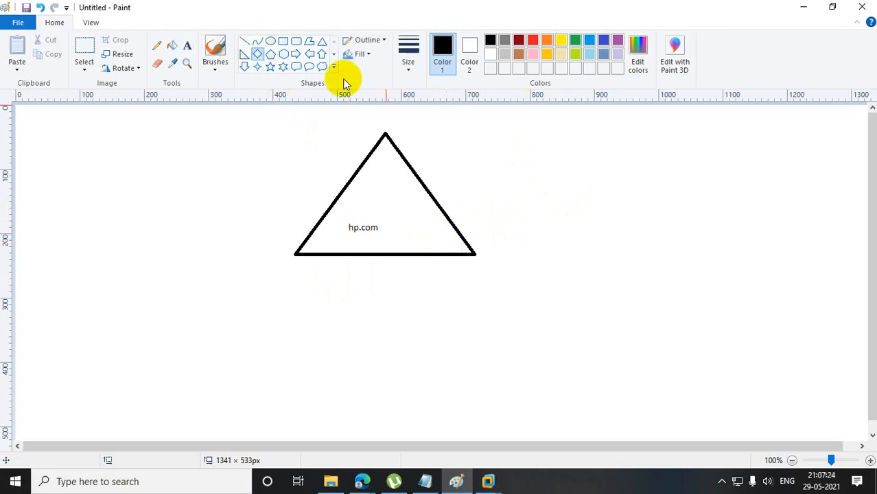
{"action": "left_click", "coordinate": [322, 41]}
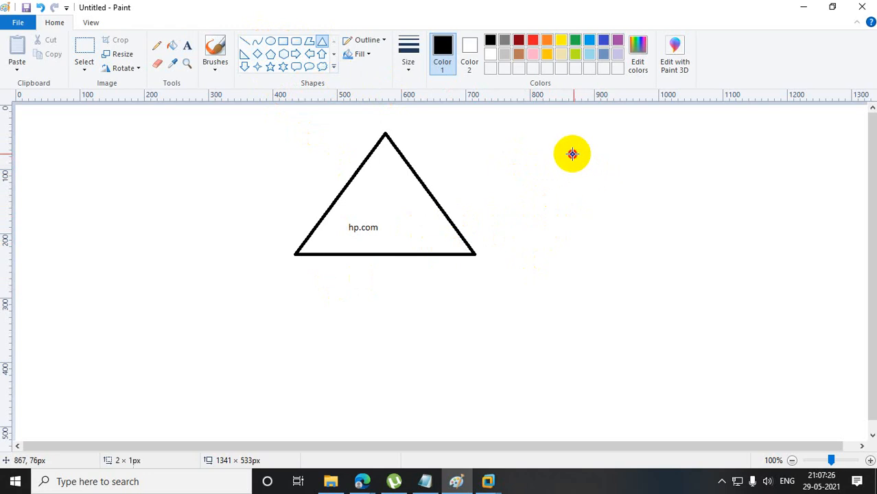
{"action": "left_click_drag", "start_coordinate": [571, 151], "coordinate": [760, 255]}
{"action": "left_click_drag", "start_coordinate": [675, 234], "coordinate": [656, 205]}
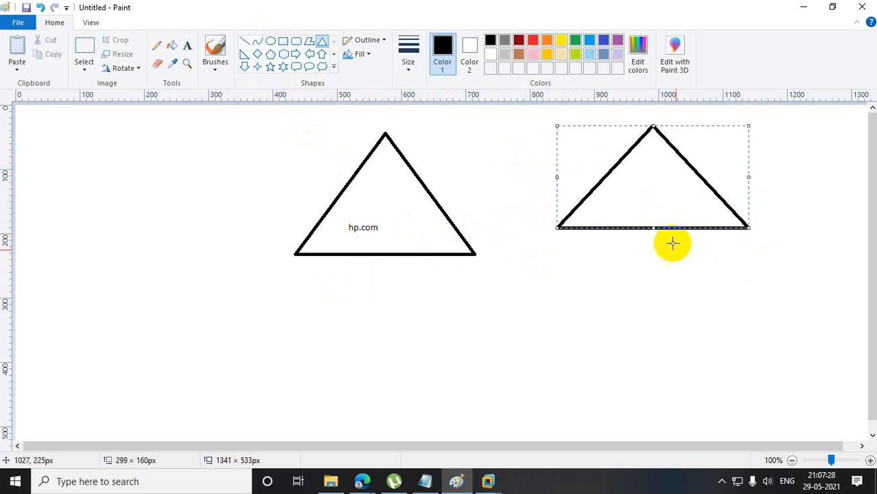
{"action": "left_click", "coordinate": [683, 270]}
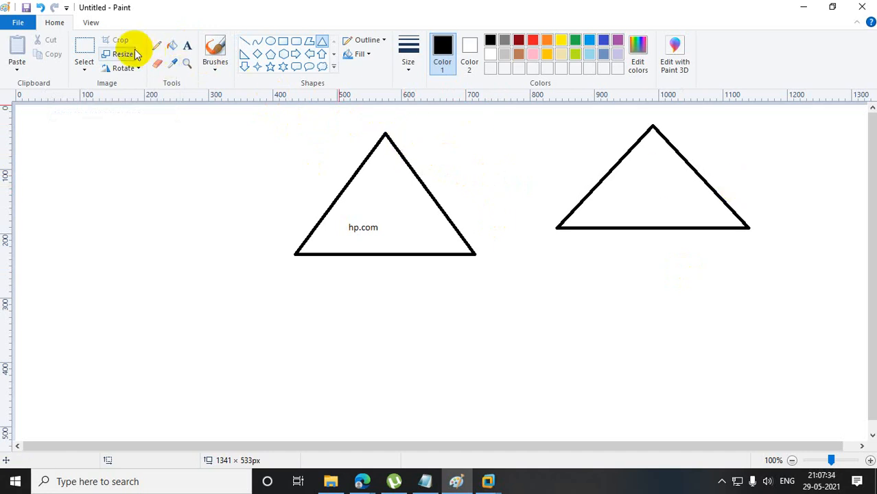
Move the second triangle below the hp.com triangle and connect them with a near-vertical line about 85 px long.
{"action": "left_click", "coordinate": [91, 49]}
{"action": "left_click_drag", "start_coordinate": [539, 112], "coordinate": [780, 240]}
{"action": "left_click_drag", "start_coordinate": [682, 186], "coordinate": [426, 368]}
{"action": "left_click", "coordinate": [244, 42]}
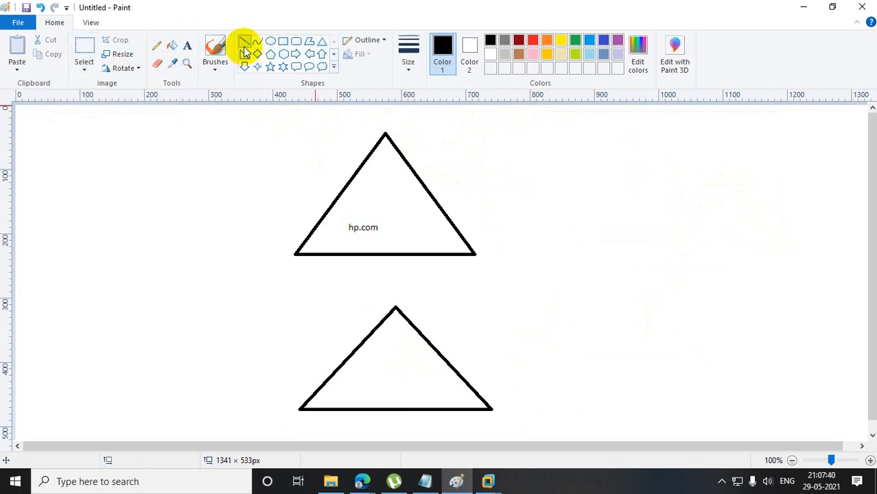
{"action": "left_click_drag", "start_coordinate": [336, 199], "coordinate": [320, 206]}
{"action": "left_click_drag", "start_coordinate": [393, 254], "coordinate": [396, 306]}
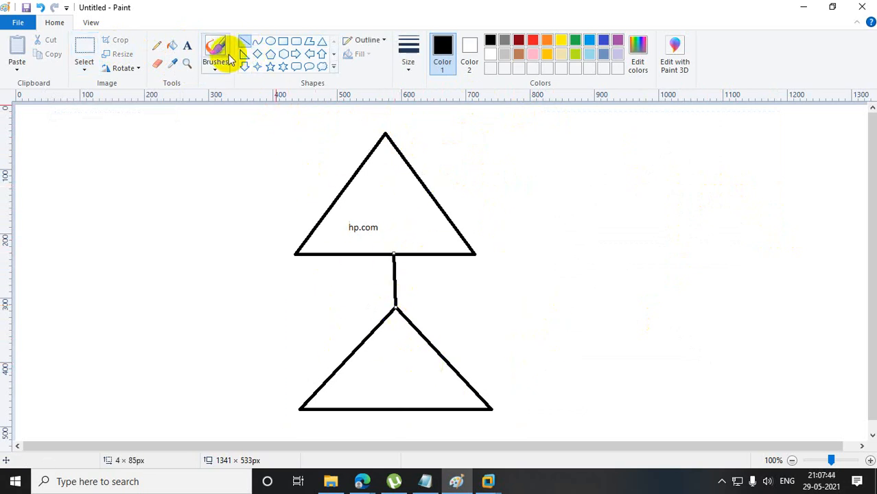
Add the text label "Acer.hp.com" to the left of the lower triangle.
{"action": "left_click", "coordinate": [189, 47]}
{"action": "left_click_drag", "start_coordinate": [267, 343], "coordinate": [389, 366]}
{"action": "type", "text": "Ac"}
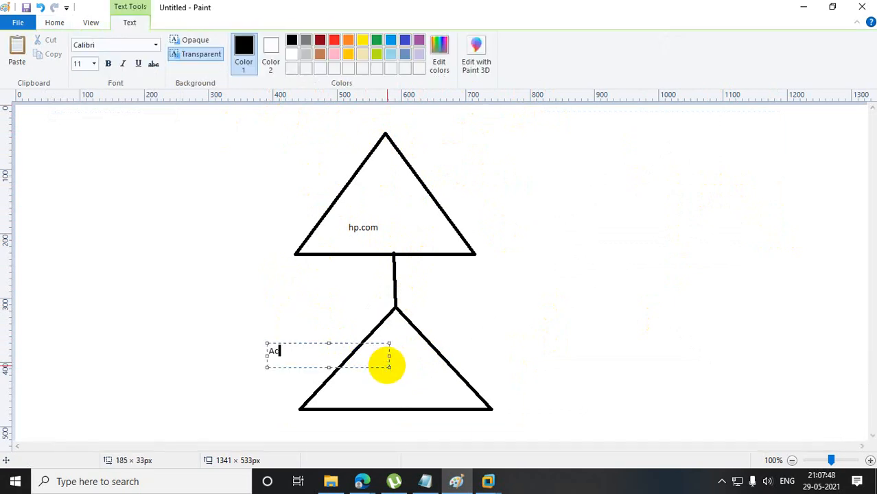
{"action": "type", "text": "er.hp.com"}
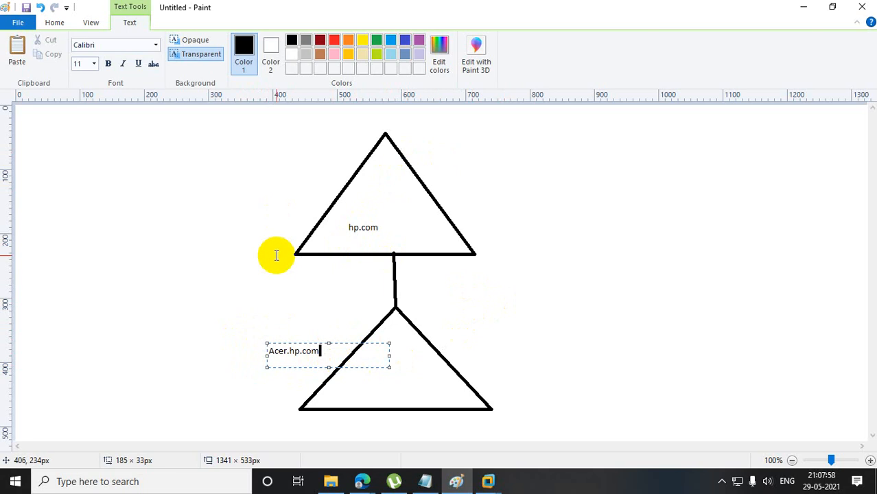
{"action": "left_click", "coordinate": [670, 327]}
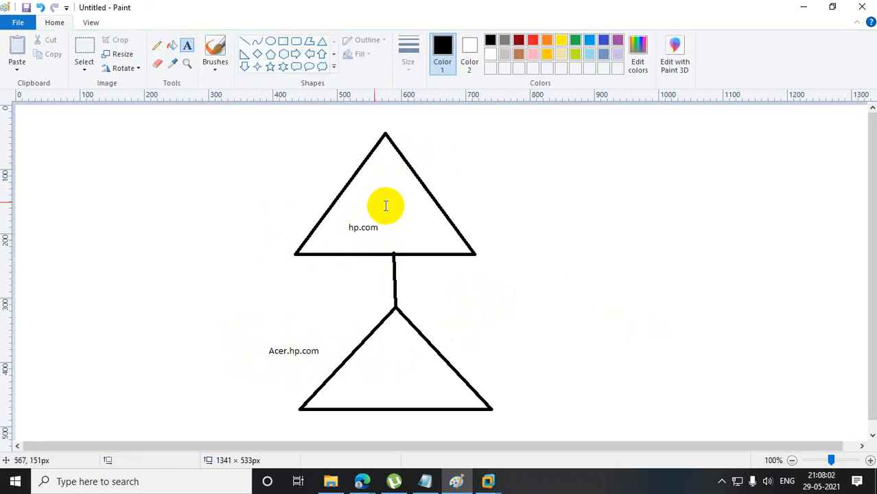
{"action": "left_click", "coordinate": [256, 53]}
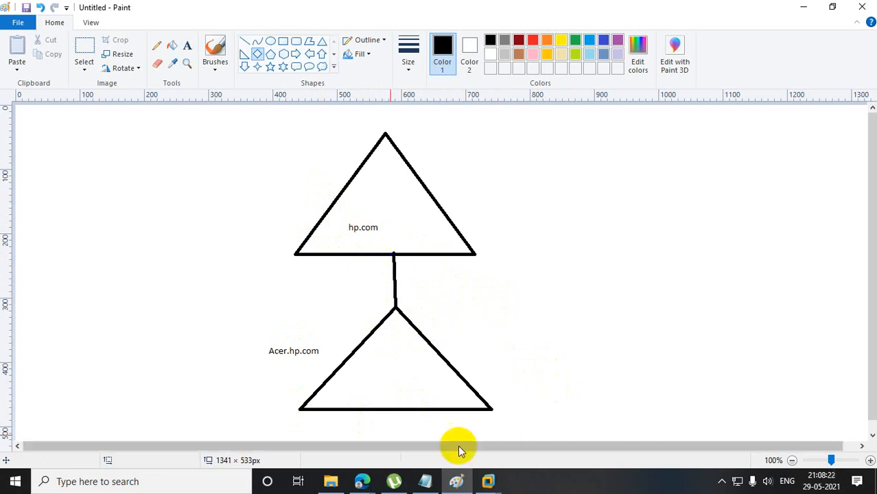
Switch to VMware Workstation and power off the ROOT DC and ADC virtual machines.
{"action": "left_click", "coordinate": [488, 481]}
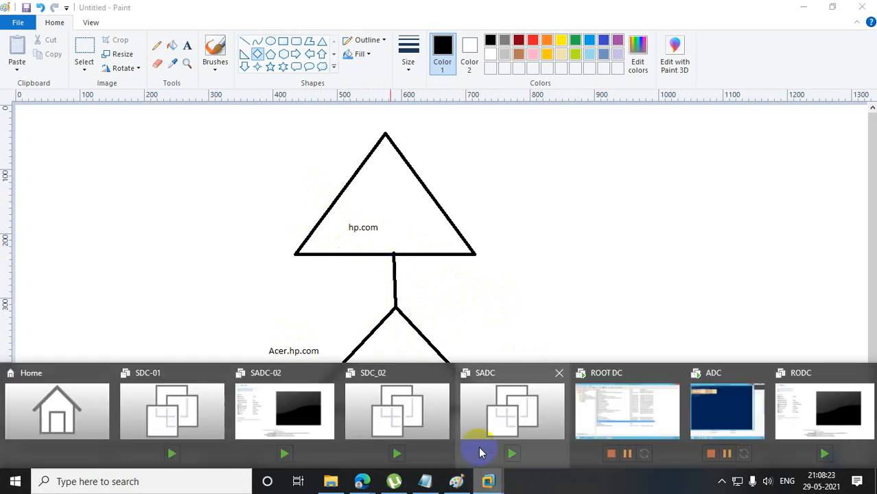
{"action": "left_click", "coordinate": [597, 403]}
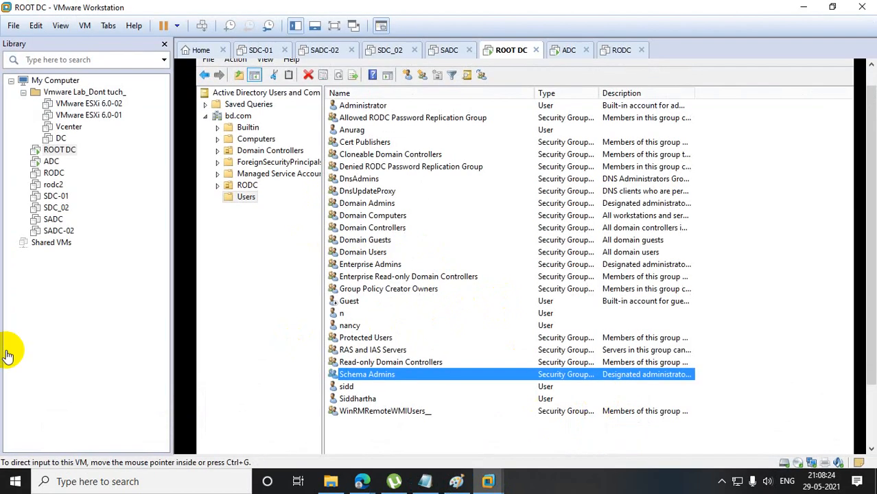
{"action": "right_click", "coordinate": [64, 151]}
{"action": "mouse_move", "coordinate": [137, 229]}
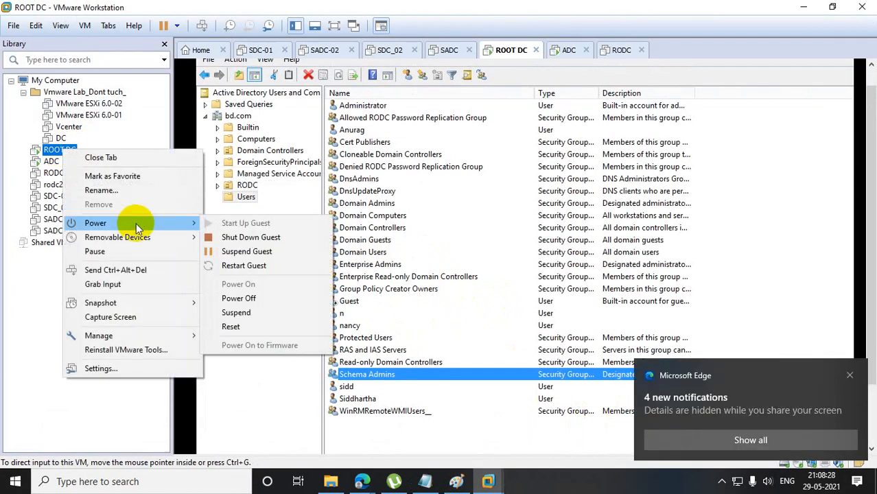
{"action": "left_click", "coordinate": [271, 298]}
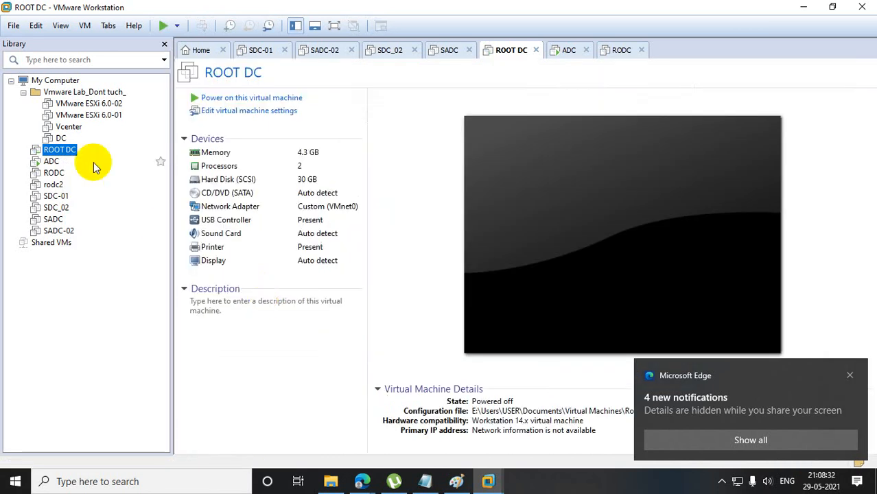
{"action": "right_click", "coordinate": [52, 164]}
{"action": "mouse_move", "coordinate": [181, 233]}
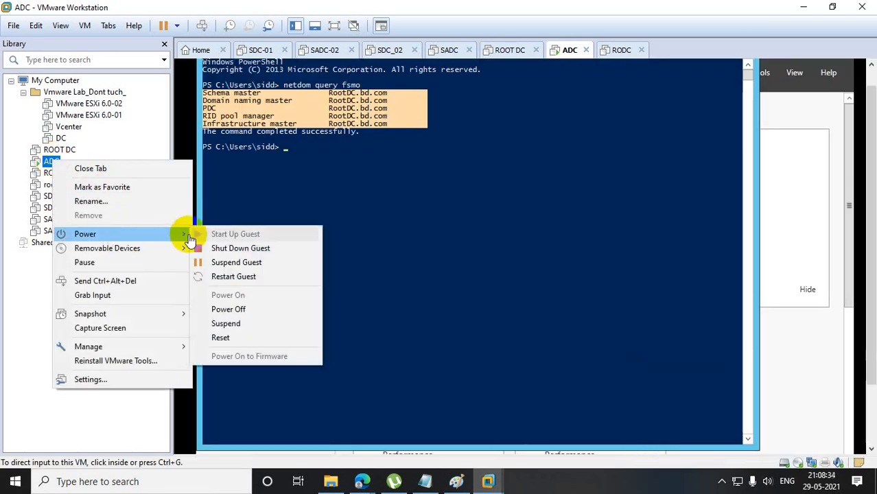
{"action": "left_click", "coordinate": [273, 308]}
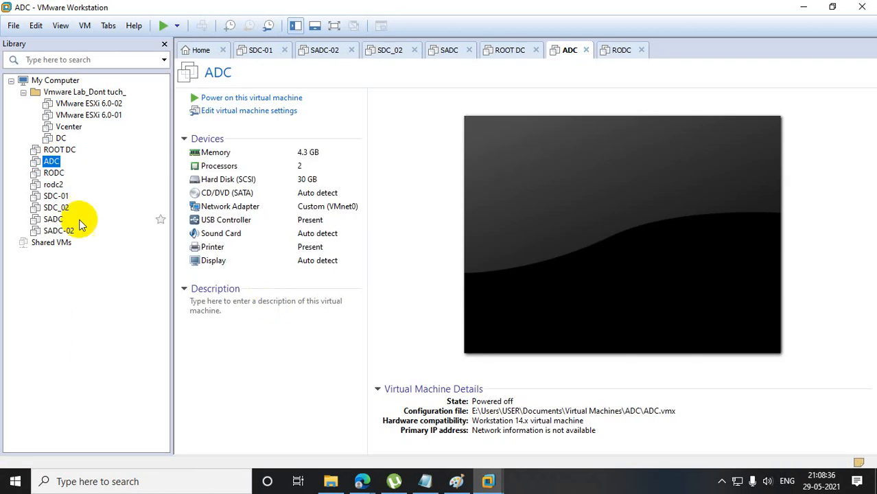
Switch to File Explorer and open the E:\Users\USER\Documents\Virtual Machines folder.
{"action": "left_click", "coordinate": [331, 481]}
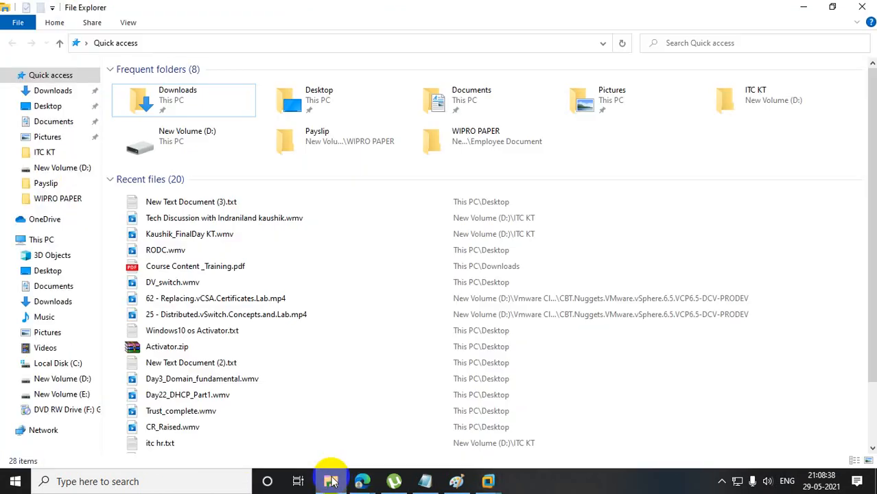
{"action": "left_click", "coordinate": [72, 381]}
{"action": "left_click", "coordinate": [64, 396]}
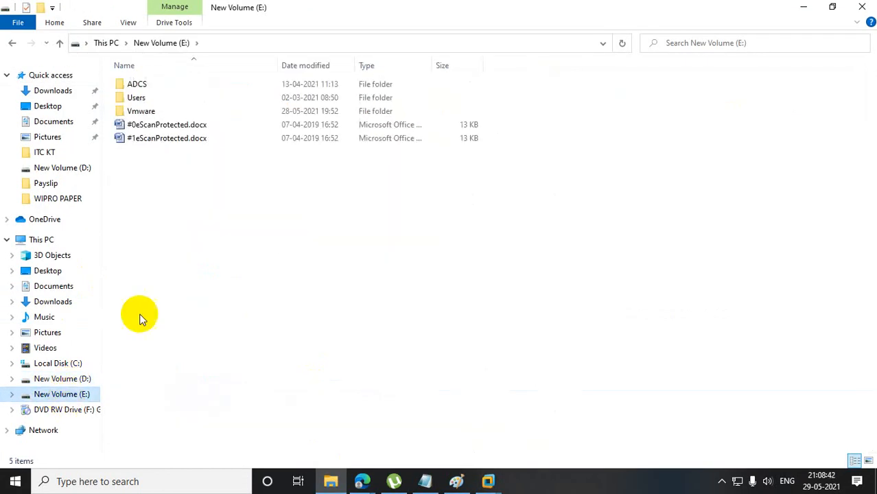
{"action": "double_click", "coordinate": [141, 99]}
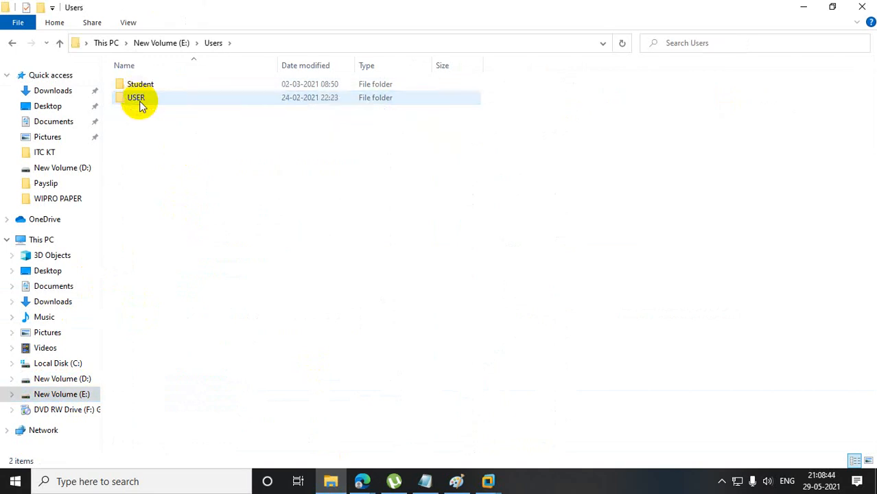
{"action": "double_click", "coordinate": [140, 98]}
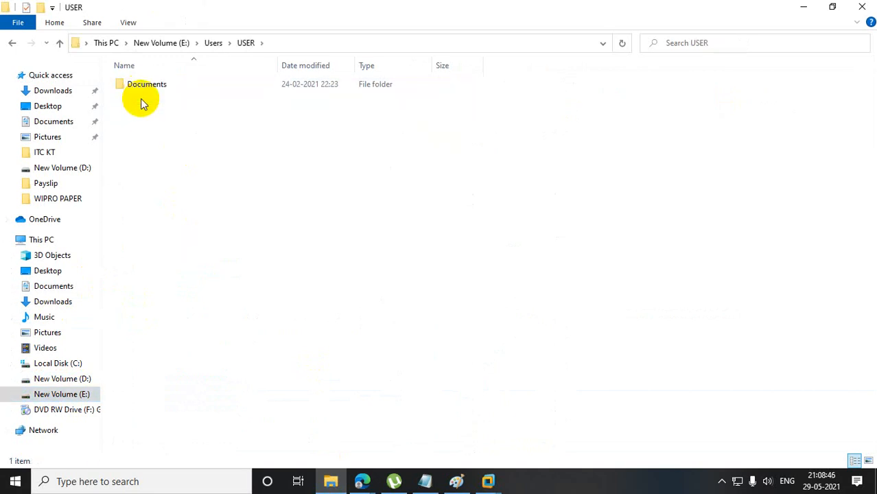
{"action": "double_click", "coordinate": [142, 87]}
{"action": "left_click", "coordinate": [143, 89]}
{"action": "double_click", "coordinate": [143, 87]}
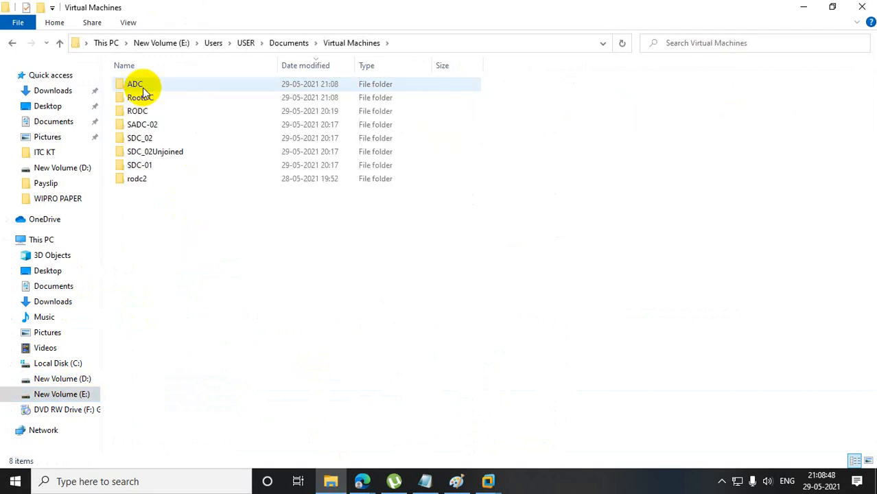
Permanently delete all virtual machine folders in the Virtual Machines folder and close File Explorer.
{"action": "key", "text": "ctrl+a"}
{"action": "key", "text": "Delete"}
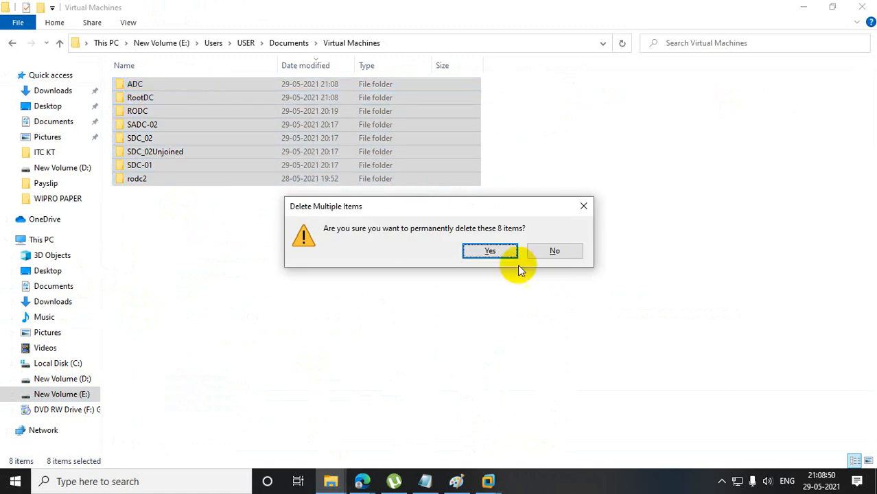
{"action": "left_click", "coordinate": [495, 251]}
{"action": "left_click", "coordinate": [859, 8]}
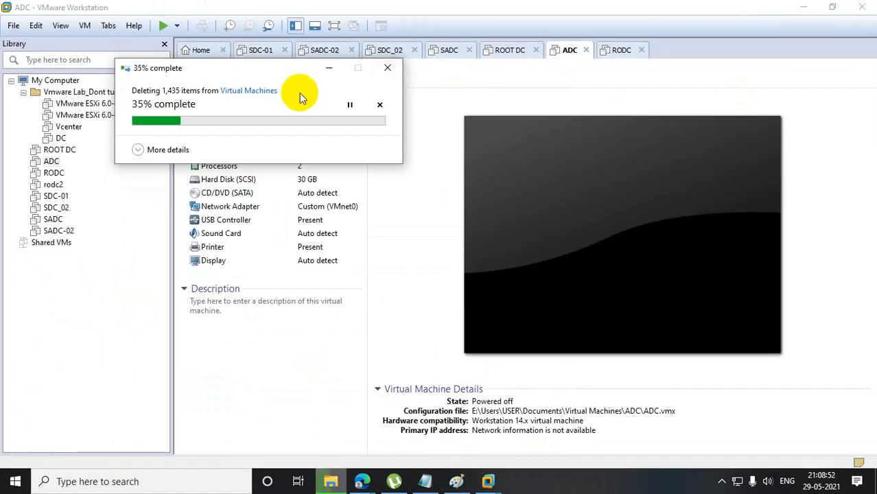
Remove the missing ROOT DC, ADC, RODC and rodc2 machines from the VMware library.
{"action": "left_click", "coordinate": [65, 154]}
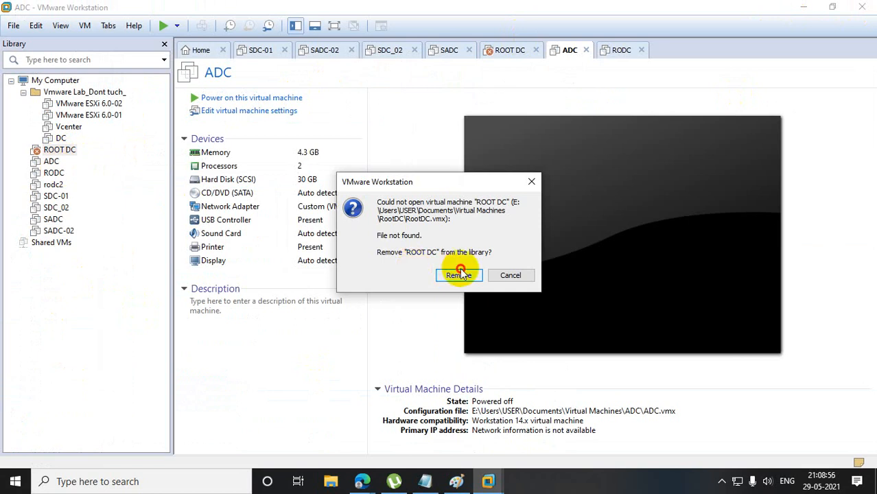
{"action": "left_click", "coordinate": [458, 275]}
{"action": "left_click", "coordinate": [42, 150]}
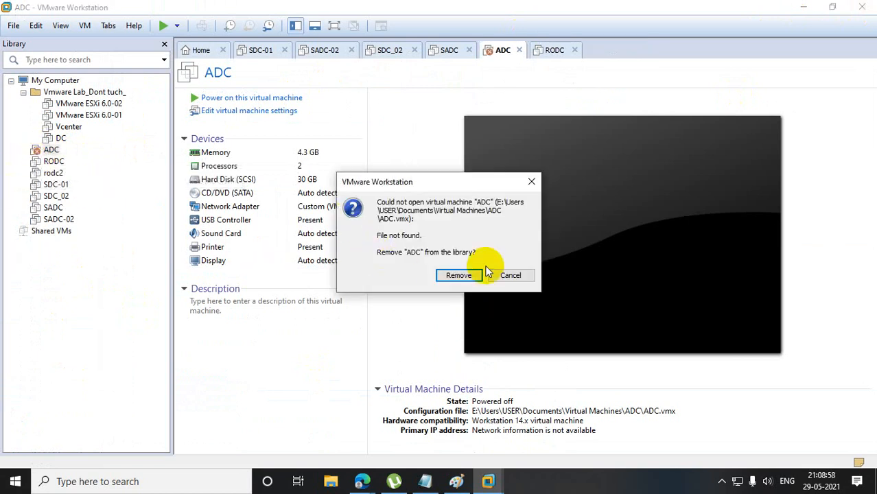
{"action": "left_click", "coordinate": [461, 274]}
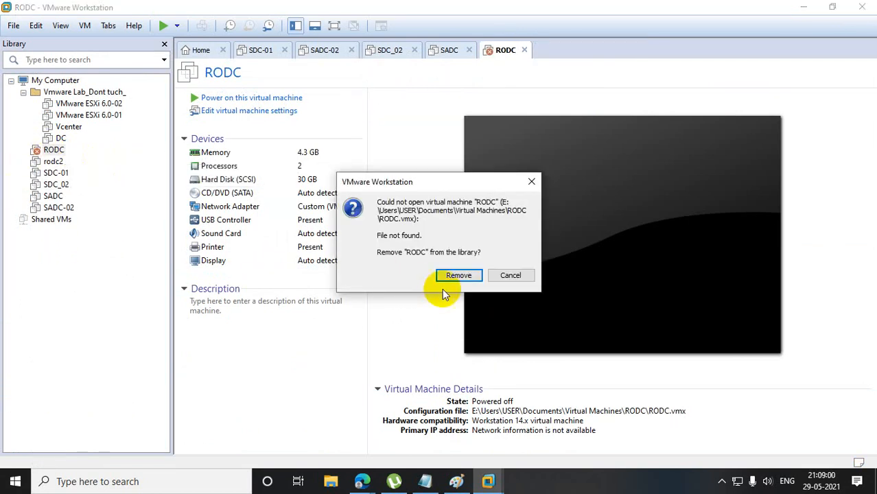
{"action": "left_click", "coordinate": [452, 275]}
{"action": "left_click", "coordinate": [53, 151]}
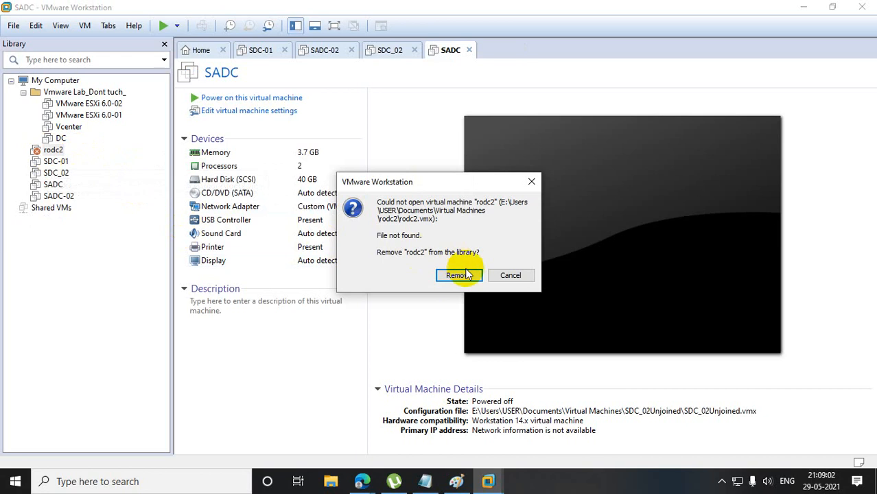
{"action": "left_click", "coordinate": [455, 276]}
Remove the missing SDC-01, SDC_02, SADC and SADC-02 machines from the library.
{"action": "left_click", "coordinate": [60, 151]}
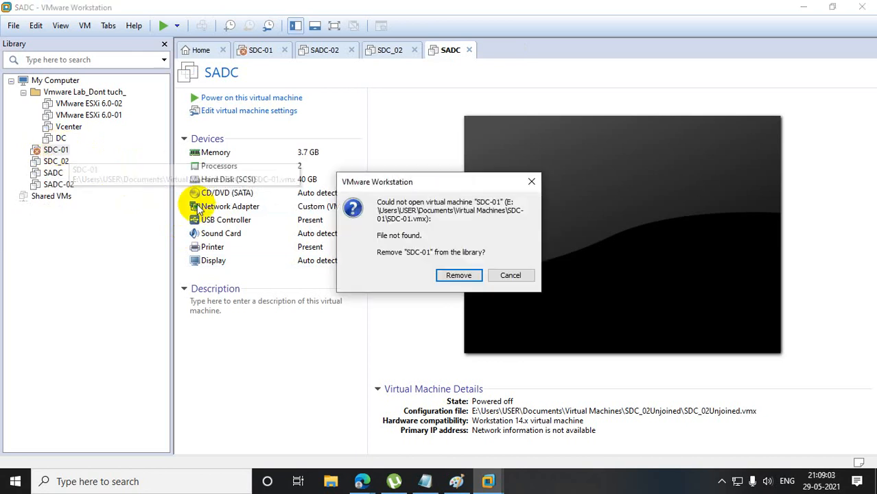
{"action": "left_click", "coordinate": [454, 274]}
{"action": "left_click", "coordinate": [54, 151]}
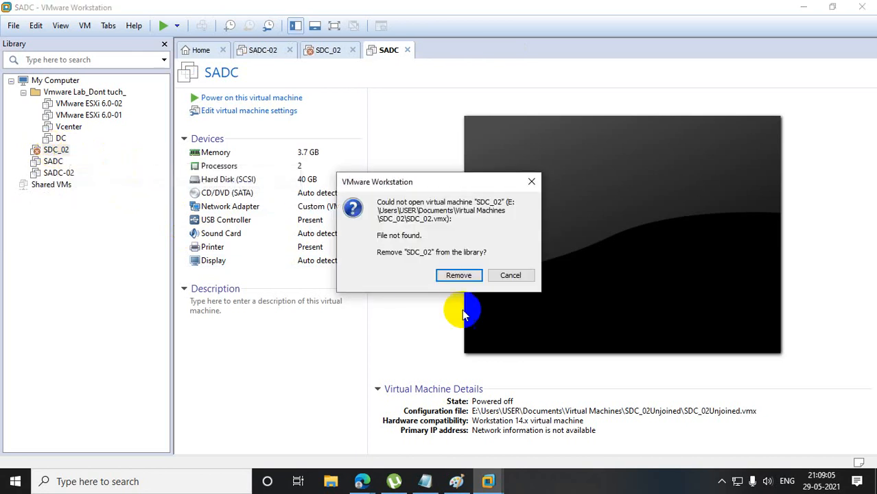
{"action": "left_click", "coordinate": [453, 276]}
{"action": "left_click", "coordinate": [55, 151]}
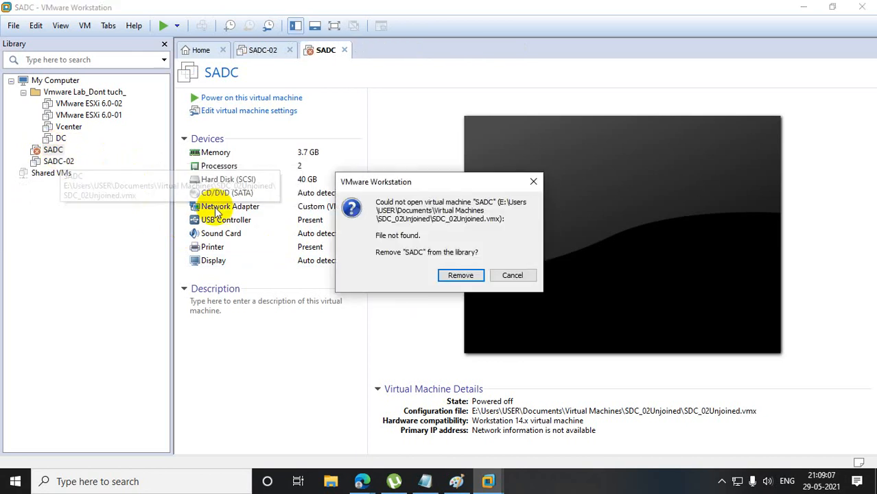
{"action": "left_click", "coordinate": [454, 275]}
{"action": "left_click", "coordinate": [59, 150]}
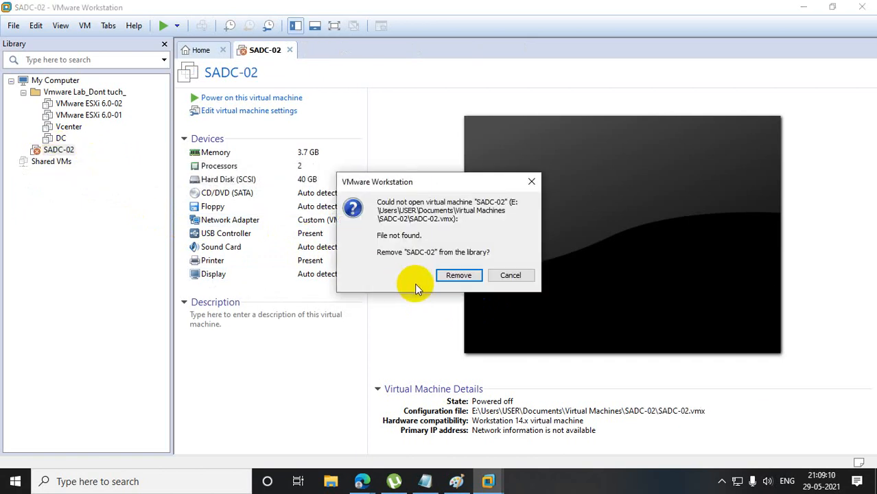
{"action": "left_click", "coordinate": [454, 276]}
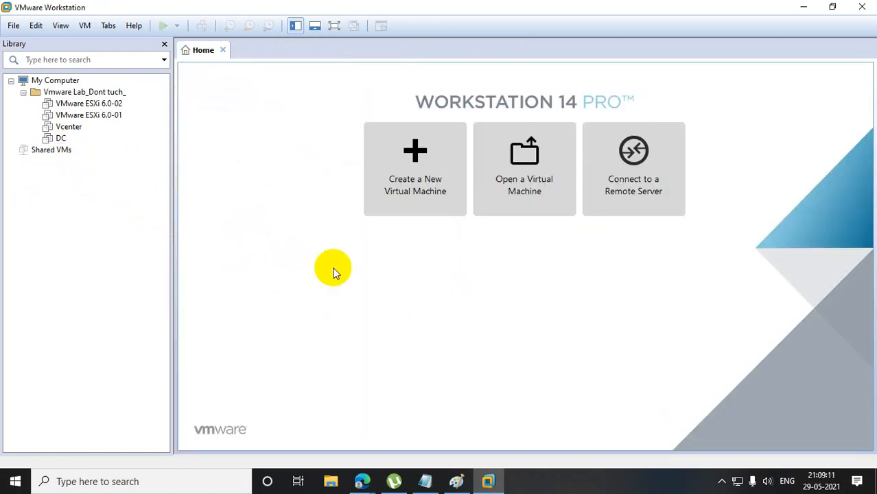
Start a new virtual machine with Workstation 14.x compatibility and the Windows Server 2012 R2 ISO from drive D, leaving the product key blank.
{"action": "left_click", "coordinate": [13, 25]}
{"action": "mouse_move", "coordinate": [36, 28]}
{"action": "left_click", "coordinate": [41, 43]}
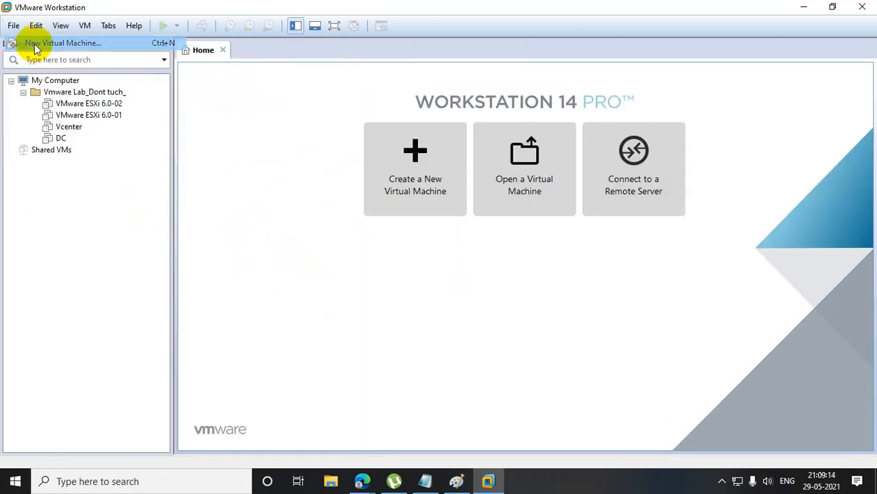
{"action": "left_click", "coordinate": [506, 360]}
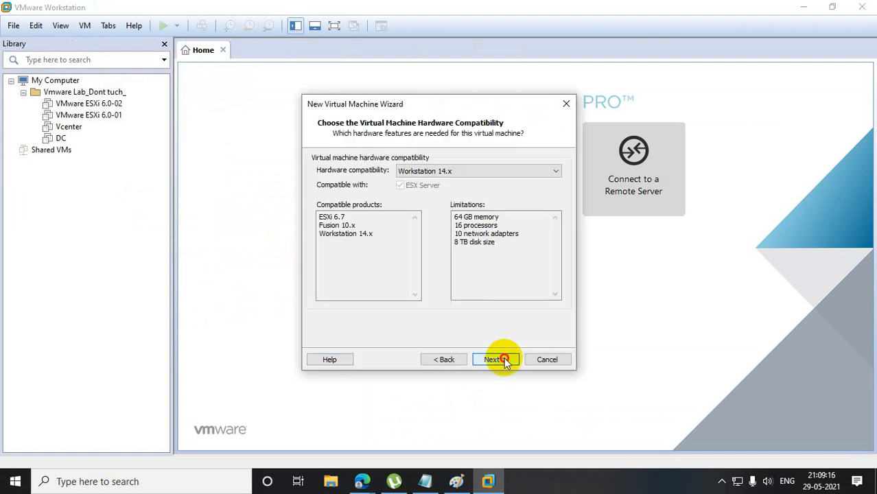
{"action": "left_click", "coordinate": [505, 360]}
{"action": "left_click", "coordinate": [505, 360]}
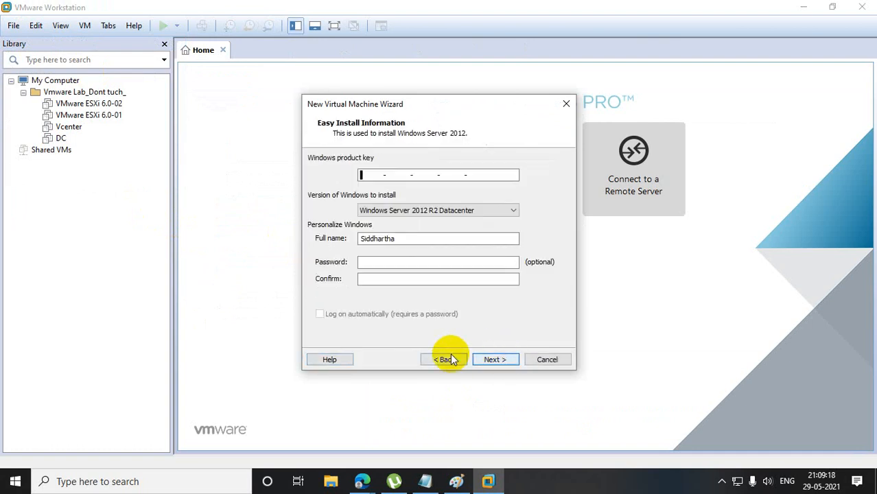
{"action": "left_click", "coordinate": [445, 359]}
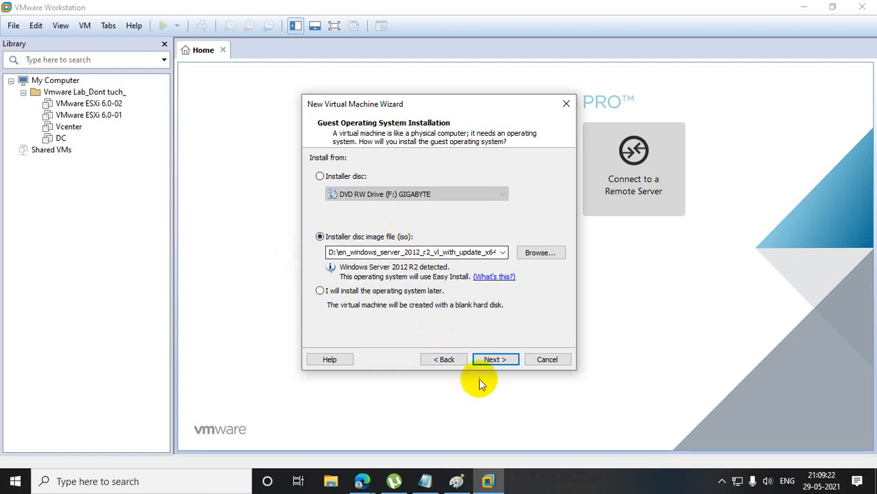
{"action": "left_click", "coordinate": [498, 358]}
{"action": "left_click", "coordinate": [498, 358]}
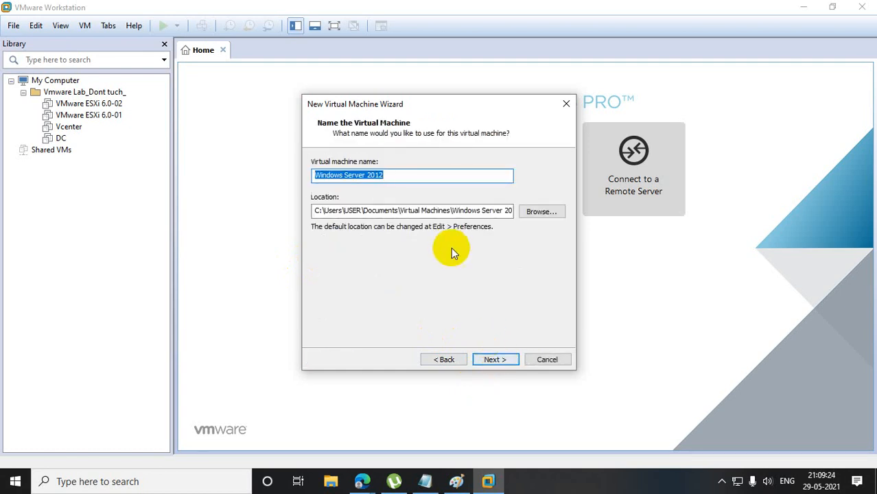
Name the new virtual machine RootDC-01.
{"action": "type", "text": "Root"}
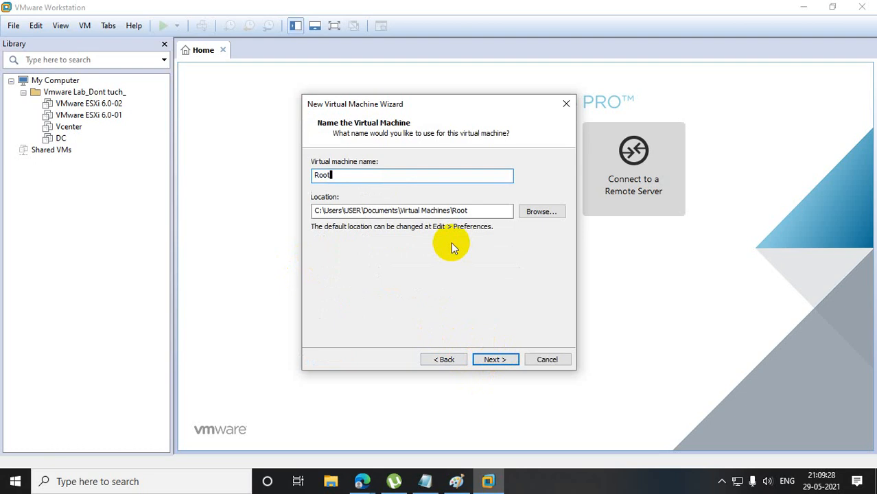
{"action": "type", "text": "DC-01"}
Set the machine's location to e:\Users\USER\Documents\Virtual Machines\RootDC-01 and continue to the processor configuration.
{"action": "left_click", "coordinate": [317, 210]}
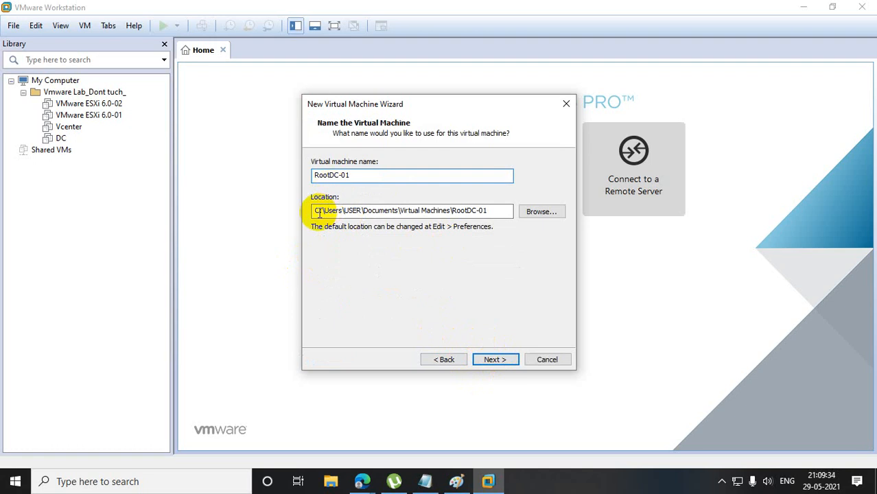
{"action": "key", "text": "Delete"}
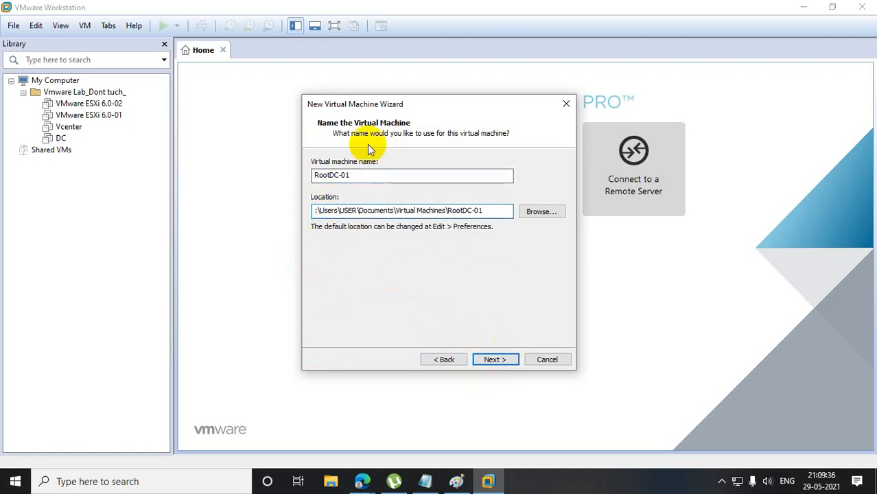
{"action": "type", "text": "e"}
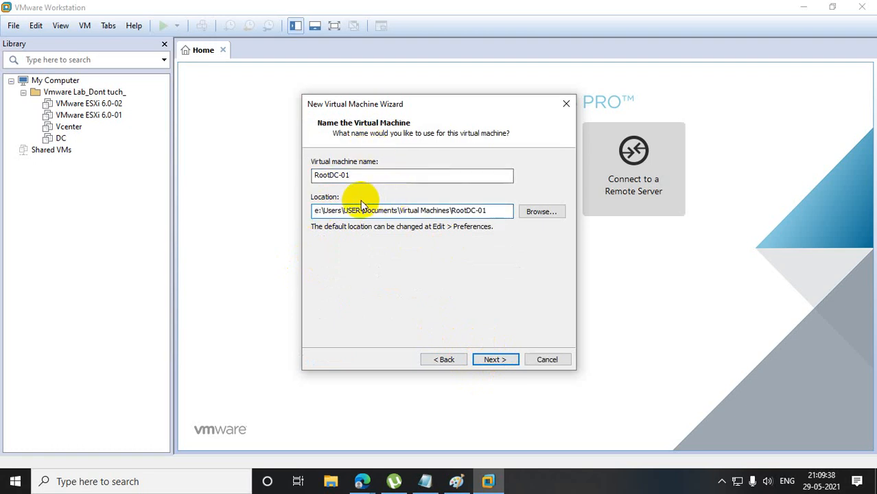
{"action": "left_click_drag", "start_coordinate": [318, 213], "coordinate": [325, 214]}
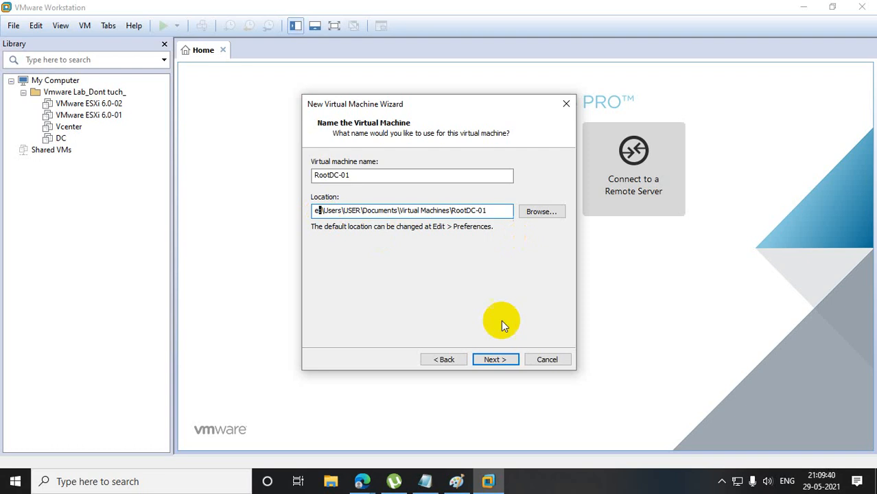
{"action": "left_click", "coordinate": [505, 359]}
{"action": "left_click", "coordinate": [505, 359]}
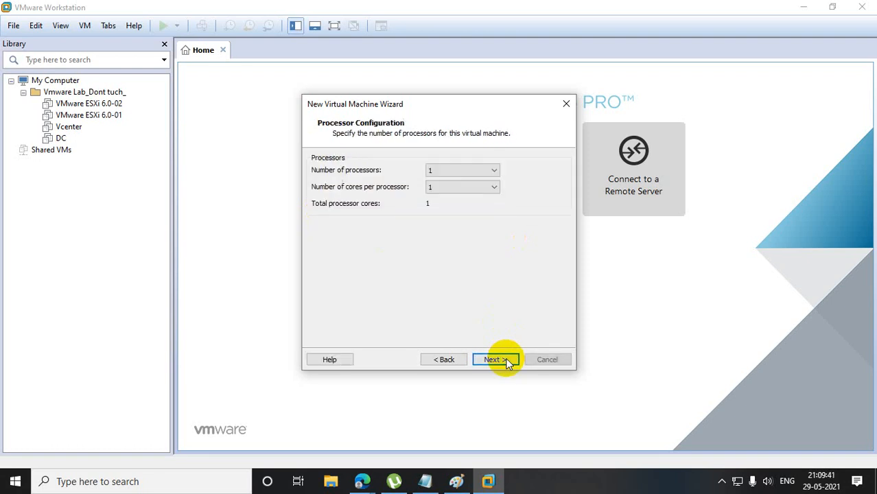
Set the number of cores per processor to 2 and continue to the memory settings.
{"action": "left_click", "coordinate": [472, 186]}
{"action": "left_click", "coordinate": [456, 208]}
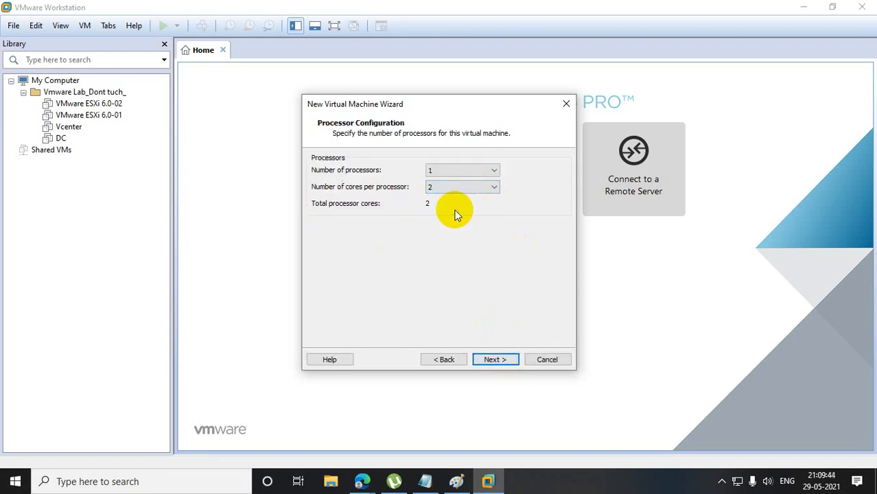
{"action": "left_click", "coordinate": [492, 358]}
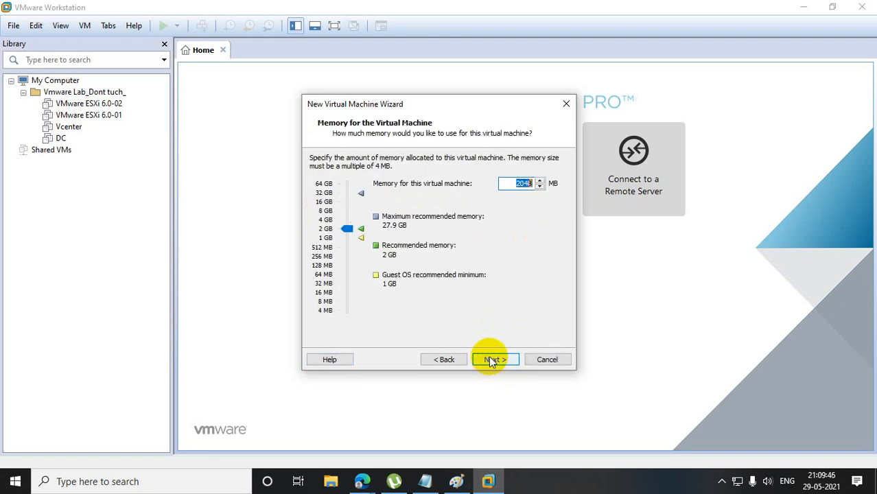
Allocate 3820 MB of memory and accept the default network, LSI Logic SAS controller and disk selections up to the disk capacity settings.
{"action": "left_click_drag", "start_coordinate": [346, 227], "coordinate": [345, 221]}
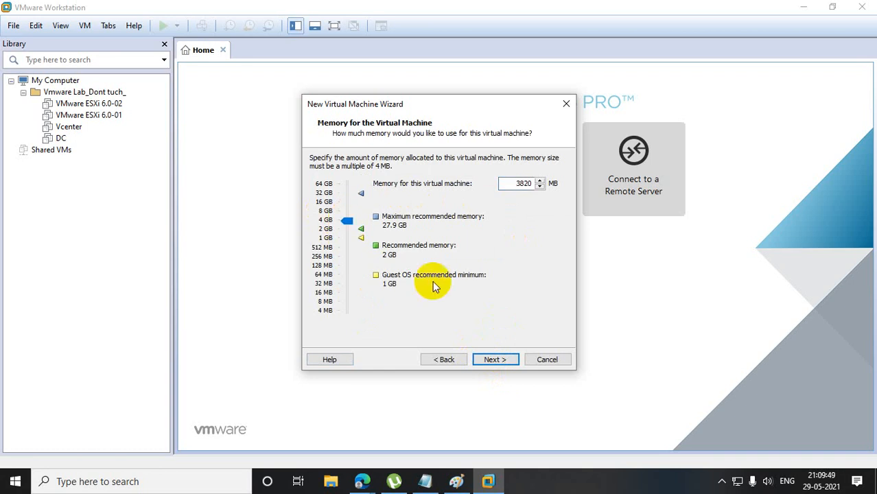
{"action": "left_click", "coordinate": [497, 358]}
{"action": "left_click", "coordinate": [497, 359]}
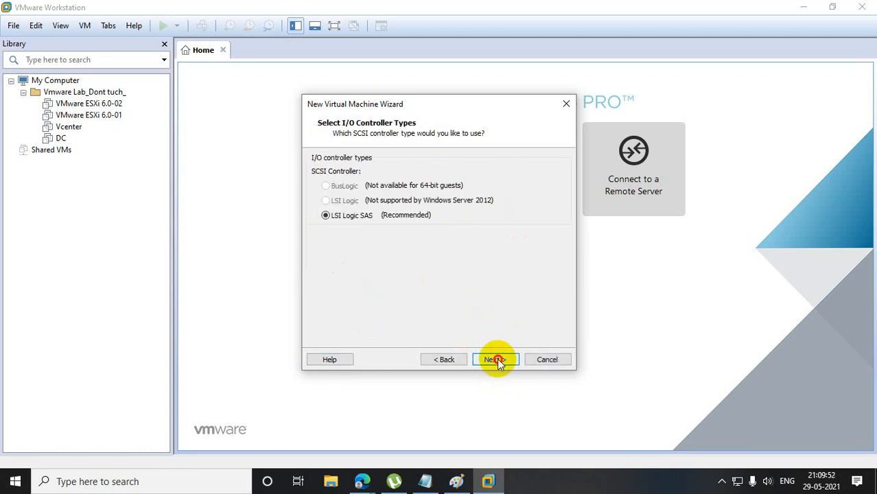
{"action": "left_click", "coordinate": [497, 358]}
{"action": "left_click", "coordinate": [497, 358]}
{"action": "left_click", "coordinate": [497, 358]}
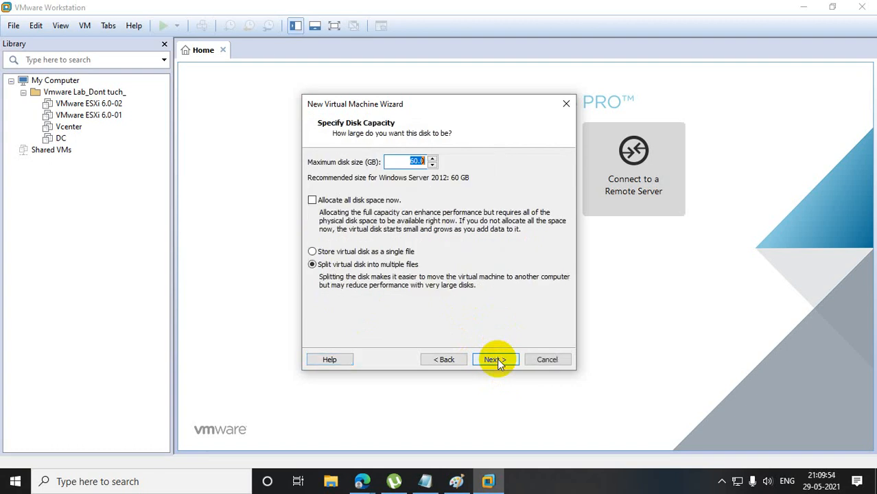
Set the maximum disk size to 40 GB stored as a single file and finish creating the virtual machine.
{"action": "type", "text": "40"}
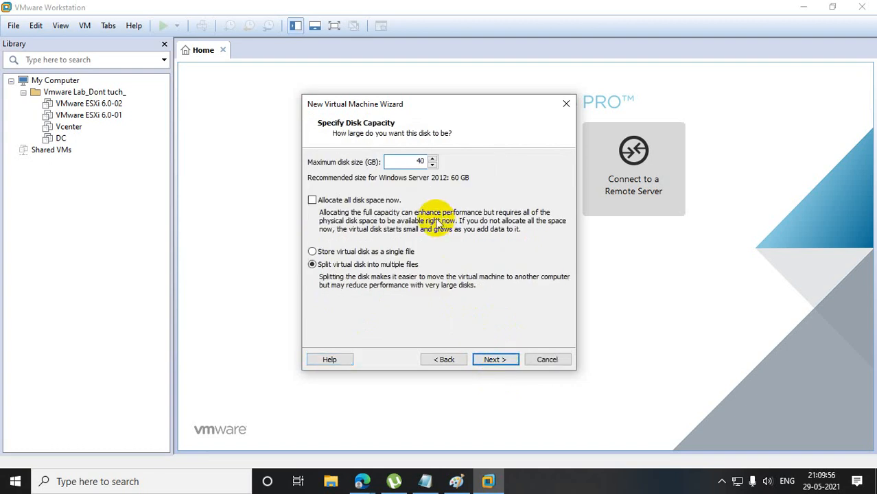
{"action": "left_click", "coordinate": [322, 254]}
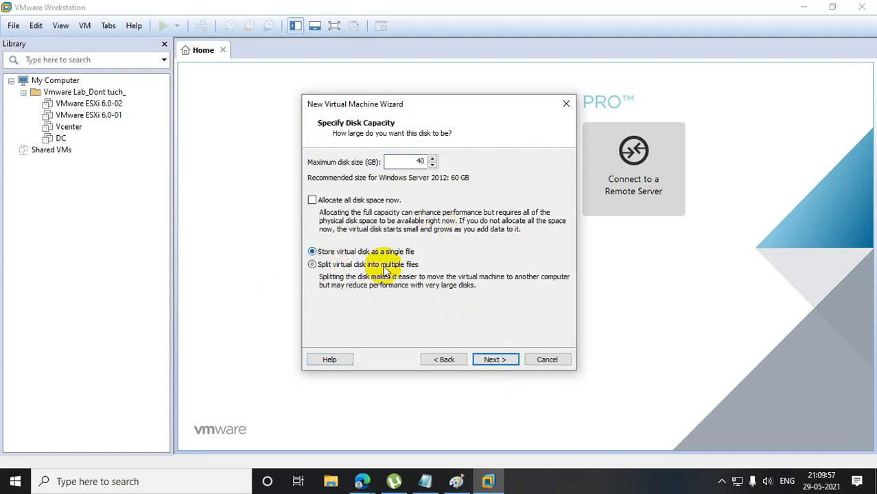
{"action": "left_click", "coordinate": [494, 359]}
{"action": "left_click", "coordinate": [494, 360]}
{"action": "left_click", "coordinate": [494, 359]}
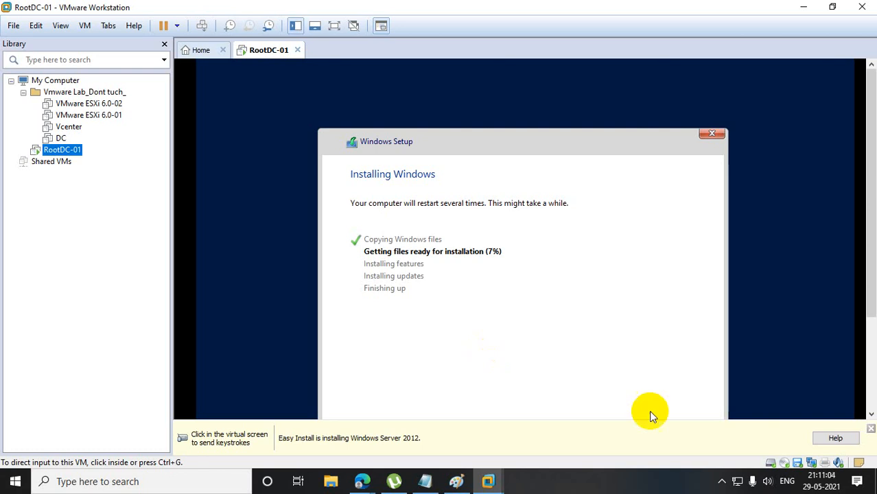
Dismiss the Easy Install notice and follow the Windows Server installation in the RootDC-01 console until the desktop loads.
{"action": "left_click", "coordinate": [871, 435]}
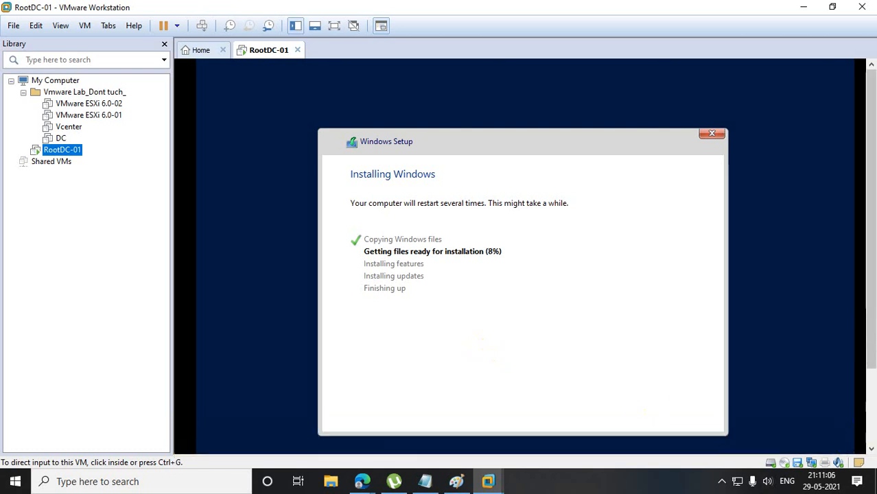
{"action": "left_click_drag", "start_coordinate": [871, 357], "coordinate": [873, 391]}
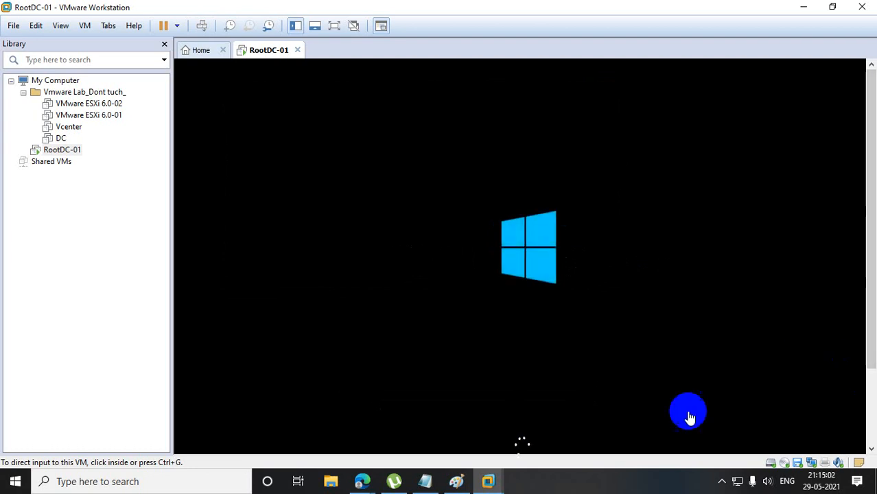
{"action": "left_click_drag", "start_coordinate": [870, 271], "coordinate": [873, 350]}
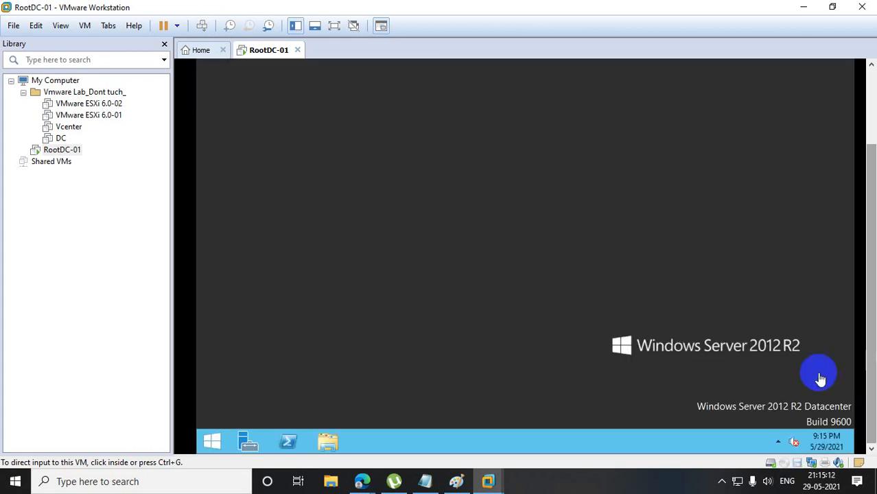
Power off the RootDC-01 virtual machine.
{"action": "right_click", "coordinate": [70, 154]}
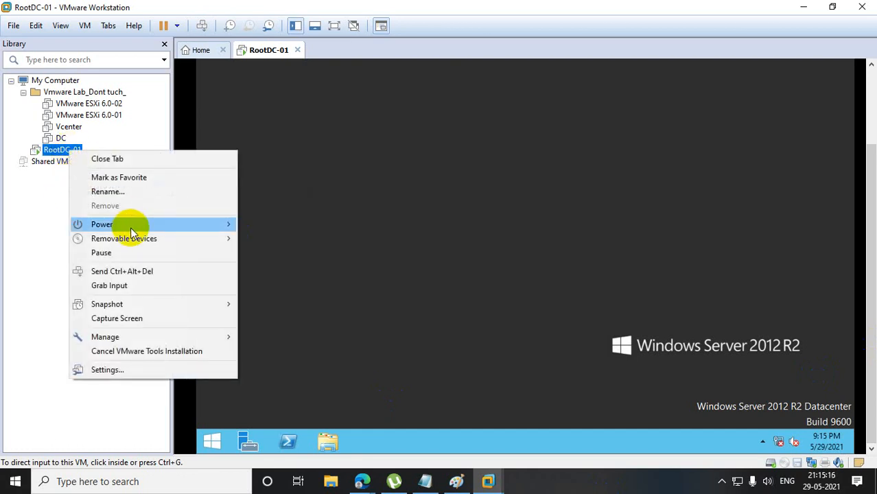
{"action": "mouse_move", "coordinate": [117, 226]}
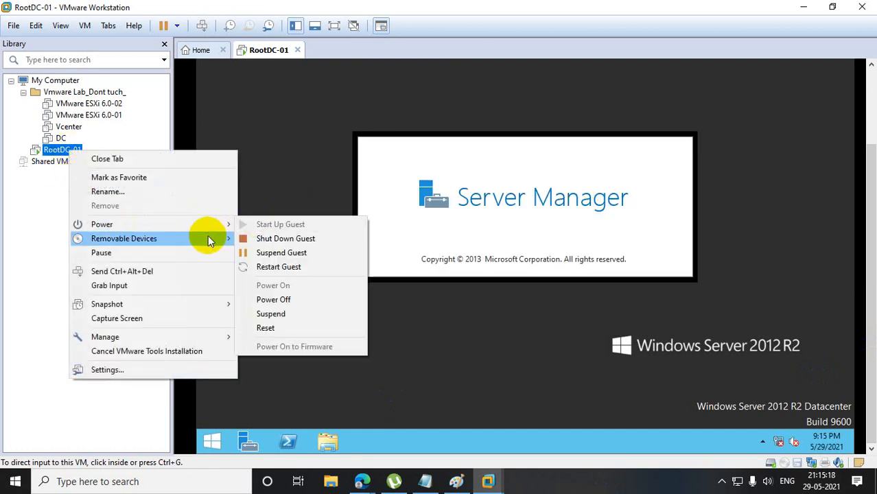
{"action": "left_click", "coordinate": [273, 299]}
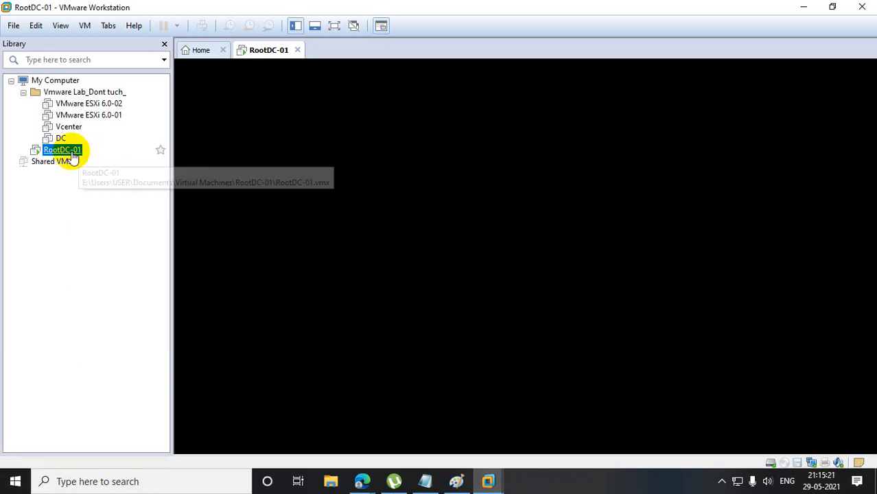
Start cloning RootDC-01 from its current state as a full clone and continue to the clone's name settings.
{"action": "right_click", "coordinate": [71, 154]}
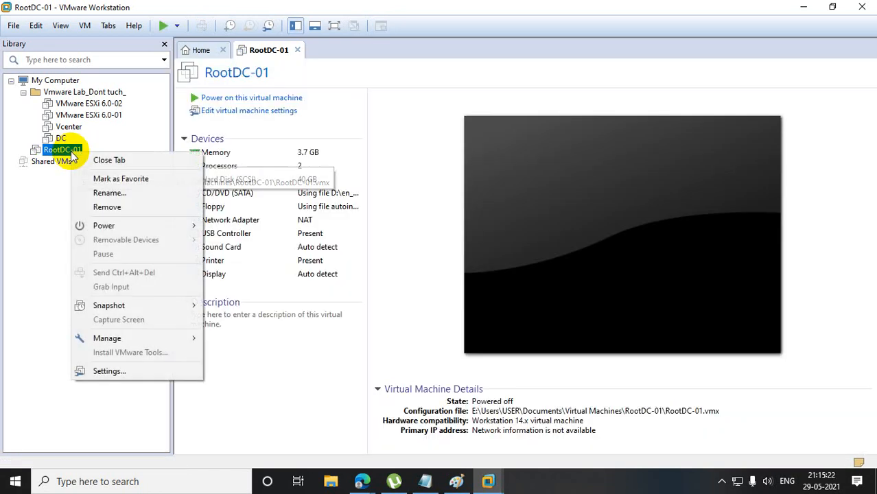
{"action": "mouse_move", "coordinate": [161, 337]}
{"action": "left_click", "coordinate": [269, 356]}
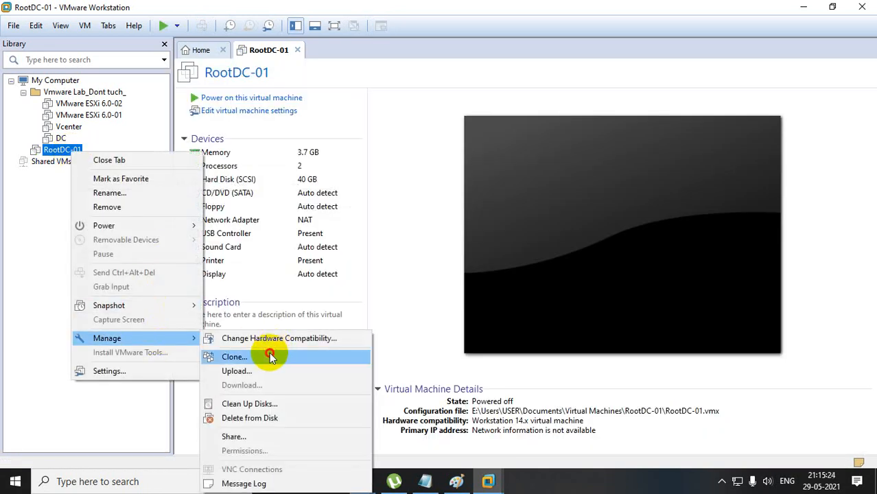
{"action": "left_click", "coordinate": [509, 343]}
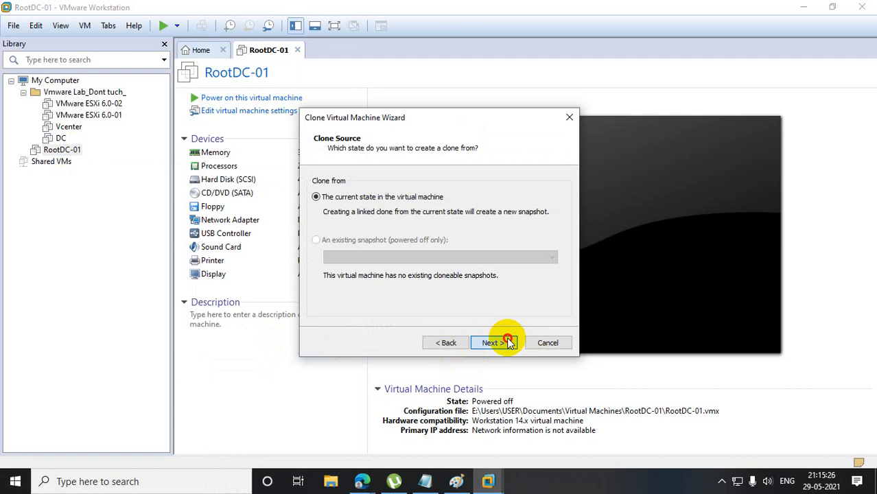
{"action": "left_click", "coordinate": [508, 343]}
{"action": "left_click", "coordinate": [317, 245]}
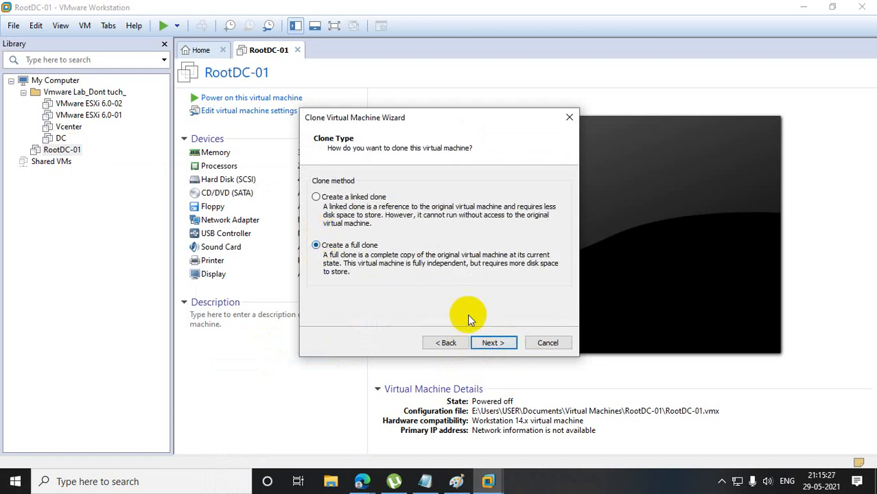
{"action": "left_click", "coordinate": [516, 348]}
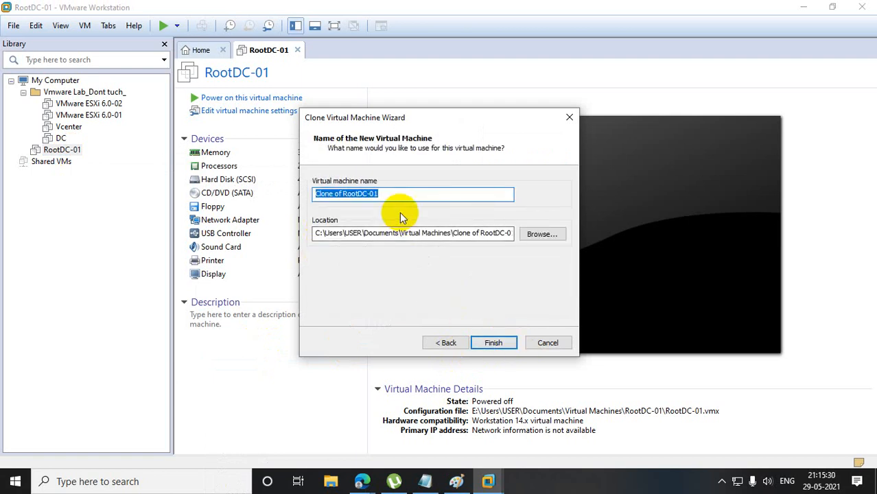
Name the clone CDC-01, set its location to e:\Users\USER\Documents\Virtual Machines\CDC-01, and complete the cloning.
{"action": "type", "text": "CDC-01"}
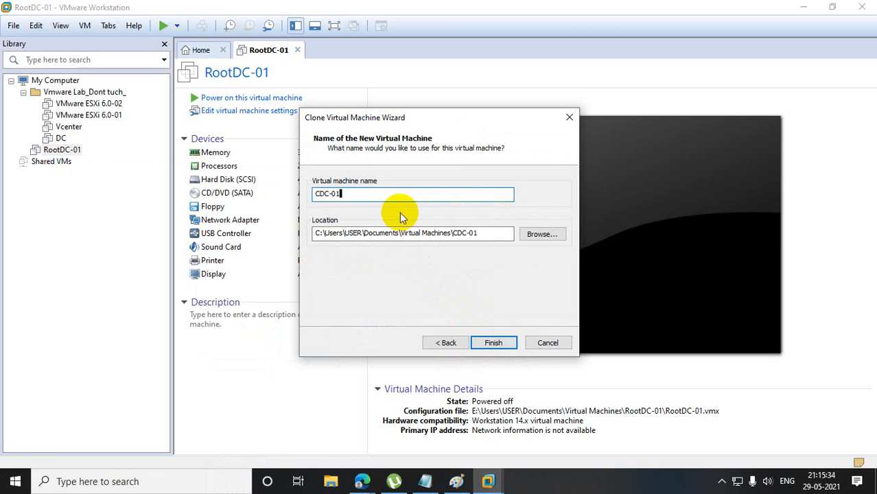
{"action": "left_click", "coordinate": [317, 233]}
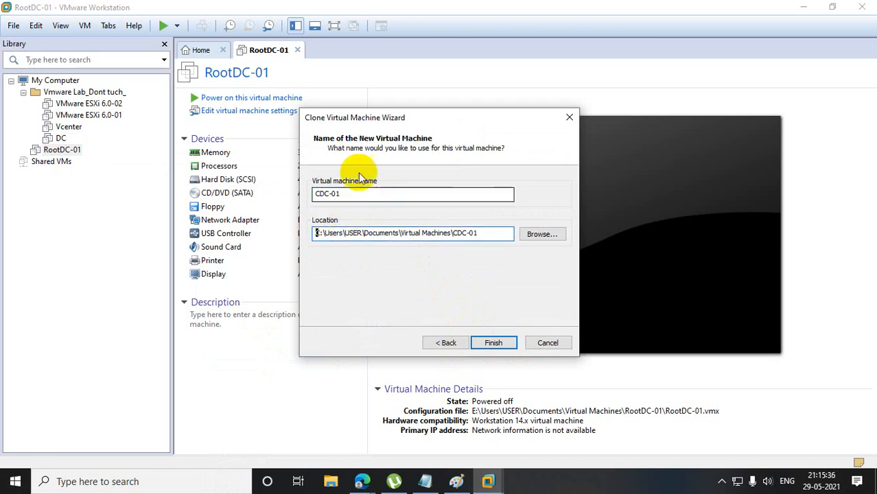
{"action": "key", "text": "BackSpace"}
{"action": "type", "text": "e"}
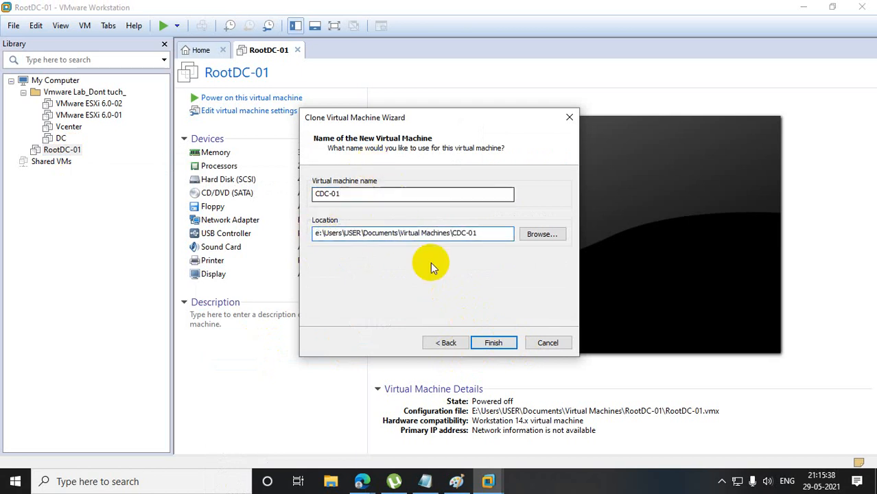
{"action": "left_click", "coordinate": [494, 342]}
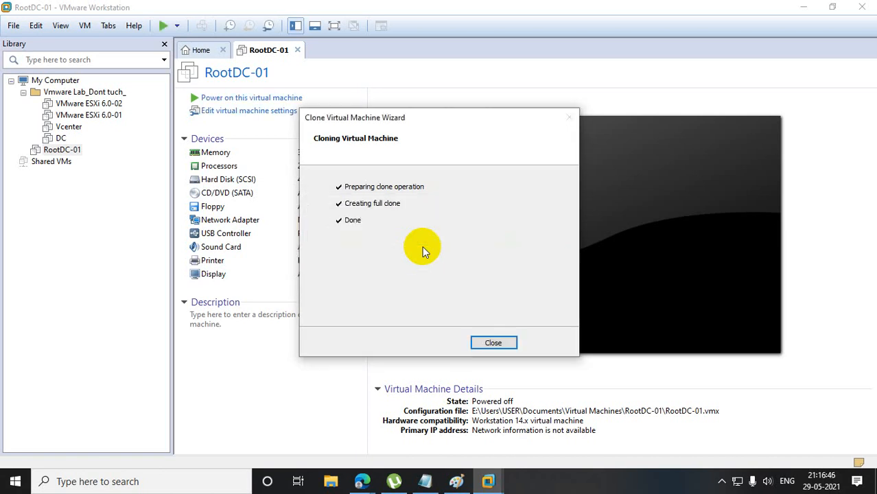
{"action": "left_click", "coordinate": [494, 343]}
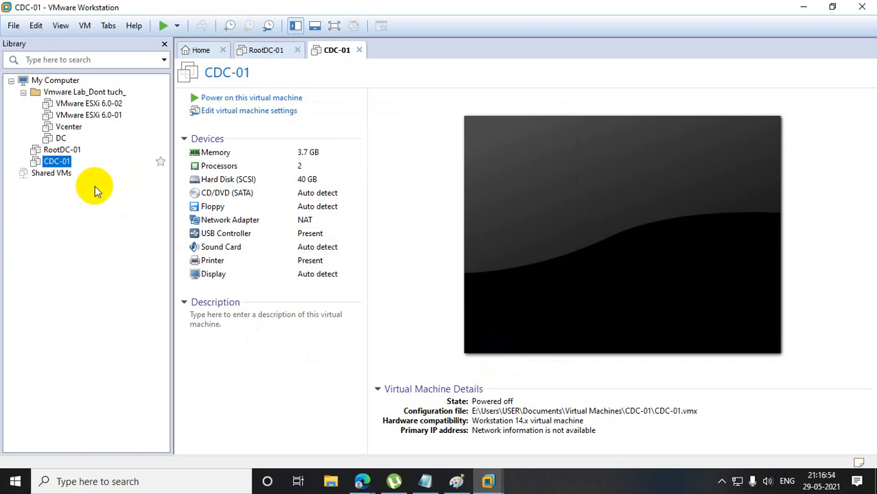
Rename the RootDC-01 virtual machine to RootDC-01.hp.com.
{"action": "right_click", "coordinate": [73, 157]}
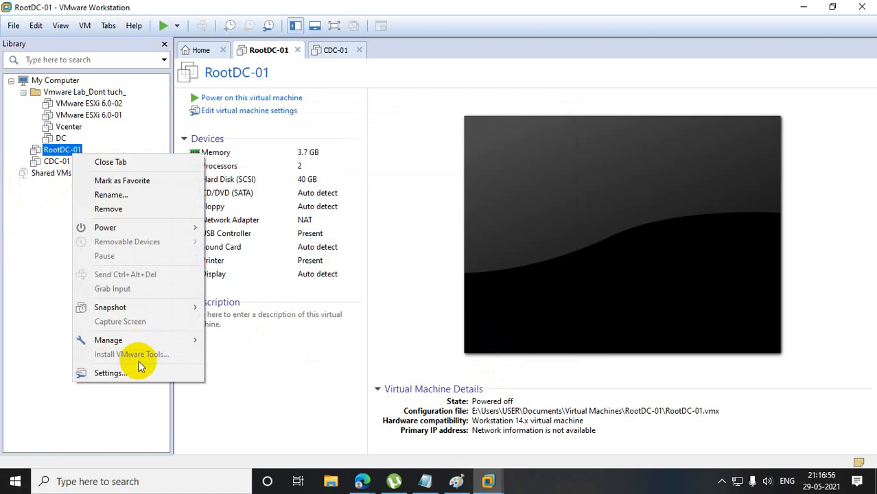
{"action": "left_click", "coordinate": [110, 195]}
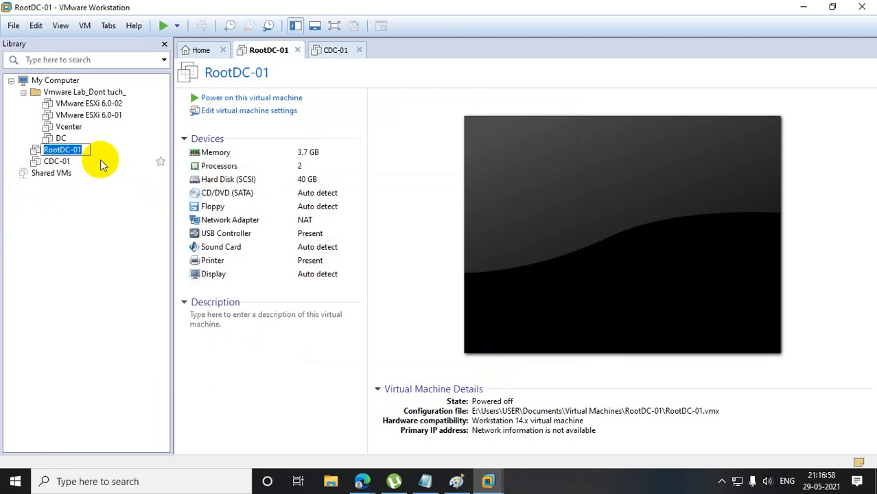
{"action": "left_click", "coordinate": [84, 147]}
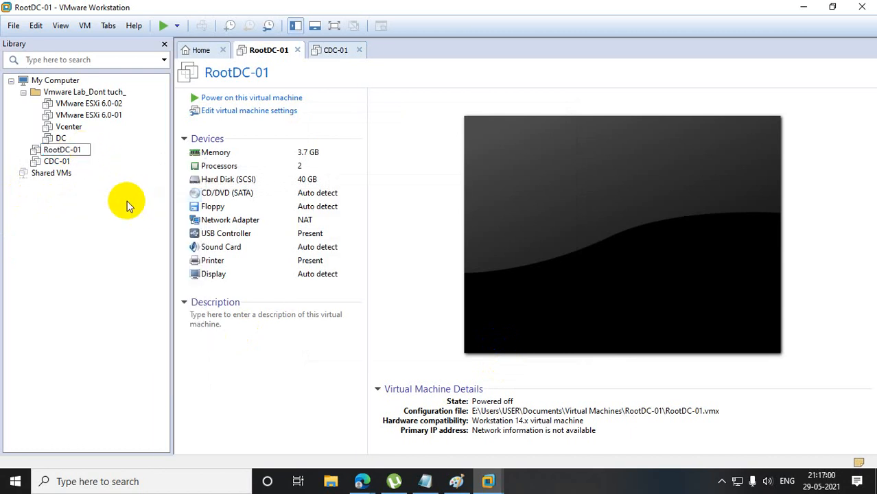
{"action": "type", "text": ".hp.com"}
{"action": "key", "text": "Return"}
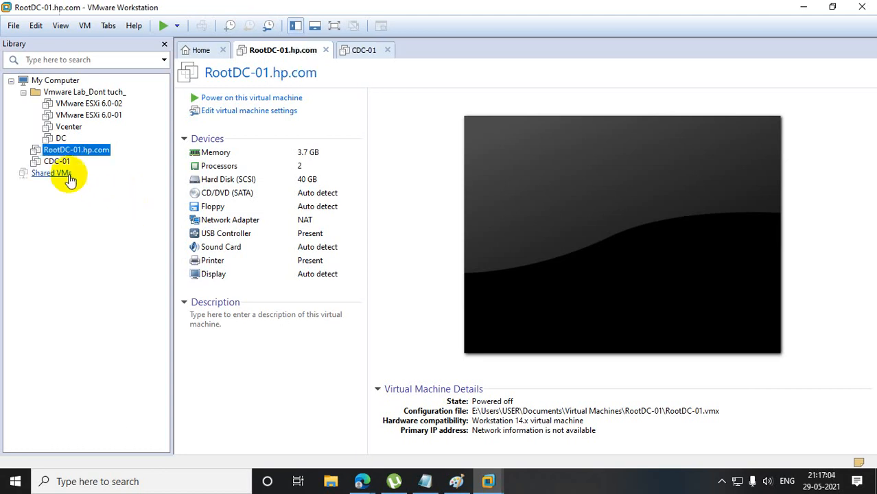
Rename the CDC-01 virtual machine to CDC-01.uk.hp.com.
{"action": "right_click", "coordinate": [53, 161]}
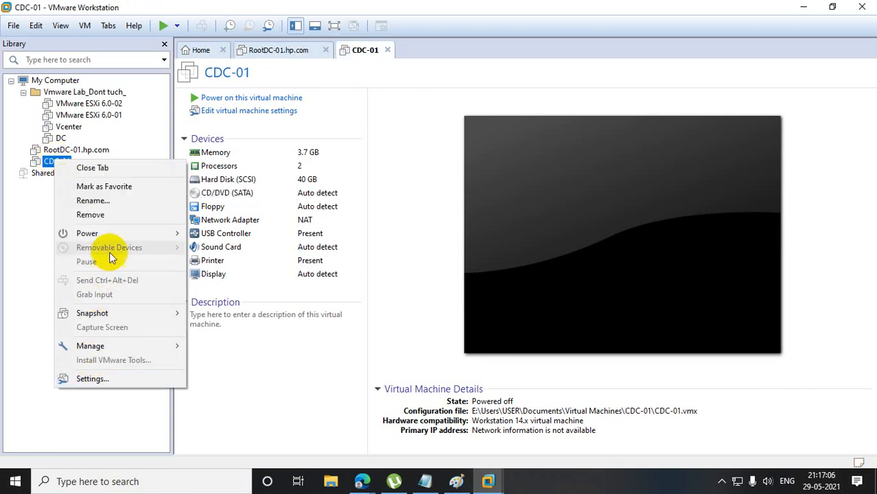
{"action": "left_click", "coordinate": [103, 202]}
{"action": "left_click", "coordinate": [74, 160]}
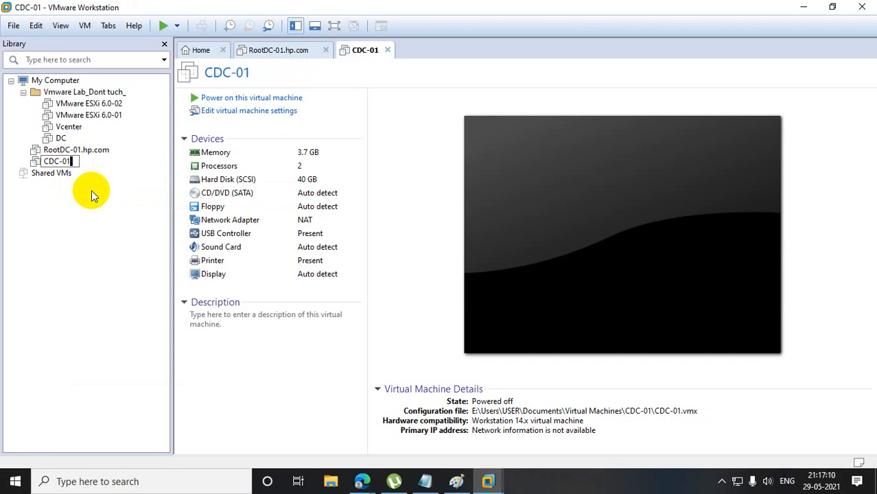
{"action": "type", "text": ".uk.hp.com"}
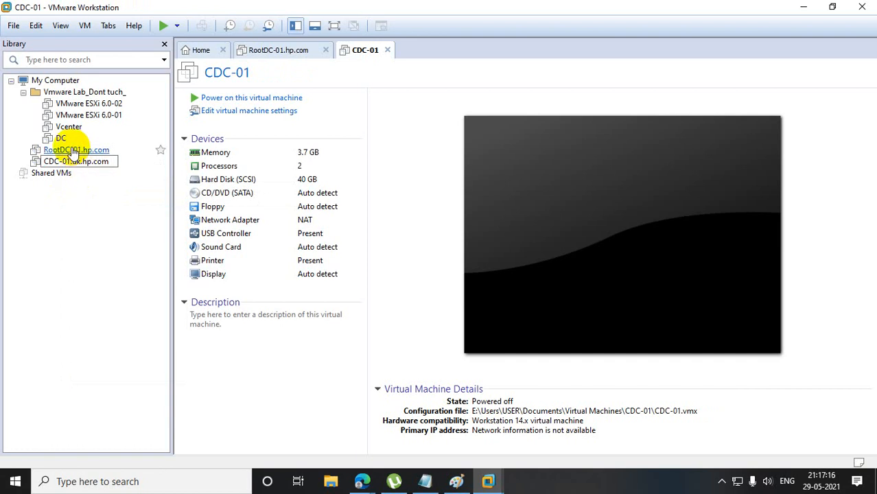
{"action": "left_click", "coordinate": [80, 213]}
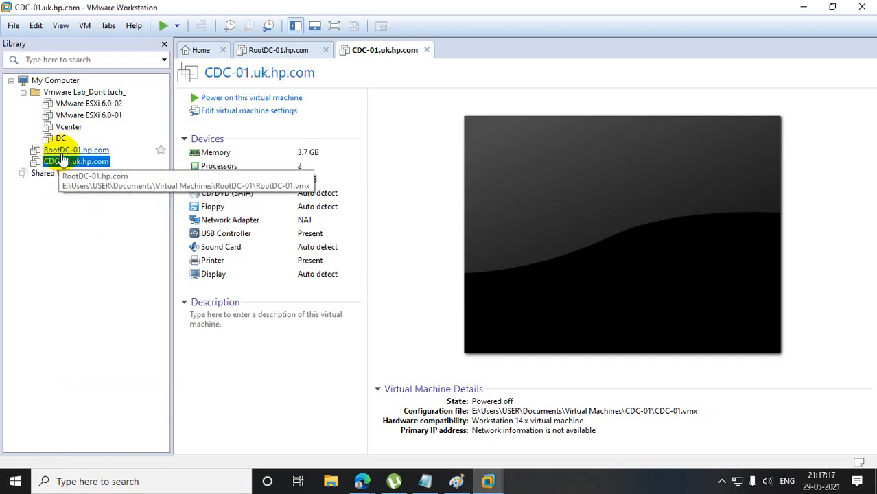
Change the root domain controller machine's name to ROOTDC-01.hp.com with the ROOTDC prefix in capitals.
{"action": "right_click", "coordinate": [76, 150]}
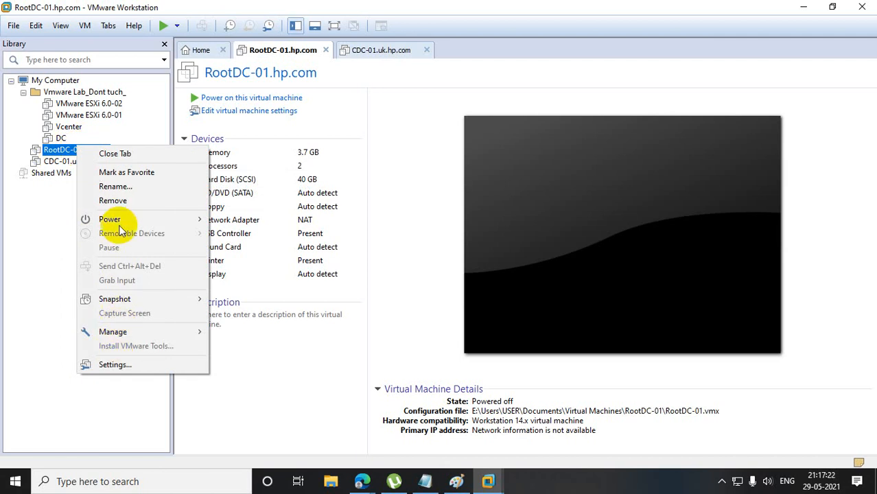
{"action": "left_click", "coordinate": [118, 192]}
{"action": "left_click", "coordinate": [66, 149]}
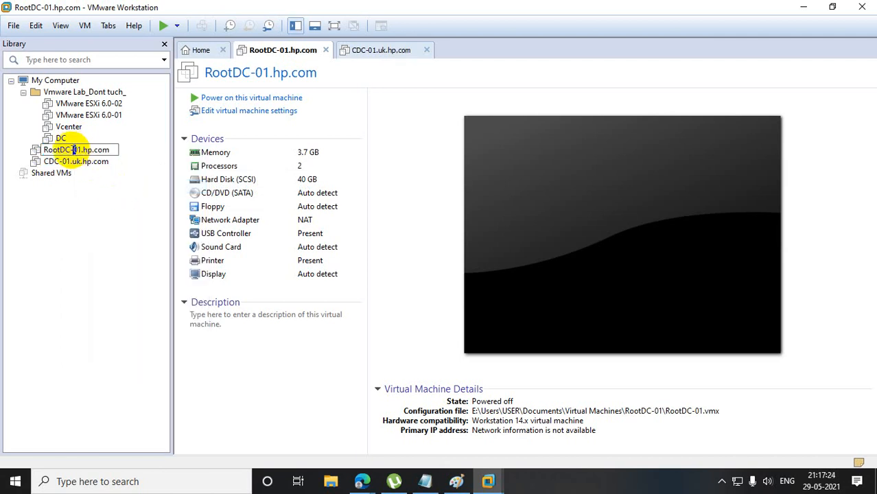
{"action": "left_click_drag", "start_coordinate": [70, 150], "coordinate": [25, 150]}
{"action": "type", "text": "ROOT"}
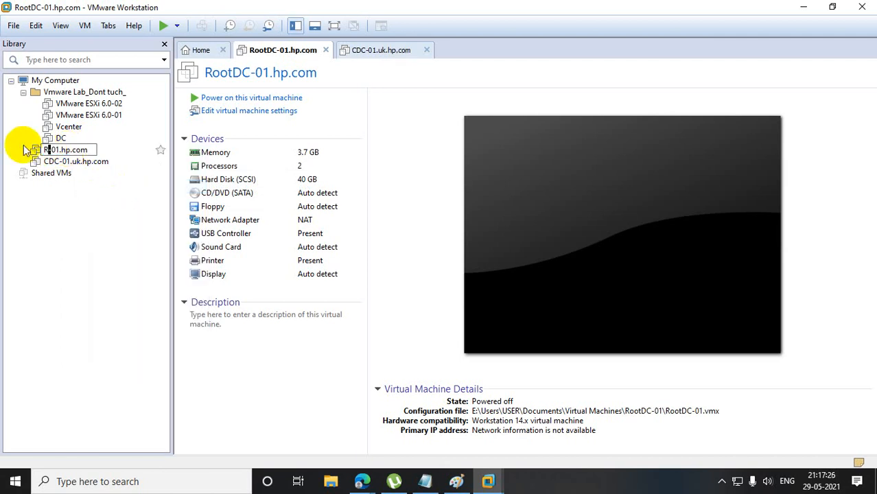
{"action": "type", "text": "DC"}
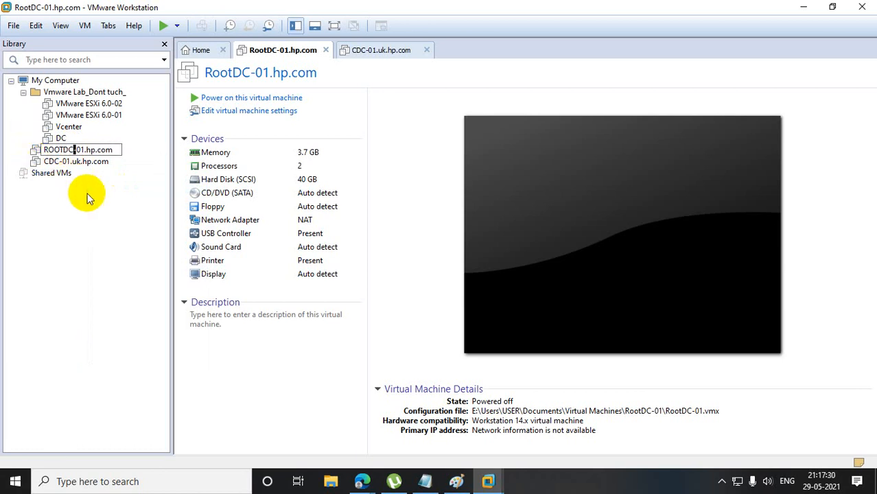
{"action": "key", "text": "Return"}
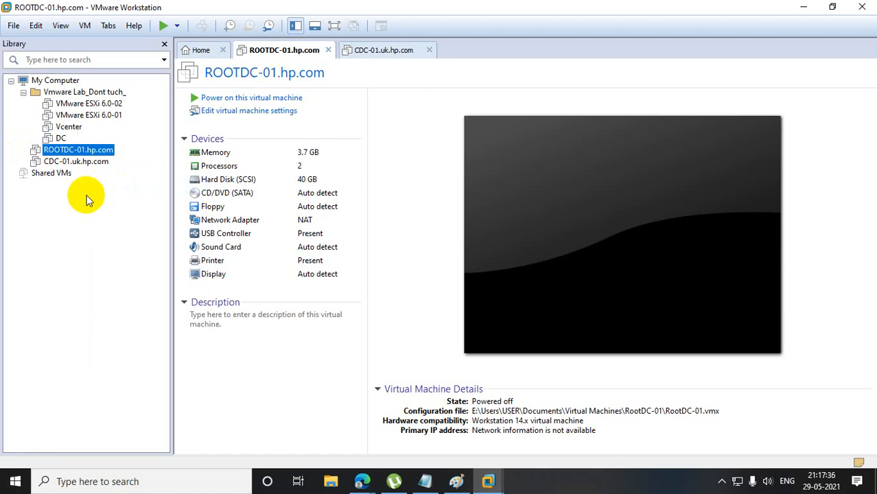
Switch the network adapter of the ROOTDC-01.hp.com virtual machine to the custom virtual network VMnet0 and save the settings.
{"action": "right_click", "coordinate": [80, 153]}
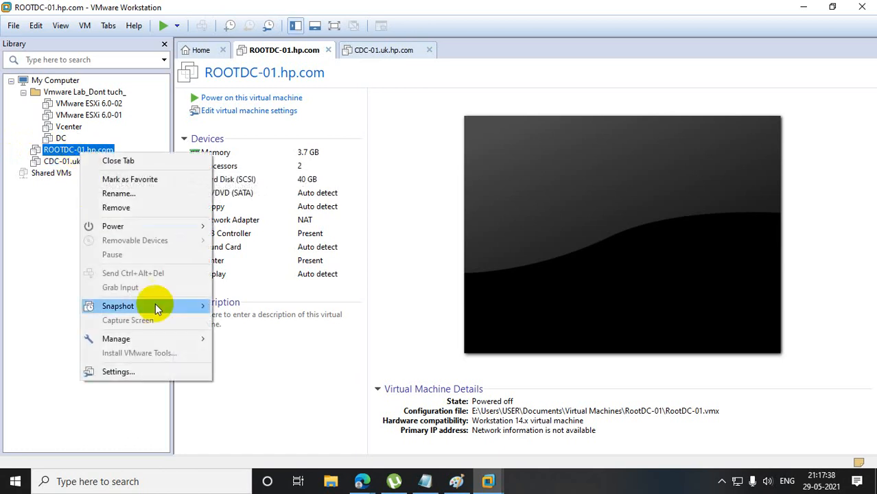
{"action": "left_click", "coordinate": [117, 371]}
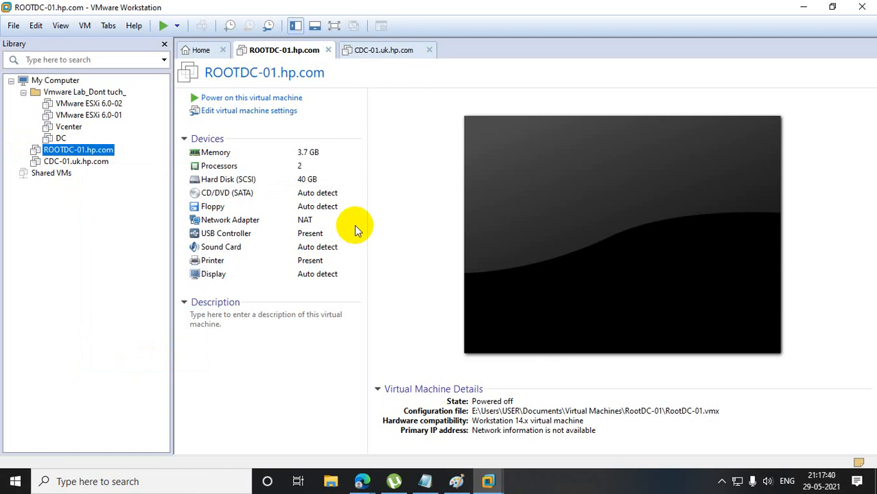
{"action": "left_click", "coordinate": [264, 142]}
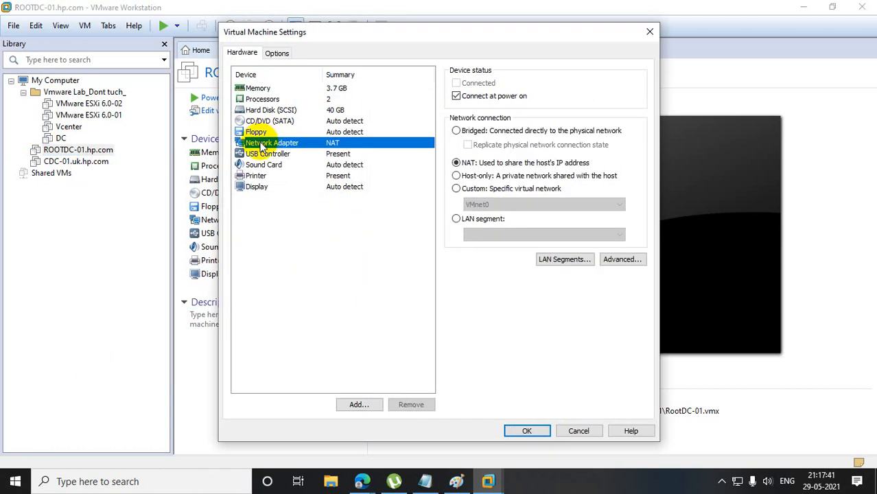
{"action": "left_click", "coordinate": [456, 188]}
{"action": "left_click", "coordinate": [526, 431]}
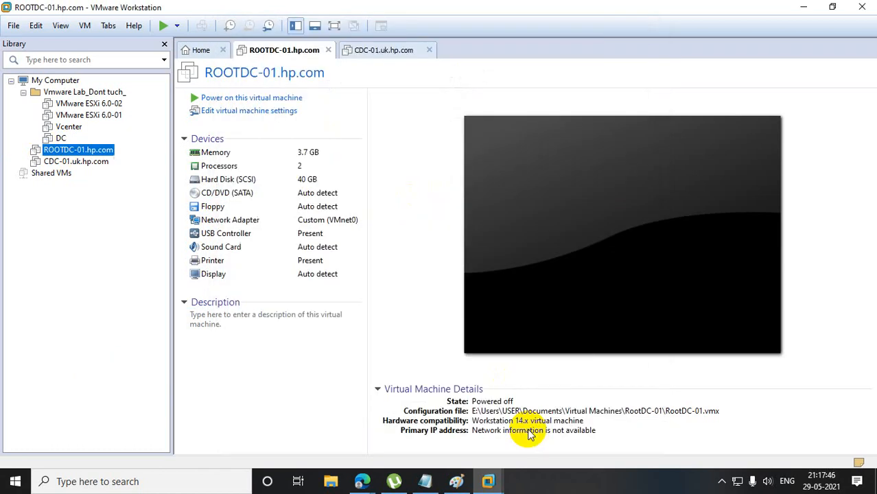
Set the CDC-01.uk.hp.com virtual machine's network adapter to Custom with VMnet0 and save the settings.
{"action": "left_click", "coordinate": [77, 165]}
{"action": "right_click", "coordinate": [77, 165]}
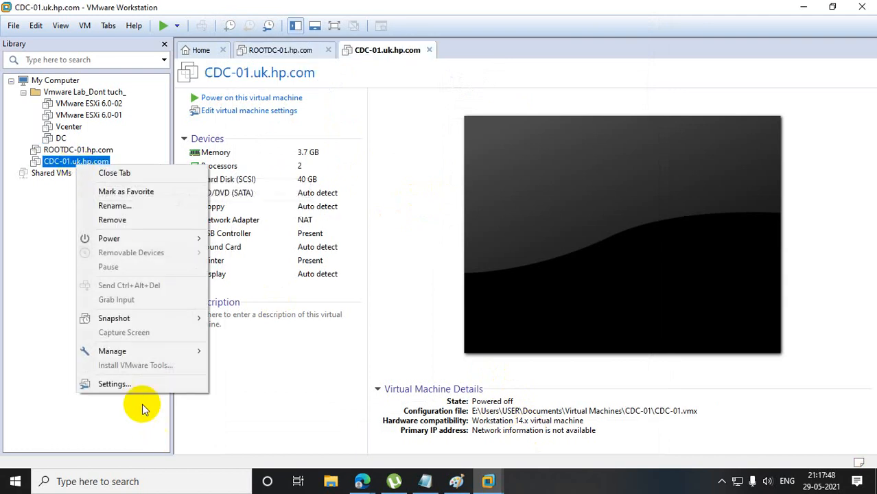
{"action": "left_click", "coordinate": [129, 383]}
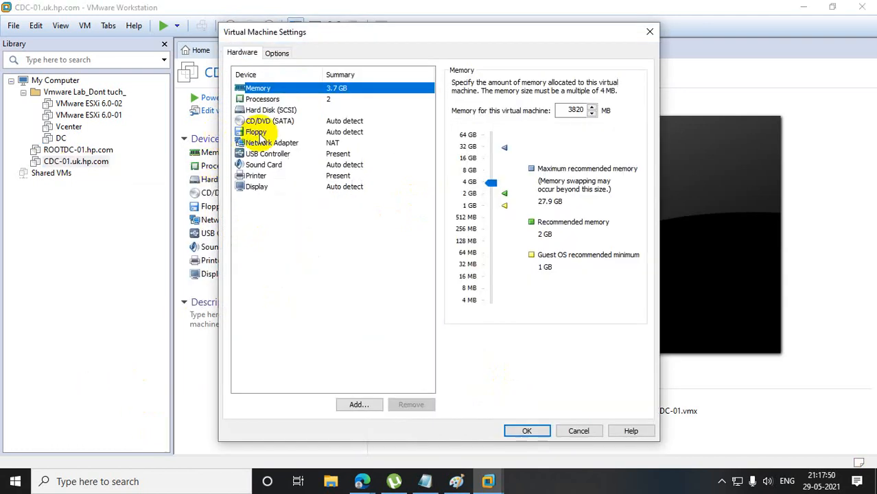
{"action": "left_click", "coordinate": [302, 143]}
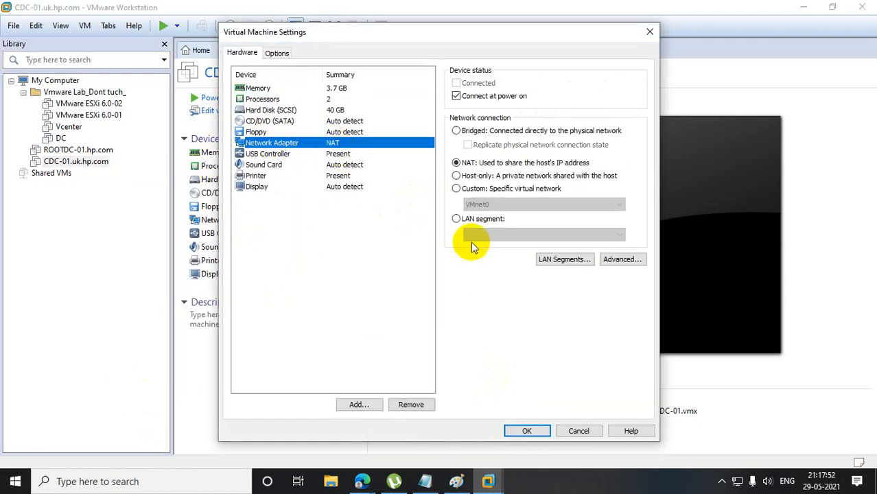
{"action": "left_click", "coordinate": [454, 191]}
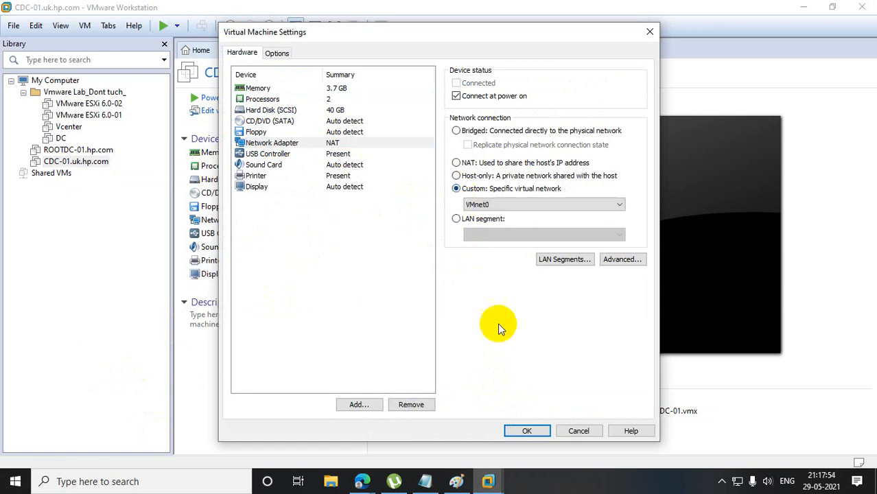
{"action": "left_click", "coordinate": [525, 430]}
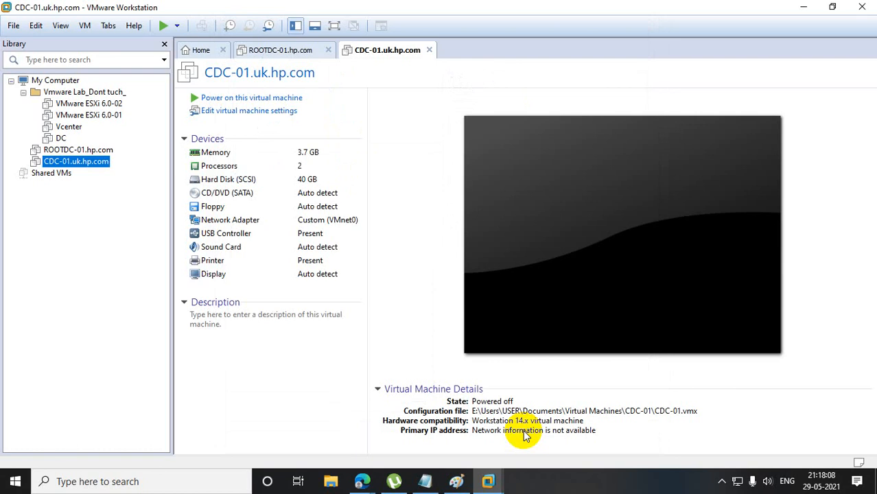
Power on ROOTDC-01.hp.com, close Server Manager, and dismiss the Shutdown Event Tracker without giving a reason.
{"action": "left_click", "coordinate": [110, 150]}
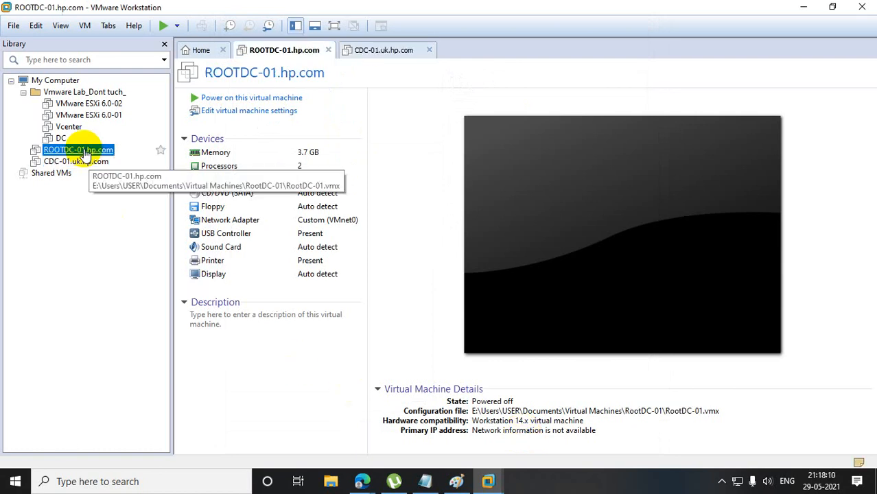
{"action": "left_click", "coordinate": [232, 98]}
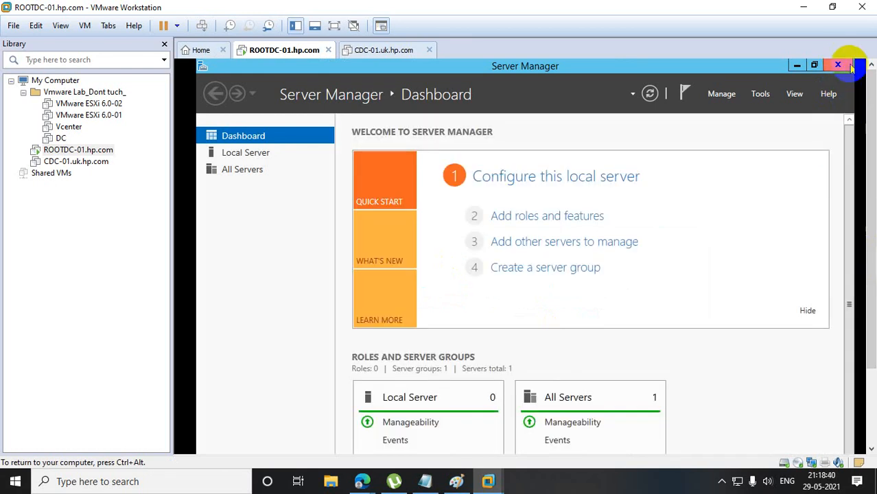
{"action": "left_click", "coordinate": [839, 66]}
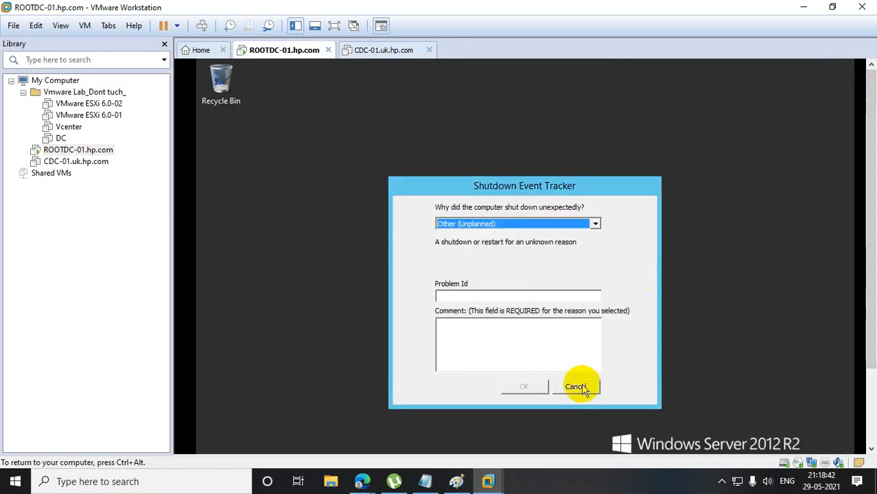
{"action": "left_click", "coordinate": [581, 388]}
Run sysprep on ROOTDC-01 using the Out-of-Box Experience (OOBE) cleanup action, with Generalize enabled and Reboot as the shutdown option.
{"action": "scroll", "coordinate": [861, 164], "scroll_direction": "down", "scroll_amount": 3}
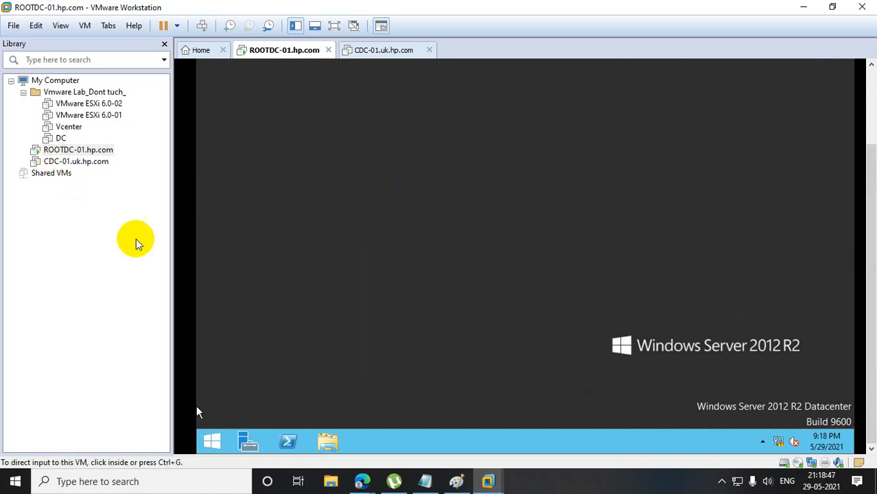
{"action": "right_click", "coordinate": [216, 438]}
{"action": "left_click", "coordinate": [248, 392]}
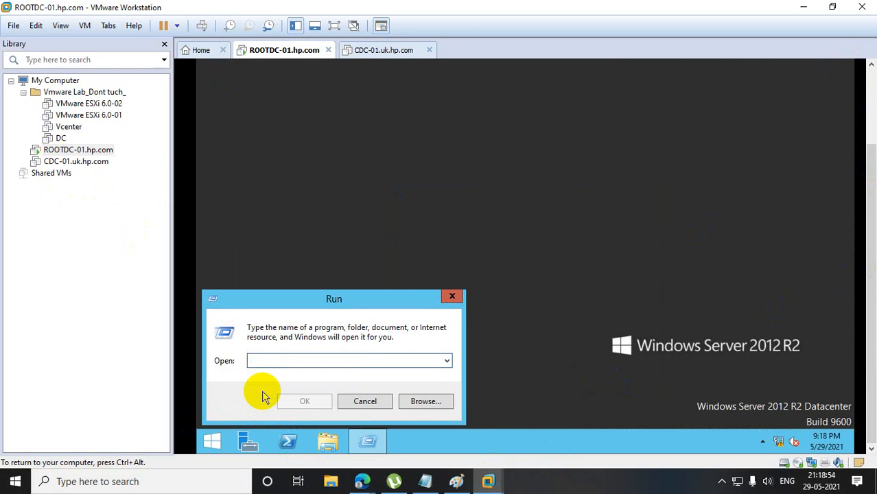
{"action": "type", "text": "sysprep"}
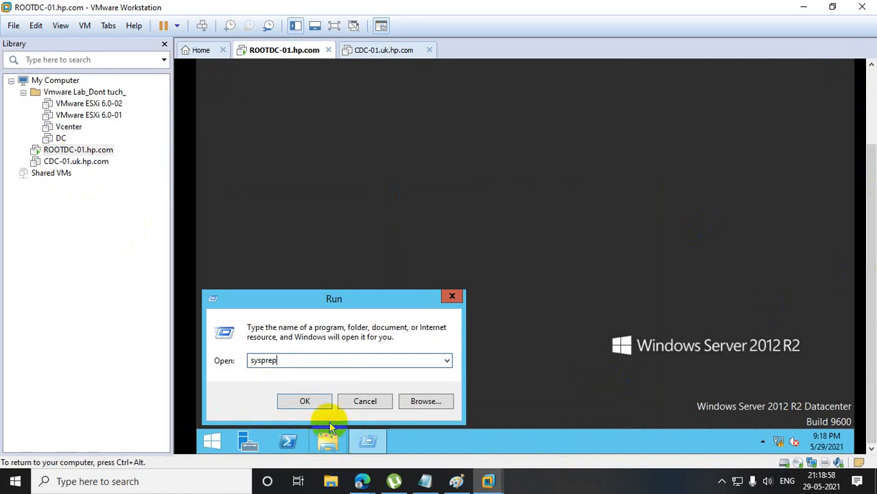
{"action": "left_click", "coordinate": [308, 401]}
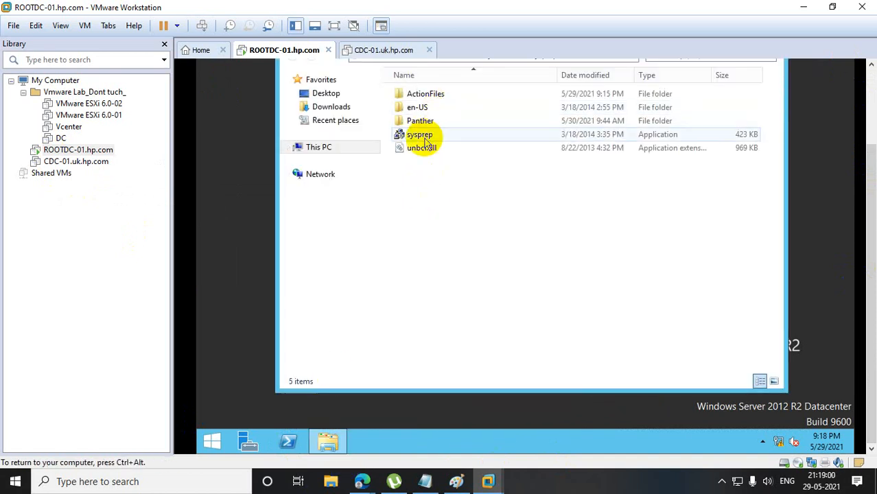
{"action": "double_click", "coordinate": [417, 134]}
{"action": "left_click", "coordinate": [446, 194]}
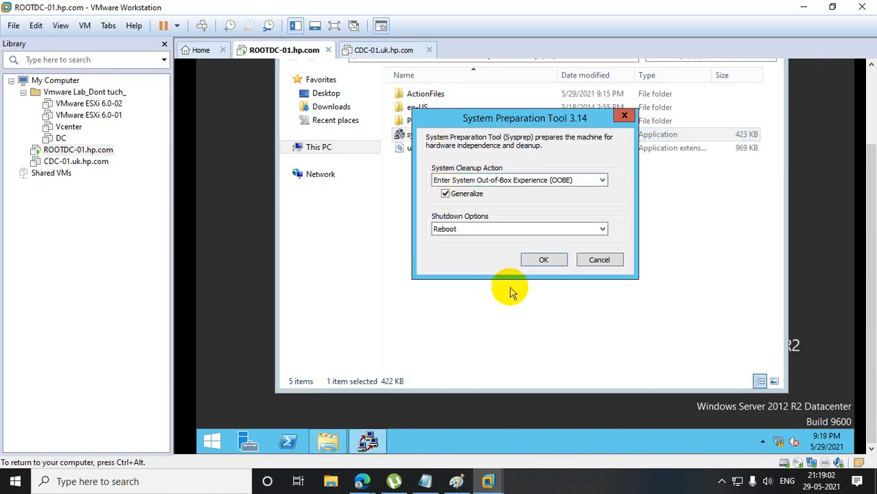
{"action": "left_click", "coordinate": [543, 260]}
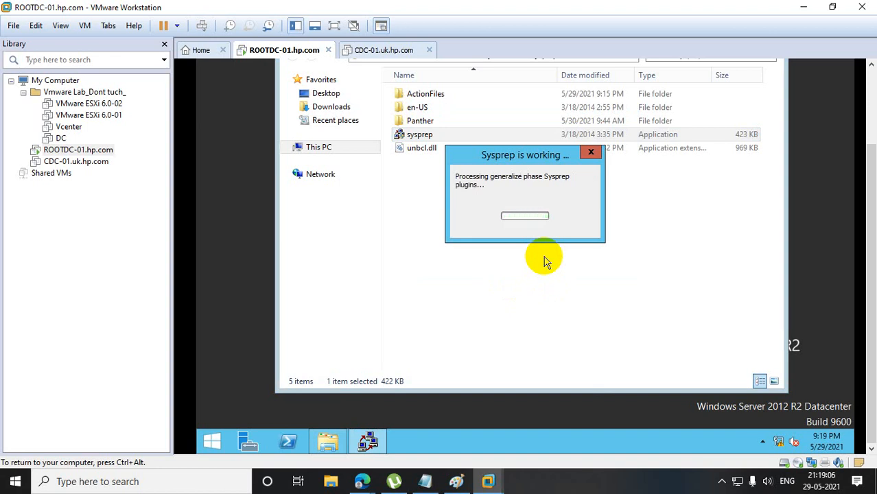
Power on the CDC-01.uk.hp.com virtual machine.
{"action": "left_click", "coordinate": [76, 161]}
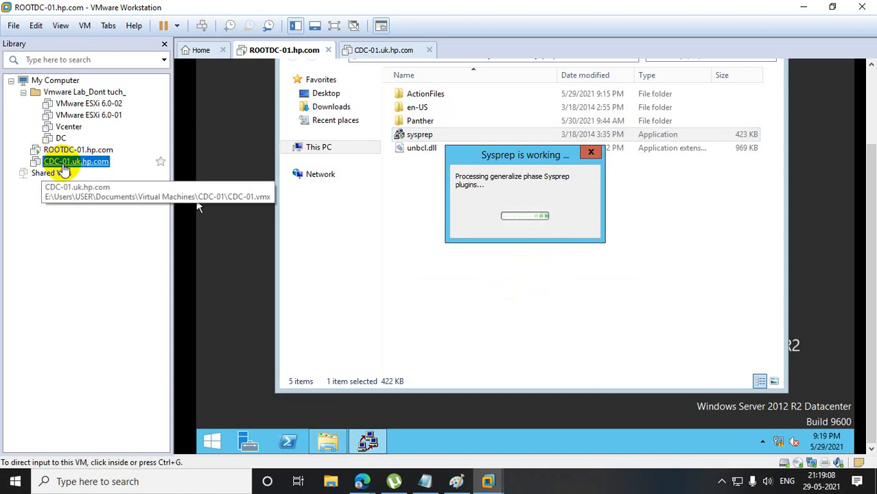
{"action": "left_click", "coordinate": [230, 97]}
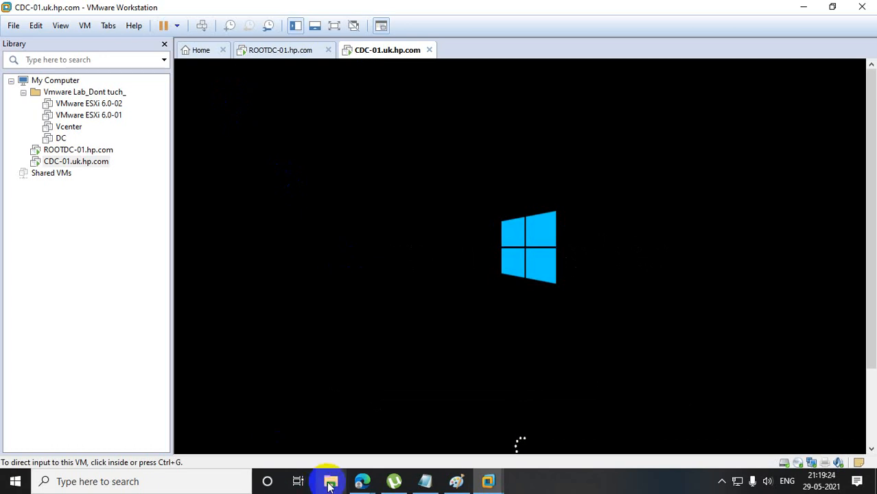
Check the Google Meet call in the browser, return to VMware Workstation, and dismiss the presenting notification.
{"action": "mouse_move", "coordinate": [358, 476]}
{"action": "left_click", "coordinate": [323, 435]}
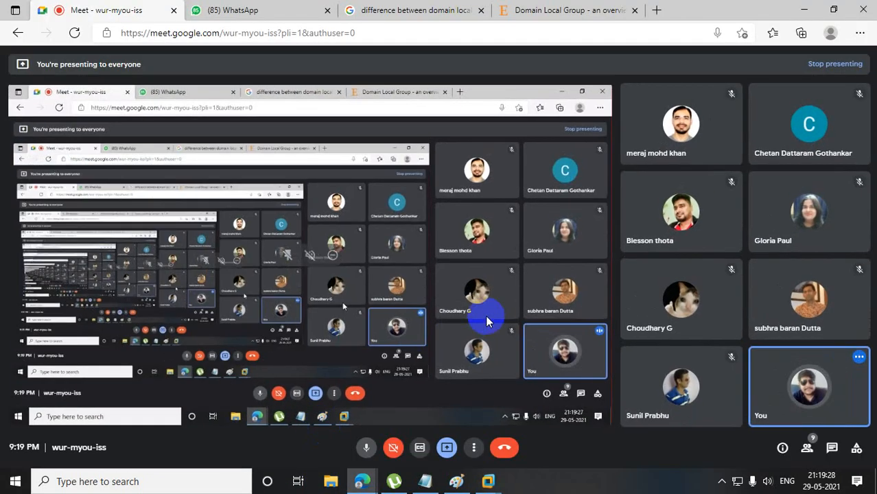
{"action": "left_click", "coordinate": [805, 8]}
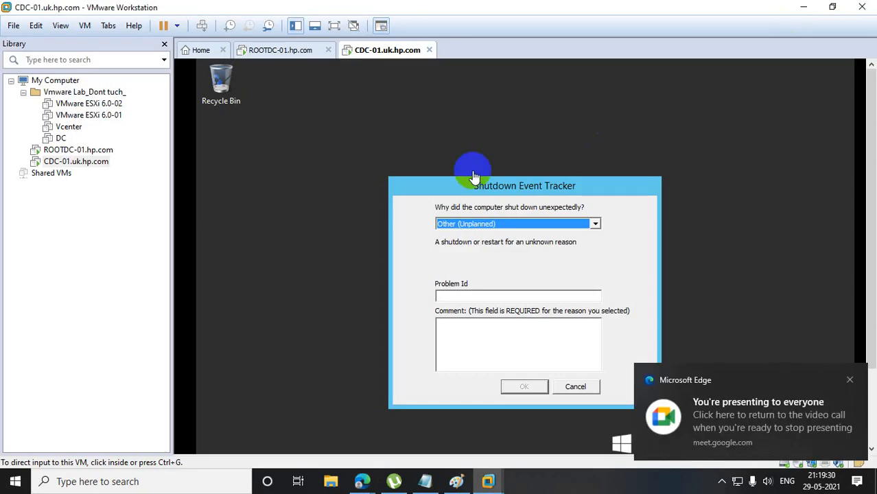
{"action": "left_click", "coordinate": [850, 377]}
Run sysprep on CDC-01 using the Out-of-Box Experience (OOBE) cleanup action, with Generalize enabled and Reboot as the shutdown option.
{"action": "left_click_drag", "start_coordinate": [872, 313], "coordinate": [873, 392]}
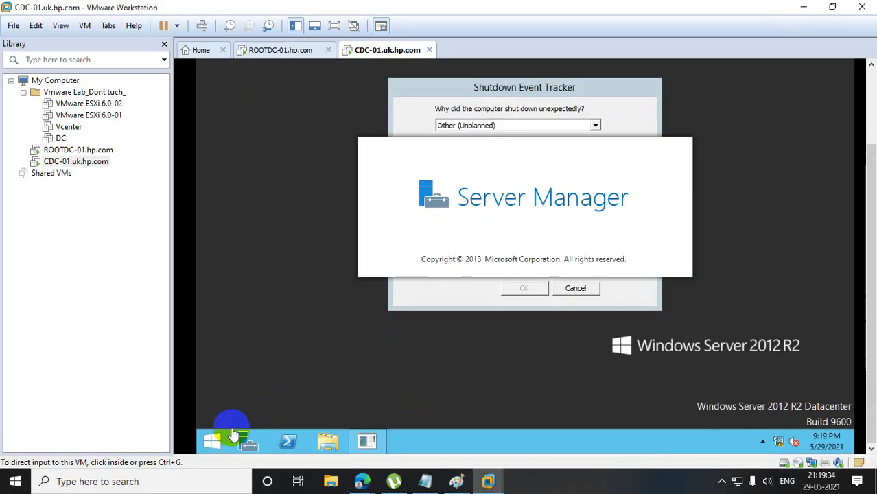
{"action": "left_click", "coordinate": [210, 448]}
{"action": "right_click", "coordinate": [215, 444]}
{"action": "type", "text": "r"}
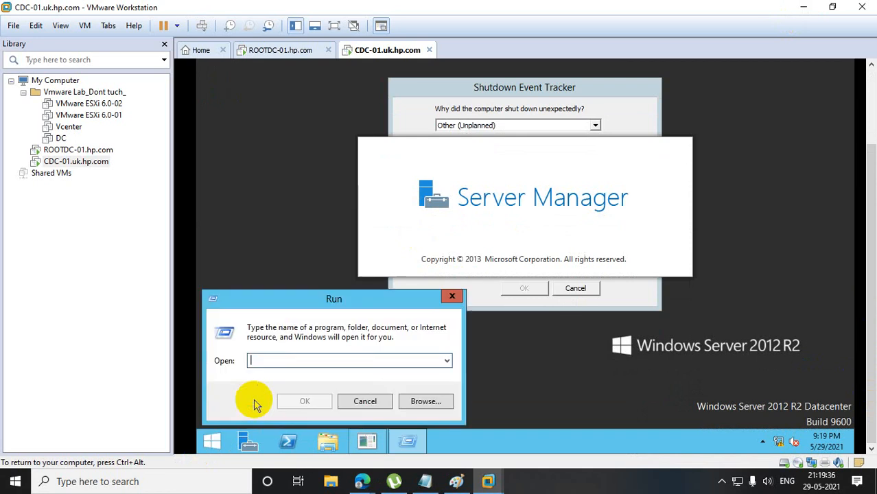
{"action": "type", "text": "sysprep"}
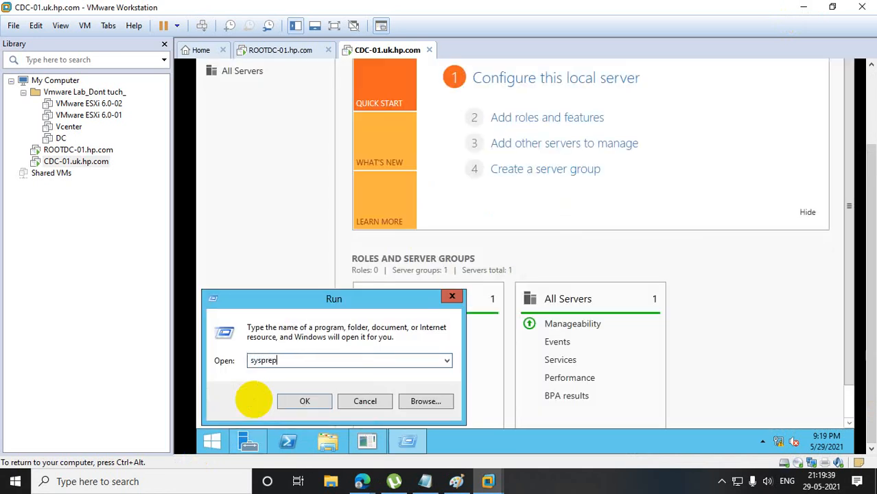
{"action": "key", "text": "Return"}
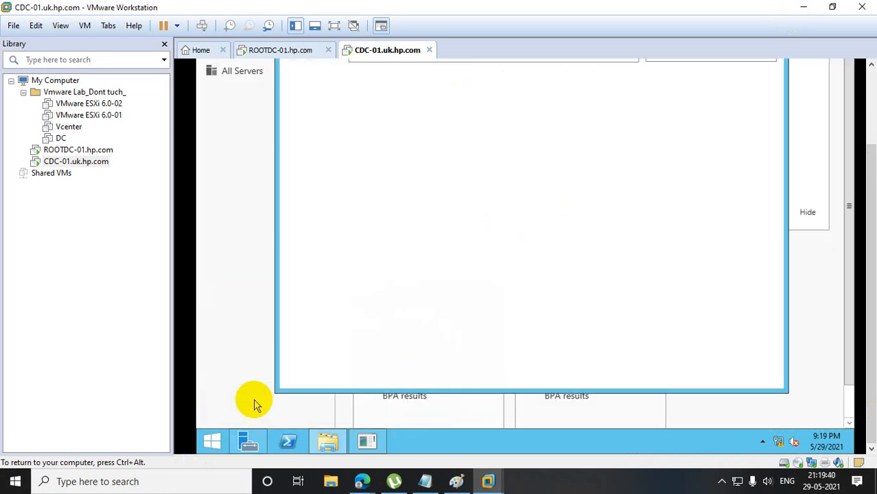
{"action": "left_click", "coordinate": [417, 148]}
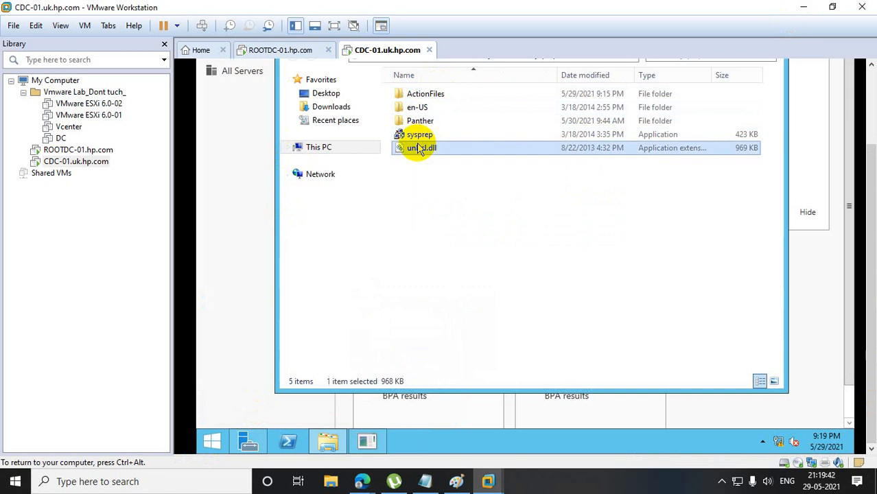
{"action": "double_click", "coordinate": [418, 136]}
{"action": "left_click", "coordinate": [446, 195]}
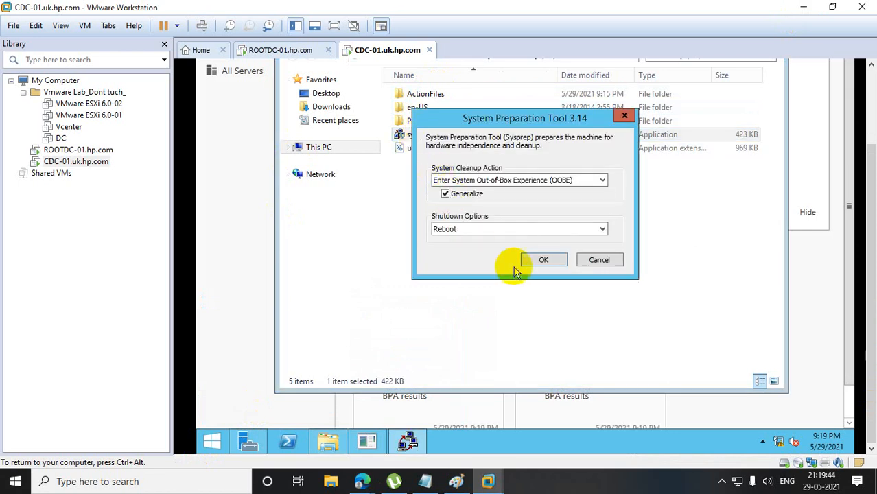
{"action": "left_click", "coordinate": [542, 260]}
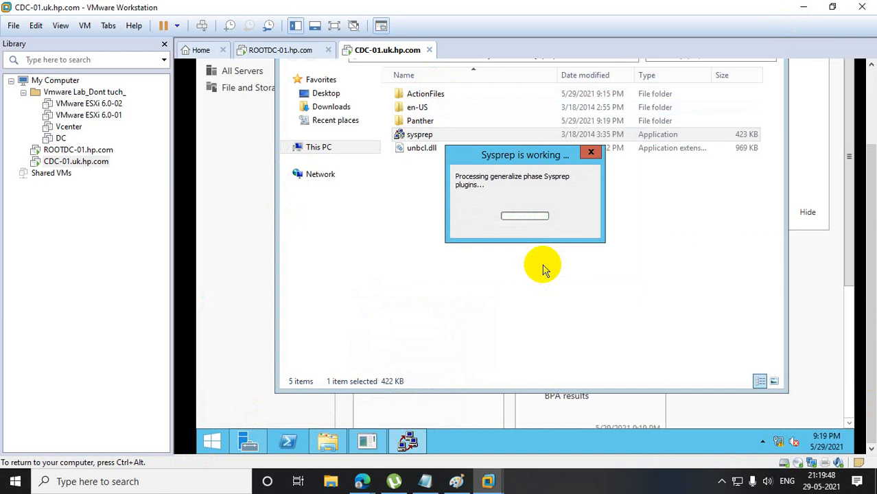
On ROOTDC-01, keep the United States region, English language and US keyboard settings, and accept the license terms.
{"action": "left_click", "coordinate": [65, 149]}
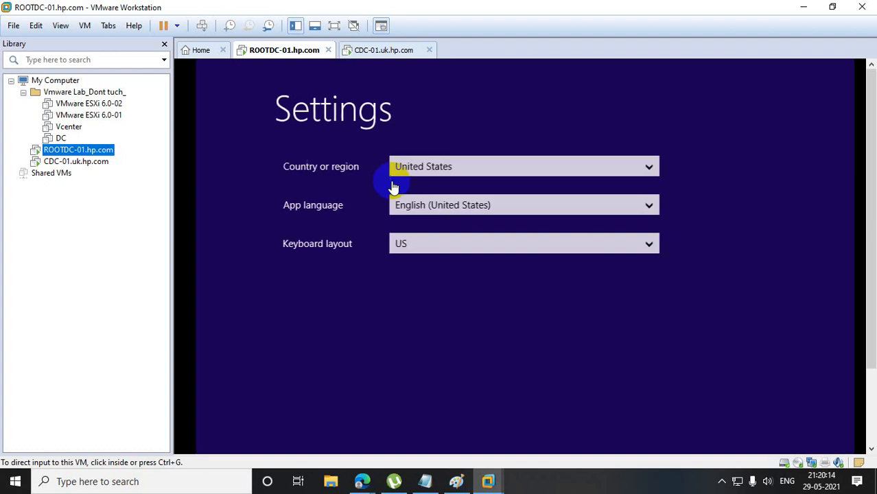
{"action": "left_click_drag", "start_coordinate": [872, 232], "coordinate": [871, 295]}
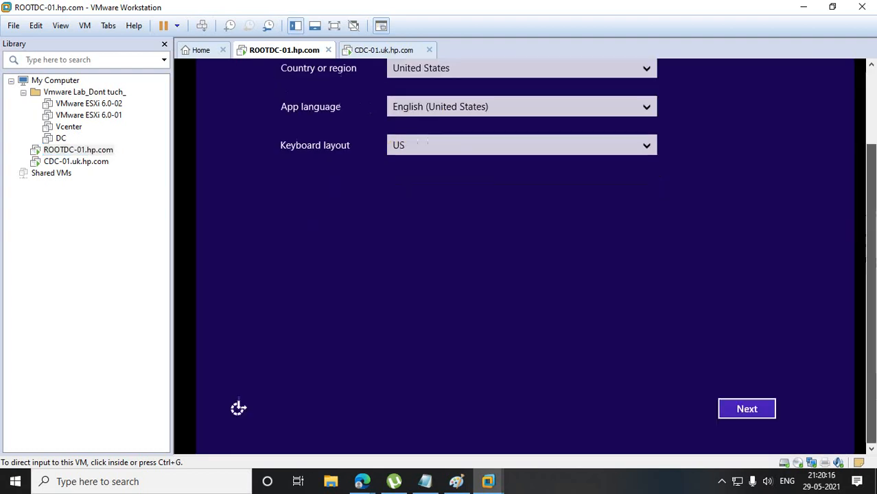
{"action": "left_click", "coordinate": [727, 410]}
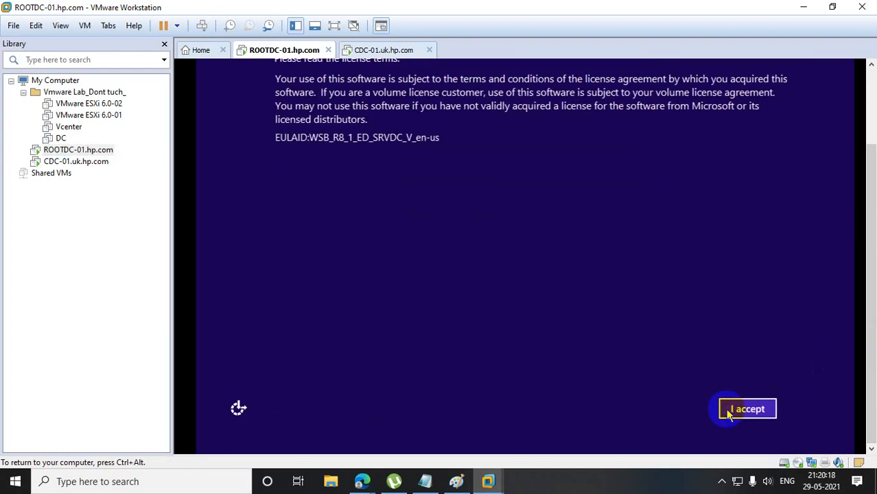
{"action": "left_click", "coordinate": [740, 407]}
Enter and confirm the built-in Administrator account's password on ROOTDC-01 and finish the Windows setup.
{"action": "left_click", "coordinate": [405, 117]}
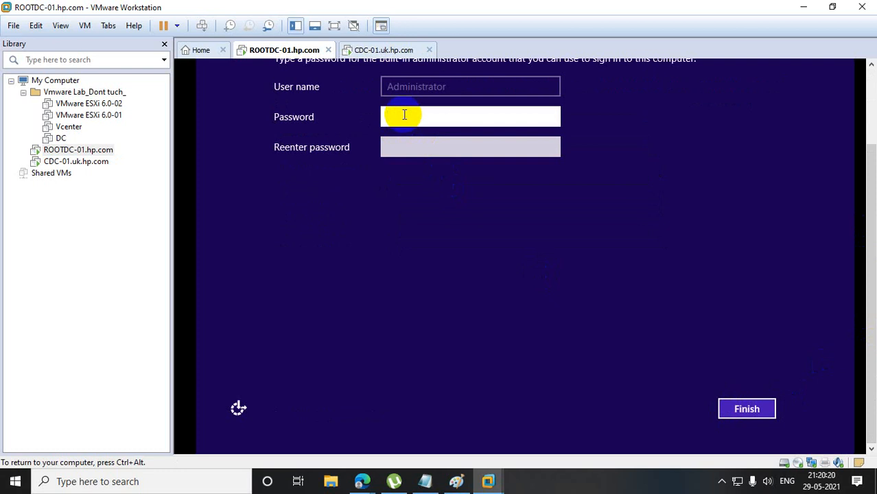
{"action": "type", "text": "••••••••••••"}
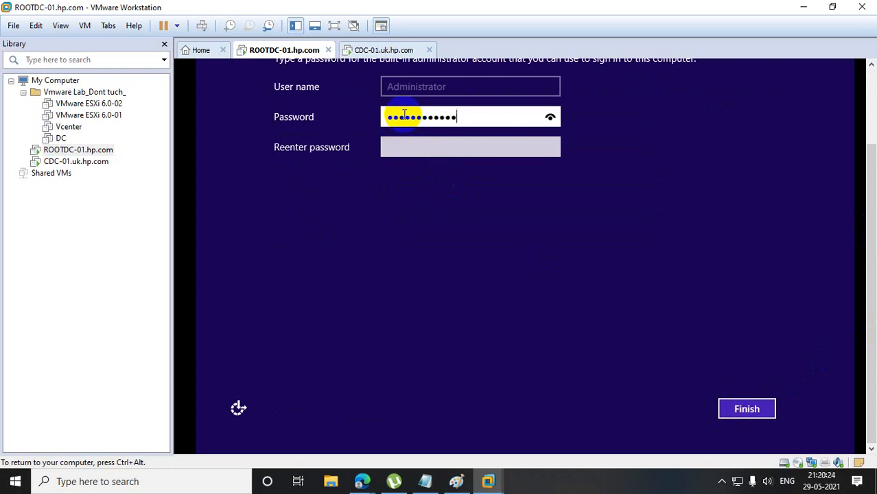
{"action": "left_click", "coordinate": [425, 140]}
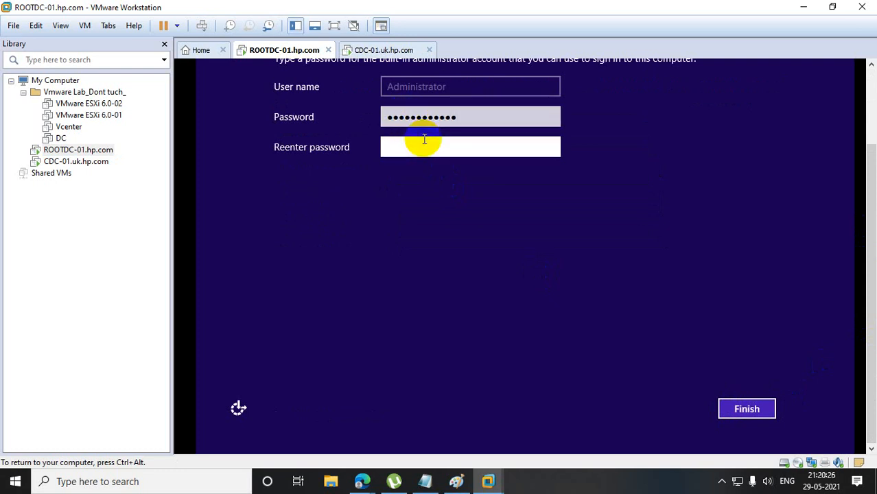
{"action": "type", "text": "•••••••••"}
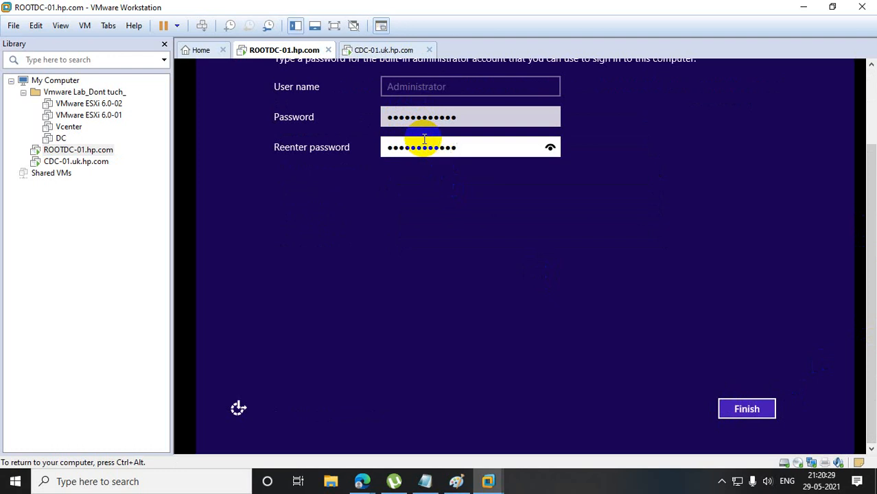
{"action": "left_click", "coordinate": [736, 412]}
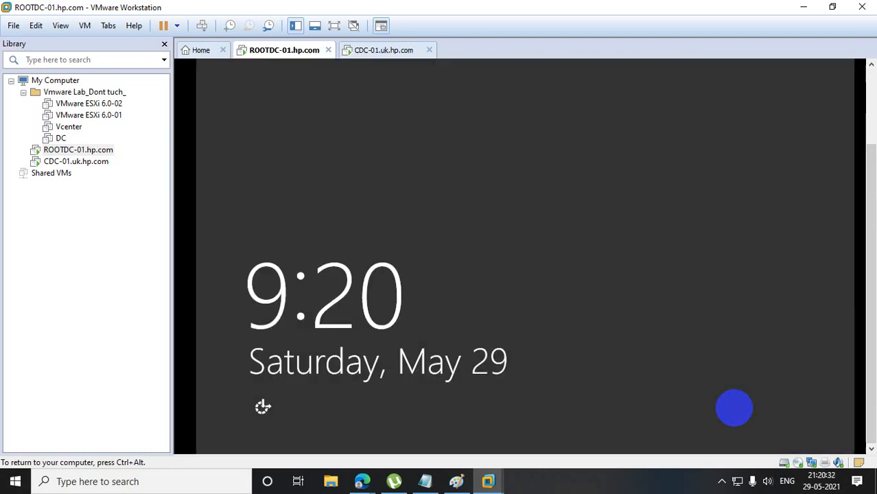
Unlock ROOTDC-01 and sign in as Administrator with the account password.
{"action": "key", "text": "ctrl+alt"}
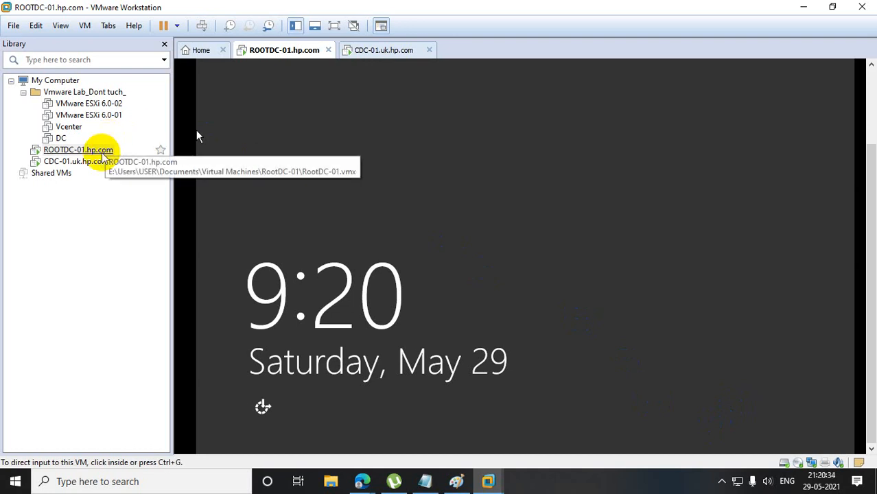
{"action": "right_click", "coordinate": [99, 150]}
{"action": "left_click", "coordinate": [168, 276]}
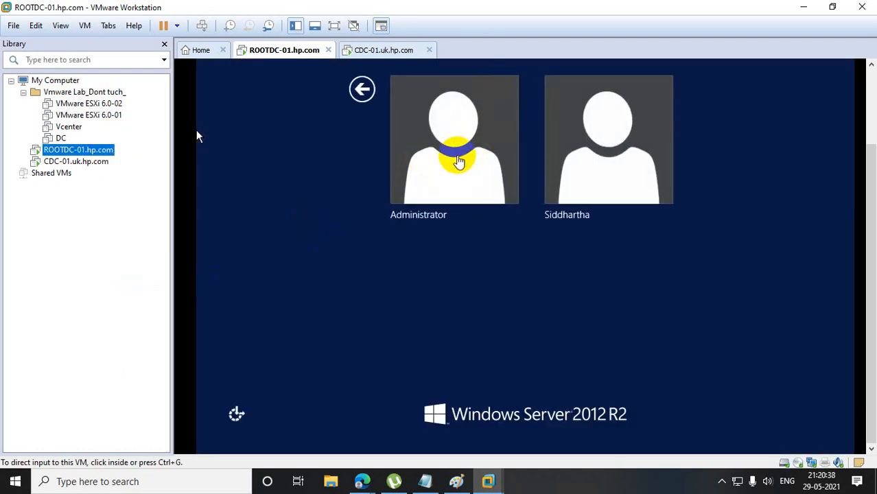
{"action": "left_click", "coordinate": [452, 160]}
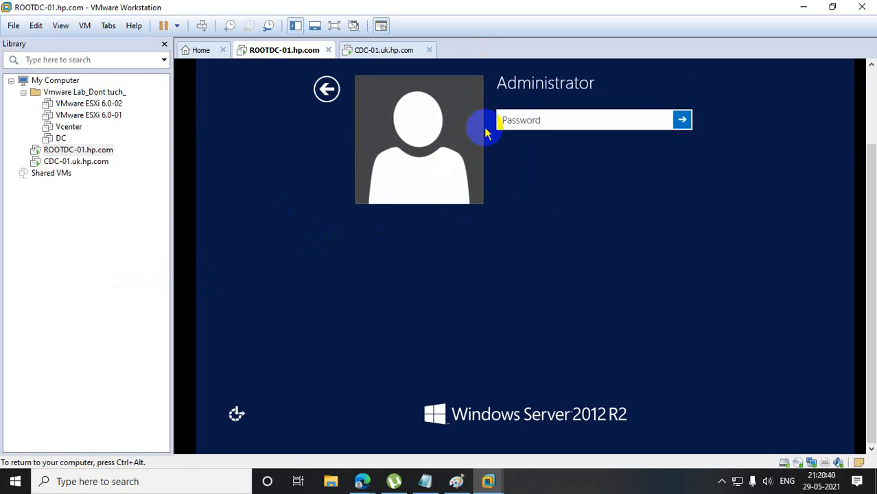
{"action": "left_click", "coordinate": [511, 124]}
{"action": "type", "text": "********"}
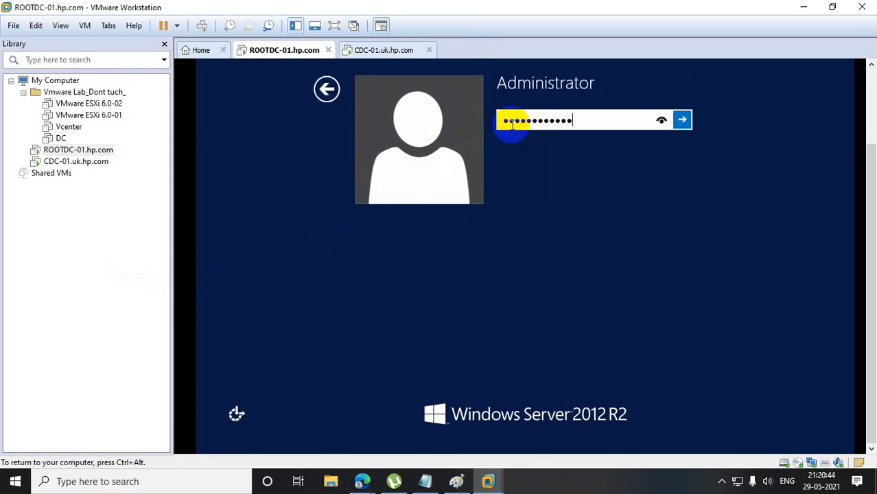
{"action": "key", "text": "Return"}
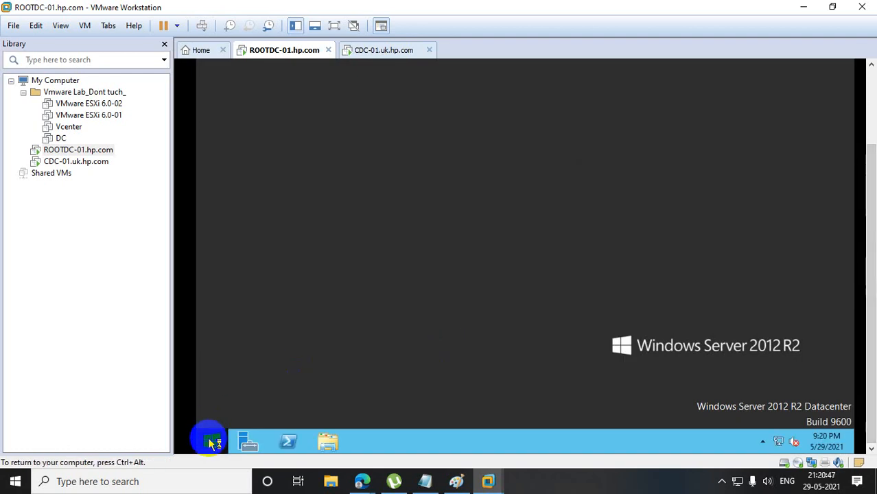
Open Computer Management on ROOTDC-01 by running compmgmt.msc, and display the Users folder under Local Users and Groups.
{"action": "right_click", "coordinate": [210, 440]}
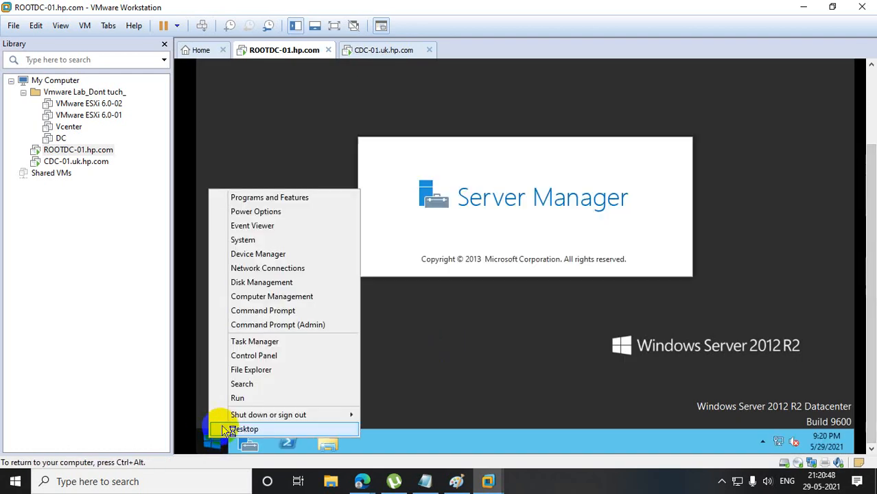
{"action": "left_click", "coordinate": [258, 398]}
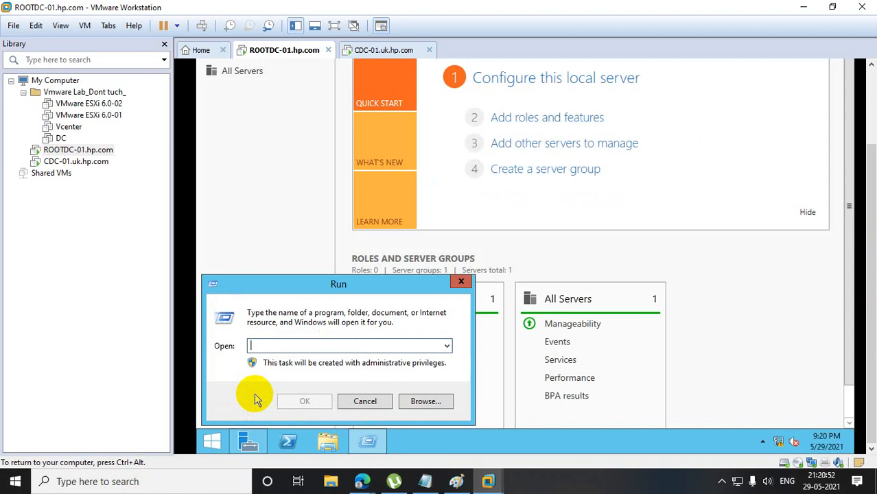
{"action": "type", "text": "comp"}
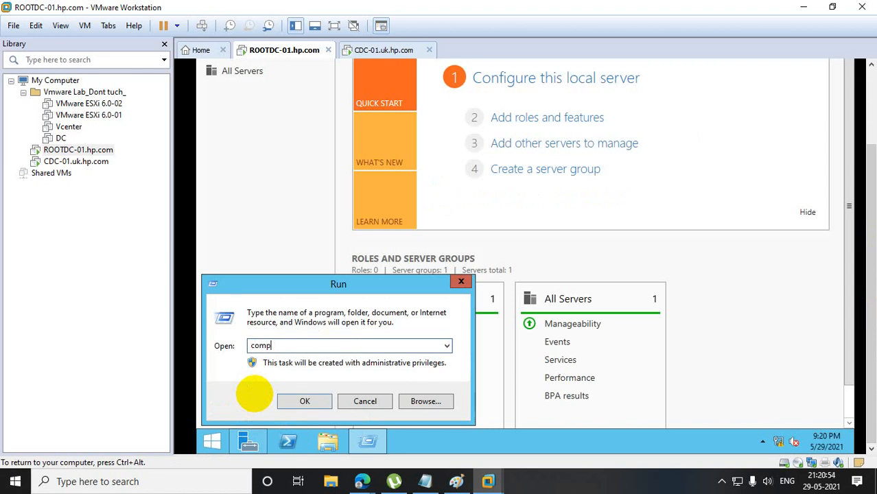
{"action": "type", "text": "mgmt.m"}
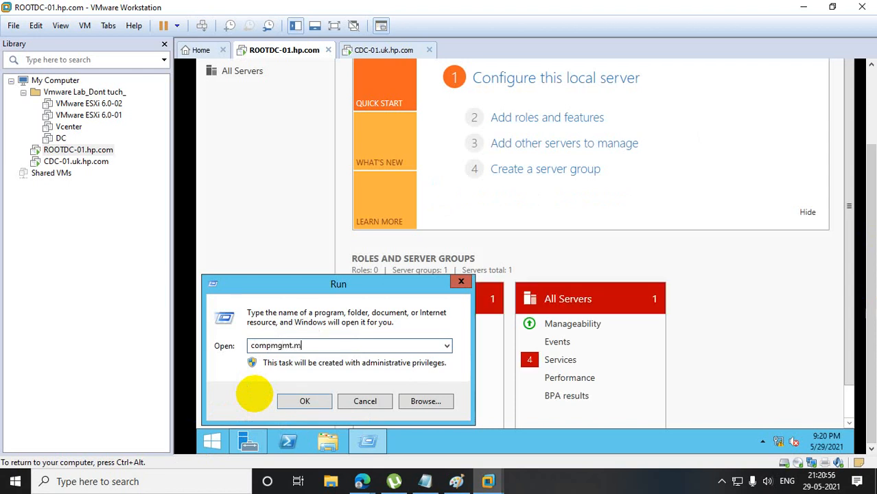
{"action": "type", "text": "sc"}
{"action": "key", "text": "Return"}
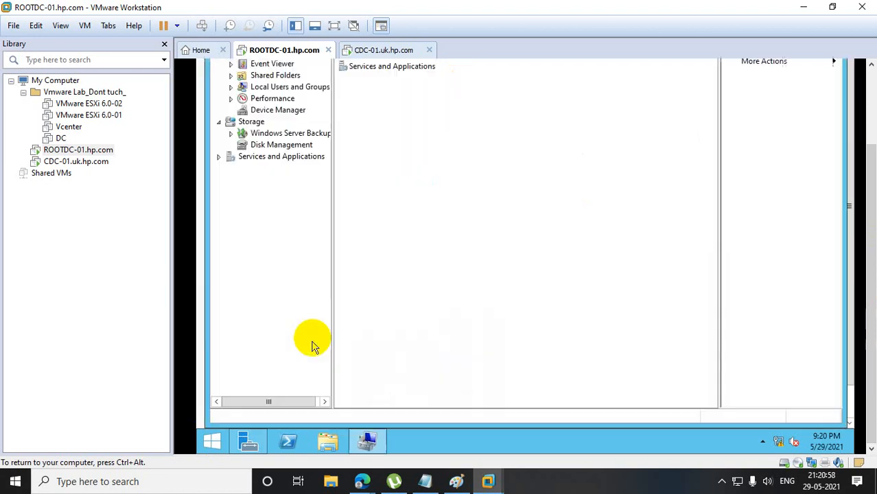
{"action": "left_click_drag", "start_coordinate": [871, 182], "coordinate": [871, 114]}
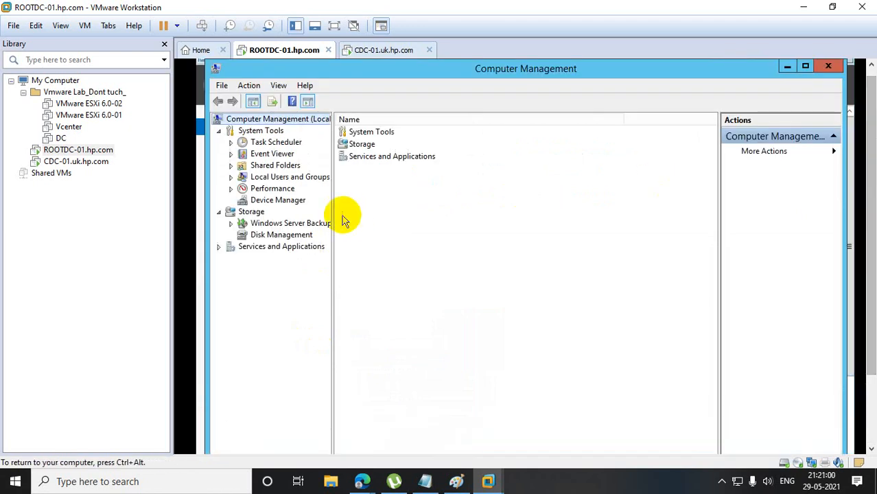
{"action": "left_click", "coordinate": [231, 177]}
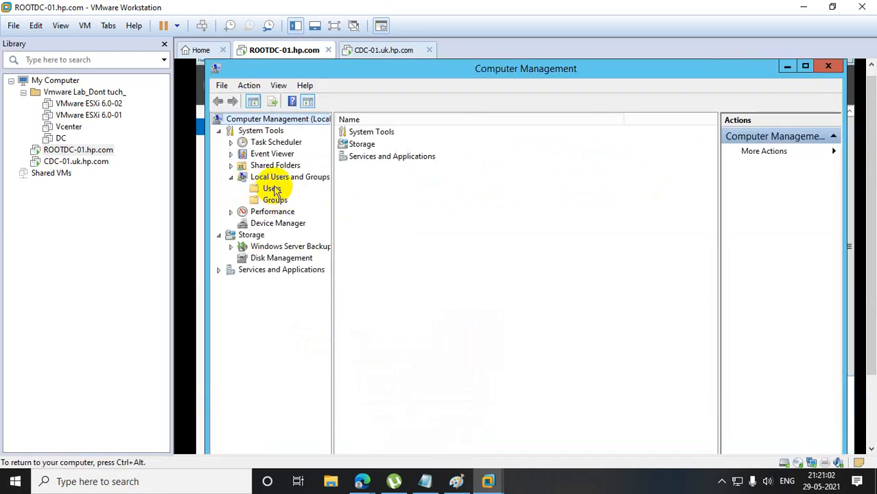
{"action": "left_click", "coordinate": [272, 189]}
{"action": "left_click", "coordinate": [368, 156]}
{"action": "right_click", "coordinate": [370, 158]}
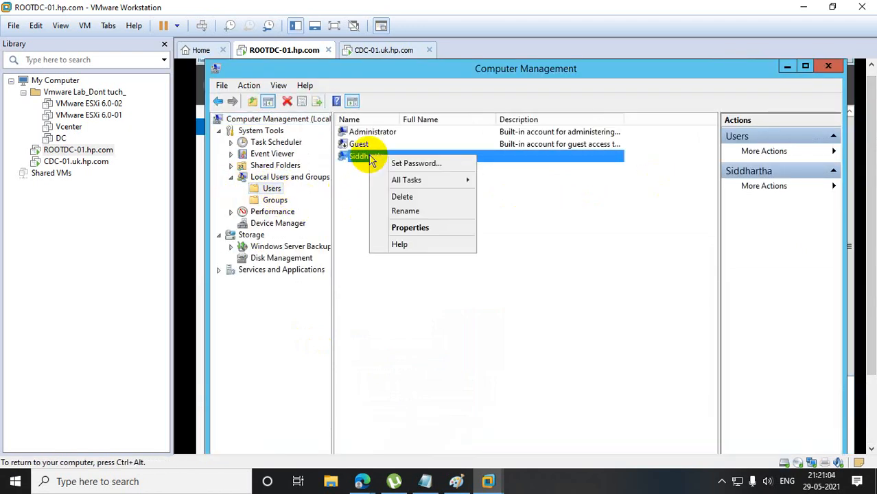
{"action": "left_click", "coordinate": [402, 164]}
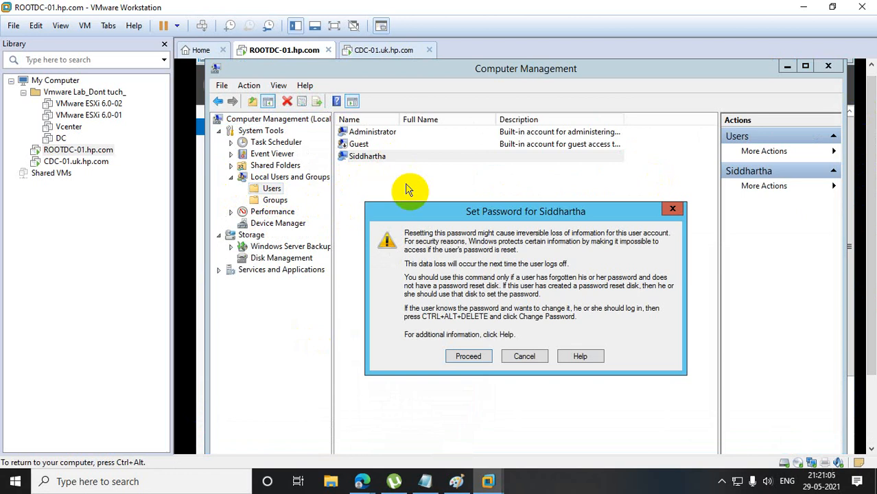
{"action": "left_click", "coordinate": [673, 206]}
Delete the extra local administrator account listed below Guest, accepting both warnings, and close Computer Management.
{"action": "right_click", "coordinate": [357, 157]}
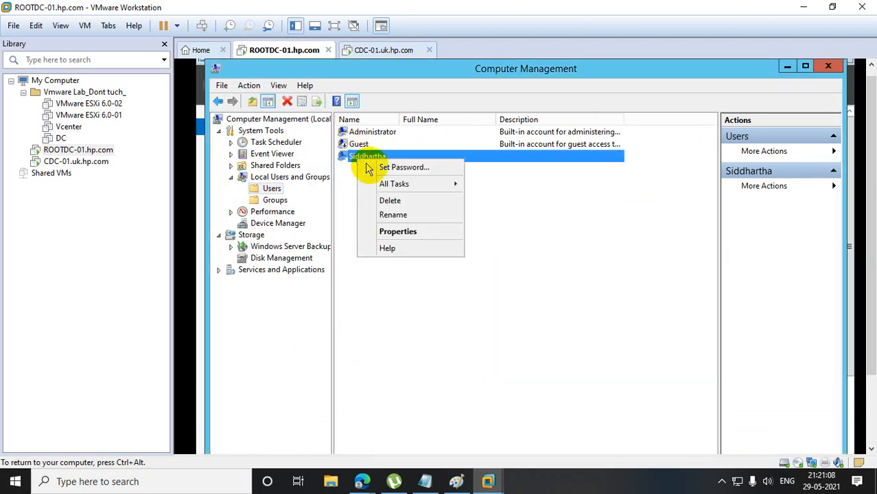
{"action": "left_click", "coordinate": [406, 206]}
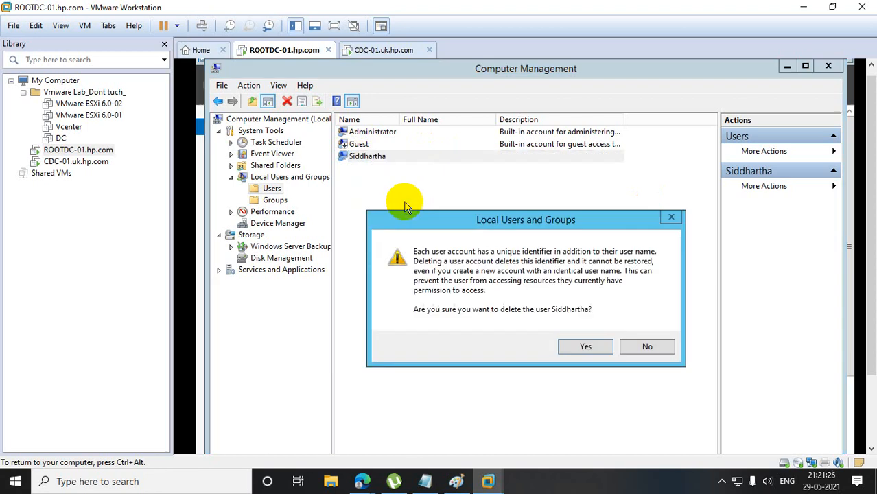
{"action": "left_click", "coordinate": [581, 347]}
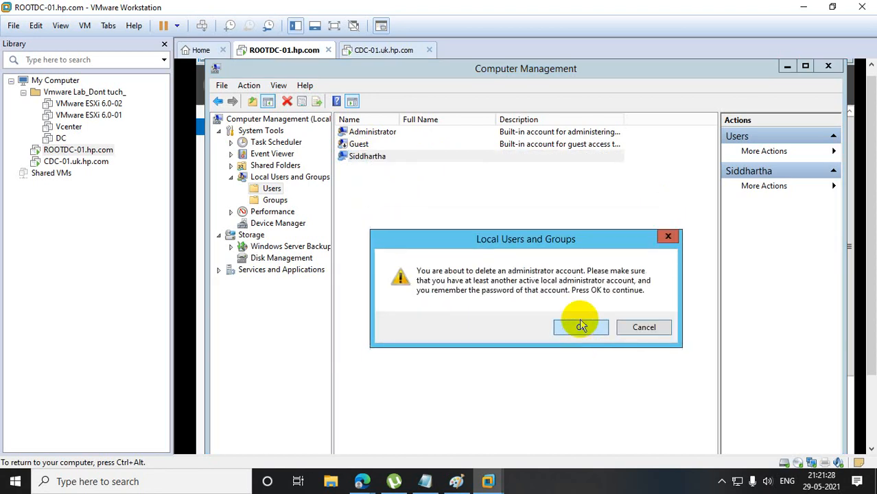
{"action": "left_click", "coordinate": [580, 325]}
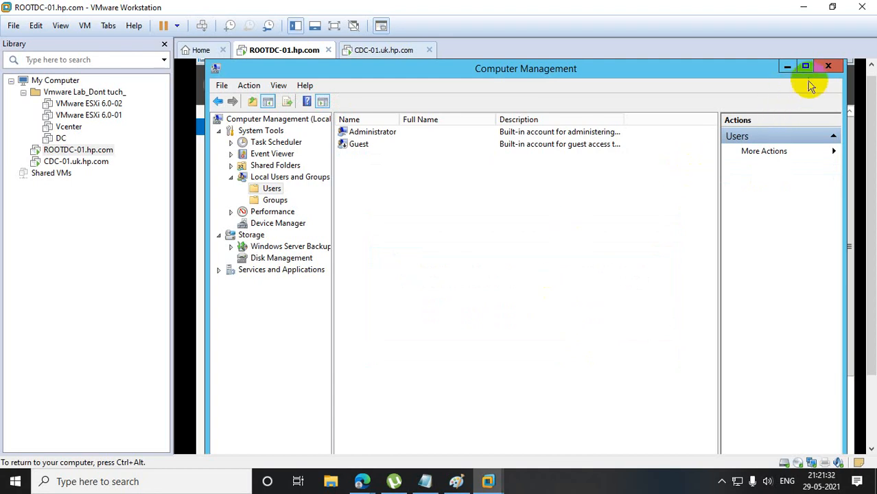
{"action": "left_click", "coordinate": [829, 67]}
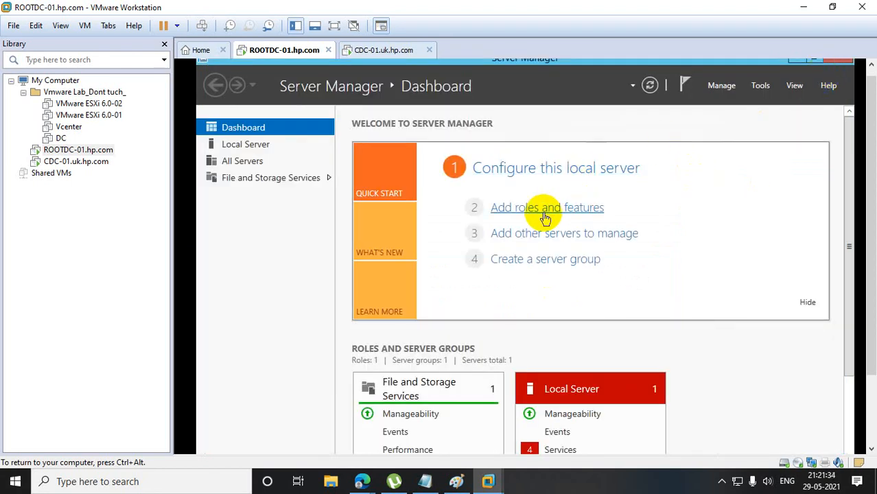
Open Network Connections on ROOTDC-01 and display the Internet Protocol Version 4 (TCP/IPv4) properties of the Ethernet0 adapter.
{"action": "left_click_drag", "start_coordinate": [872, 179], "coordinate": [872, 268]}
{"action": "left_click", "coordinate": [213, 445]}
{"action": "right_click", "coordinate": [213, 445]}
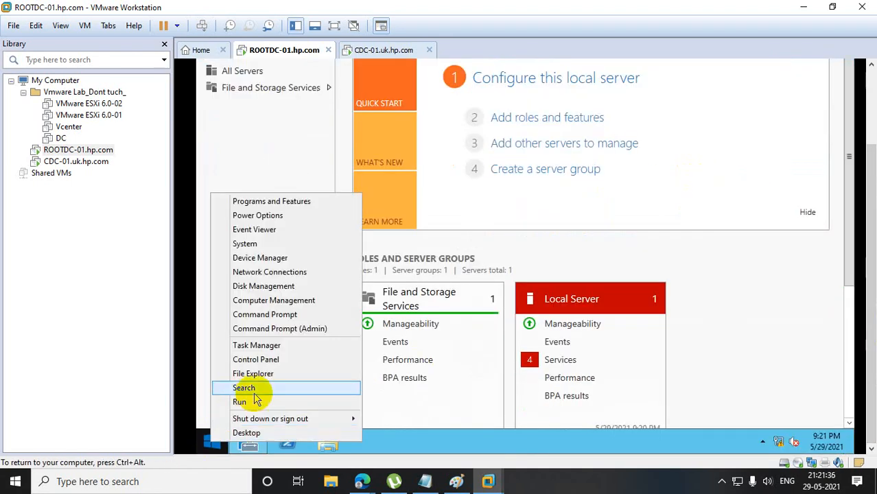
{"action": "left_click", "coordinate": [251, 402]}
{"action": "type", "text": "dsa.msc"}
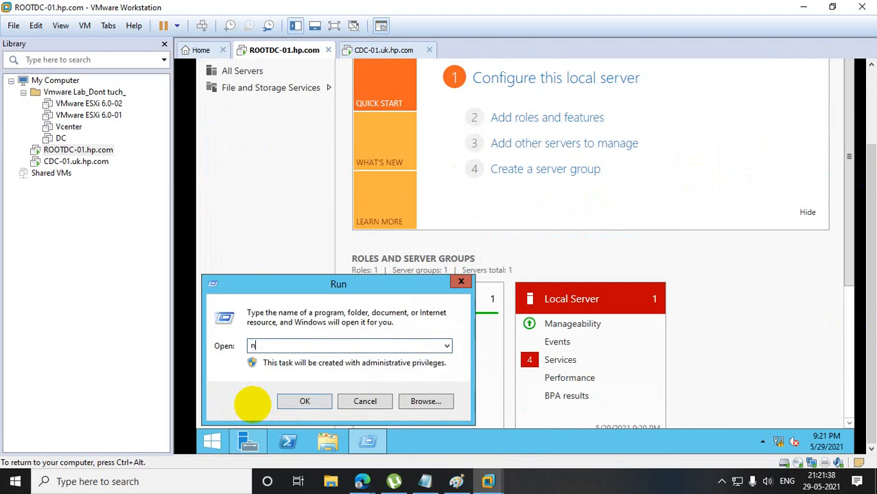
{"action": "key", "text": "Return"}
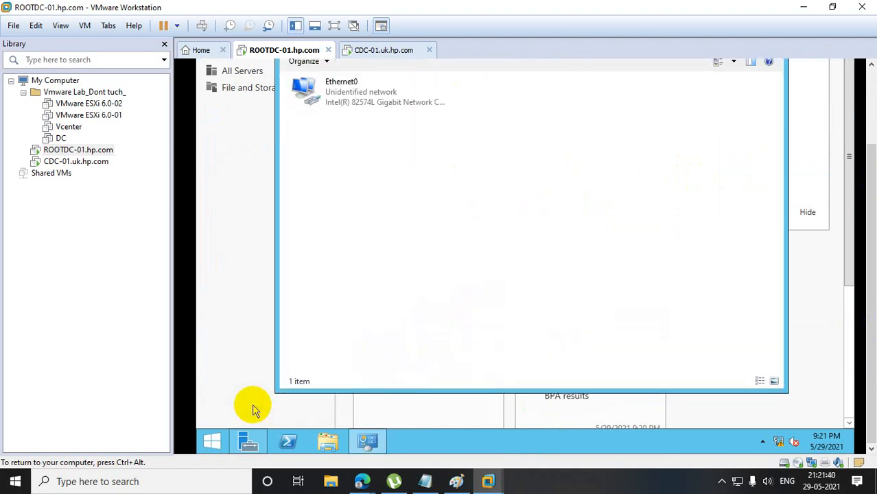
{"action": "right_click", "coordinate": [347, 103]}
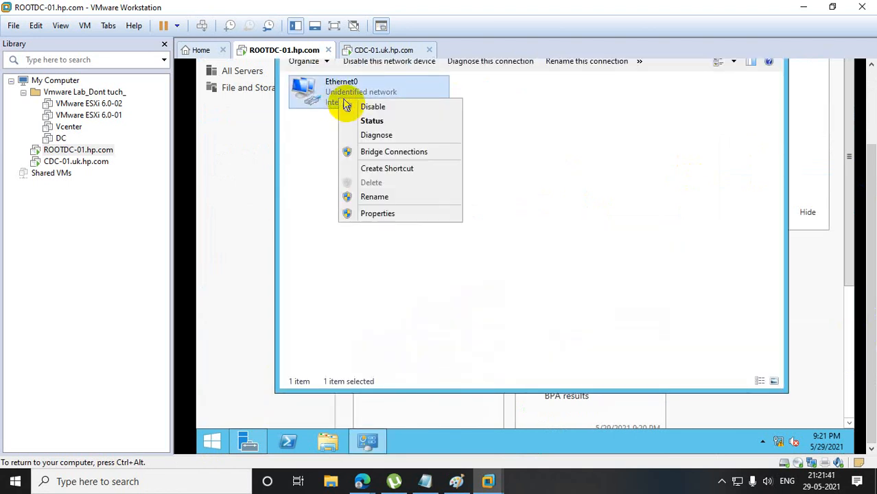
{"action": "left_click", "coordinate": [378, 215]}
{"action": "double_click", "coordinate": [396, 253]}
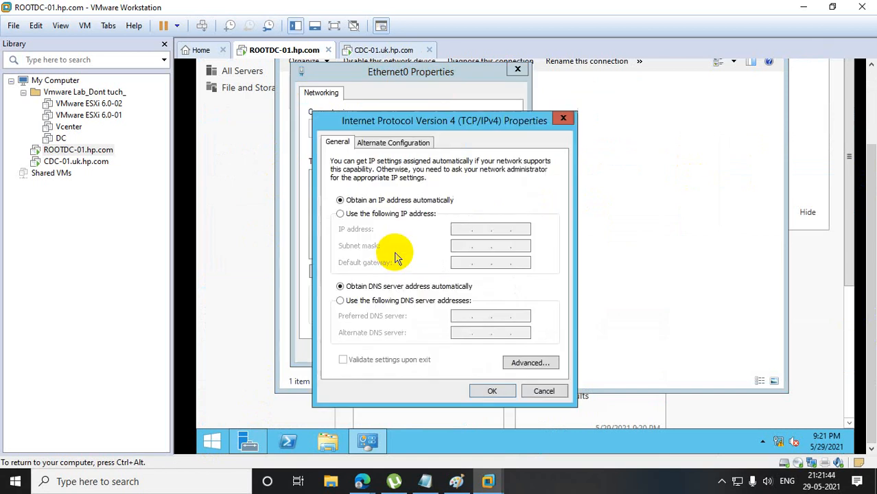
Assign Ethernet0 the static IP address 10.10.10.10 with subnet mask 255.0.0.0, and save the adapter properties.
{"action": "left_click", "coordinate": [342, 213]}
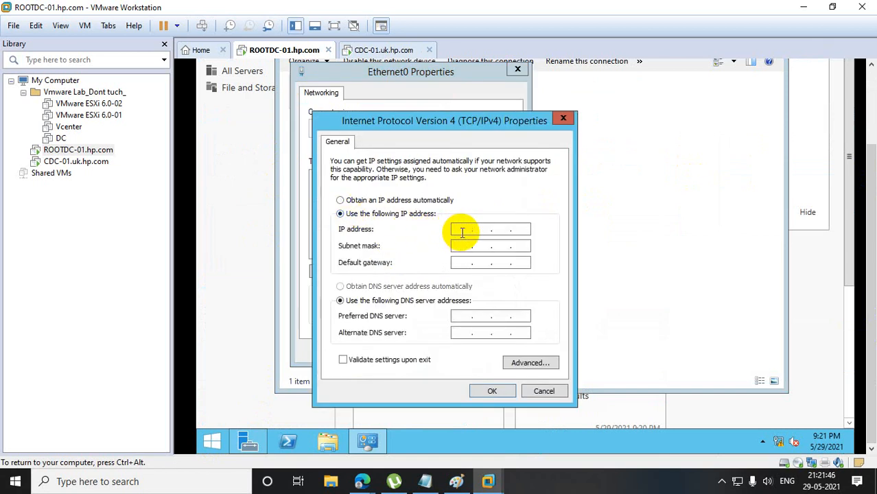
{"action": "left_click", "coordinate": [462, 231]}
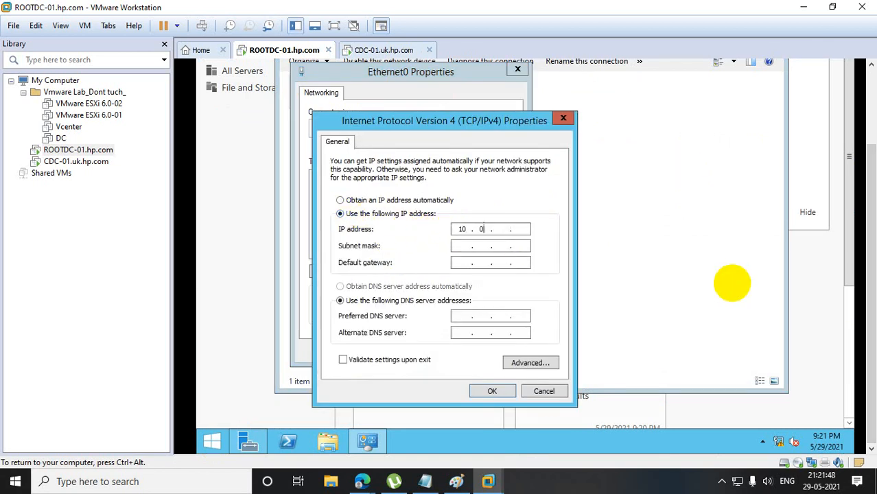
{"action": "type", "text": "10.10.10.10"}
{"action": "key", "text": "Tab"}
{"action": "key", "text": "Tab"}
{"action": "key", "text": "Tab"}
{"action": "key", "text": "Tab"}
{"action": "key", "text": "Tab"}
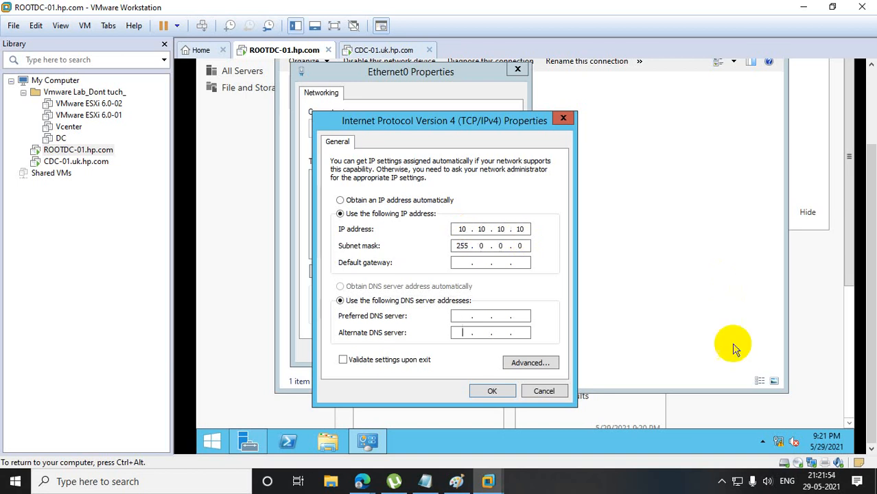
{"action": "left_click", "coordinate": [492, 390]}
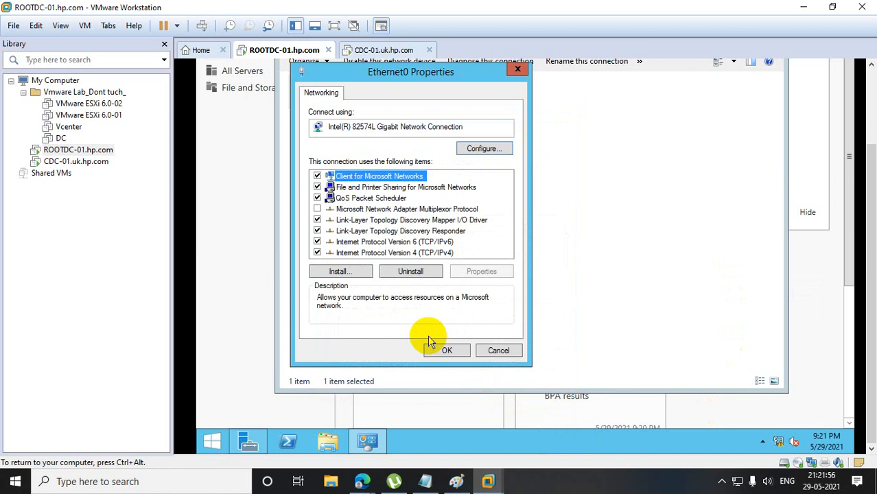
{"action": "left_click", "coordinate": [443, 349]}
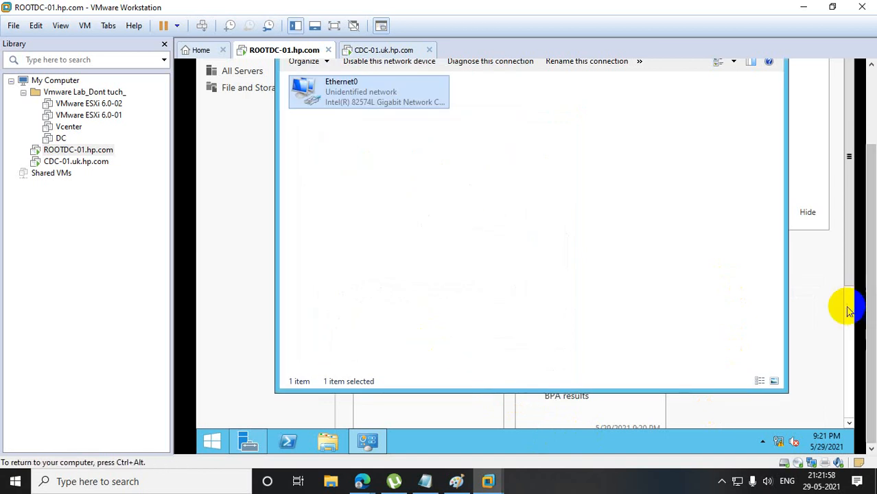
Check the IP configuration of ROOTDC-01 by running ipconfig in PowerShell, and close the PowerShell and Network Connections windows.
{"action": "left_click", "coordinate": [291, 438]}
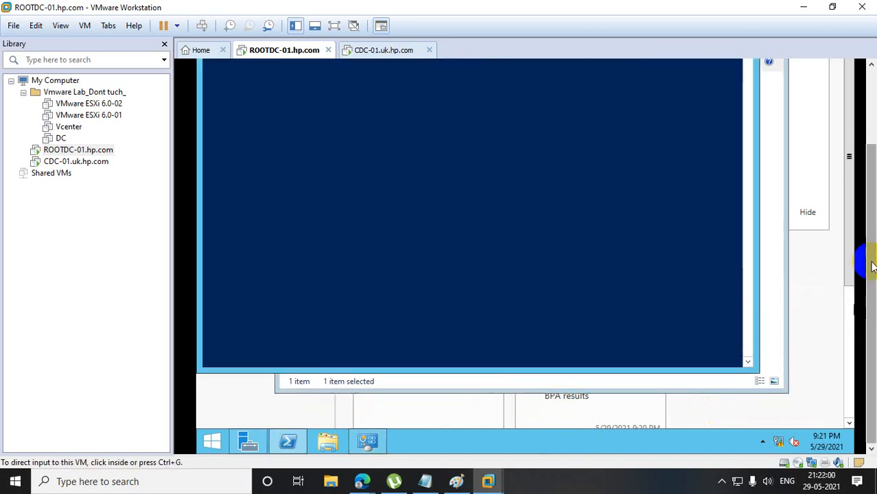
{"action": "left_click_drag", "start_coordinate": [871, 267], "coordinate": [833, 157]}
{"action": "left_click", "coordinate": [351, 182]}
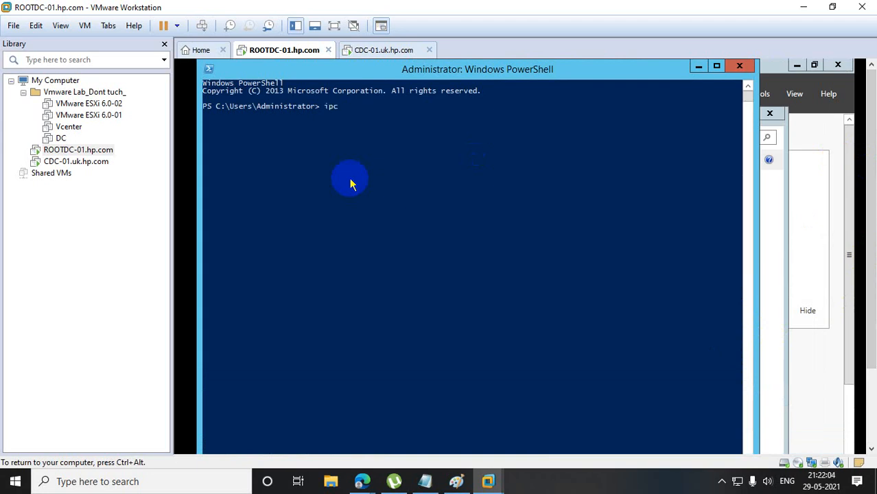
{"action": "type", "text": "ipconfig"}
{"action": "key", "text": "Return"}
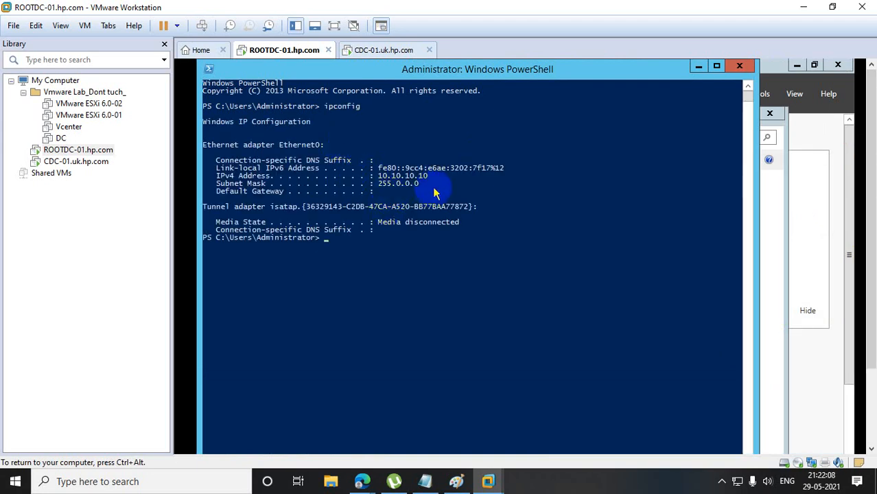
{"action": "left_click", "coordinate": [738, 66]}
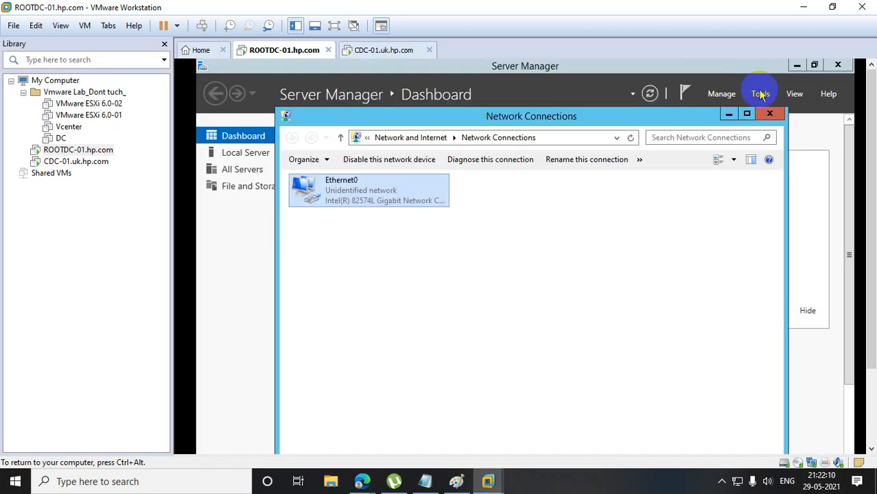
{"action": "left_click", "coordinate": [769, 113]}
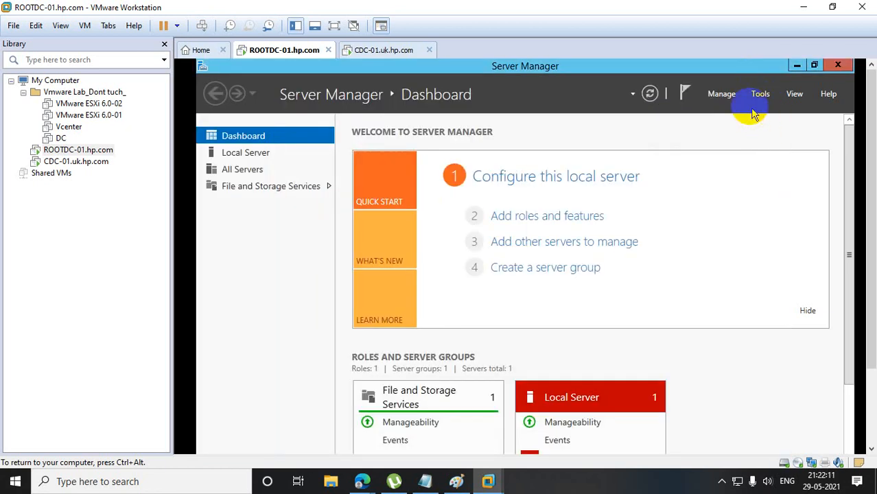
{"action": "left_click", "coordinate": [542, 217]}
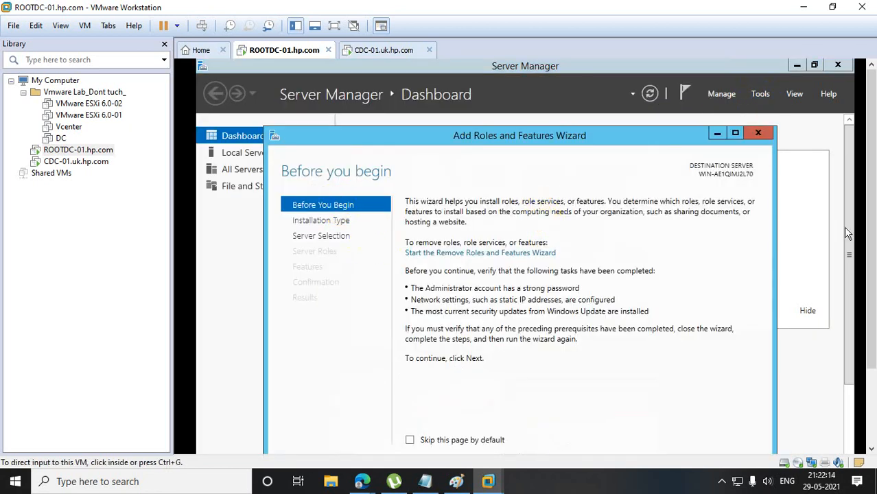
{"action": "scroll", "coordinate": [849, 233], "scroll_direction": "down", "scroll_amount": 3}
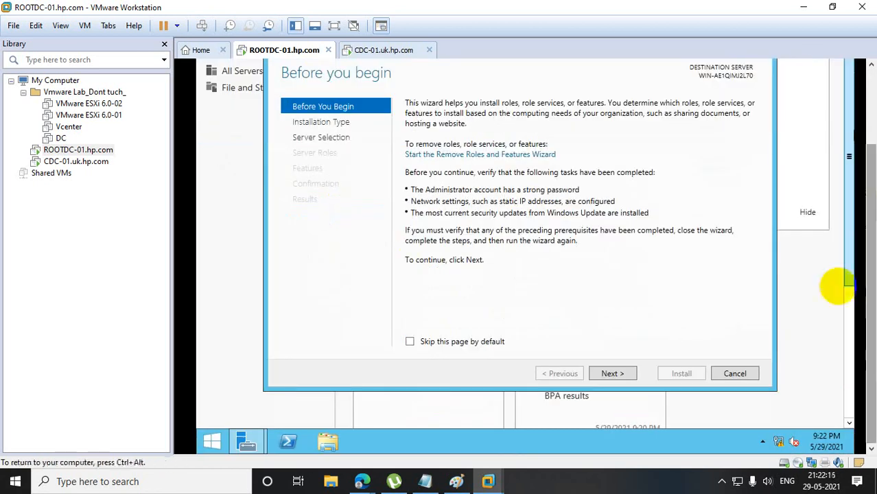
{"action": "left_click", "coordinate": [630, 373]}
{"action": "left_click", "coordinate": [630, 373]}
{"action": "left_click", "coordinate": [630, 373]}
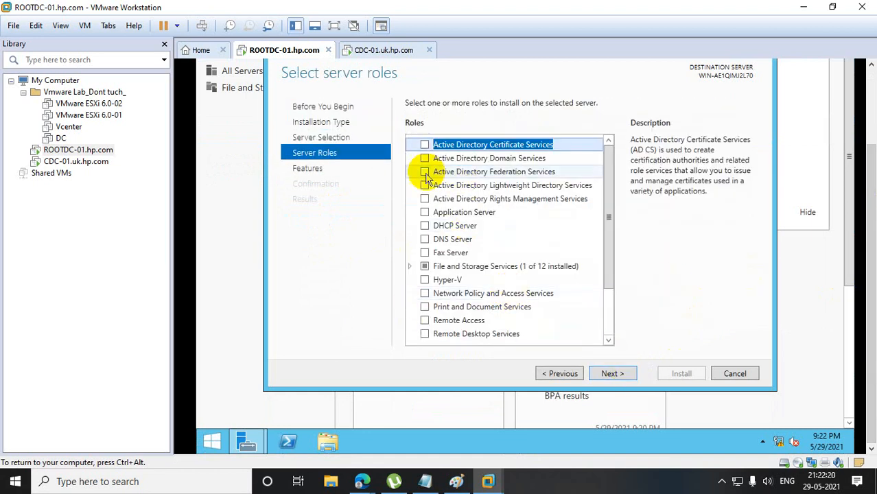
Open the advanced system settings from the properties of This PC and display the Computer Name settings.
{"action": "left_click", "coordinate": [215, 436]}
{"action": "right_click", "coordinate": [334, 214]}
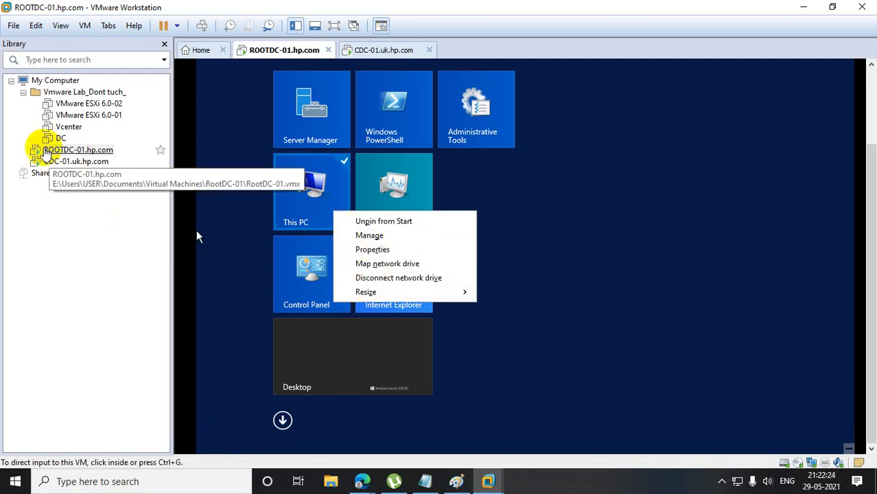
{"action": "left_click", "coordinate": [374, 249]}
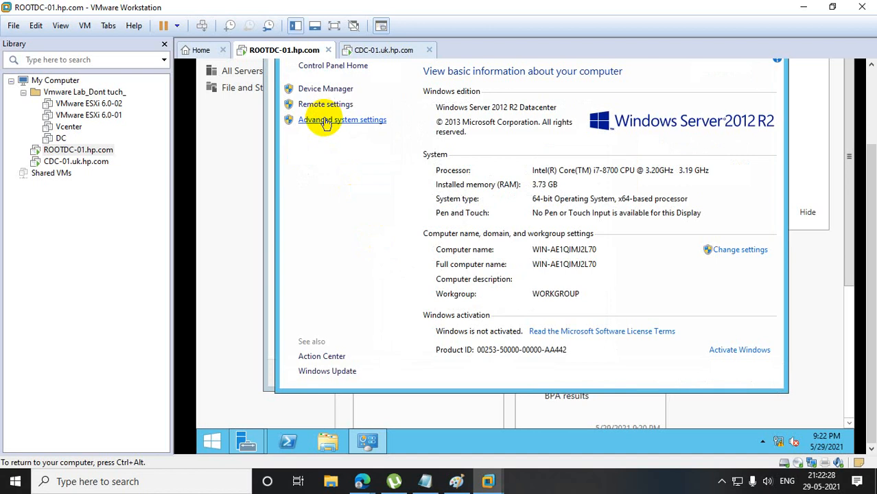
{"action": "left_click", "coordinate": [316, 120]}
{"action": "left_click", "coordinate": [336, 95]}
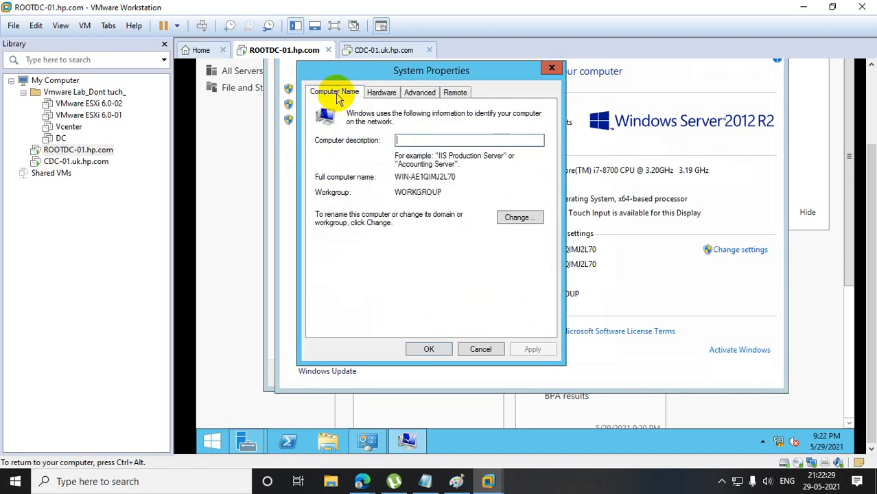
Rename the computer ROOTDC-01, keeping it in WORKGROUP, and restart the server to apply the name.
{"action": "left_click", "coordinate": [519, 217]}
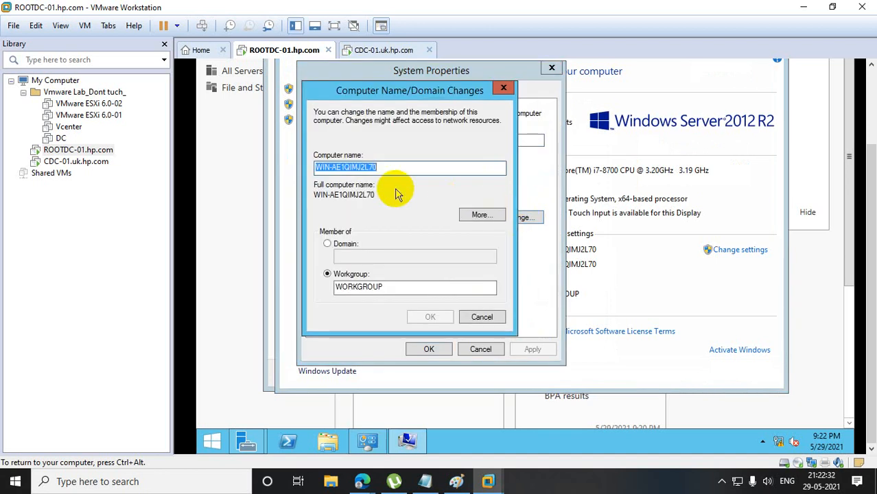
{"action": "type", "text": "ROOTD"}
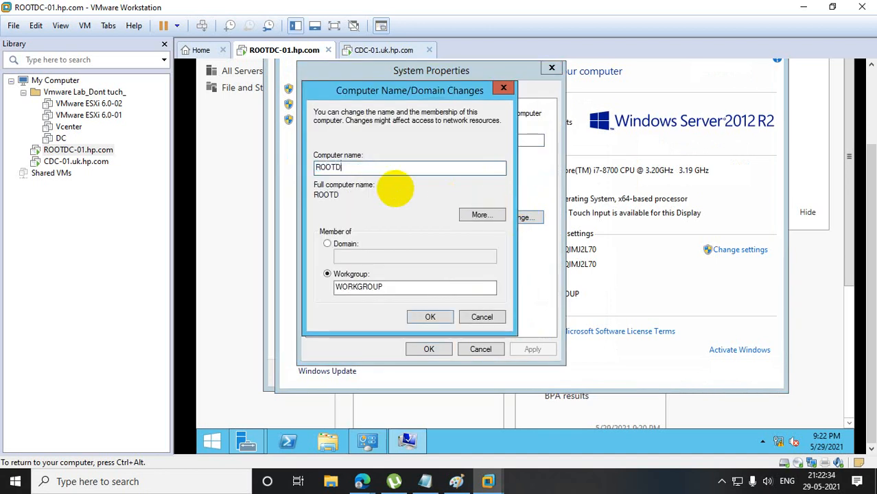
{"action": "type", "text": "C-01"}
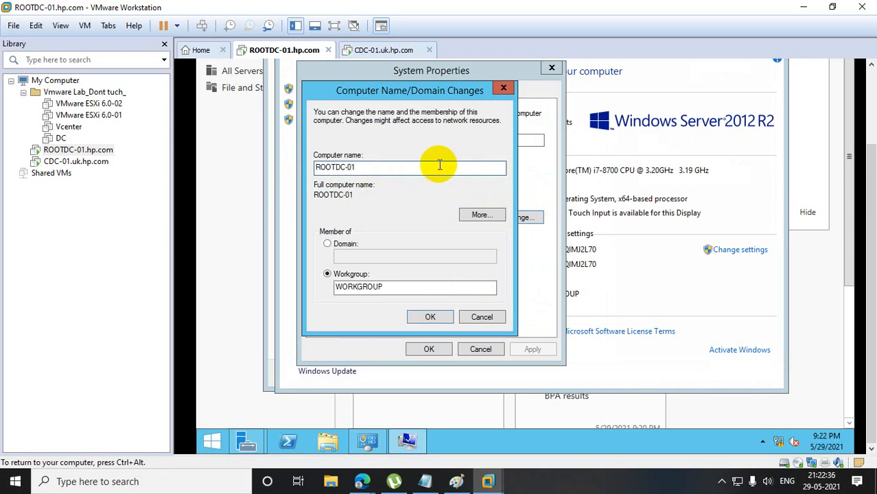
{"action": "left_click", "coordinate": [431, 317]}
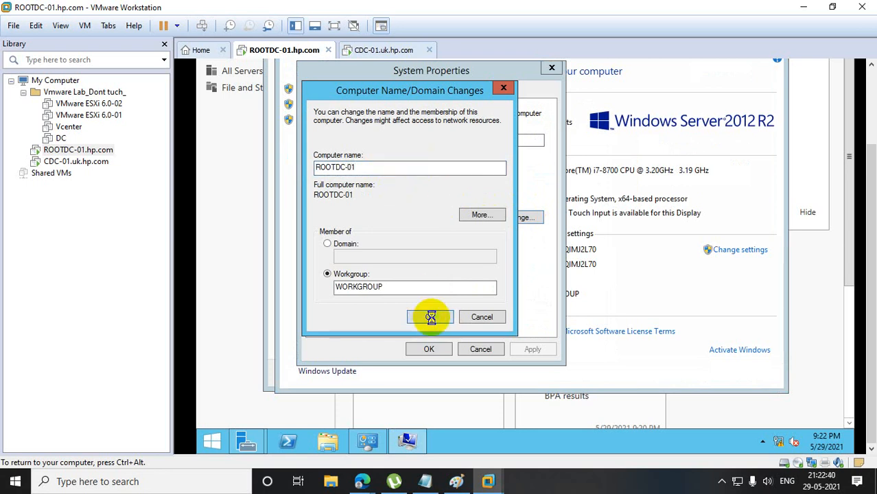
{"action": "left_click", "coordinate": [607, 218]}
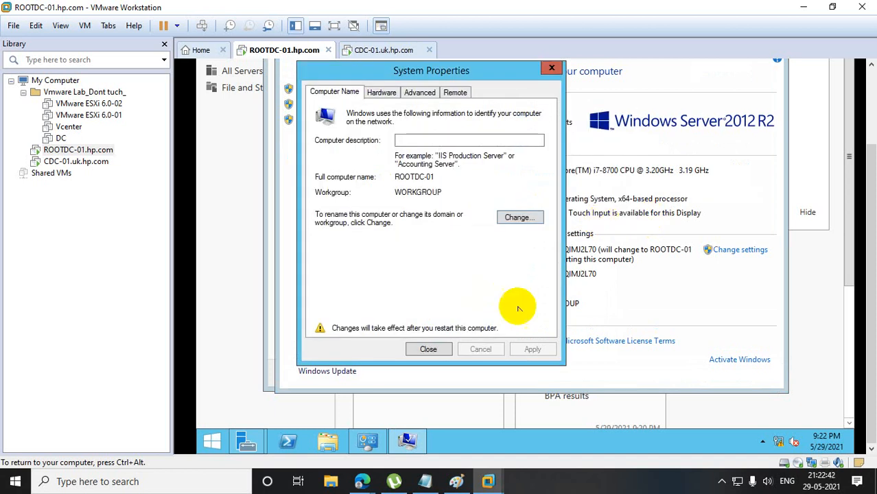
{"action": "left_click", "coordinate": [427, 348]}
{"action": "left_click", "coordinate": [528, 212]}
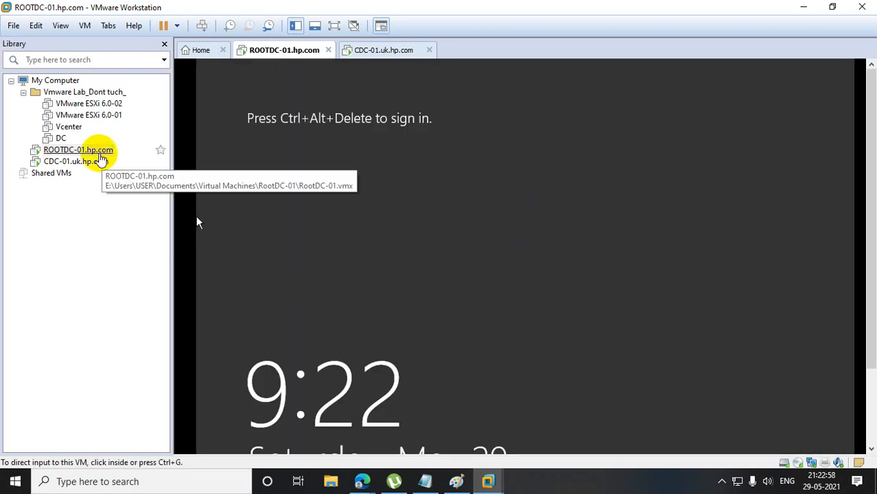
Send Ctrl+Alt+Del to the ROOTDC-01.hp.com virtual machine and sign in as Administrator with the account password.
{"action": "right_click", "coordinate": [101, 154]}
{"action": "left_click", "coordinate": [165, 276]}
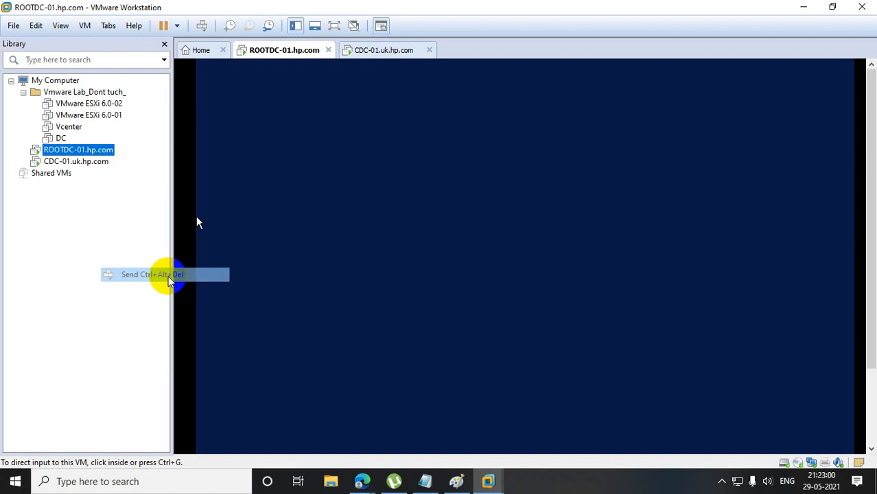
{"action": "left_click", "coordinate": [550, 218]}
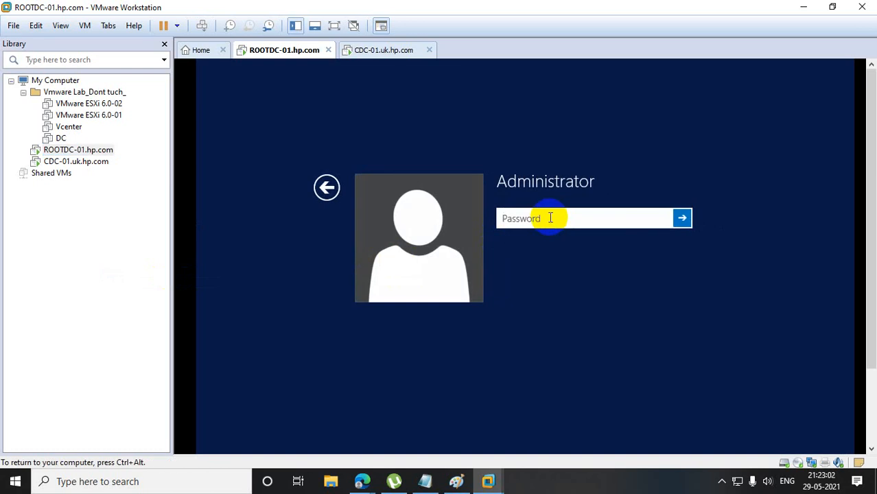
{"action": "type", "text": "P•••••"}
{"action": "key", "text": "Return"}
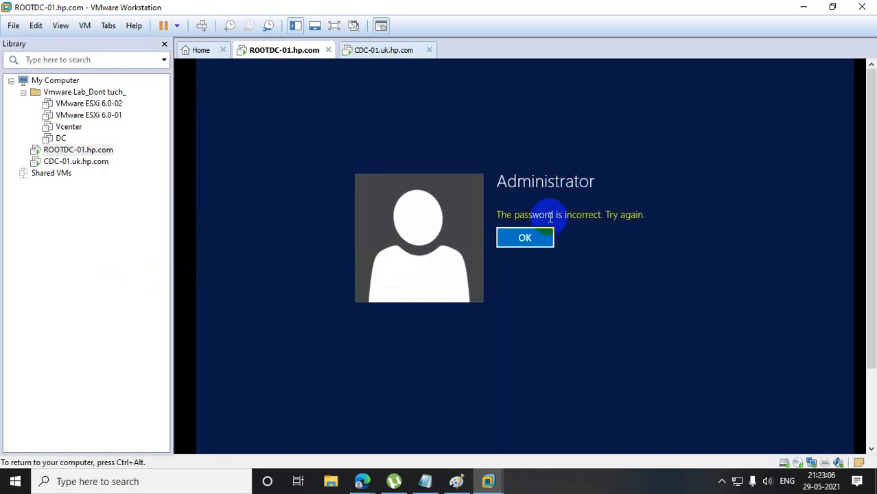
{"action": "left_click", "coordinate": [539, 242]}
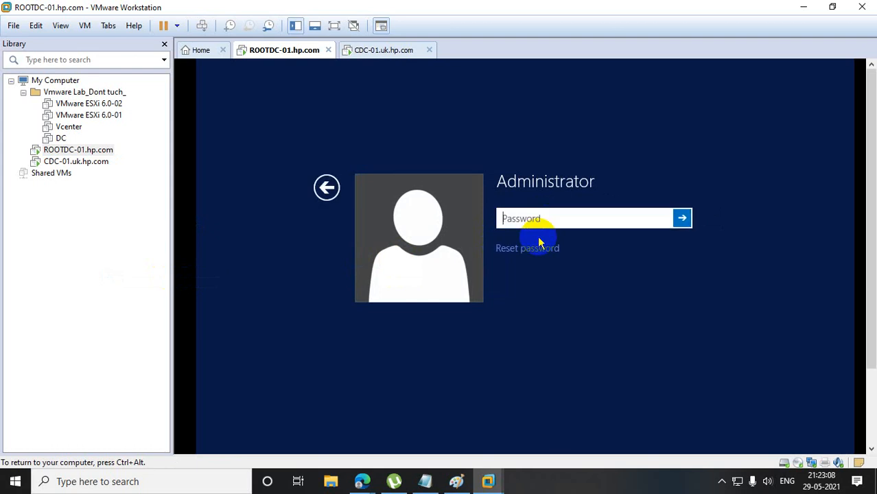
{"action": "type", "text": "•••"}
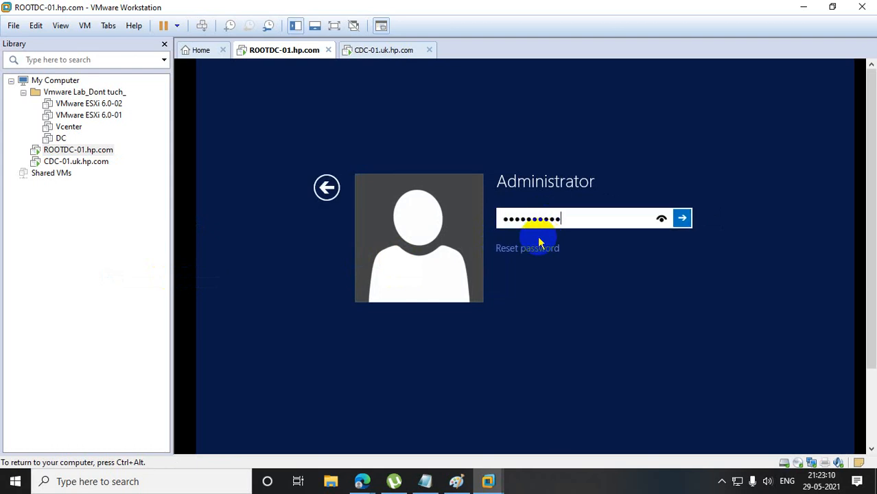
{"action": "key", "text": "Return"}
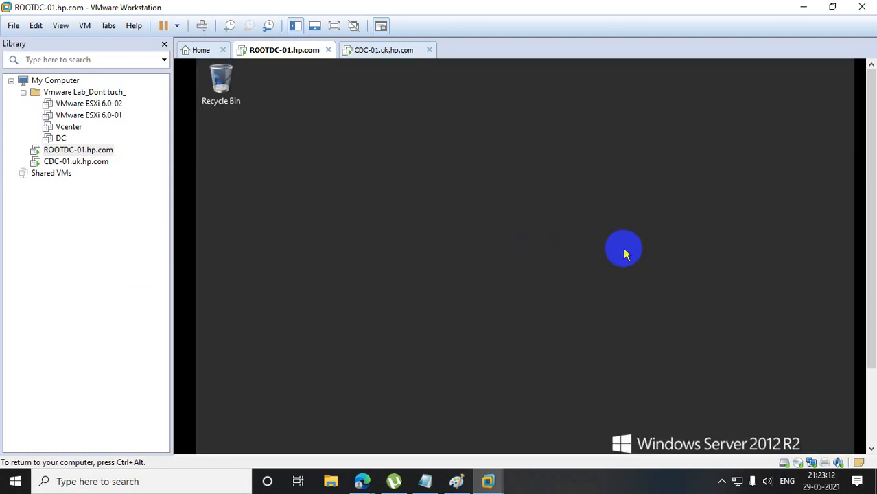
Check the computer name of ROOTDC-01 by running hostname in PowerShell, and close the PowerShell window.
{"action": "left_click_drag", "start_coordinate": [871, 213], "coordinate": [871, 295]}
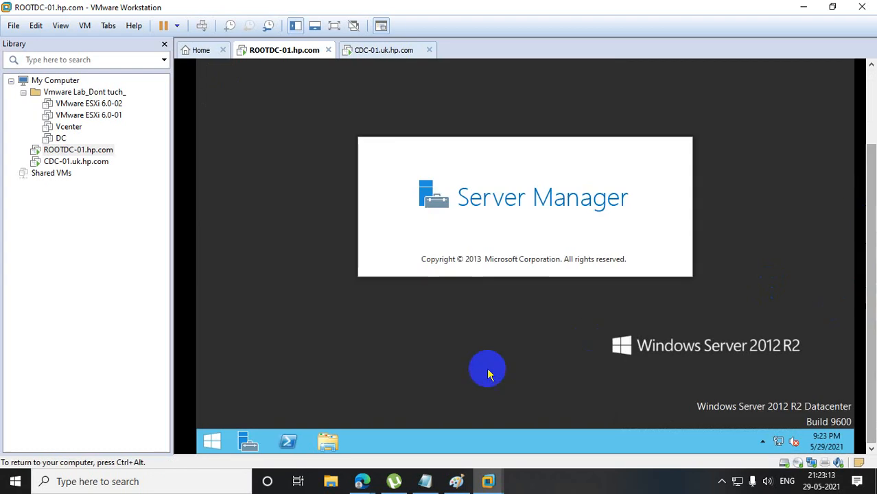
{"action": "left_click", "coordinate": [276, 447]}
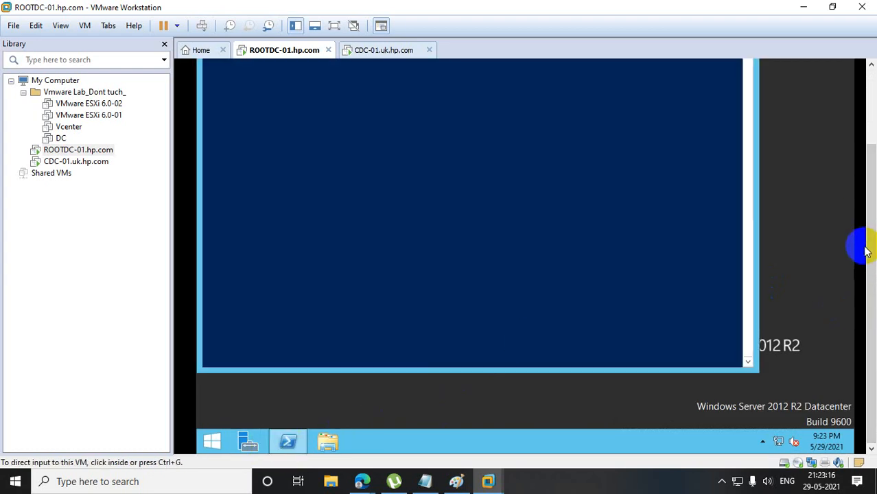
{"action": "left_click_drag", "start_coordinate": [866, 245], "coordinate": [870, 77]}
{"action": "left_click", "coordinate": [638, 209]}
{"action": "type", "text": "ho"}
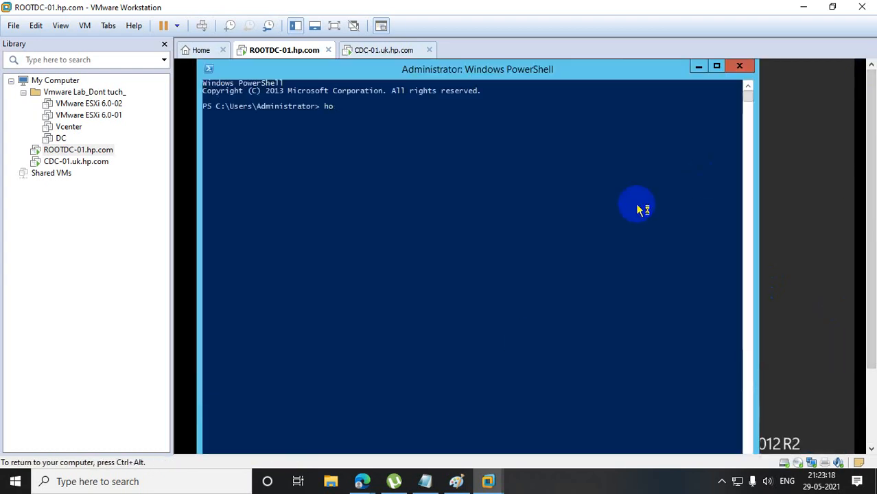
{"action": "type", "text": "stname"}
{"action": "key", "text": "Return"}
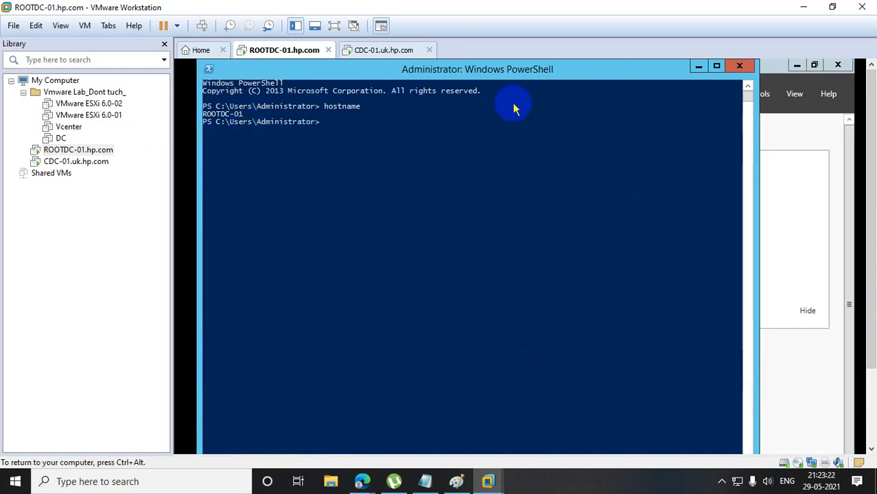
{"action": "left_click", "coordinate": [739, 66]}
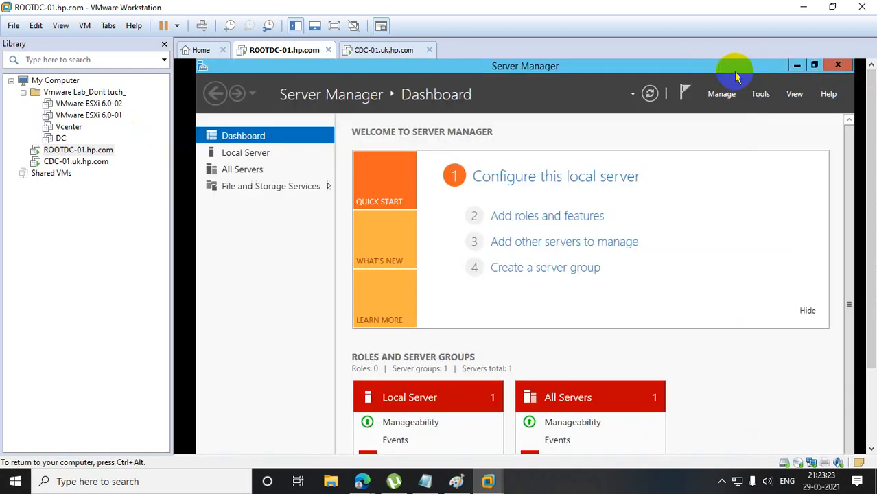
Start a role-based installation on ROOTDC-01 with the Add Roles and Features Wizard, selecting Active Directory Domain Services and its required features.
{"action": "left_click", "coordinate": [523, 217]}
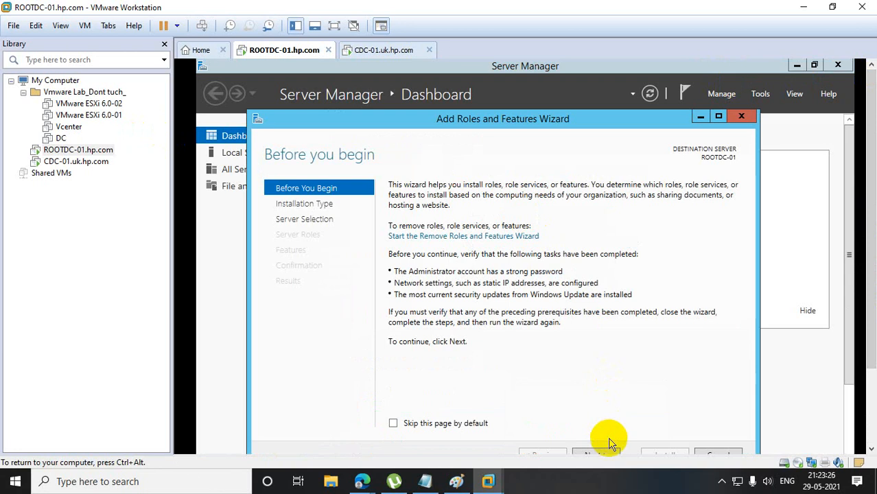
{"action": "left_click", "coordinate": [598, 453]}
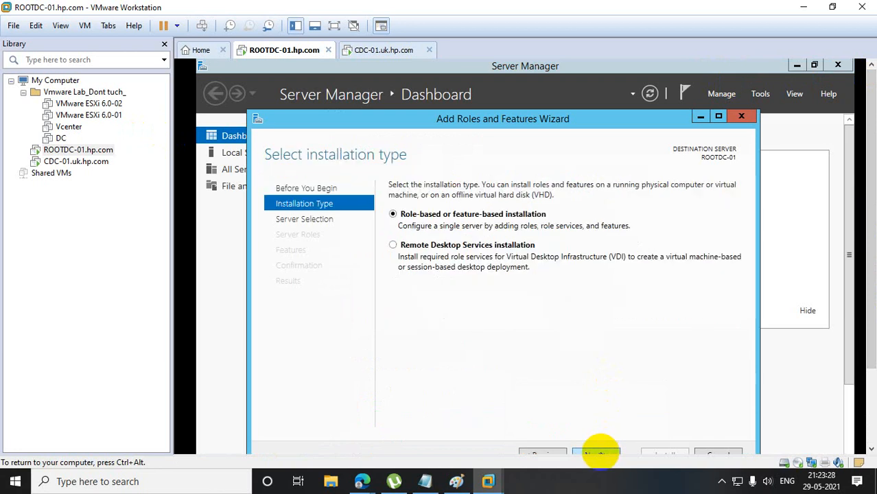
{"action": "left_click", "coordinate": [597, 453]}
{"action": "left_click", "coordinate": [597, 454]}
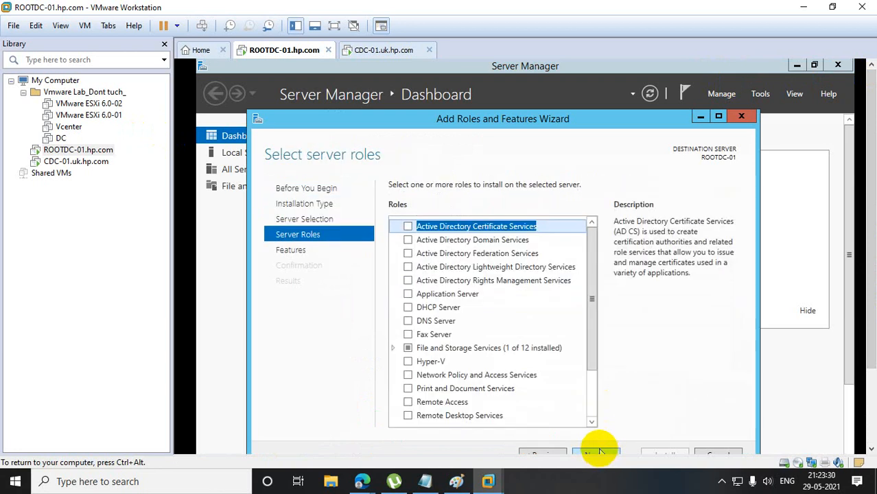
{"action": "left_click", "coordinate": [408, 240]}
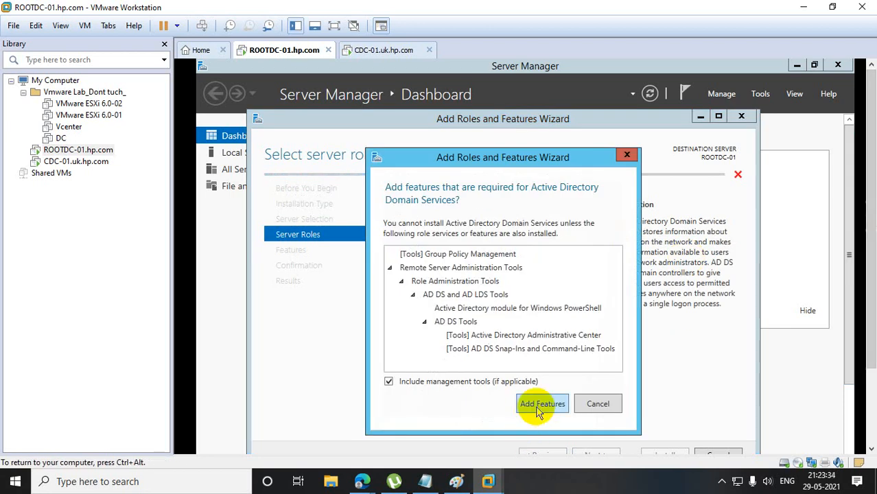
{"action": "left_click", "coordinate": [534, 404]}
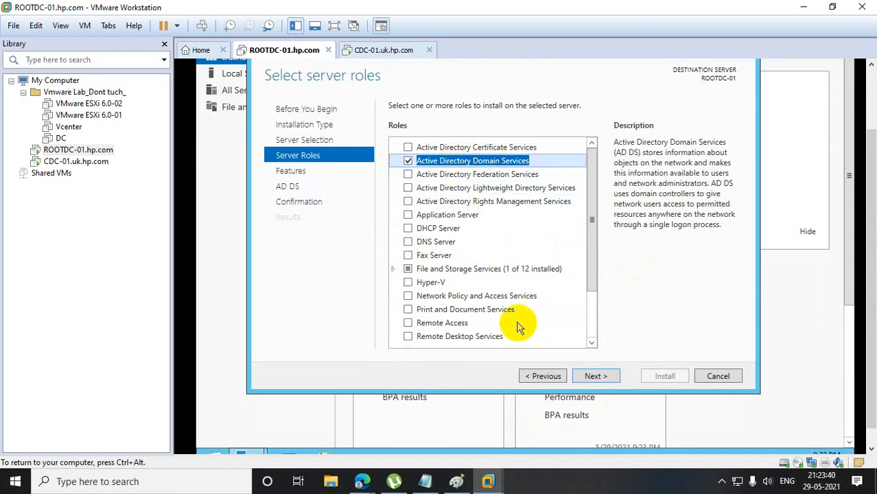
Accept the default features and install the Active Directory Domain Services role on ROOTDC-01.
{"action": "left_click", "coordinate": [593, 375]}
{"action": "left_click", "coordinate": [596, 379]}
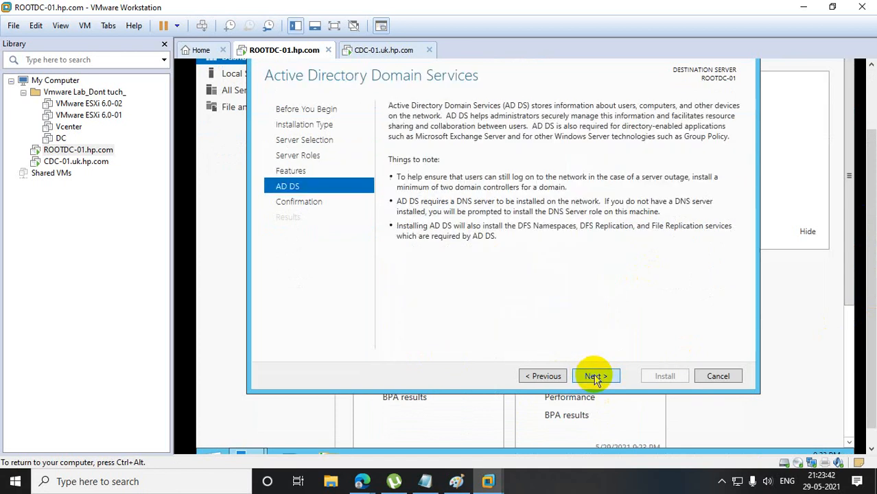
{"action": "left_click", "coordinate": [594, 378]}
{"action": "left_click", "coordinate": [666, 377]}
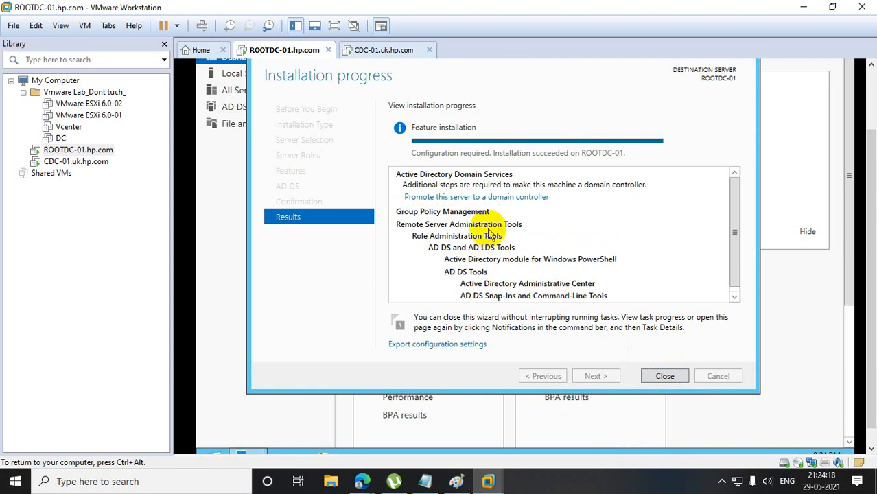
{"action": "left_click", "coordinate": [484, 198]}
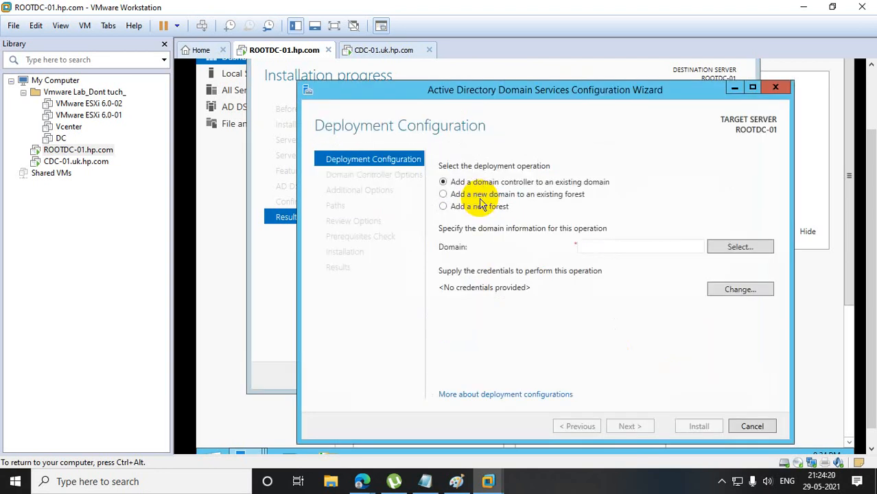
{"action": "left_click", "coordinate": [775, 88]}
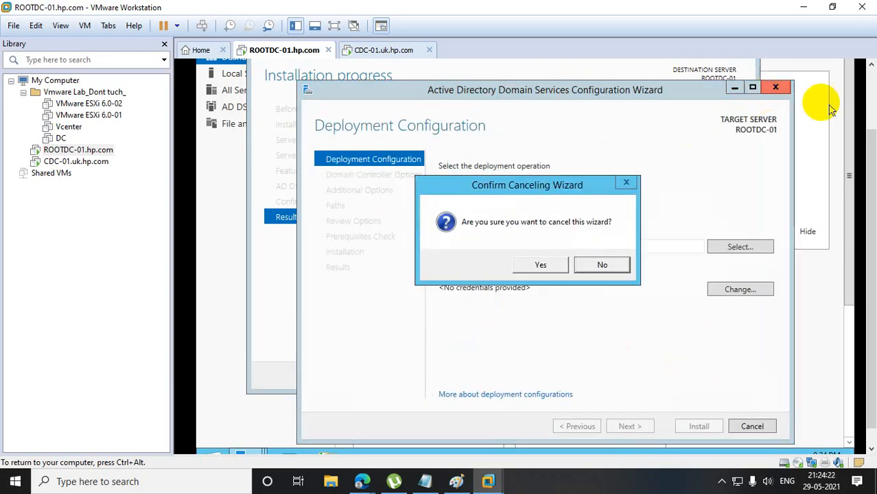
{"action": "left_click", "coordinate": [533, 263]}
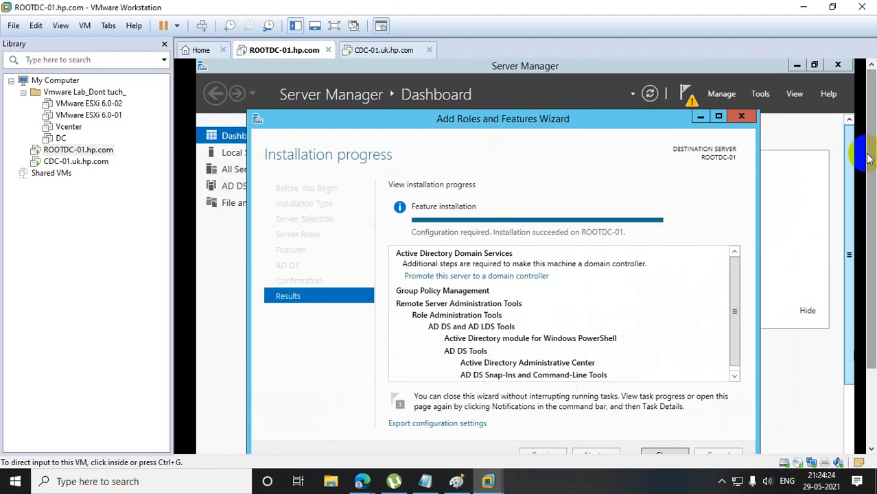
Close the role installation wizard and start promoting ROOTDC-01 to a domain controller in a new forest with root domain hp.com.
{"action": "left_click", "coordinate": [747, 117]}
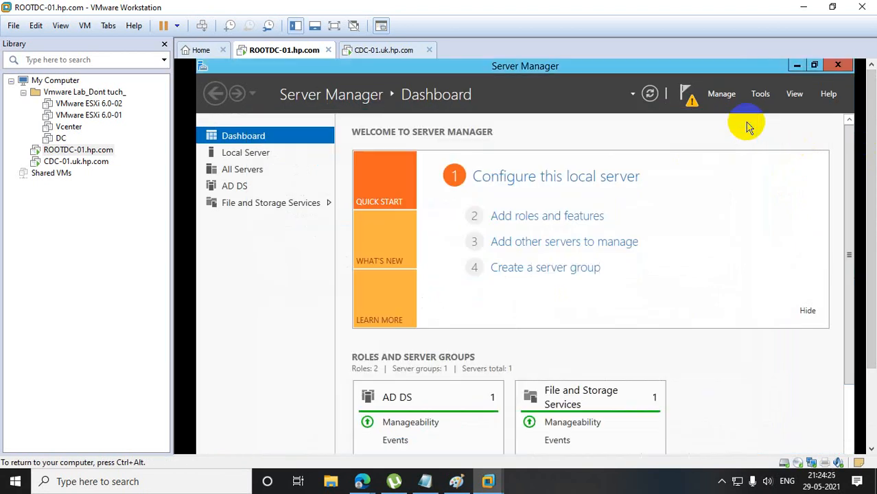
{"action": "left_click", "coordinate": [690, 103]}
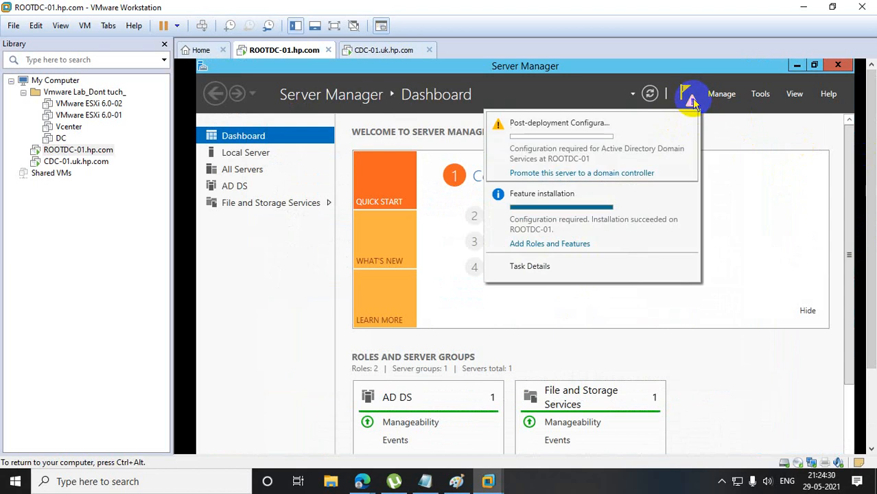
{"action": "left_click", "coordinate": [566, 173]}
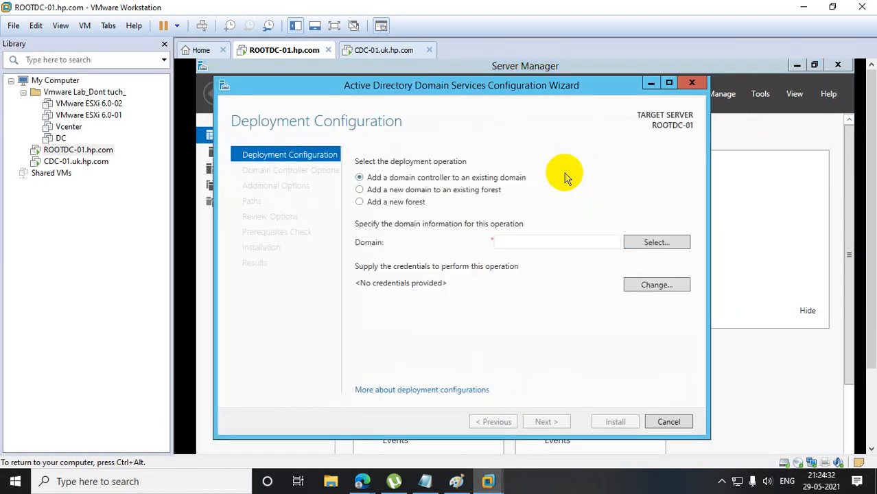
{"action": "left_click", "coordinate": [360, 202]}
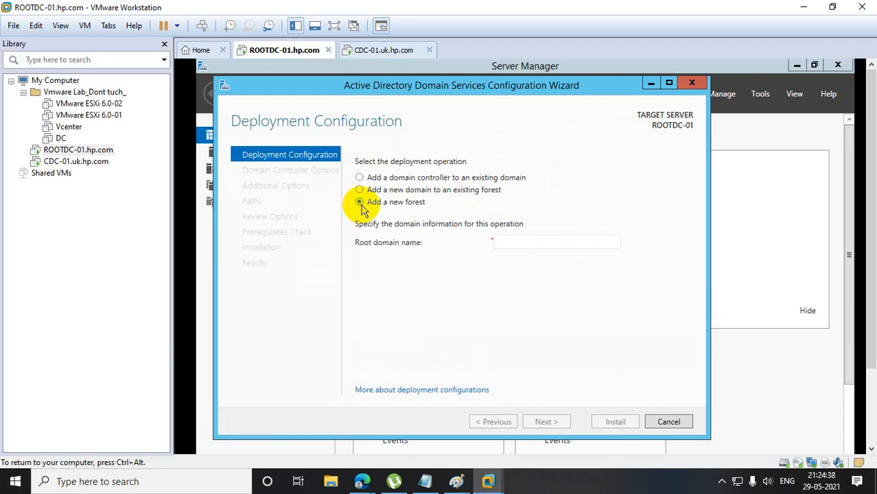
{"action": "left_click", "coordinate": [500, 241]}
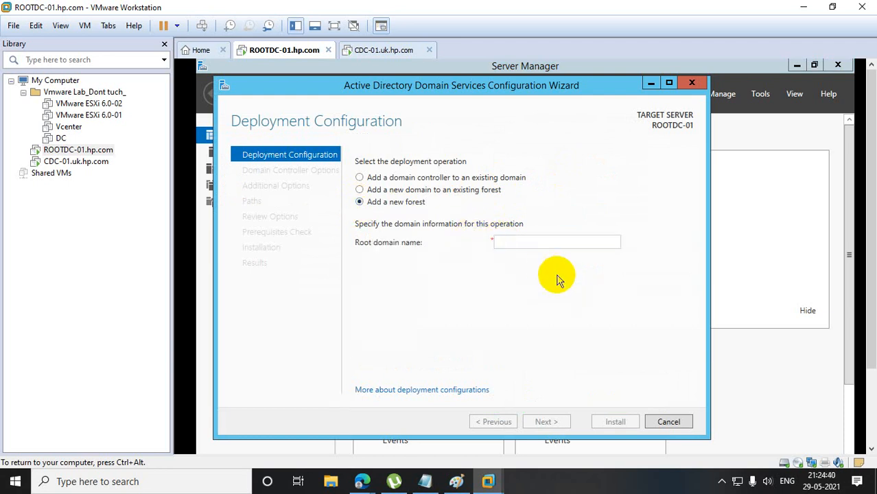
{"action": "type", "text": "hp.com"}
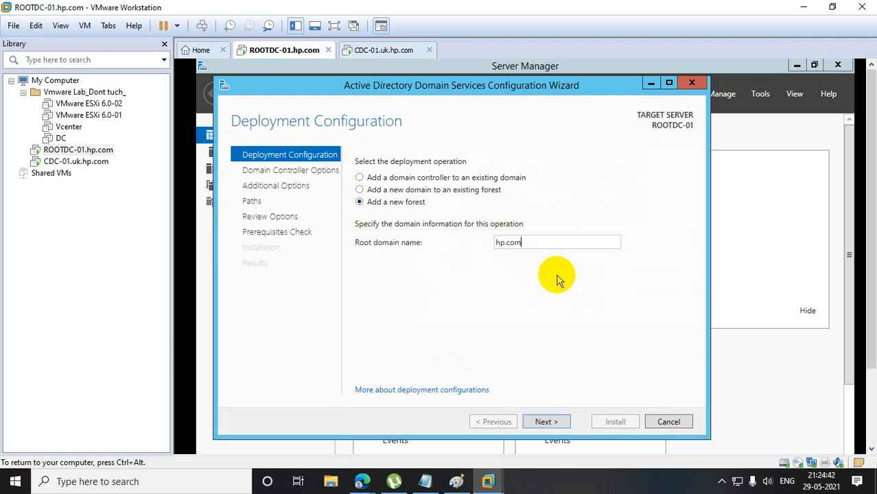
{"action": "left_click", "coordinate": [557, 419]}
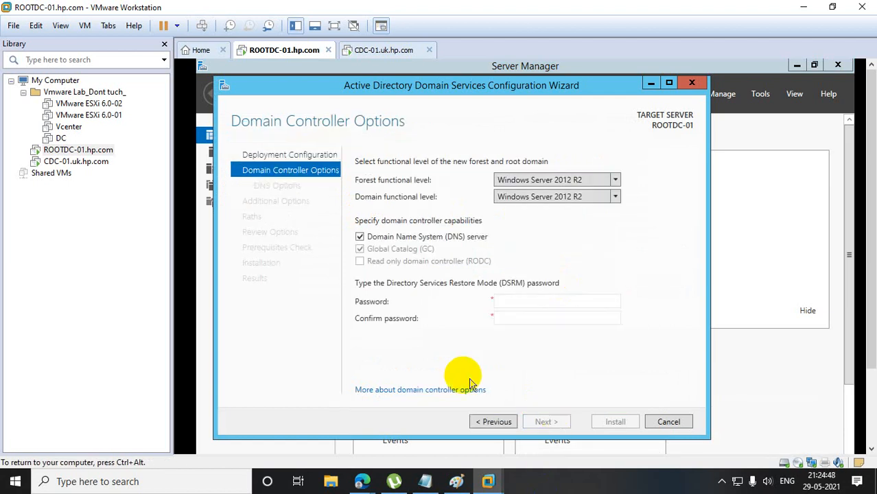
Enter and confirm the Directory Services Restore Mode password, keeping the default functional levels and DNS server capability.
{"action": "left_click", "coordinate": [501, 302]}
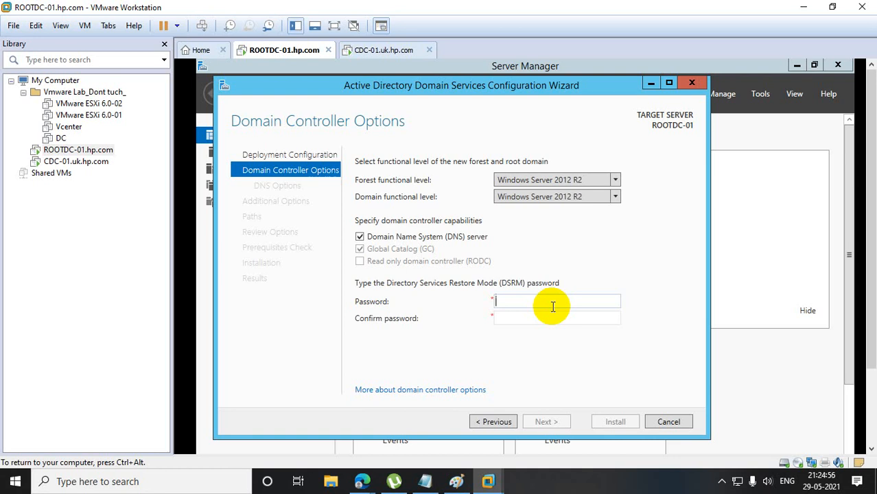
{"action": "type", "text": "••••"}
{"action": "key", "text": "BackSpace"}
{"action": "key", "text": "BackSpace"}
{"action": "key", "text": "BackSpace"}
{"action": "key", "text": "BackSpace"}
{"action": "type", "text": "••••••••••••"}
{"action": "key", "text": "Tab"}
{"action": "type", "text": "••••••••••••"}
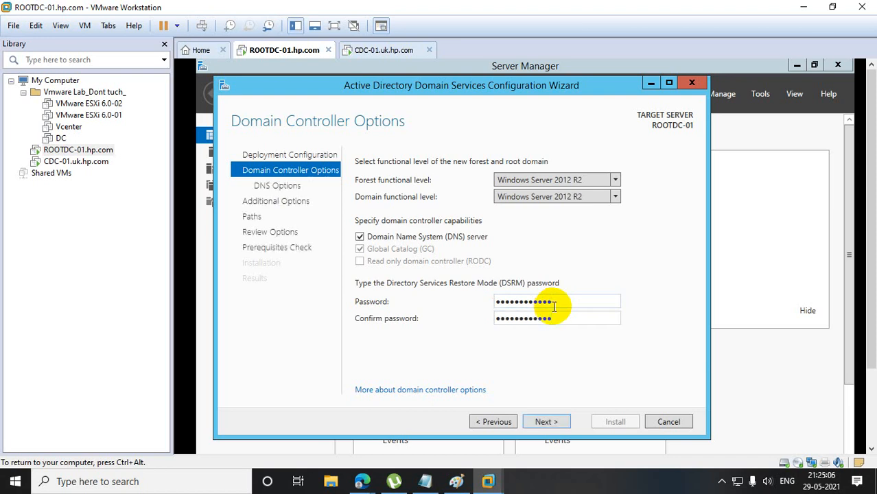
{"action": "left_click", "coordinate": [556, 422]}
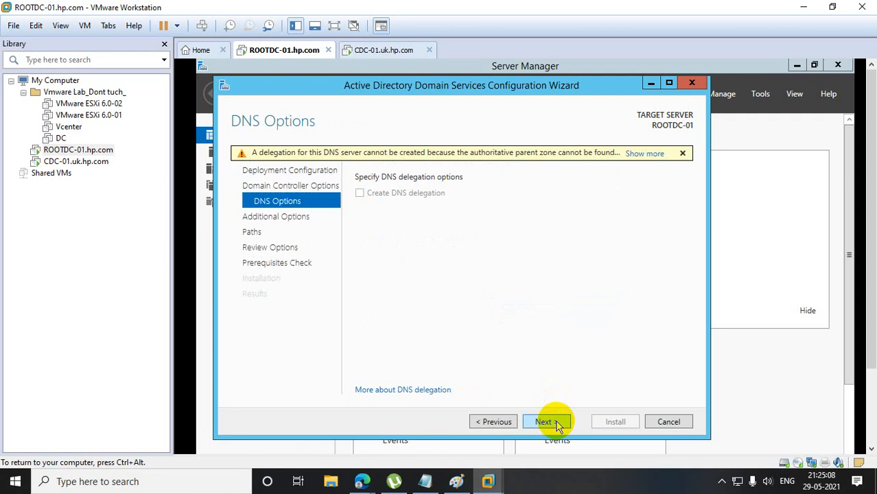
Skip DNS delegation and set the NetBIOS domain name to HPE.
{"action": "left_click", "coordinate": [549, 422]}
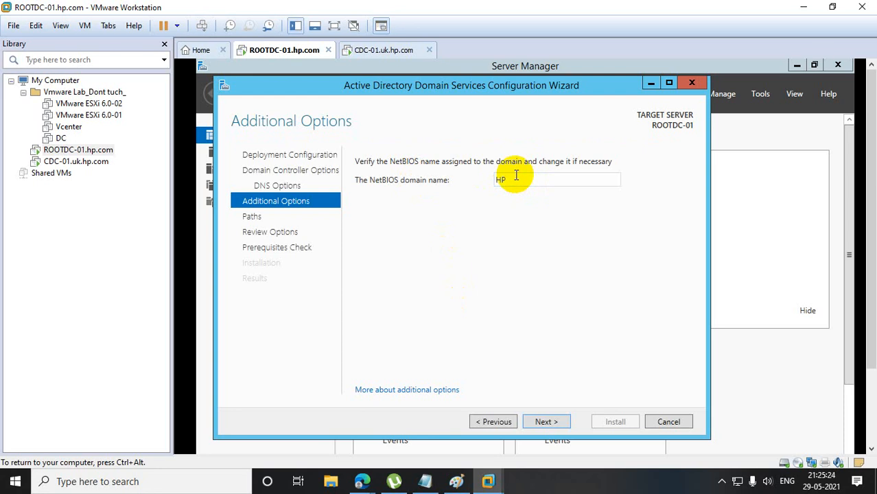
{"action": "left_click_drag", "start_coordinate": [516, 175], "coordinate": [470, 186]}
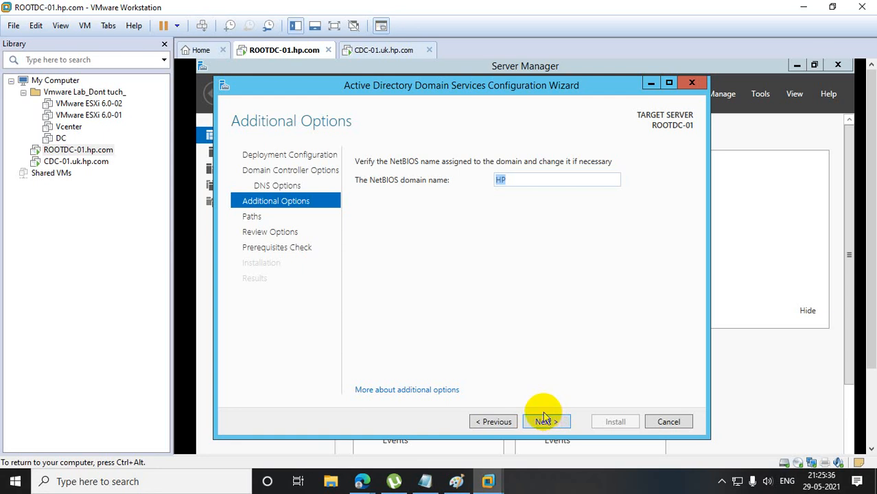
{"action": "left_click", "coordinate": [510, 178]}
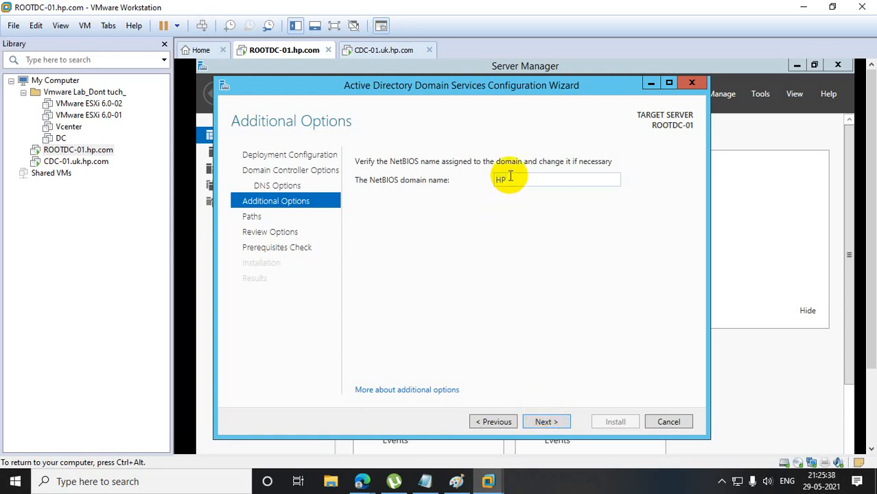
{"action": "type", "text": "C"}
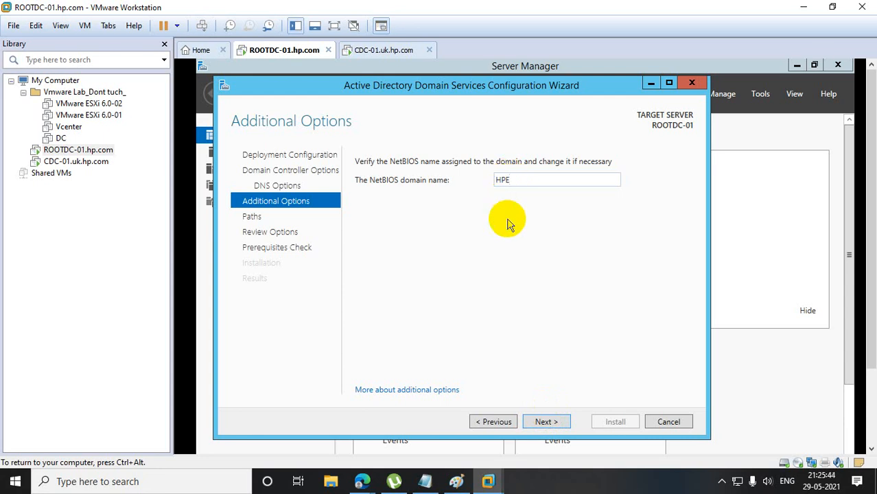
{"action": "left_click", "coordinate": [547, 424]}
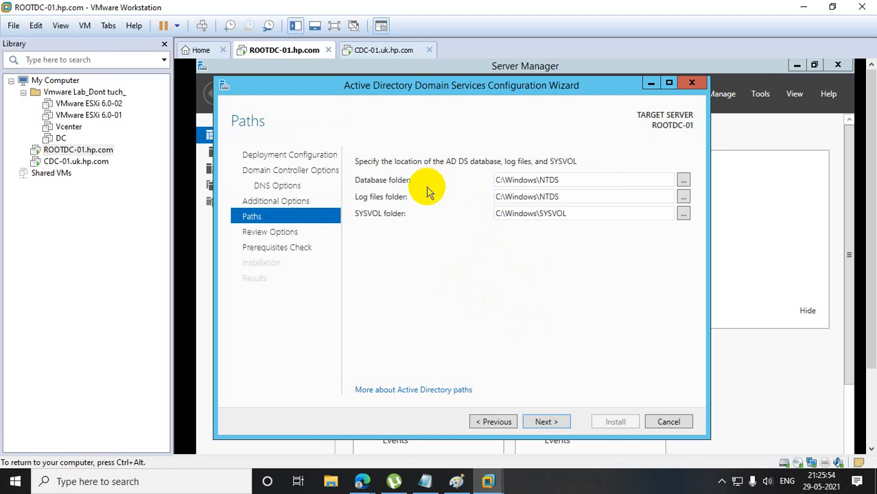
Accept the default AD DS paths and reviewed options, and start the domain controller installation on ROOTDC-01.
{"action": "left_click", "coordinate": [544, 422]}
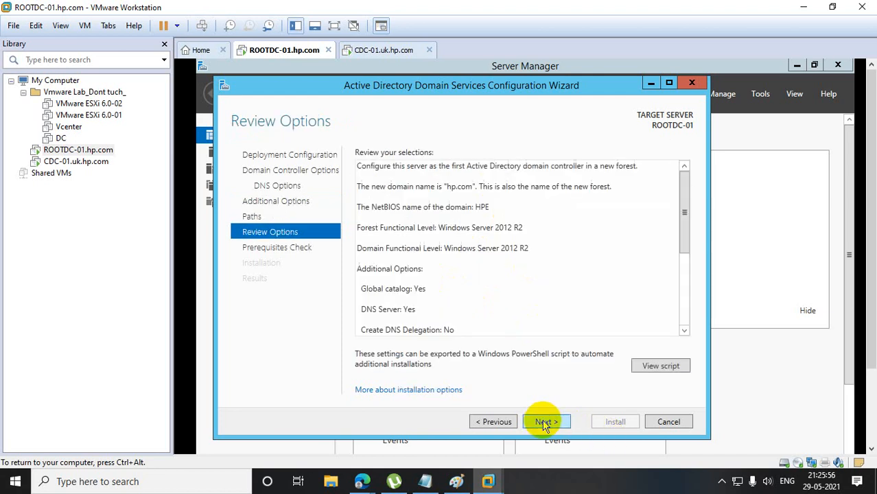
{"action": "left_click", "coordinate": [545, 423]}
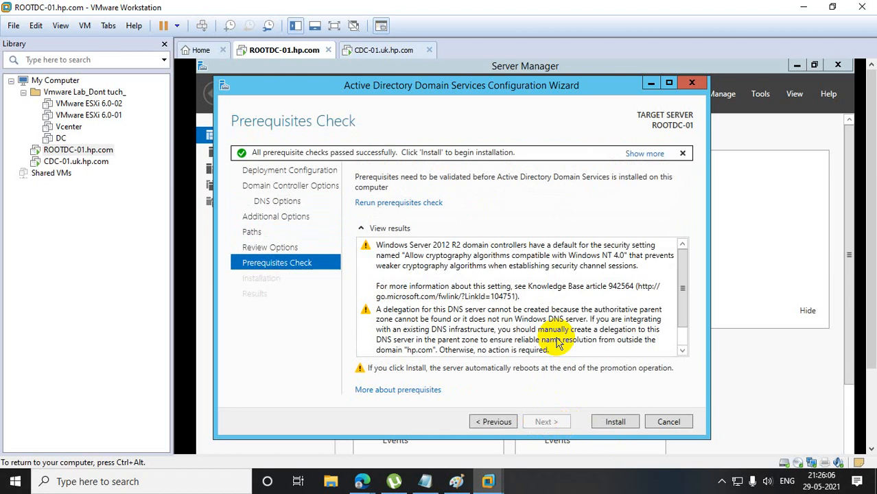
{"action": "left_click", "coordinate": [615, 423]}
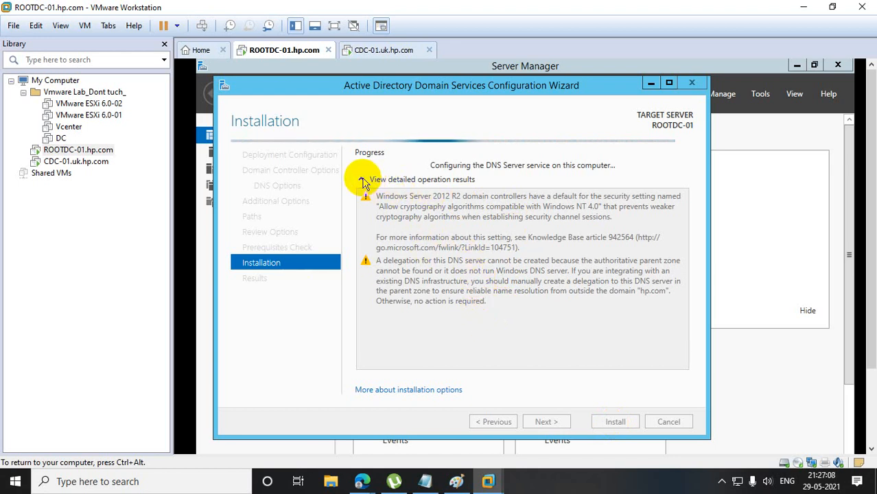
Open the online help about installation options, dismiss the Internet Explorer 11 setup, and close the browser.
{"action": "left_click", "coordinate": [393, 391]}
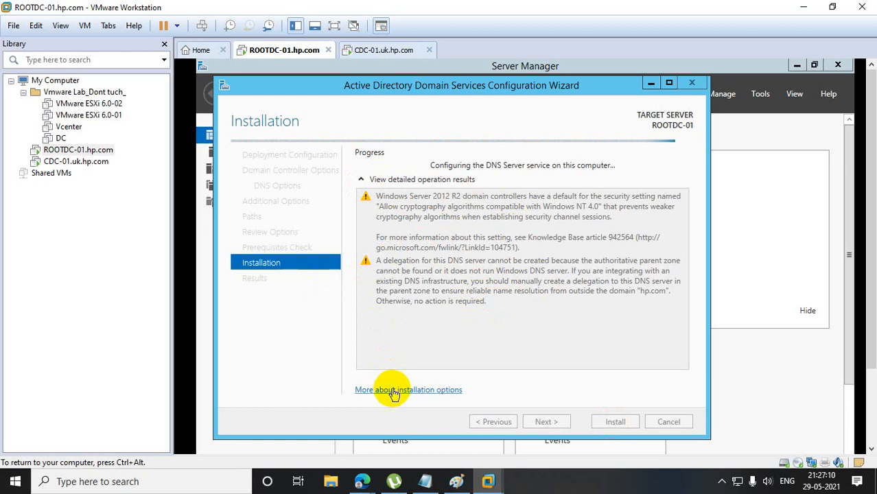
{"action": "left_click", "coordinate": [619, 212]}
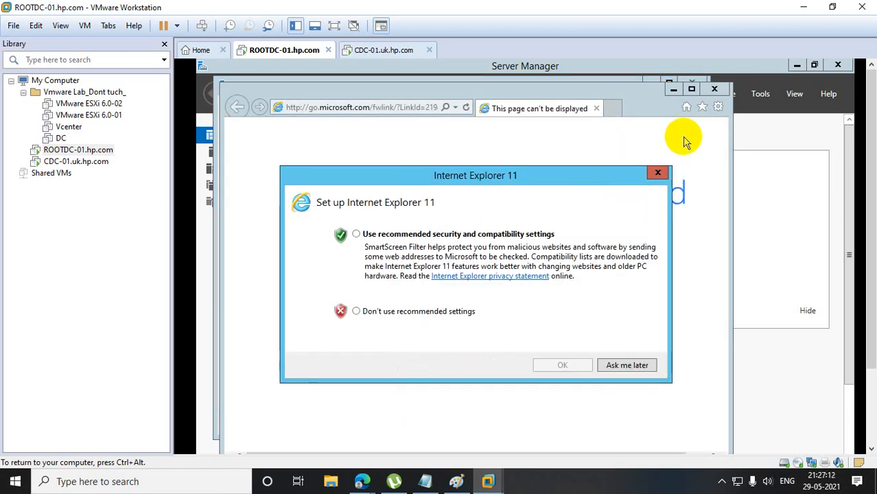
{"action": "left_click", "coordinate": [655, 174]}
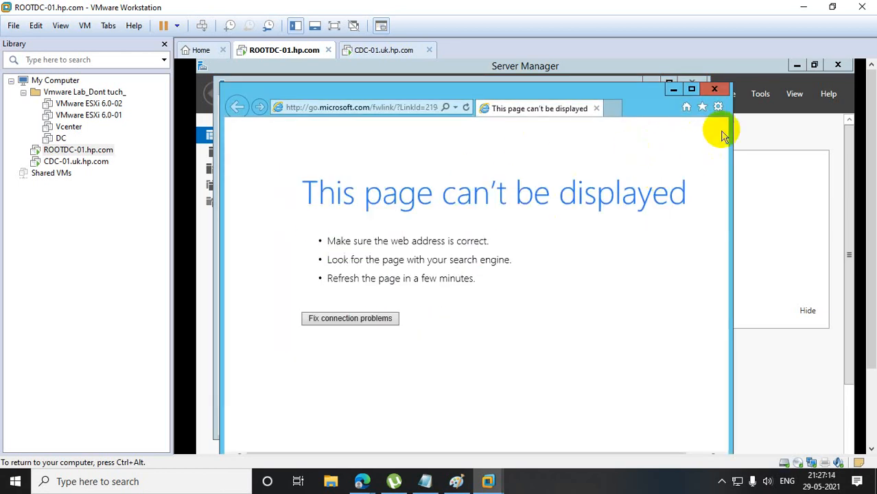
{"action": "left_click", "coordinate": [714, 89]}
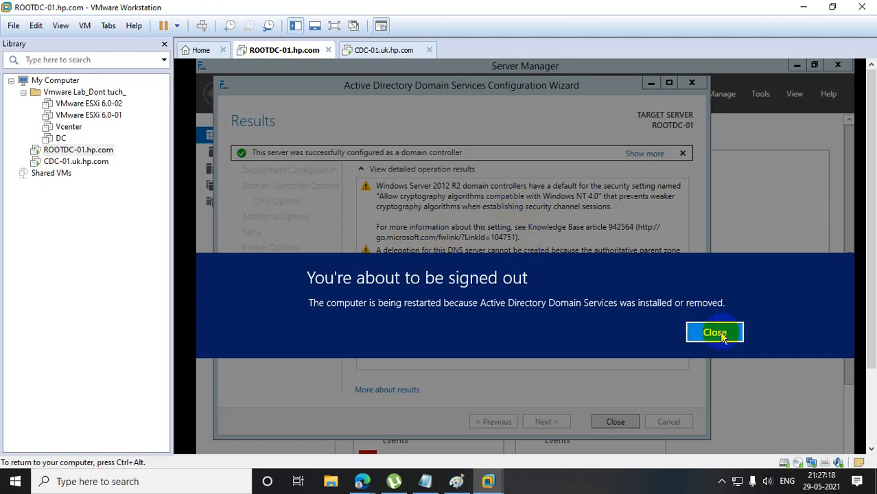
Dismiss the restart notice and close the Active Directory Domain Services Configuration Wizard.
{"action": "left_click", "coordinate": [721, 335]}
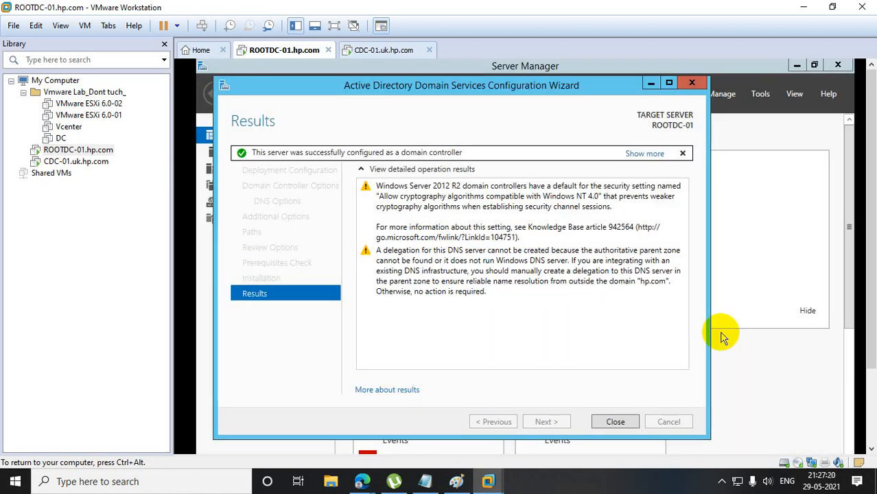
{"action": "left_click", "coordinate": [617, 420]}
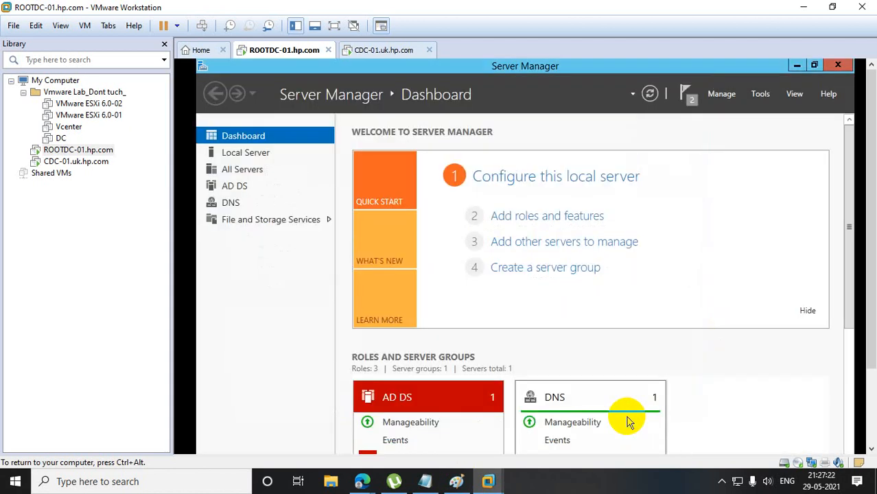
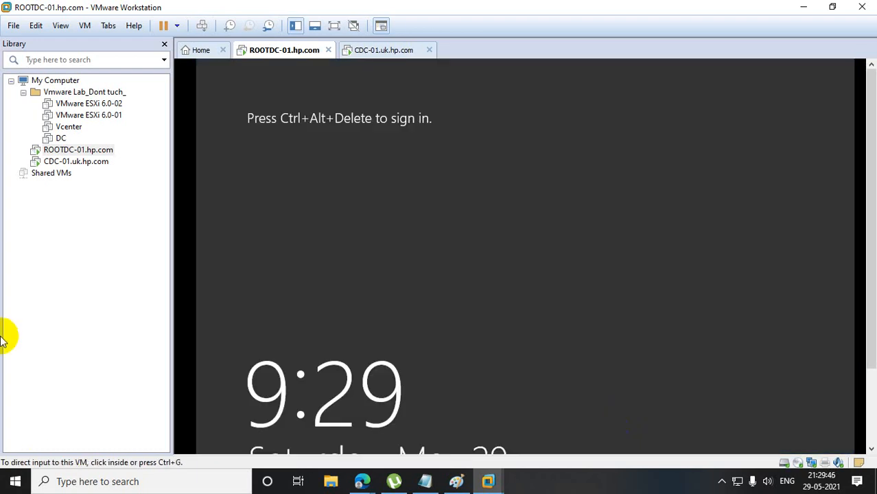
Sign in to the ROOTDC-01.hp.com virtual machine as HPE\Administrator with the account password.
{"action": "right_click", "coordinate": [98, 153]}
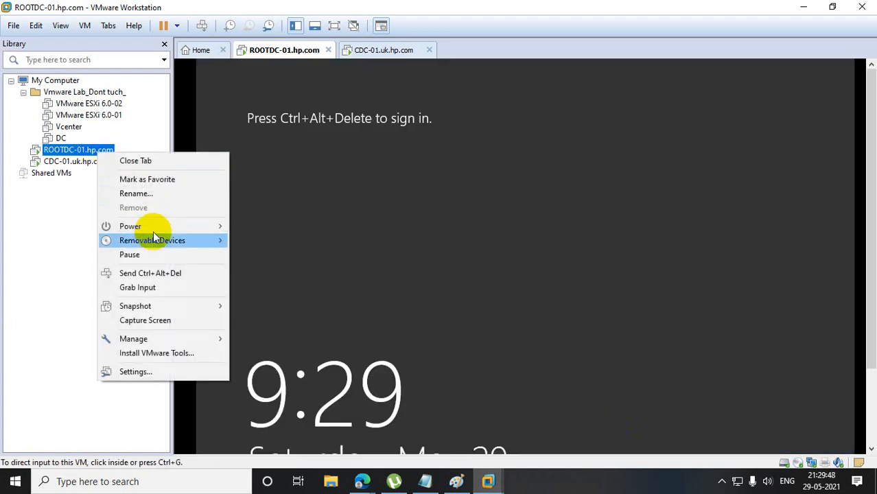
{"action": "left_click", "coordinate": [155, 273]}
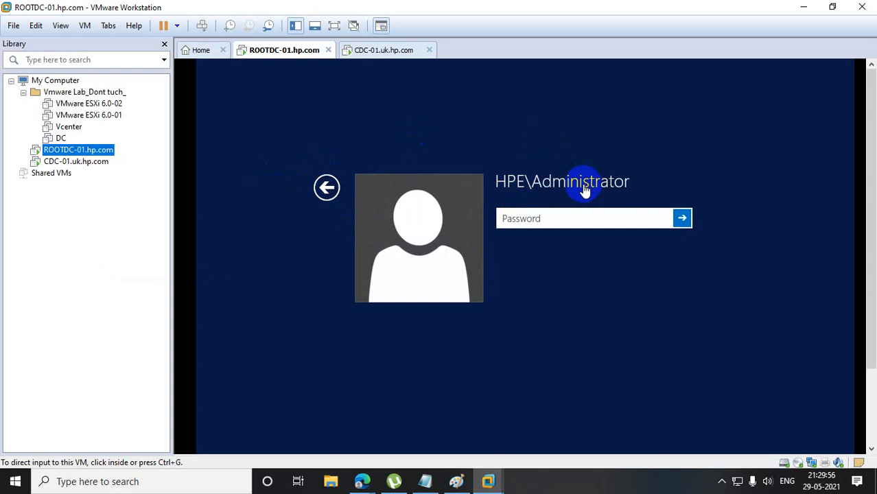
{"action": "left_click", "coordinate": [327, 188]}
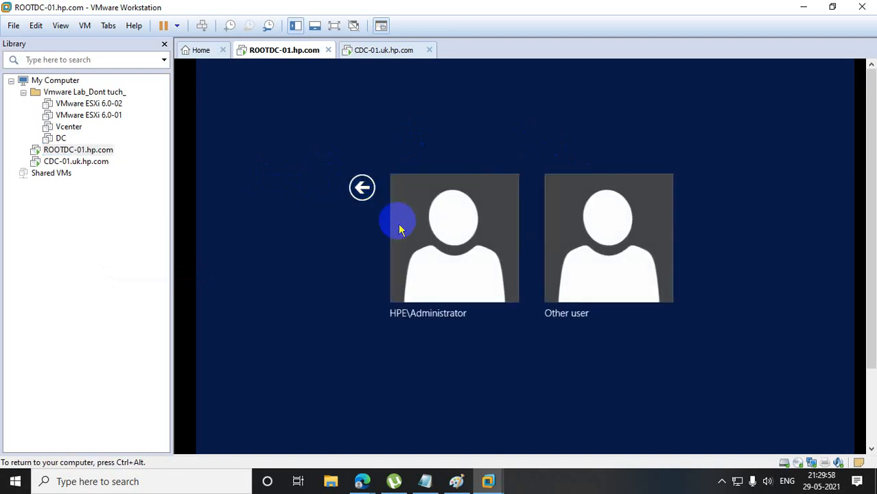
{"action": "left_click", "coordinate": [410, 321]}
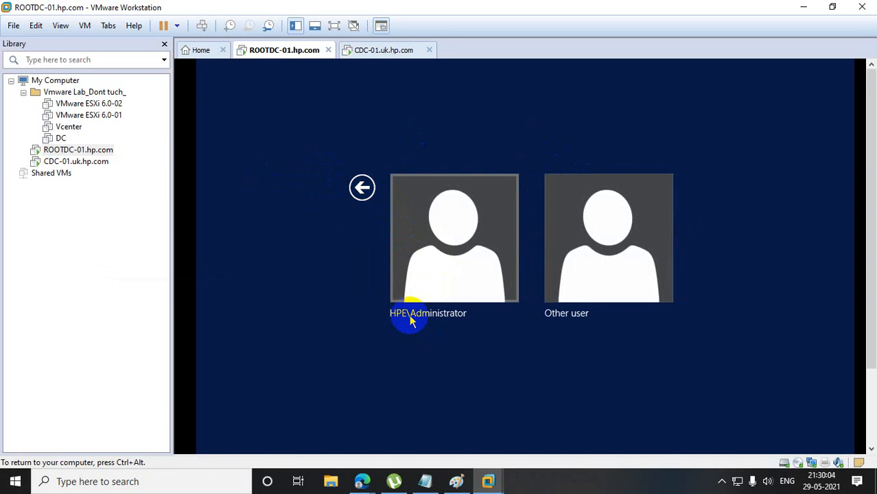
{"action": "left_click", "coordinate": [427, 241]}
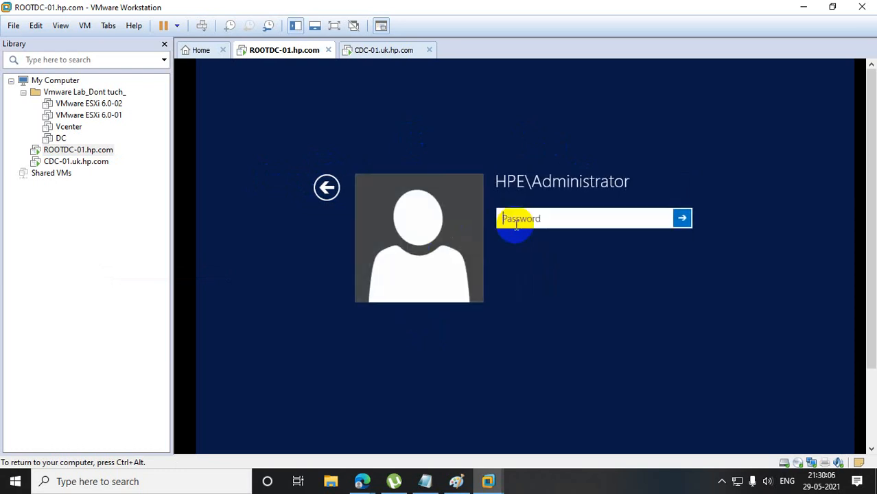
{"action": "type", "text": "•••••"}
{"action": "key", "text": "BackSpace"}
{"action": "key", "text": "BackSpace"}
{"action": "key", "text": "BackSpace"}
{"action": "key", "text": "BackSpace"}
{"action": "key", "text": "BackSpace"}
{"action": "type", "text": "••••••••"}
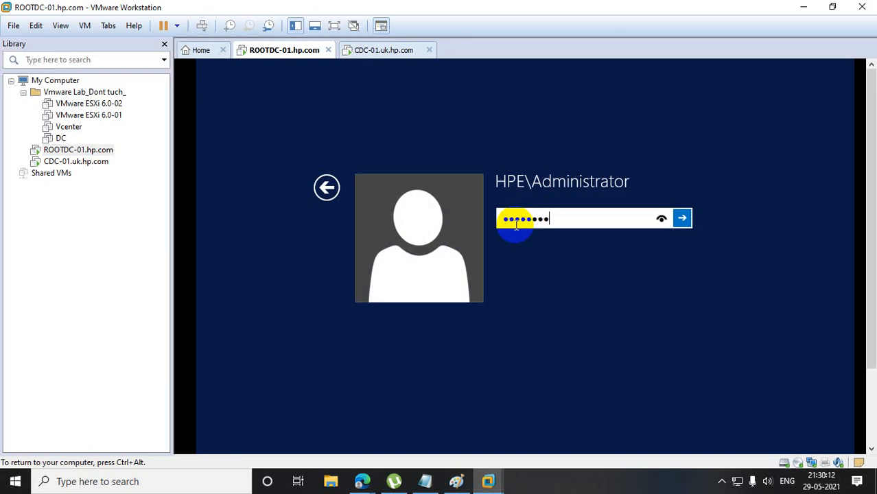
{"action": "type", "text": "•••"}
{"action": "key", "text": "Return"}
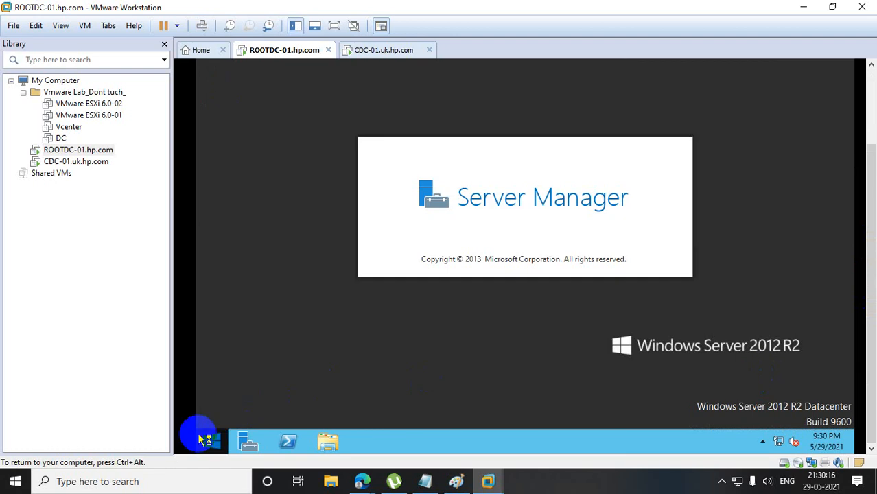
Run dsa.msc on ROOTDC-01, maximize Active Directory Users and Computers, and open the Users container of hp.com.
{"action": "right_click", "coordinate": [205, 440]}
{"action": "left_click", "coordinate": [234, 394]}
{"action": "type", "text": "d"}
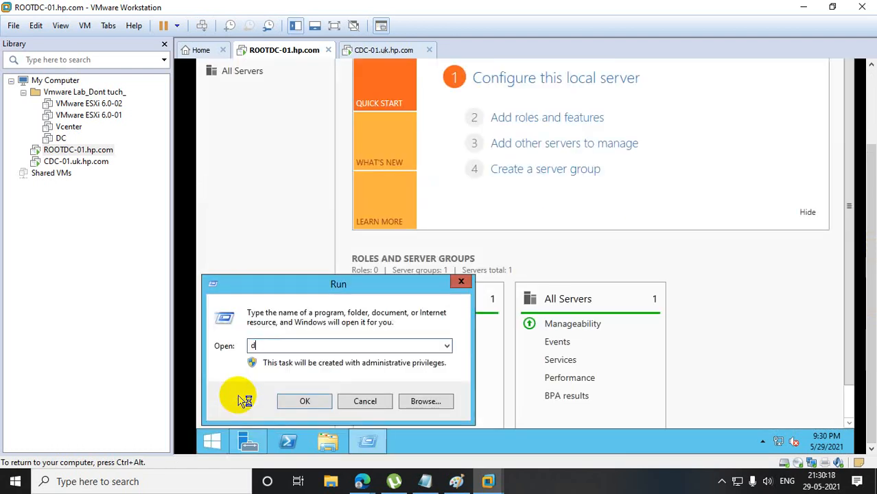
{"action": "type", "text": "sa.msc"}
{"action": "key", "text": "Return"}
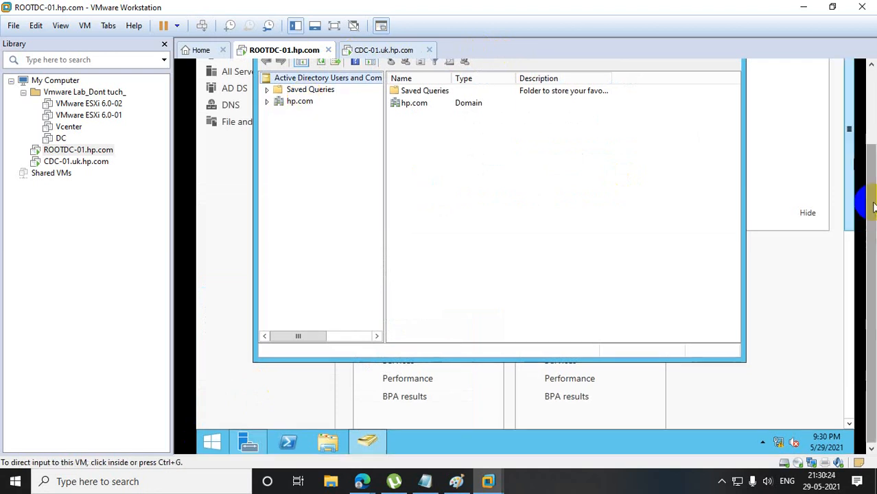
{"action": "left_click", "coordinate": [701, 83]}
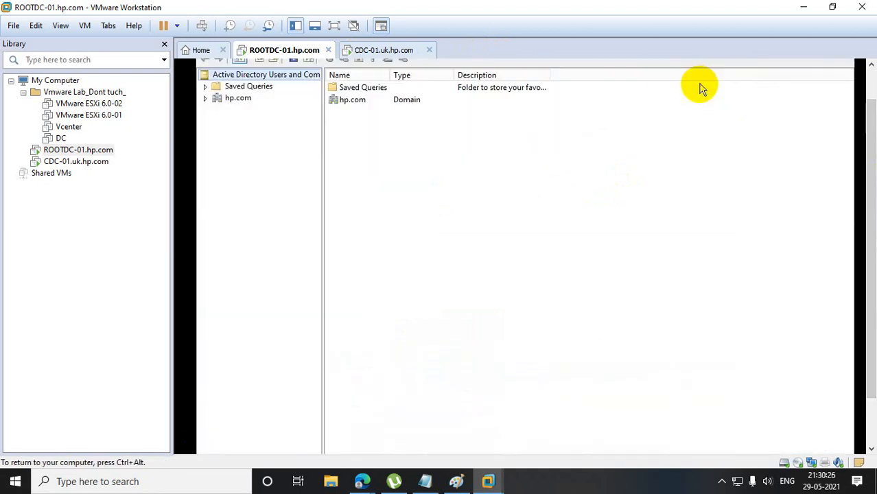
{"action": "left_click", "coordinate": [205, 98]}
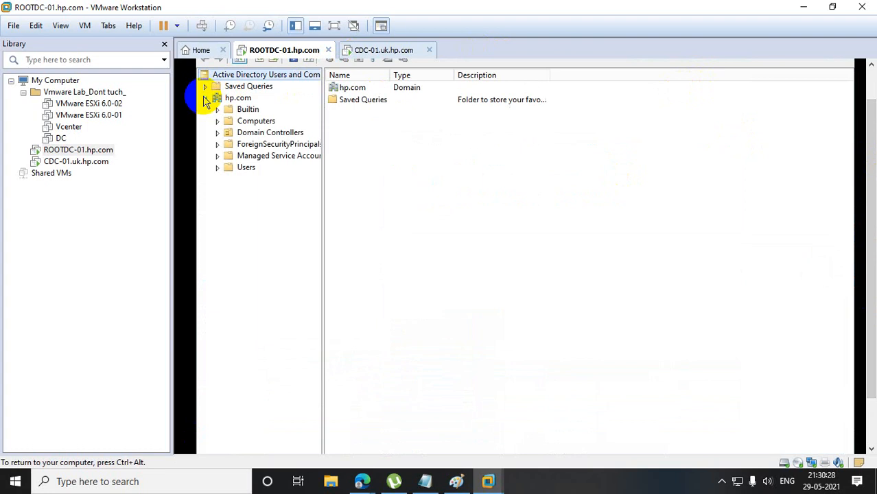
{"action": "left_click", "coordinate": [242, 171]}
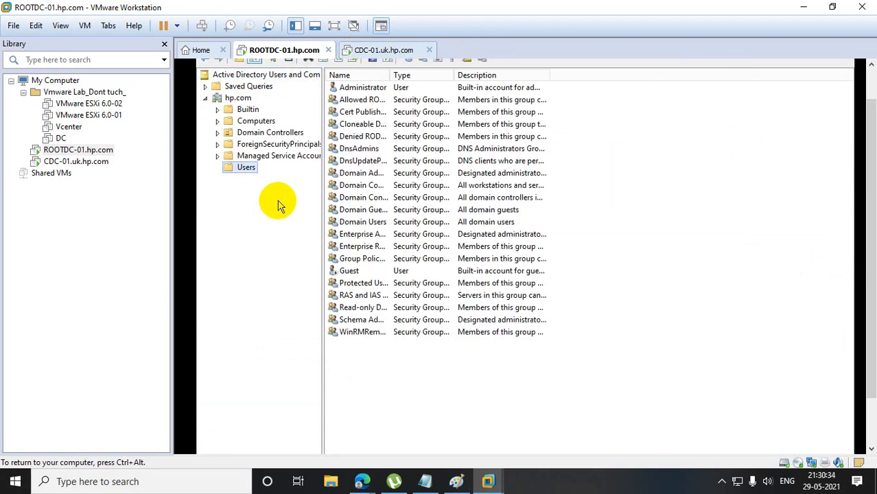
{"action": "right_click", "coordinate": [243, 169]}
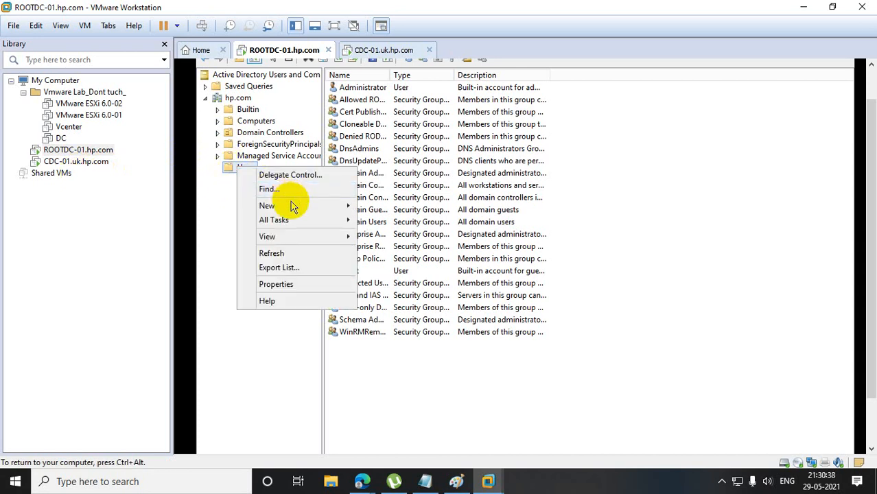
{"action": "mouse_move", "coordinate": [289, 205]}
{"action": "left_click", "coordinate": [405, 319]}
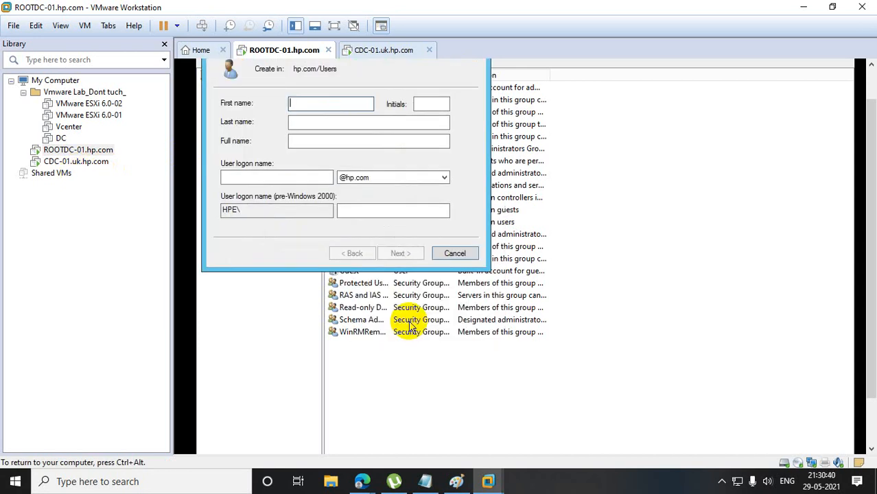
{"action": "type", "text": "Sidd"}
{"action": "key", "text": "Tab"}
{"action": "key", "text": "Tab"}
{"action": "key", "text": "Tab"}
{"action": "key", "text": "Tab"}
{"action": "key", "text": "Tab"}
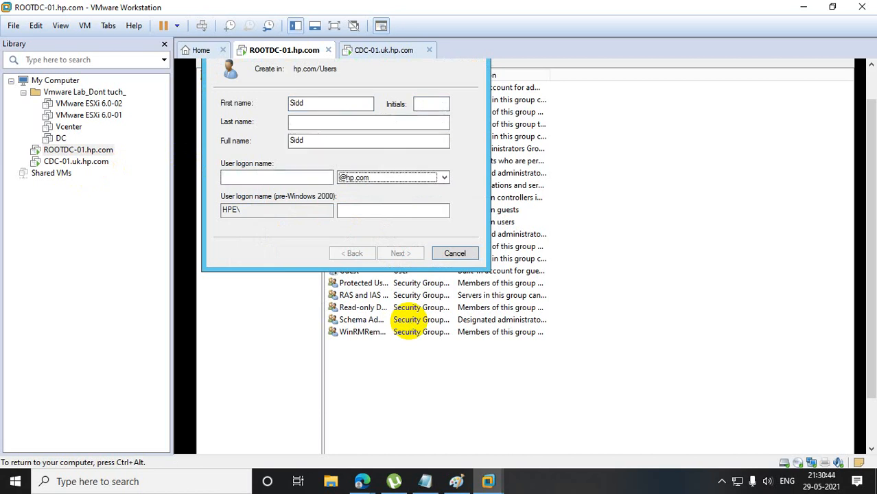
{"action": "left_click", "coordinate": [254, 176]}
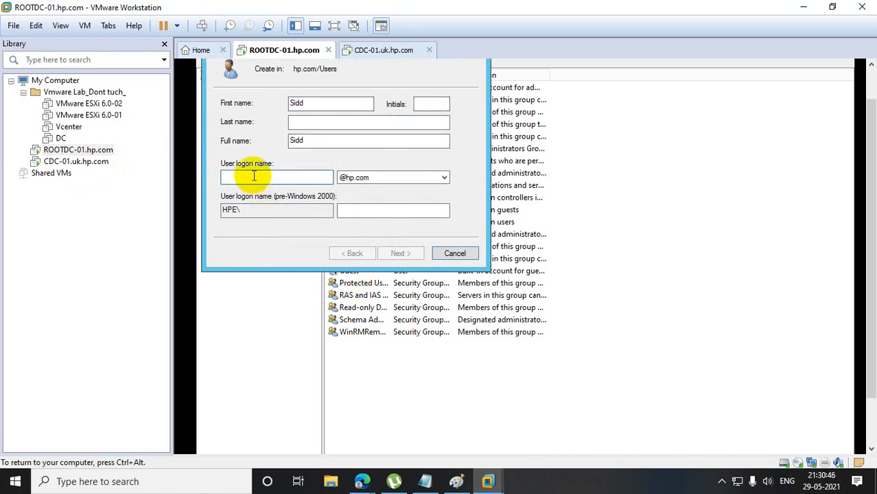
{"action": "type", "text": "sidd"}
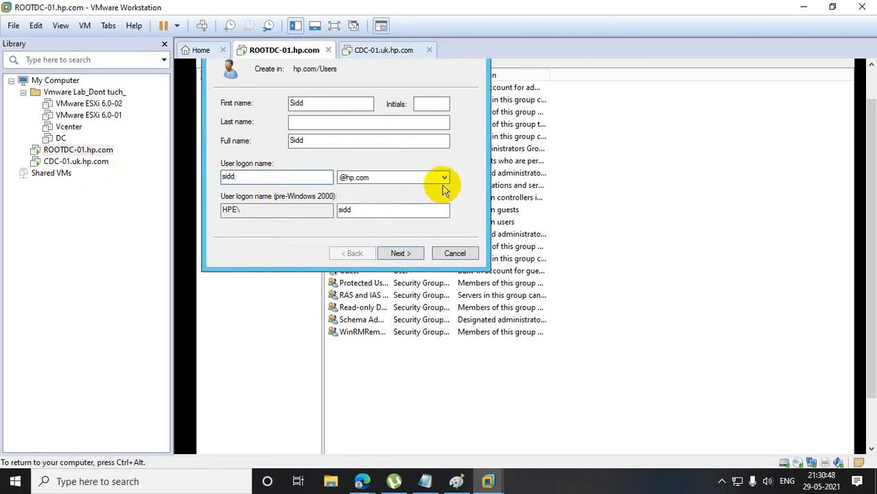
{"action": "left_click", "coordinate": [444, 180]}
{"action": "left_click", "coordinate": [366, 184]}
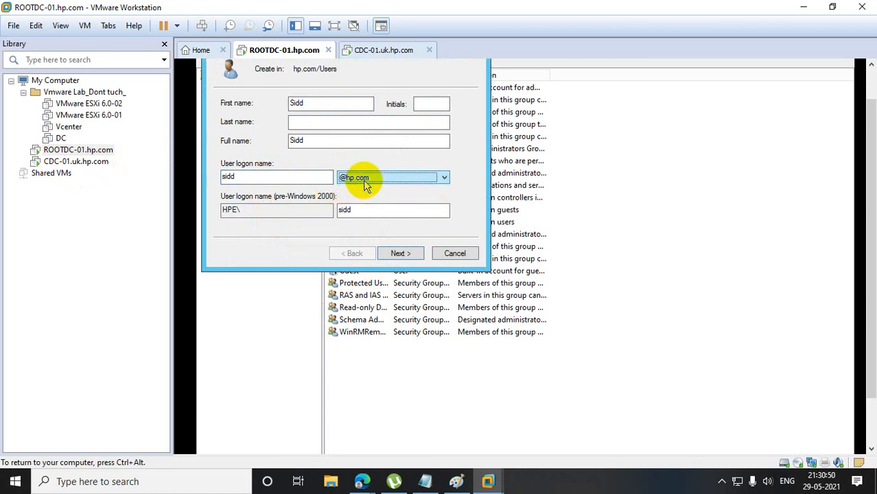
{"action": "left_click", "coordinate": [398, 252]}
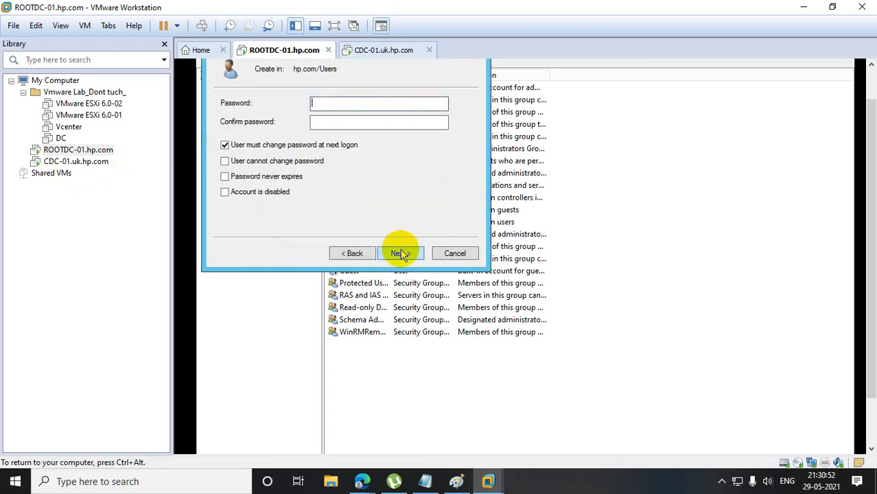
Remove the password change requirement at next logon and try to enter and confirm the new user's password.
{"action": "left_click", "coordinate": [280, 147]}
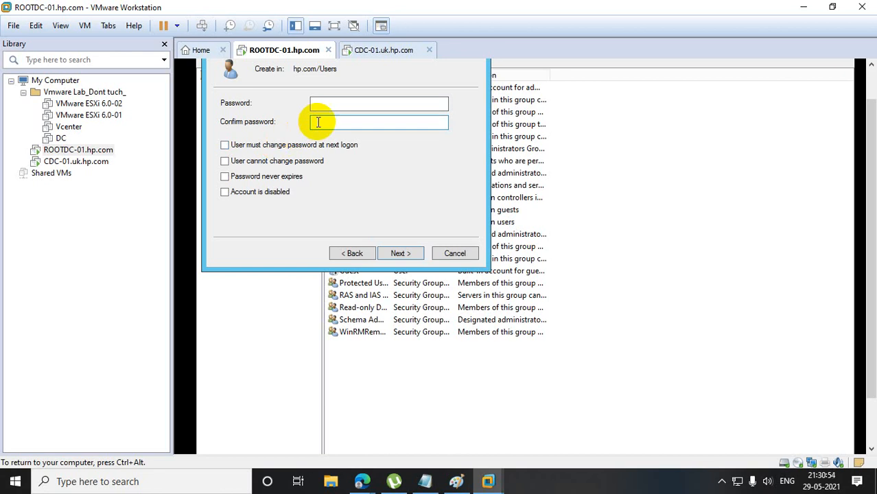
{"action": "left_click", "coordinate": [331, 105]}
{"action": "type", "text": "•••••"}
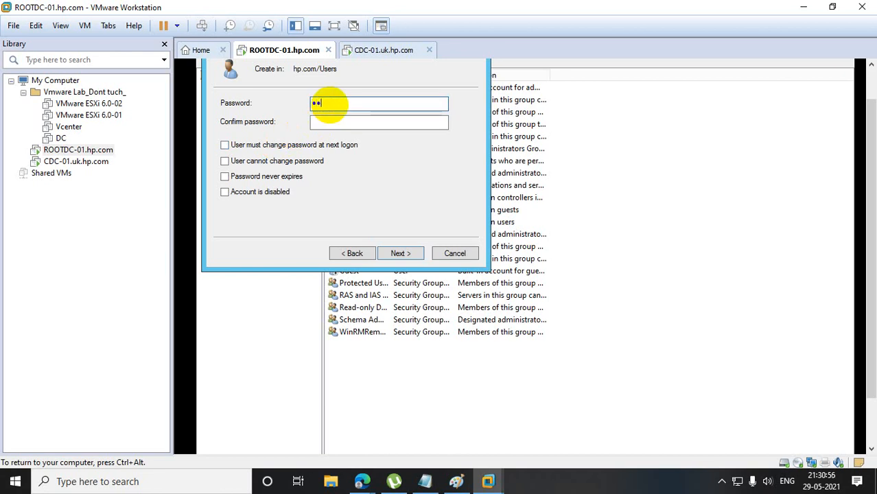
{"action": "type", "text": "••••••"}
{"action": "key", "text": "Tab"}
{"action": "type", "text": "•••••••••"}
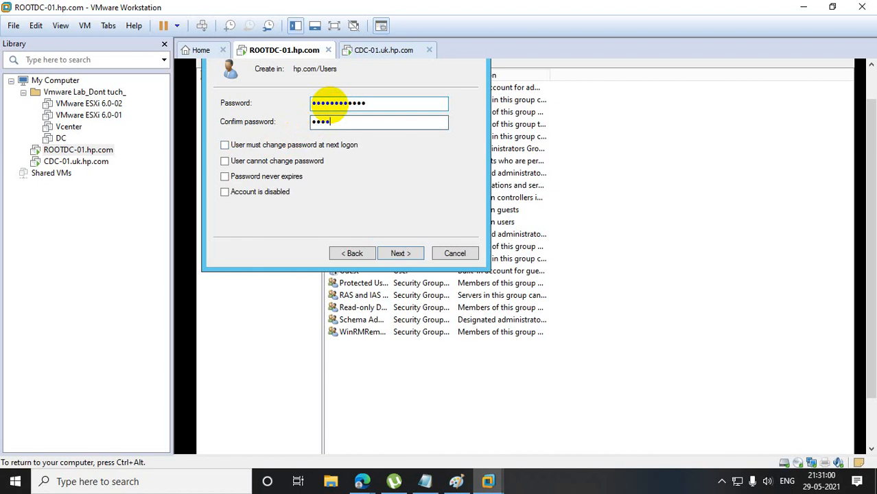
{"action": "type", "text": "•••"}
{"action": "left_click", "coordinate": [401, 255]}
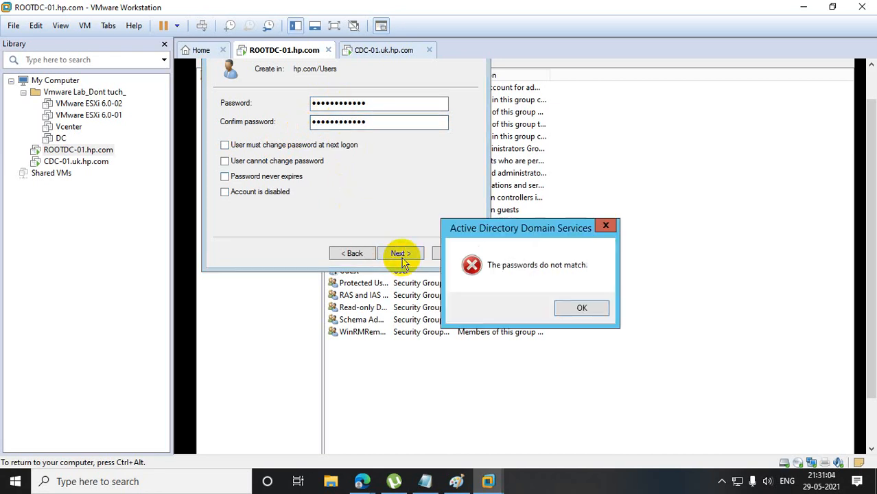
{"action": "left_click", "coordinate": [579, 311]}
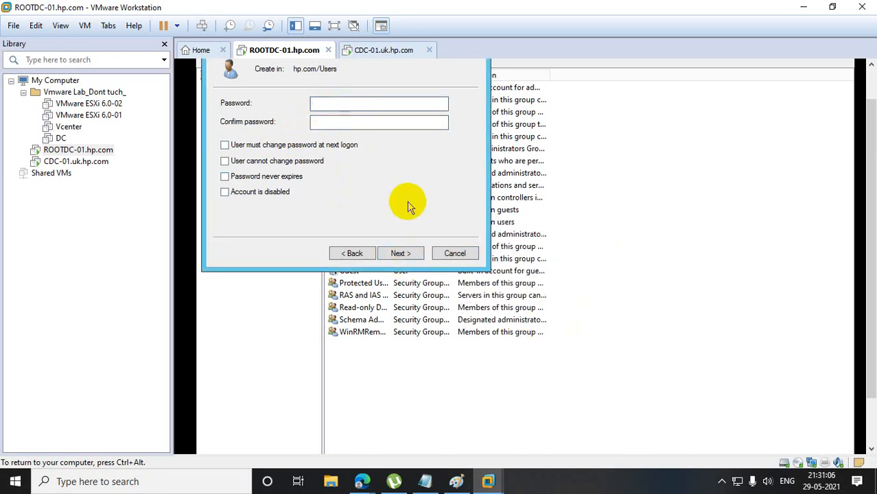
Re-enter and confirm the new user's password, and finish creating the account.
{"action": "type", "text": "••••••••••••"}
{"action": "key", "text": "Tab"}
{"action": "type", "text": "••••••••••••"}
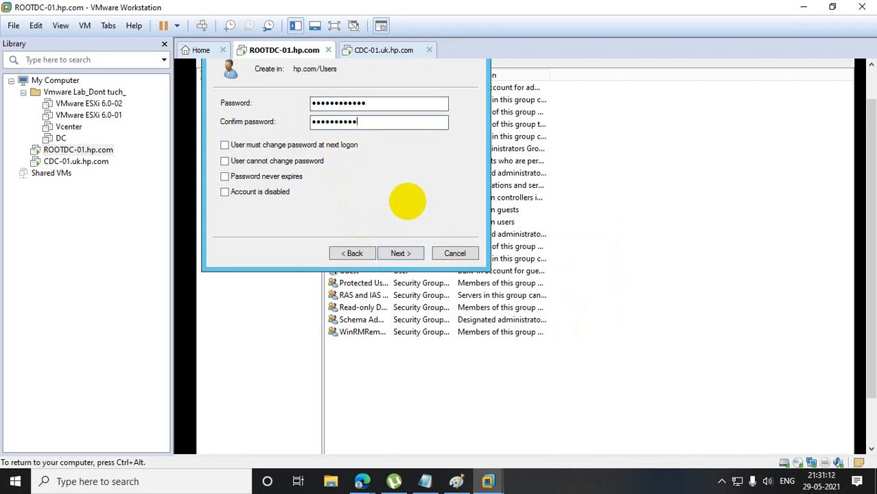
{"action": "left_click", "coordinate": [400, 253]}
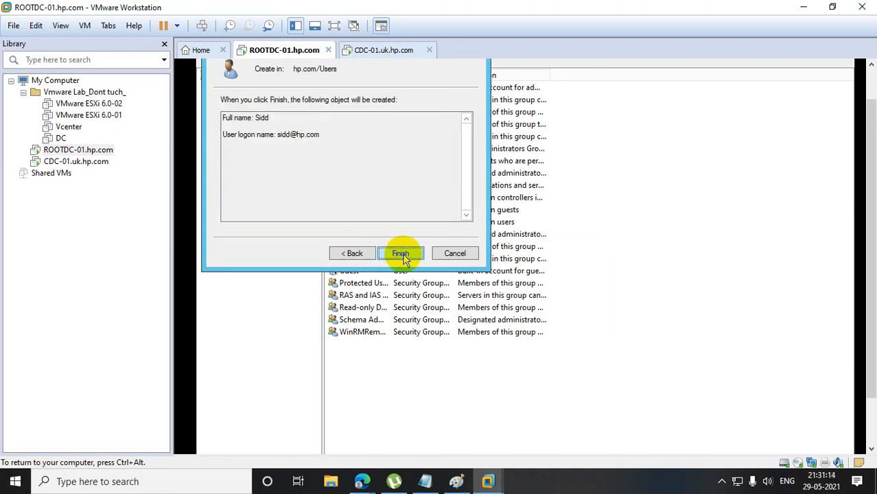
{"action": "left_click", "coordinate": [400, 253]}
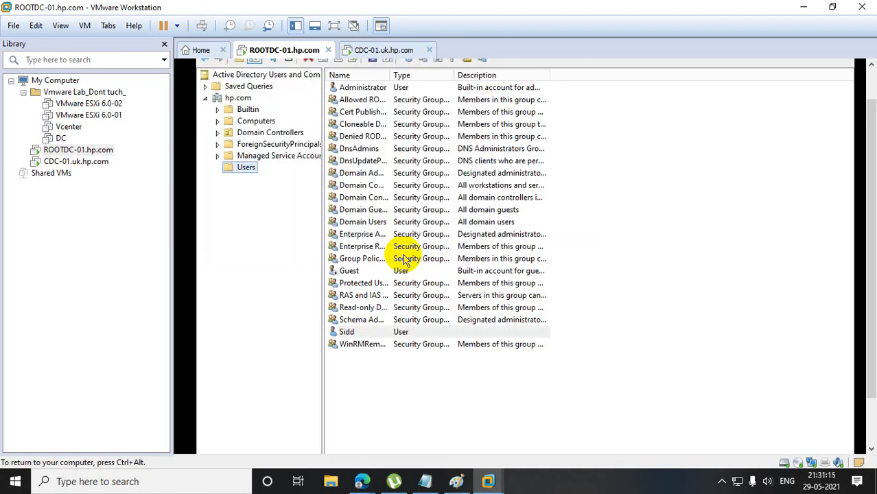
Check which groups the newly created user belongs to, and close its properties.
{"action": "double_click", "coordinate": [364, 334]}
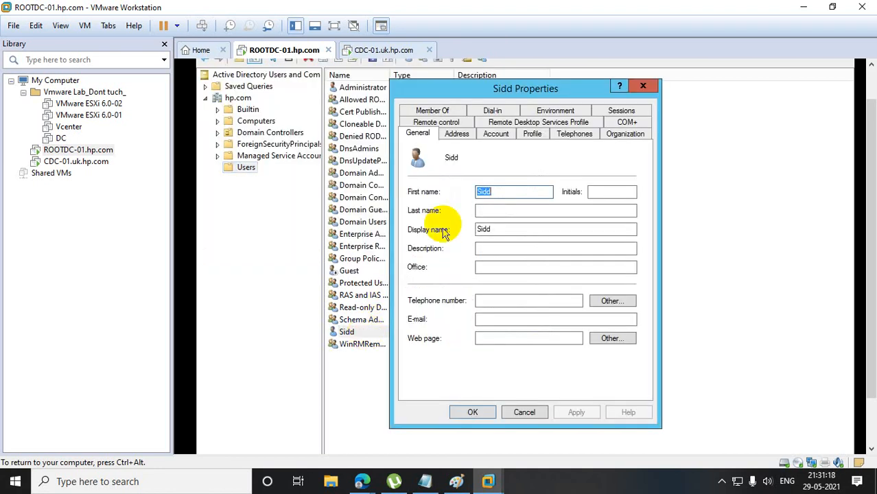
{"action": "left_click", "coordinate": [446, 112]}
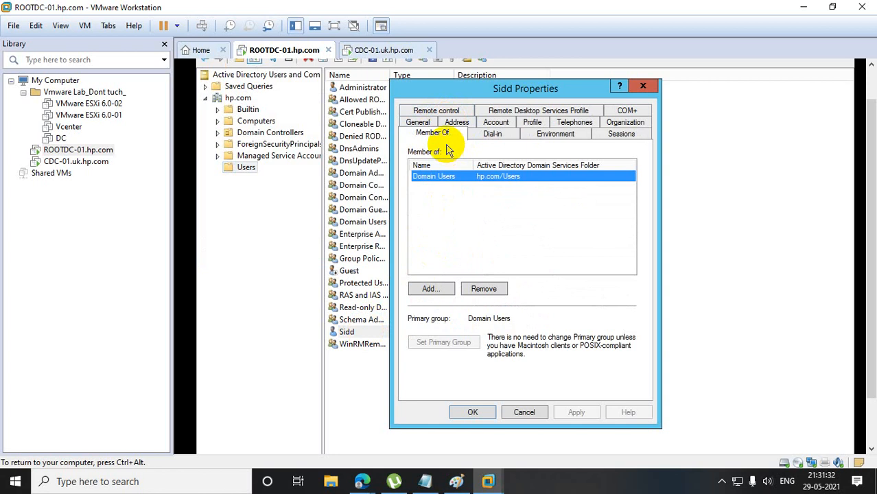
{"action": "left_click", "coordinate": [642, 87]}
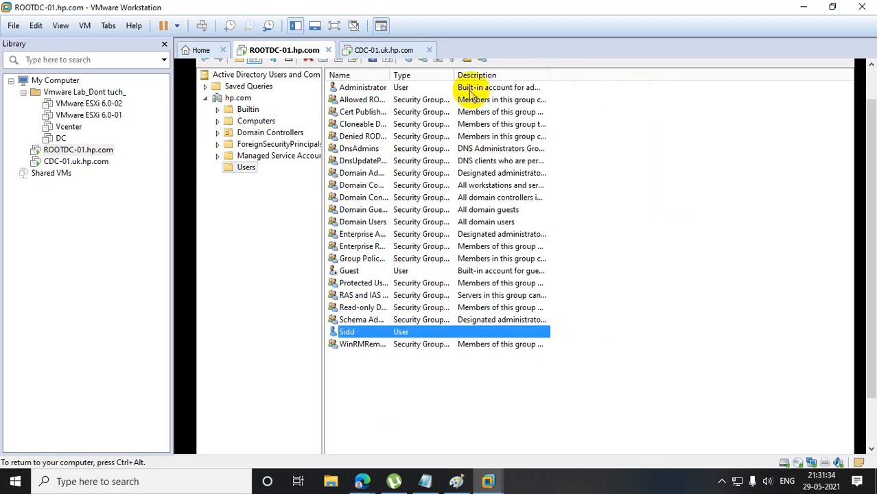
Widen the Name column and check which groups Domain Admins is a member of, closing its properties.
{"action": "left_click_drag", "start_coordinate": [454, 75], "coordinate": [496, 87]}
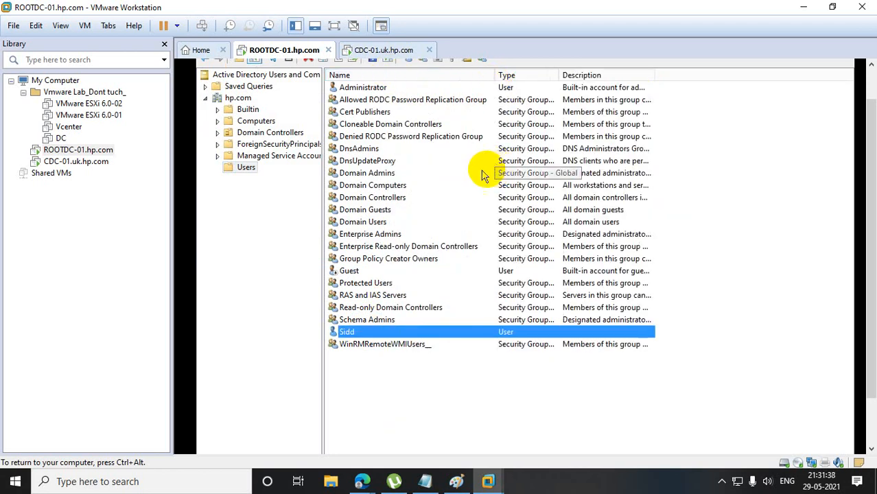
{"action": "double_click", "coordinate": [376, 180]}
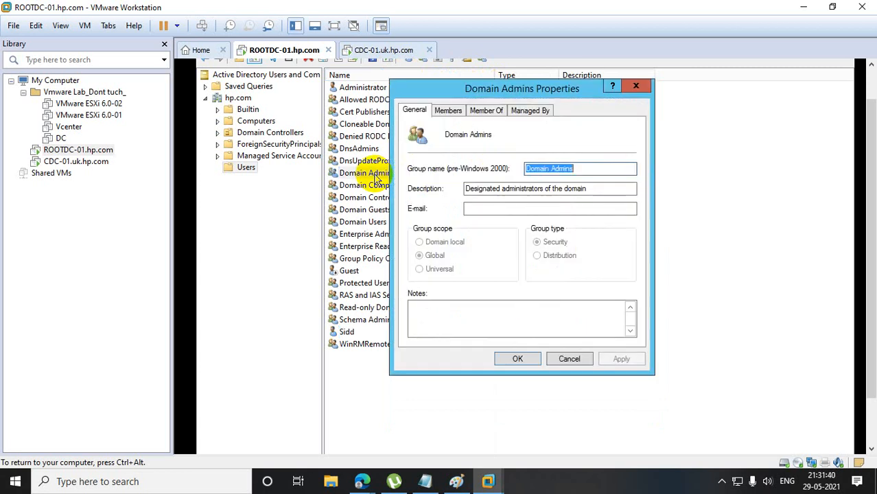
{"action": "left_click", "coordinate": [503, 114]}
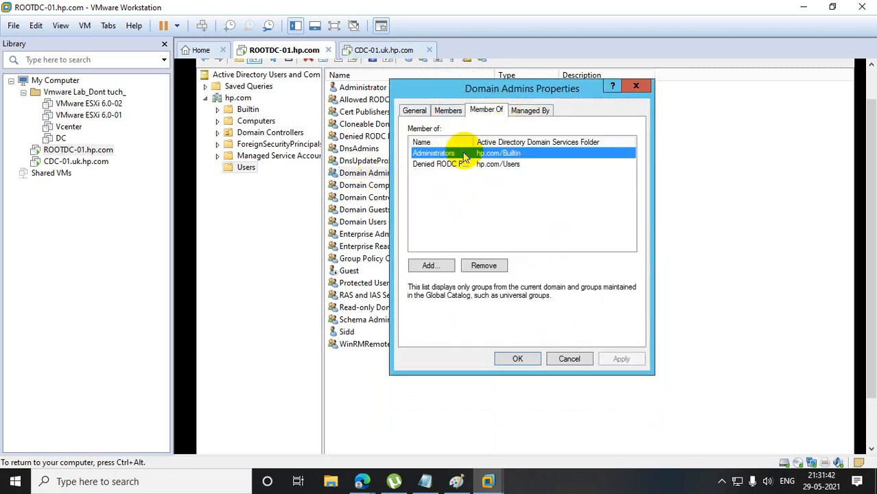
{"action": "left_click", "coordinate": [636, 86]}
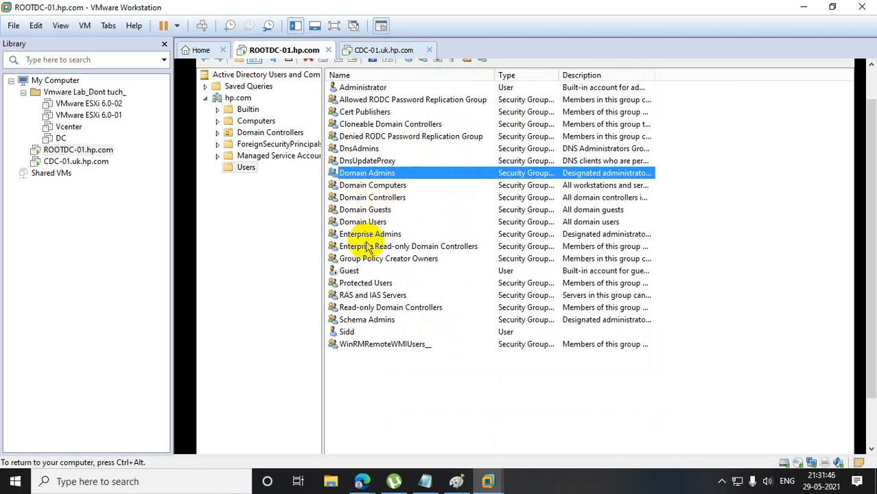
Check which groups Enterprise Admins is a member of, and close its properties.
{"action": "double_click", "coordinate": [367, 235]}
{"action": "left_click", "coordinate": [498, 111]}
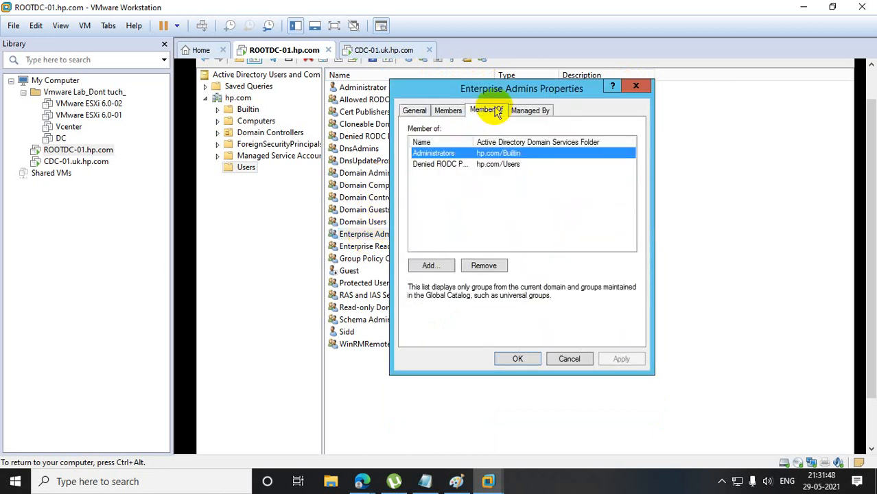
{"action": "left_click", "coordinate": [643, 86]}
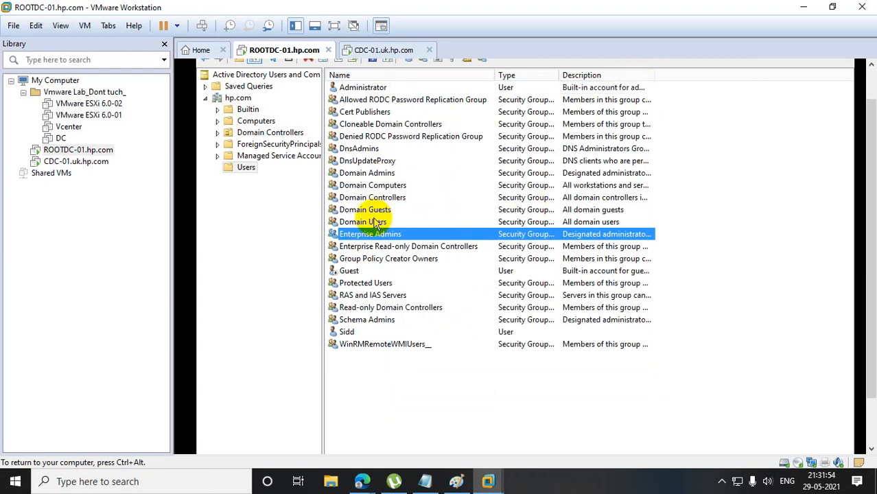
Compare the general descriptions and scopes of the Domain Admins and Enterprise Admins groups, closing each group's properties.
{"action": "double_click", "coordinate": [380, 175]}
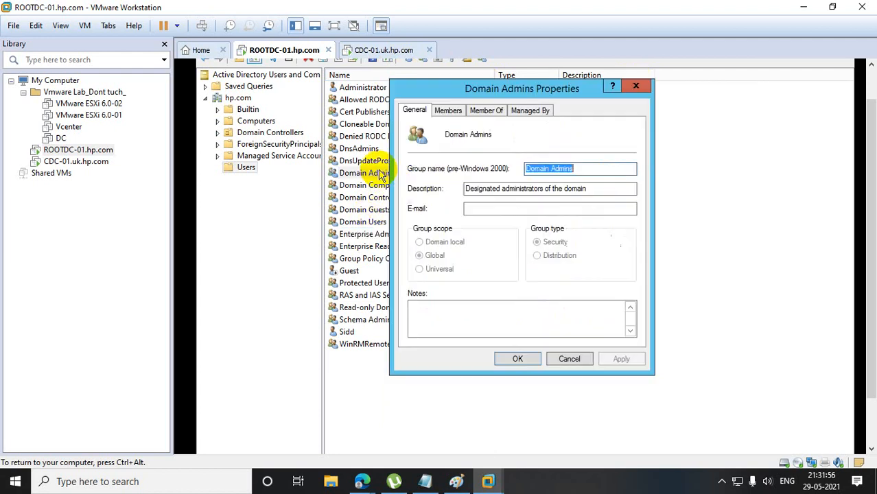
{"action": "left_click", "coordinate": [637, 85]}
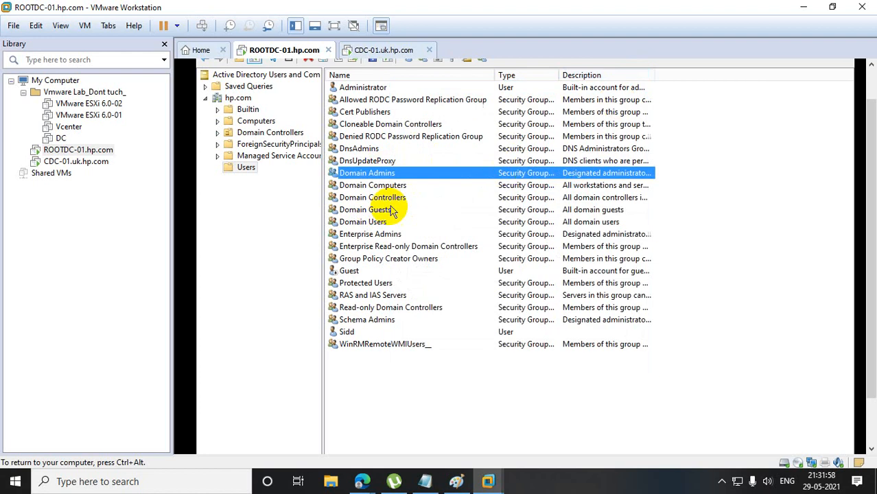
{"action": "double_click", "coordinate": [367, 234]}
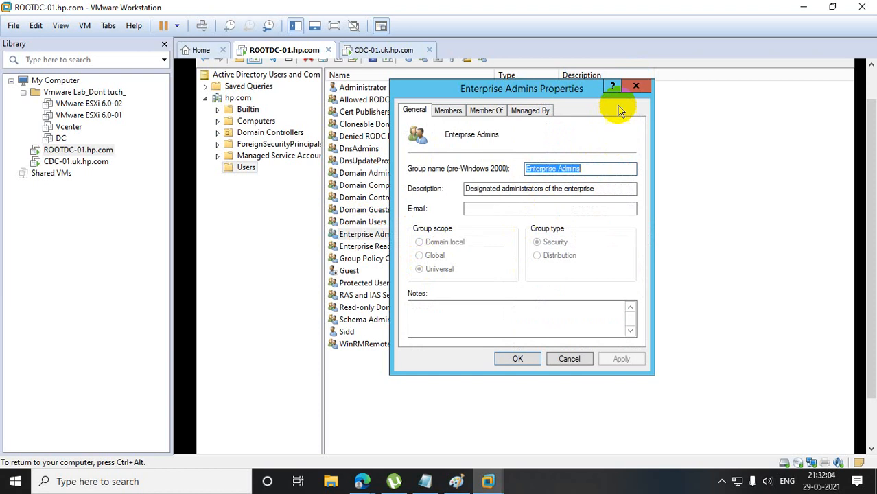
{"action": "left_click", "coordinate": [634, 88]}
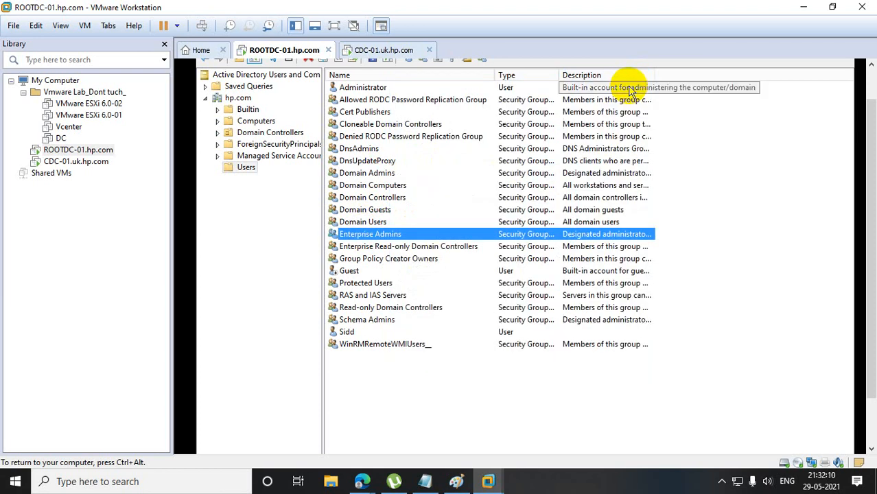
Add the newly created user to the Domain Admins group and save the membership change.
{"action": "double_click", "coordinate": [347, 332]}
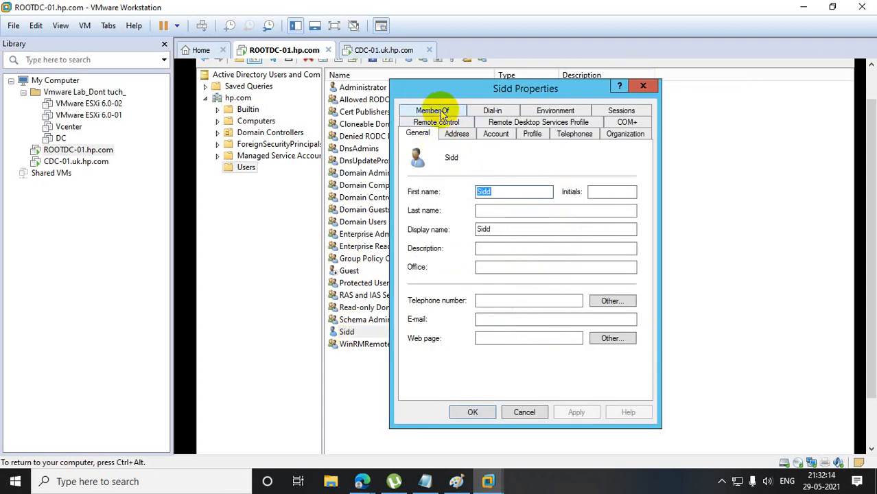
{"action": "left_click", "coordinate": [442, 114]}
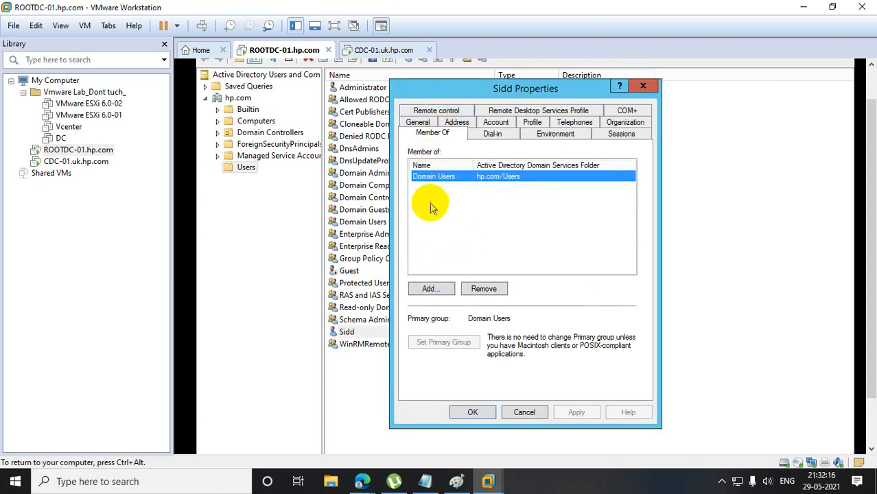
{"action": "left_click", "coordinate": [430, 291]}
{"action": "type", "text": "domain admin;"}
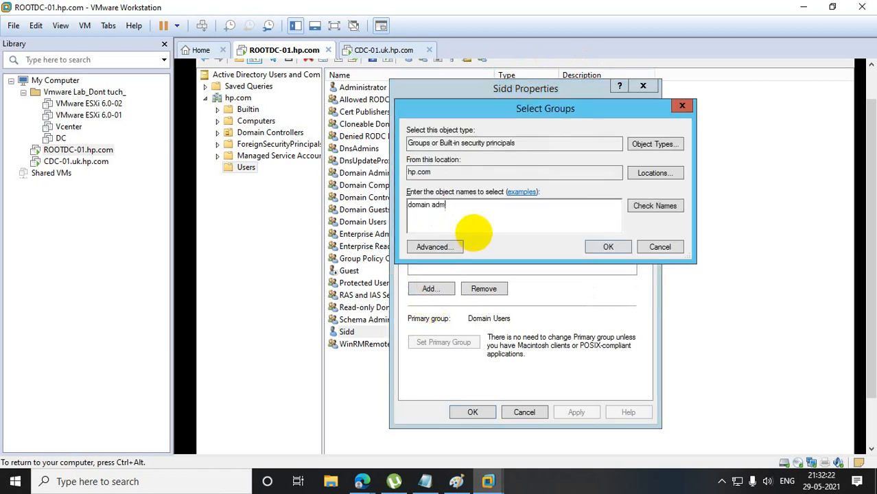
{"action": "left_click", "coordinate": [633, 206]}
{"action": "left_click", "coordinate": [608, 247]}
{"action": "left_click", "coordinate": [574, 412]}
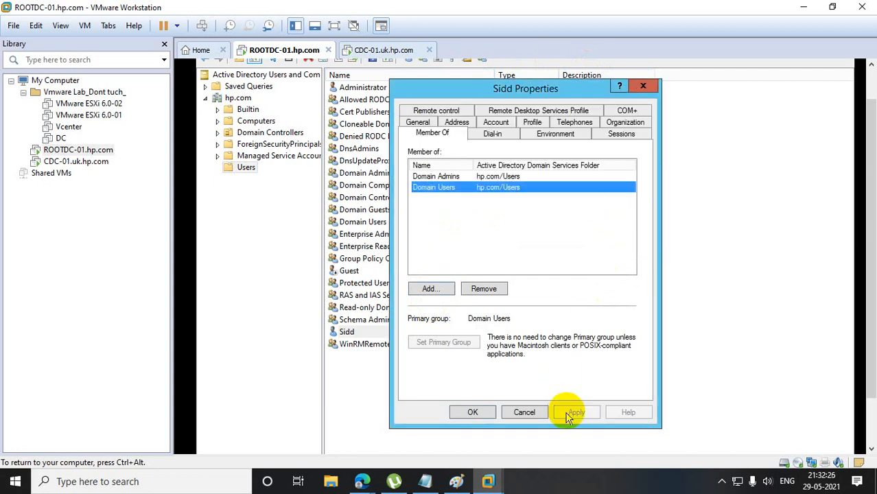
{"action": "left_click", "coordinate": [480, 413]}
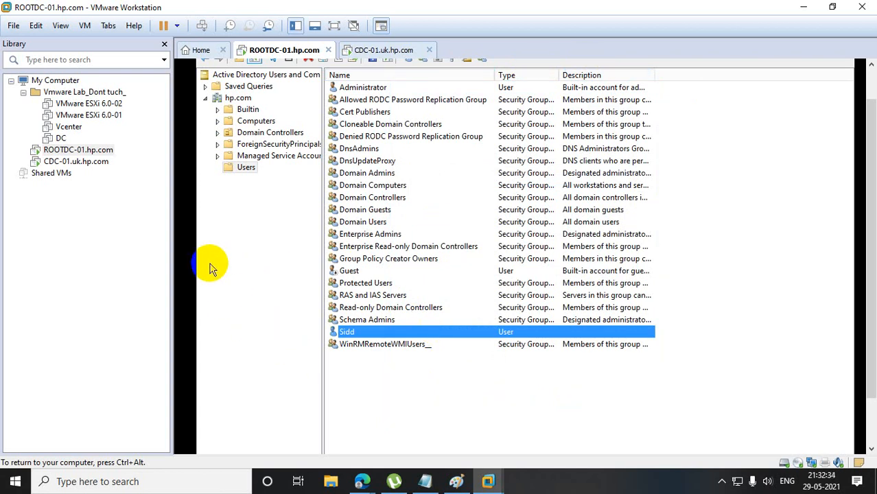
Switch to the CDC-01.uk.hp.com virtual machine and accept the United States region, English language and US keyboard settings.
{"action": "left_click", "coordinate": [97, 163]}
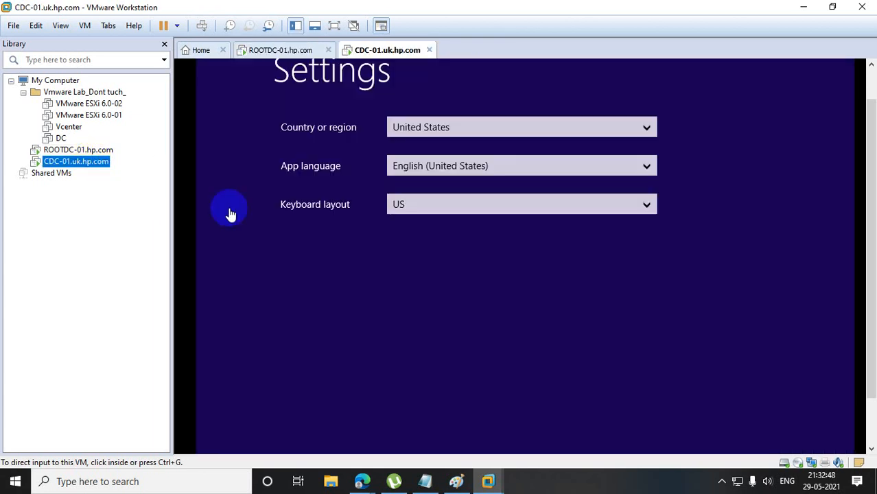
{"action": "left_click_drag", "start_coordinate": [871, 278], "coordinate": [871, 333]}
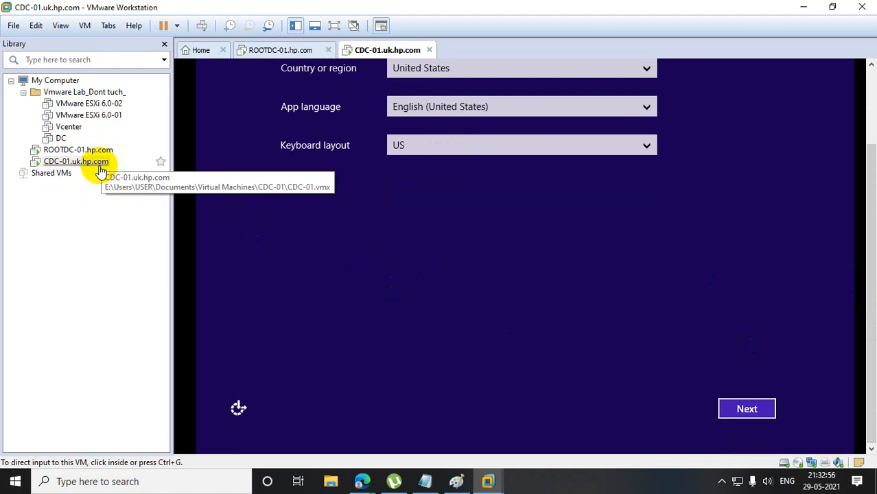
{"action": "left_click", "coordinate": [750, 410]}
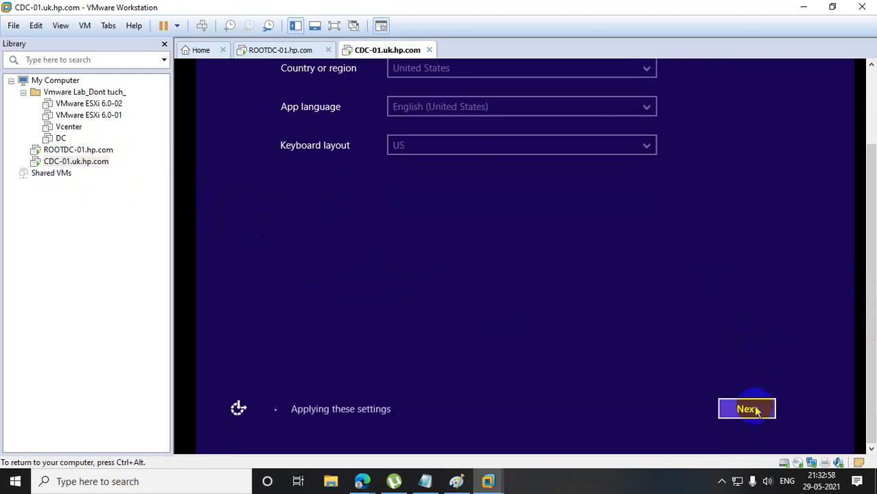
{"action": "left_click", "coordinate": [746, 408]}
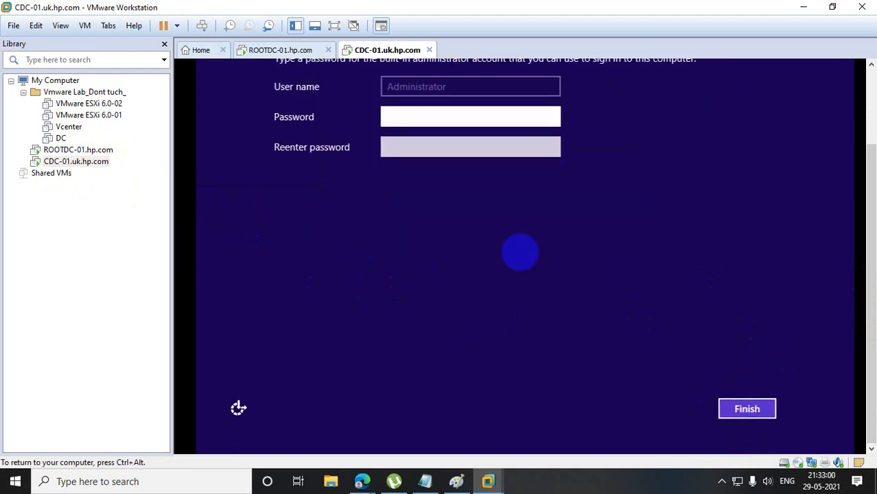
Enter and confirm the built-in Administrator password to finish the Windows setup on CDC-01.
{"action": "left_click", "coordinate": [419, 125]}
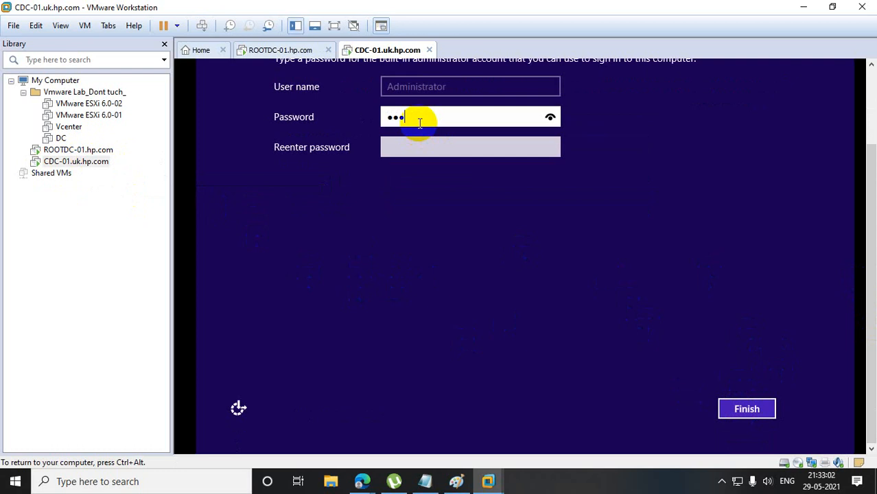
{"action": "key", "text": "Tab"}
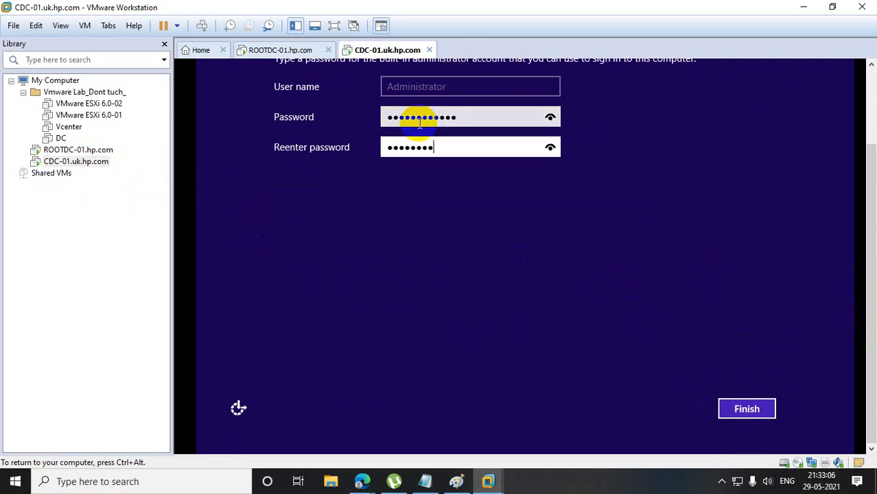
{"action": "key", "text": "Return"}
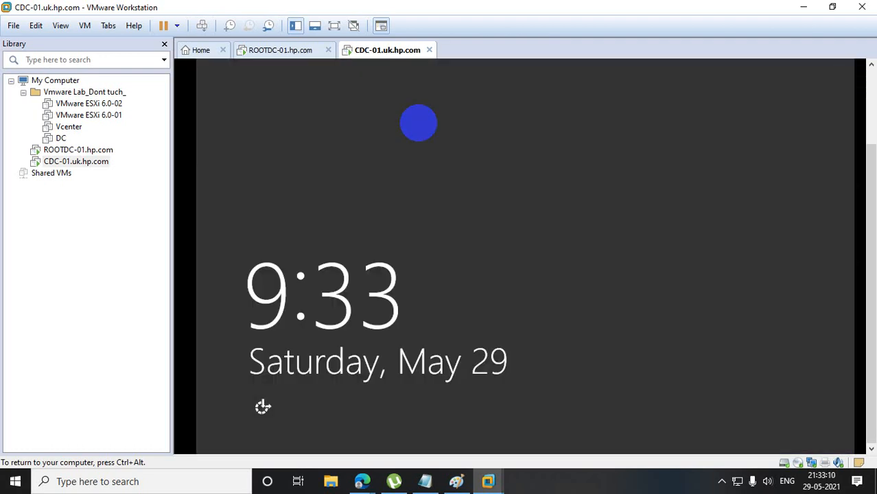
Unlock CDC-01, sign in as Administrator with the account password, and dismiss the Shutdown Event Tracker.
{"action": "right_click", "coordinate": [89, 162]}
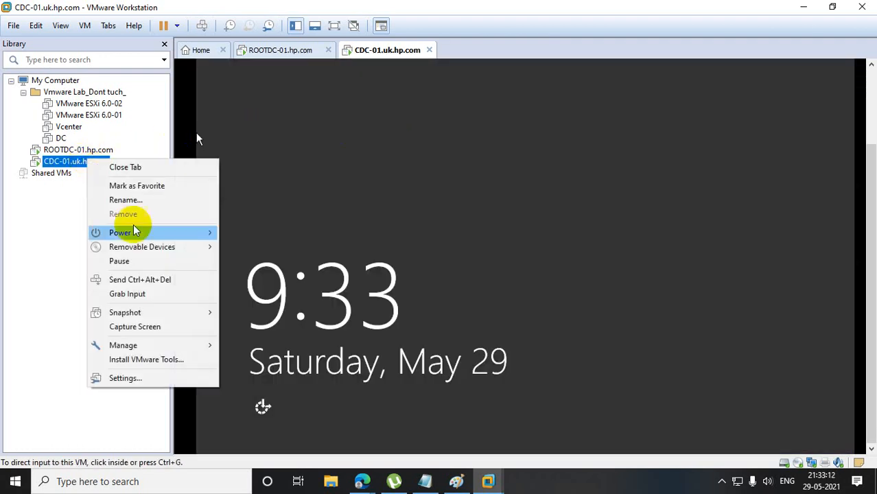
{"action": "left_click", "coordinate": [156, 279]}
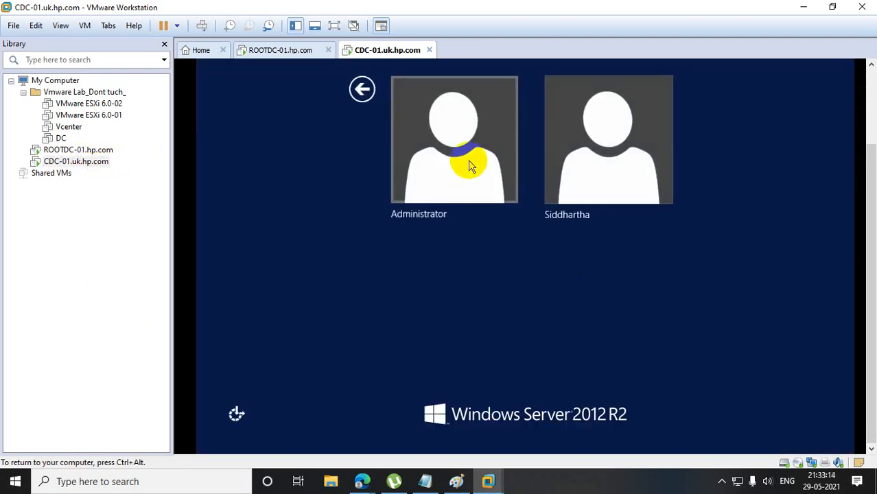
{"action": "left_click", "coordinate": [469, 162]}
{"action": "type", "text": "••"}
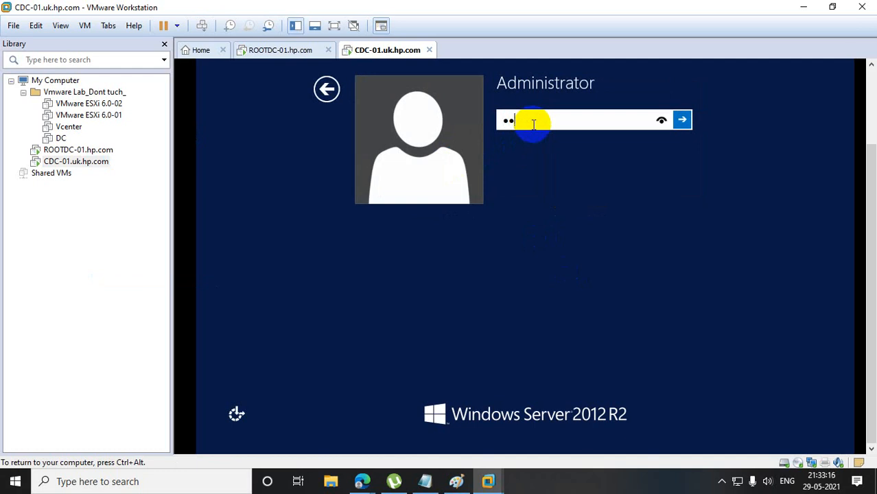
{"action": "key", "text": "BackSpace"}
{"action": "type", "text": "•"}
{"action": "key", "text": "Return"}
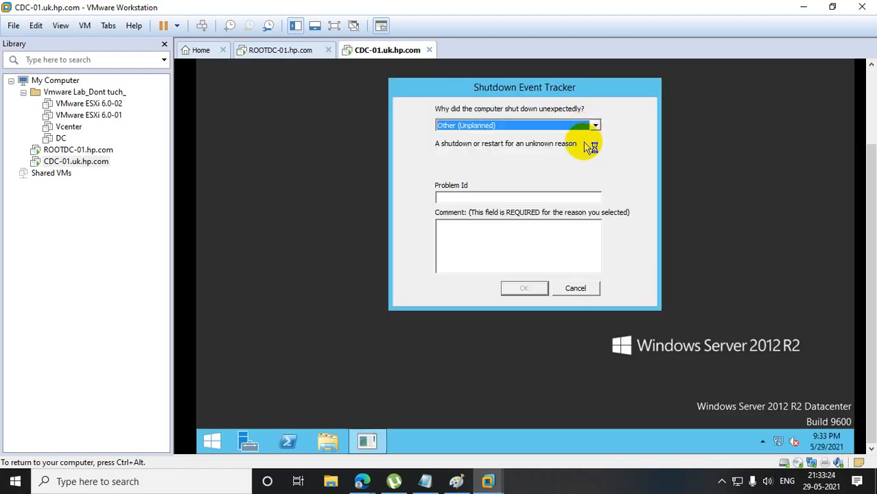
{"action": "left_click", "coordinate": [590, 289]}
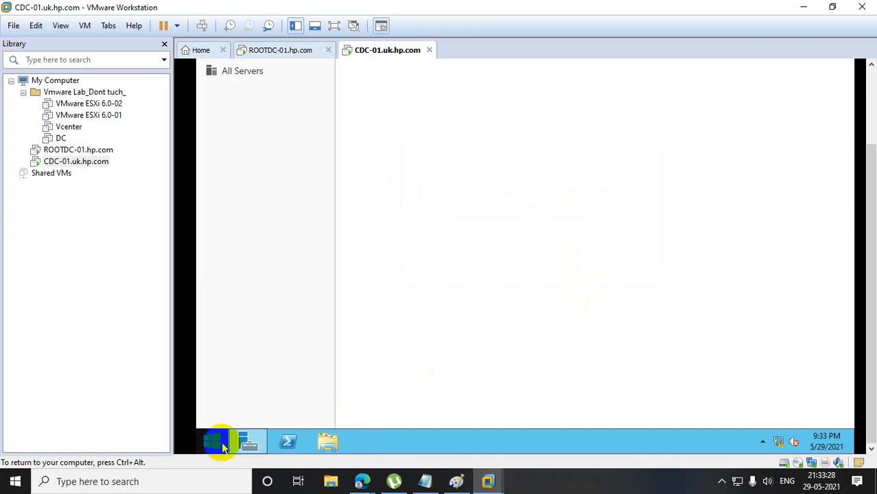
Run ncpa.cpl on CDC-01 and open the Internet Protocol Version 4 properties of the Ethernet0 adapter.
{"action": "right_click", "coordinate": [219, 443]}
{"action": "left_click", "coordinate": [272, 405]}
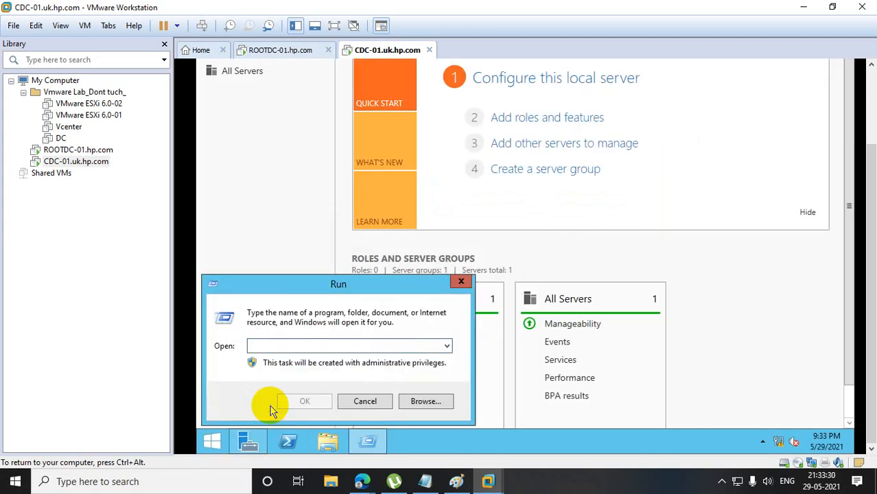
{"action": "type", "text": "n"}
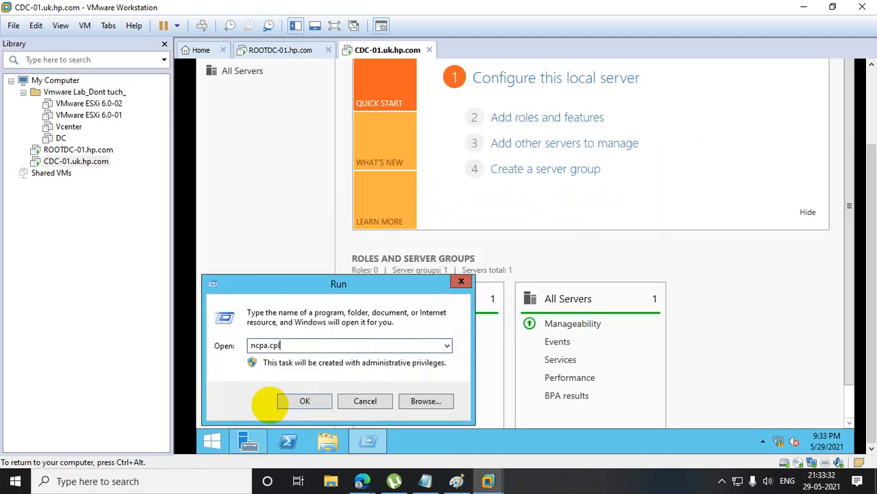
{"action": "type", "text": "cpa.cpl"}
{"action": "key", "text": "Return"}
{"action": "right_click", "coordinate": [334, 94]}
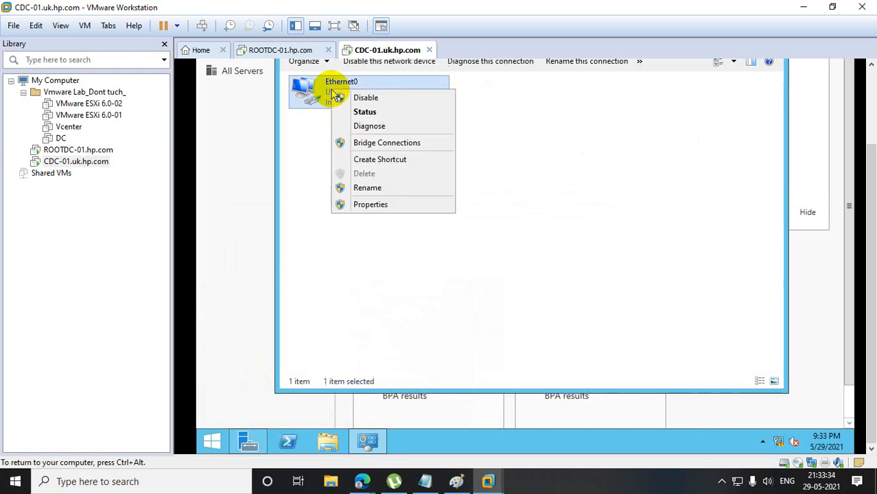
{"action": "left_click", "coordinate": [368, 204]}
{"action": "left_click", "coordinate": [394, 254]}
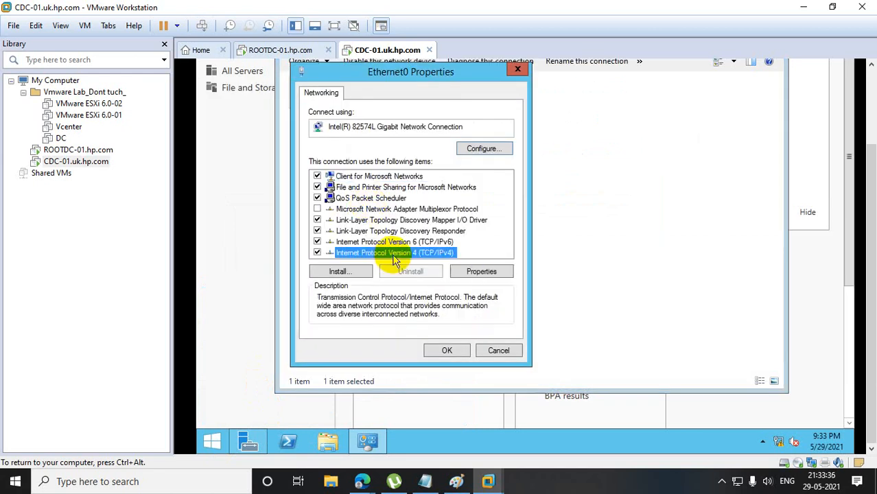
{"action": "double_click", "coordinate": [394, 259]}
Assign Ethernet0 the static IP address 10.10.10.11, subnet mask 255.0.0.0 and preferred DNS server 10.10.10.10, saving the adapter settings.
{"action": "left_click", "coordinate": [341, 214]}
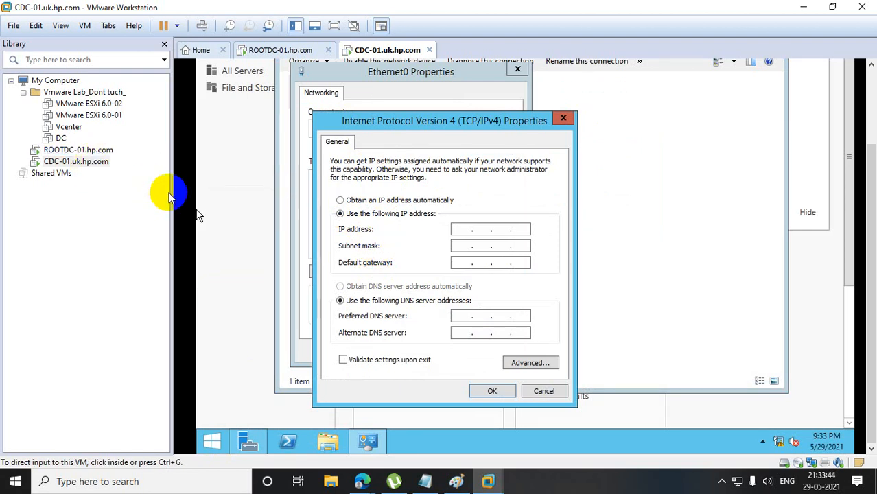
{"action": "left_click", "coordinate": [461, 229]}
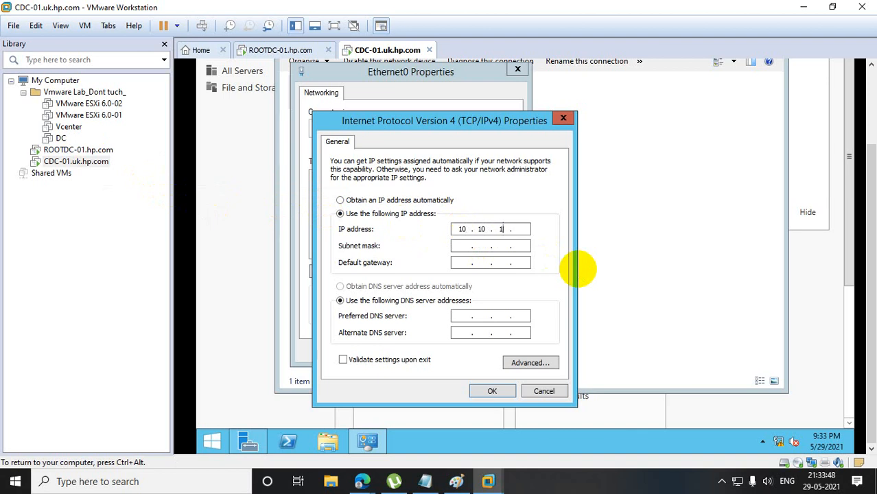
{"action": "key", "text": "Tab"}
{"action": "key", "text": "Tab"}
{"action": "key", "text": "Tab"}
{"action": "key", "text": "Tab"}
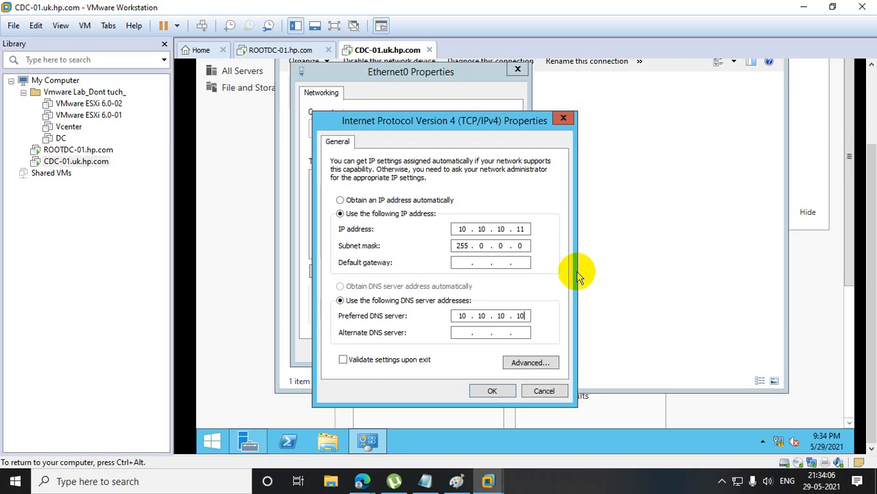
{"action": "left_click", "coordinate": [493, 390]}
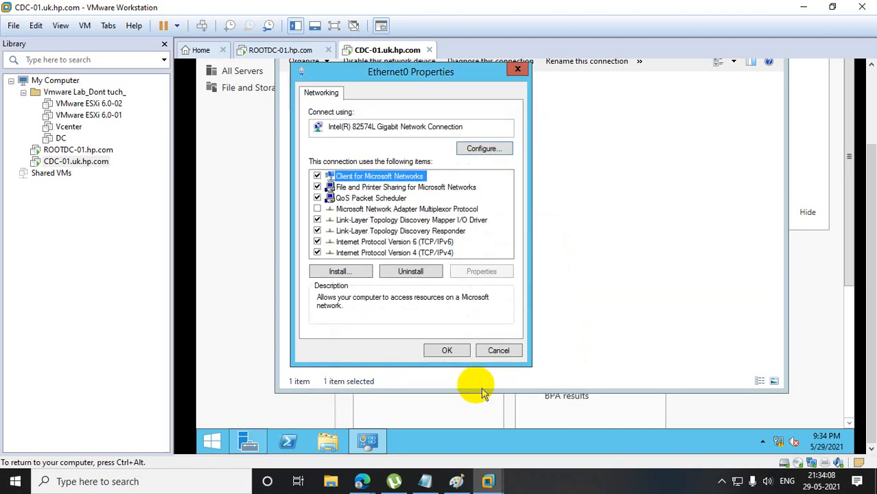
{"action": "left_click", "coordinate": [444, 354]}
Run firewall.cpl on CDC-01 to open the Windows Firewall settings.
{"action": "right_click", "coordinate": [207, 444]}
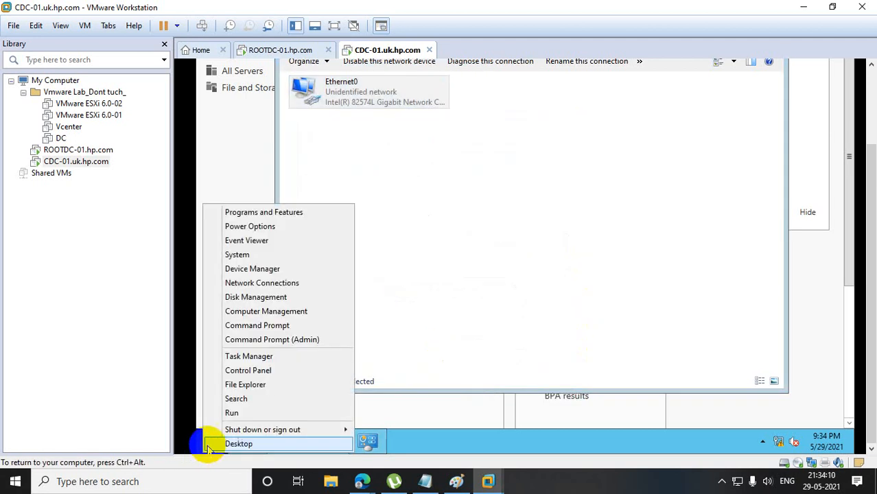
{"action": "left_click", "coordinate": [294, 412]}
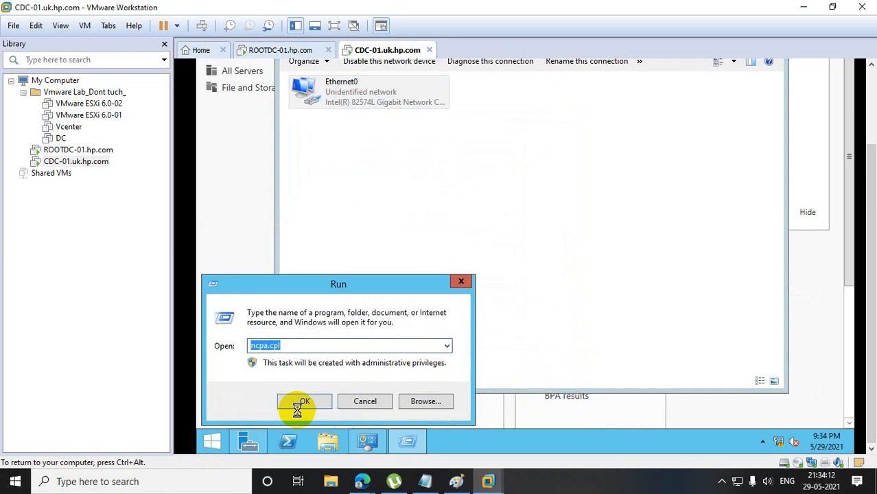
{"action": "type", "text": "firewll.cp"}
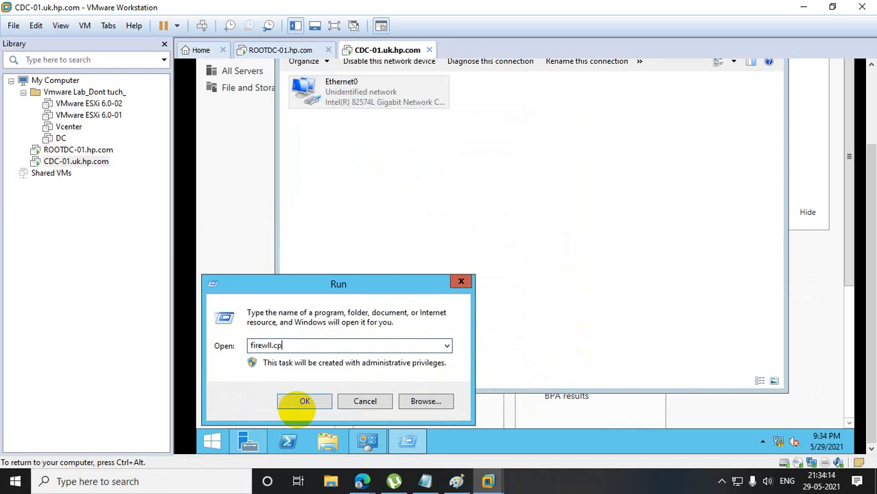
{"action": "type", "text": "l"}
{"action": "left_click", "coordinate": [302, 411]}
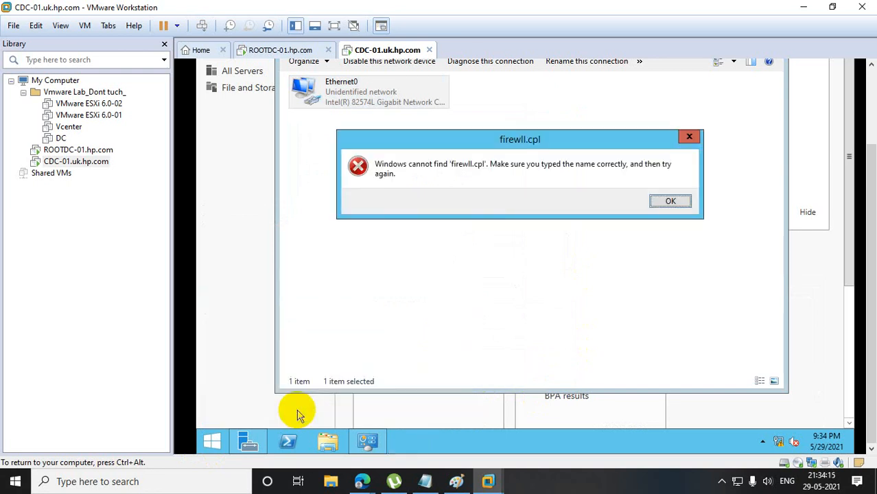
{"action": "left_click", "coordinate": [663, 198]}
{"action": "type", "text": "firewall.cpl"}
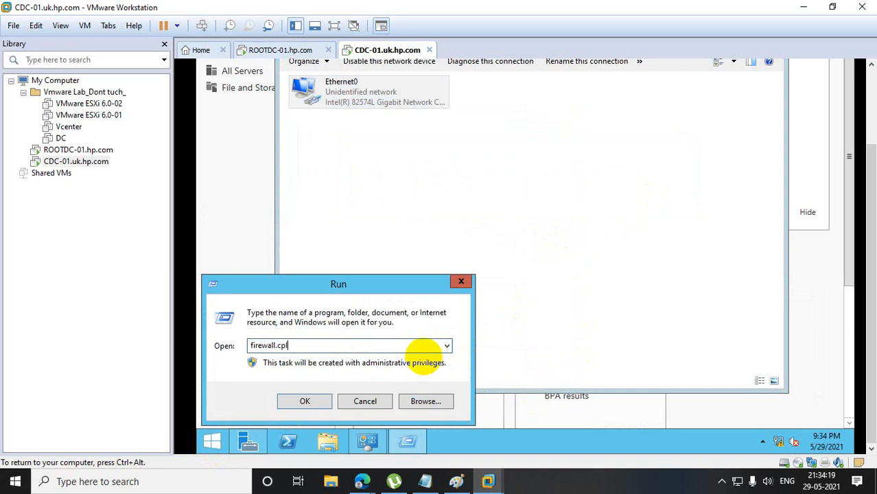
{"action": "key", "text": "Return"}
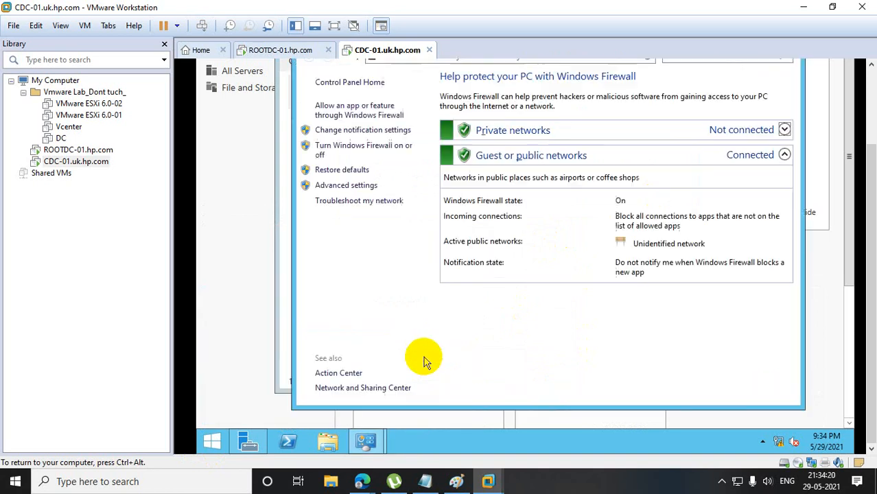
Turn off Windows Firewall for both private and public networks on CDC-01 and save the settings.
{"action": "left_click", "coordinate": [348, 149]}
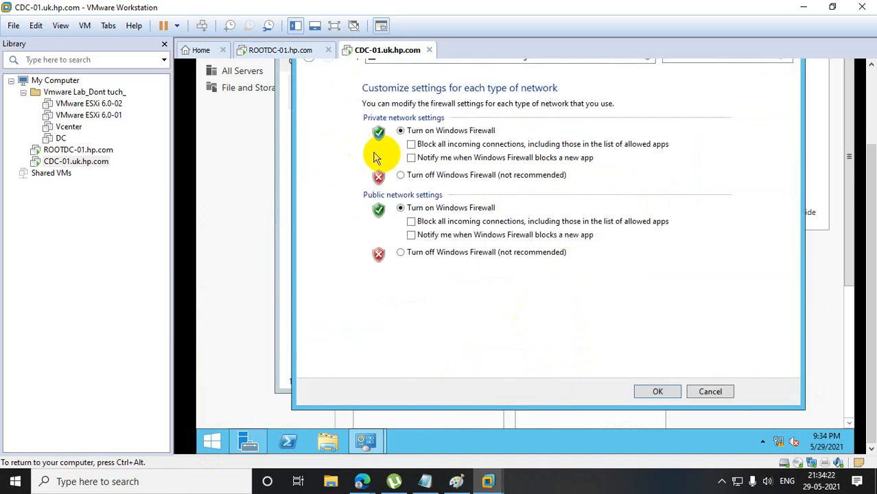
{"action": "left_click", "coordinate": [400, 175]}
{"action": "left_click", "coordinate": [401, 252]}
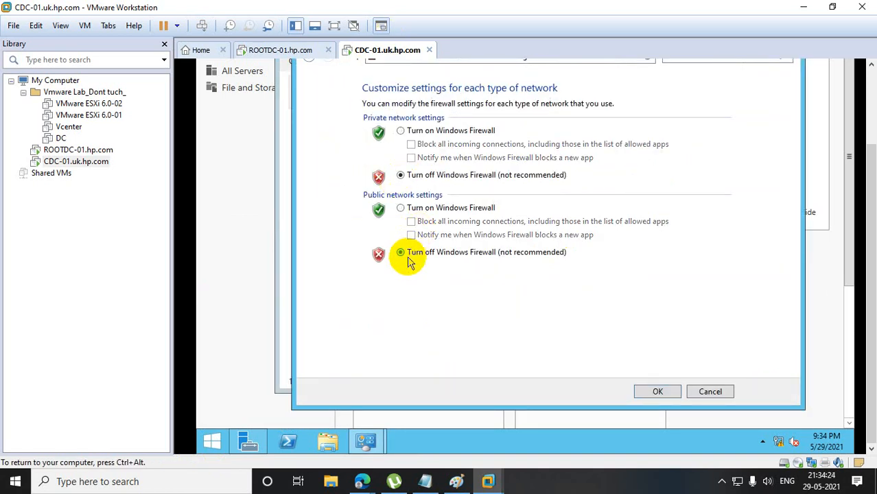
{"action": "left_click", "coordinate": [664, 391]}
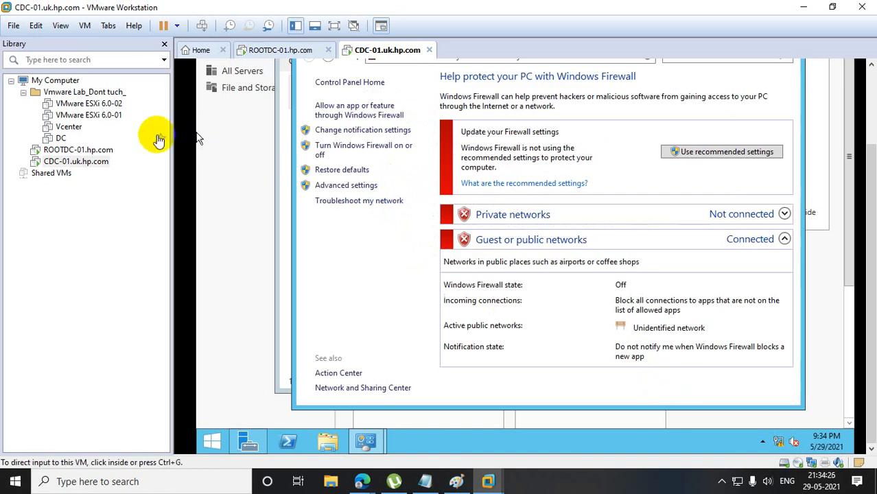
Switch to the ROOTDC-01 virtual machine and run firewall.cpl there to open its Windows Firewall settings.
{"action": "left_click", "coordinate": [110, 150]}
{"action": "right_click", "coordinate": [212, 441]}
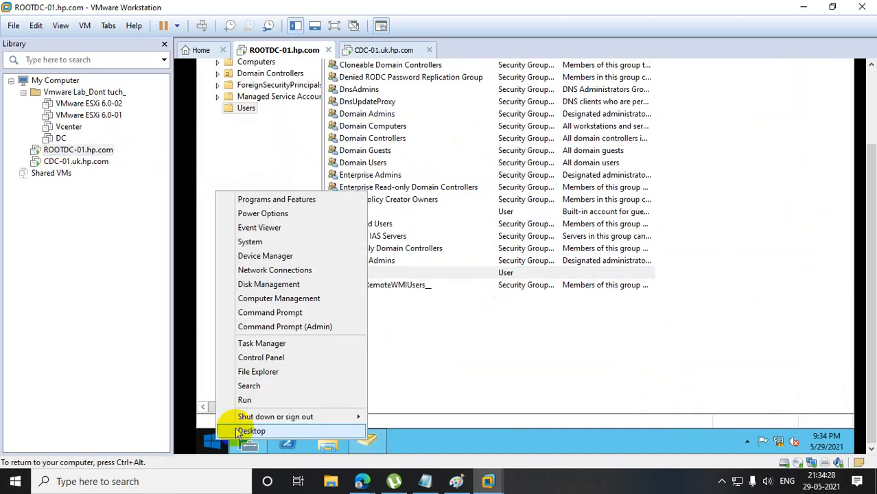
{"action": "left_click", "coordinate": [254, 402]}
{"action": "type", "text": "fir"}
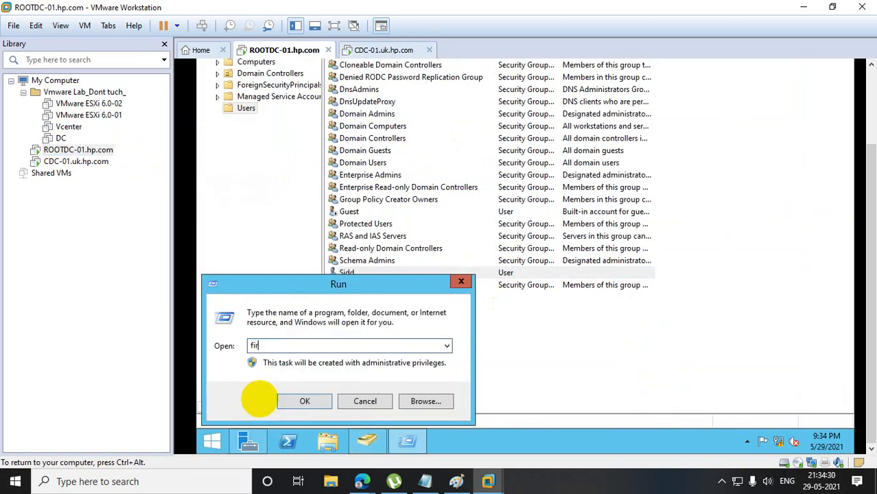
{"action": "type", "text": "ewall.cpl"}
{"action": "key", "text": "Return"}
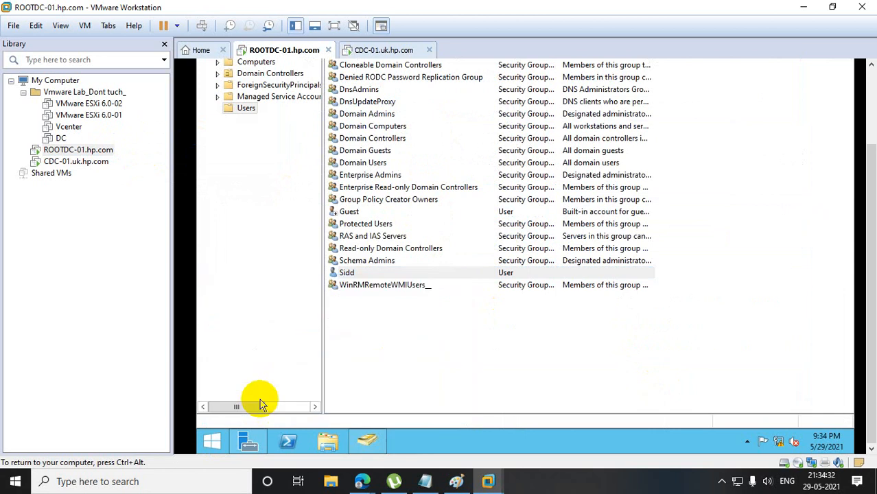
Turn off Windows Firewall for the domain, private and public networks on ROOTDC-01 and save the settings.
{"action": "left_click", "coordinate": [346, 139]}
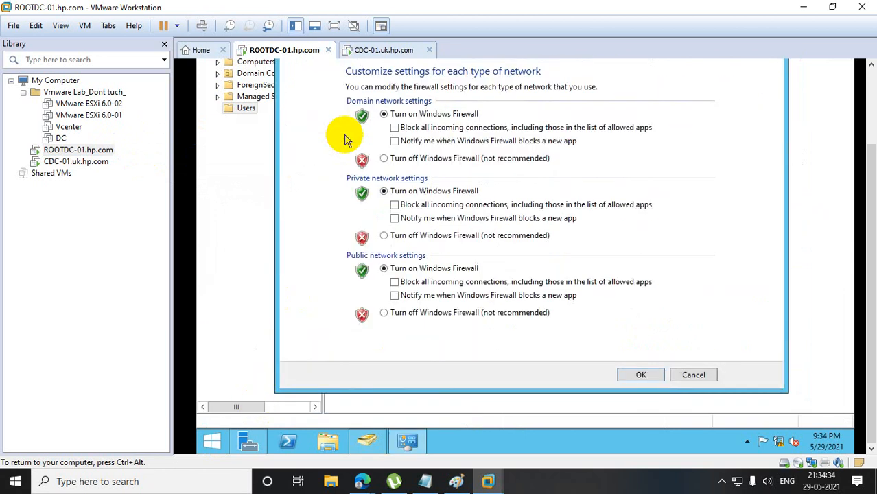
{"action": "left_click", "coordinate": [383, 235]}
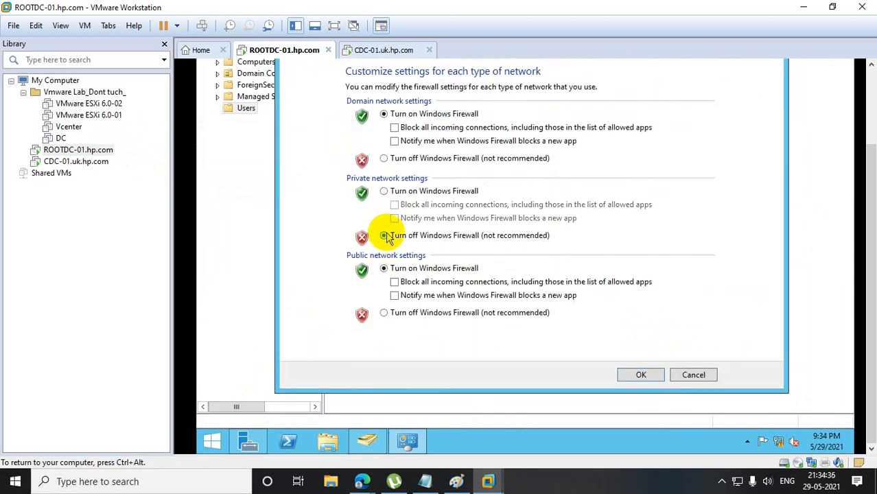
{"action": "left_click", "coordinate": [383, 157]}
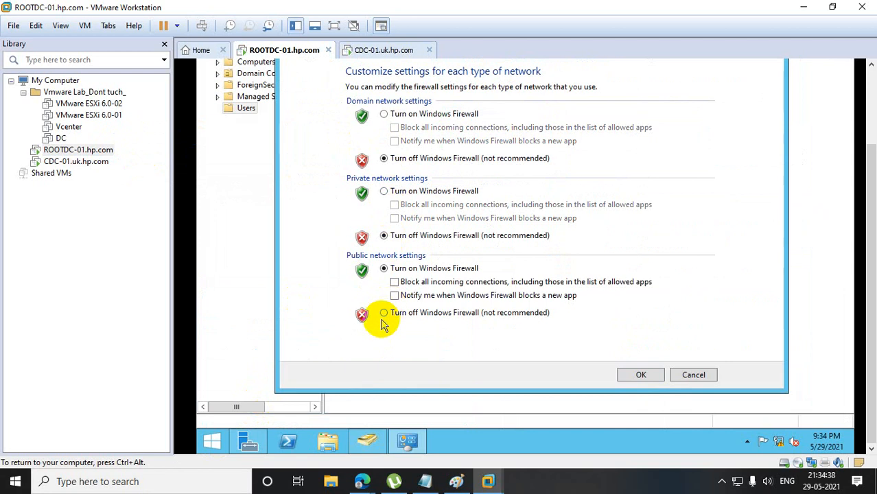
{"action": "left_click", "coordinate": [384, 313]}
{"action": "left_click", "coordinate": [649, 379]}
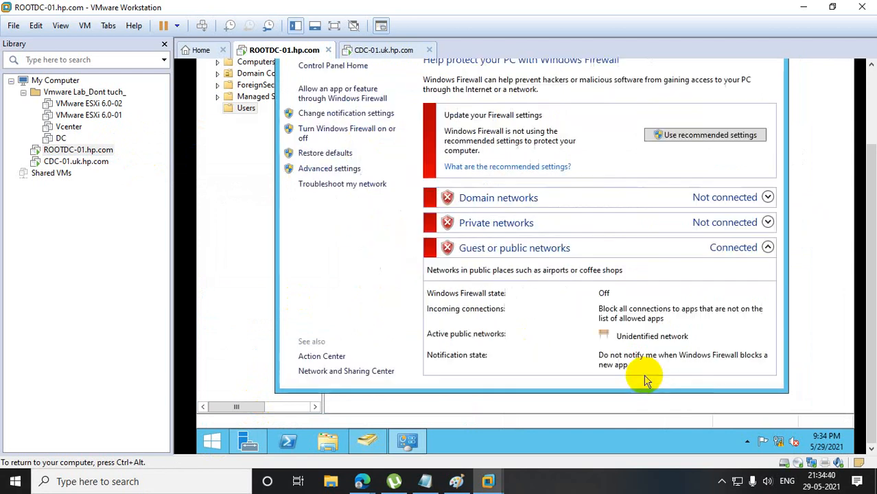
Return to CDC-01 and open the computer name and domain change settings from This PC's properties.
{"action": "left_click", "coordinate": [103, 164]}
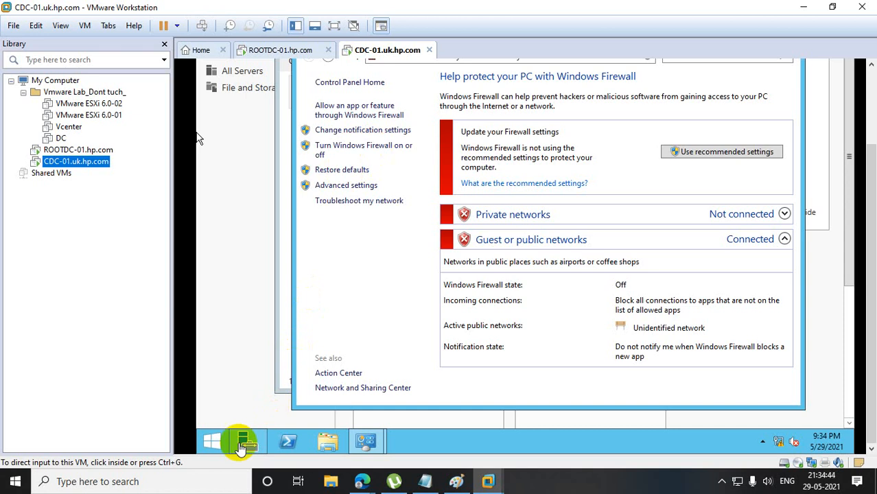
{"action": "left_click", "coordinate": [218, 441]}
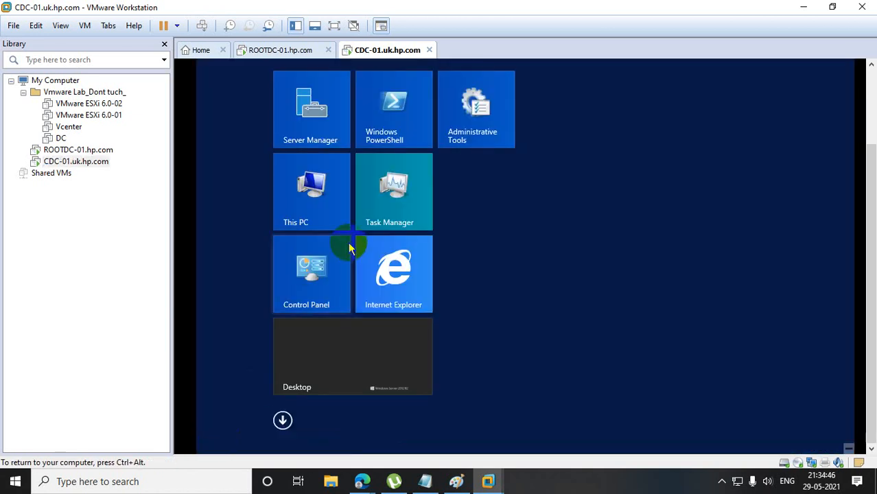
{"action": "right_click", "coordinate": [329, 194]}
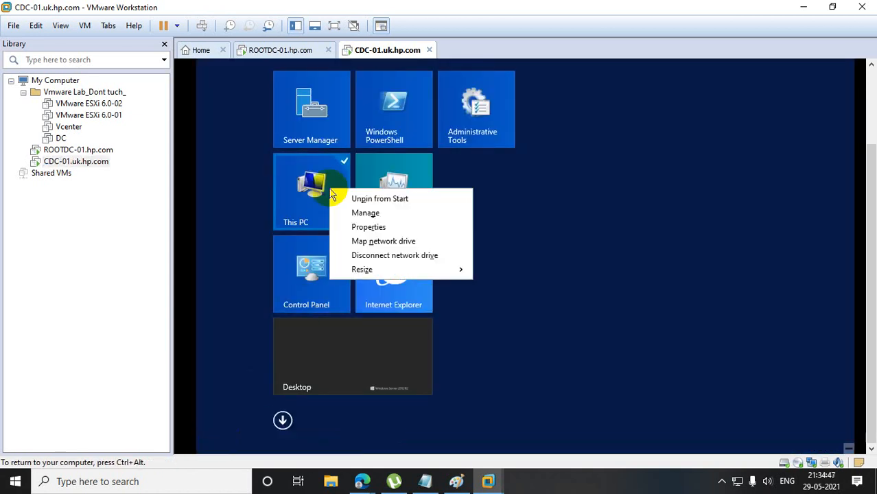
{"action": "left_click", "coordinate": [369, 229]}
{"action": "left_click", "coordinate": [361, 138]}
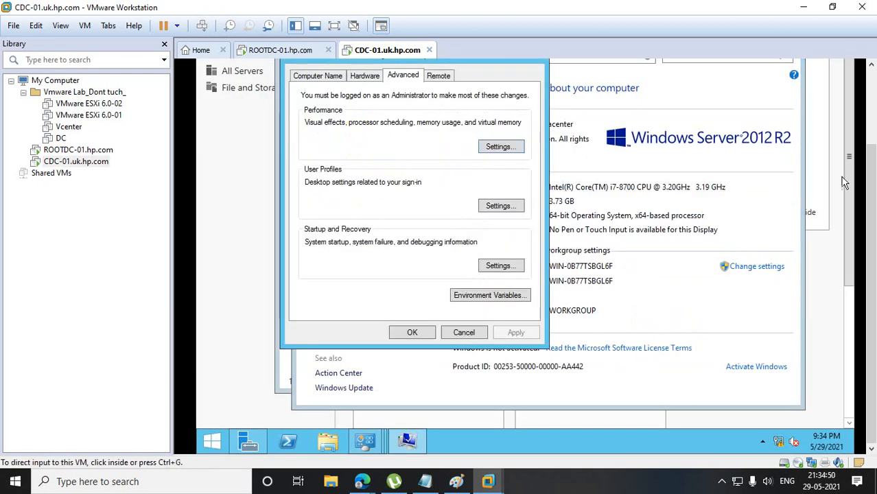
{"action": "left_click", "coordinate": [329, 77]}
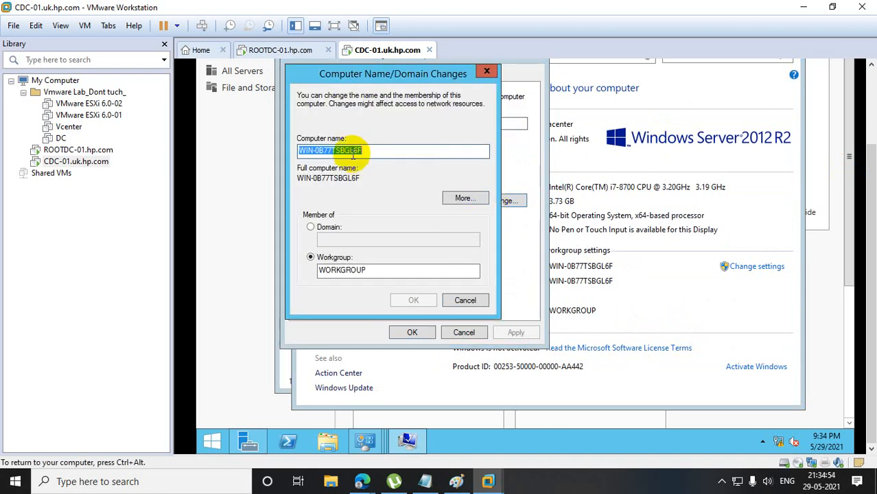
Set the computer name to CDC-01 and its domain membership to hp.com.
{"action": "type", "text": "CD"}
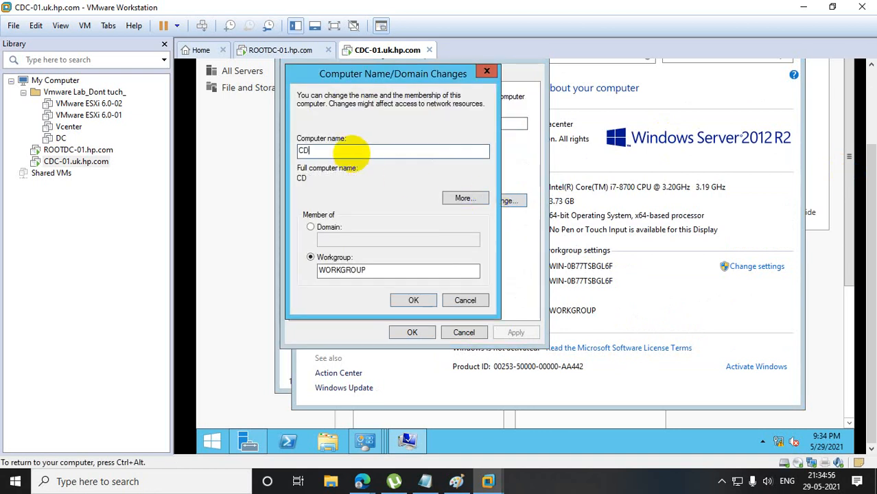
{"action": "type", "text": "C-01"}
{"action": "left_click", "coordinate": [312, 227]}
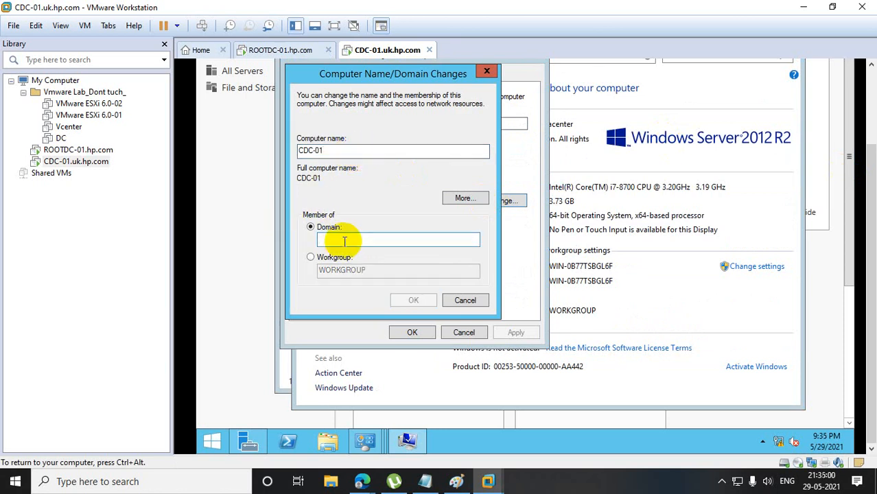
{"action": "left_click", "coordinate": [337, 238]}
{"action": "type", "text": "hp.cpo"}
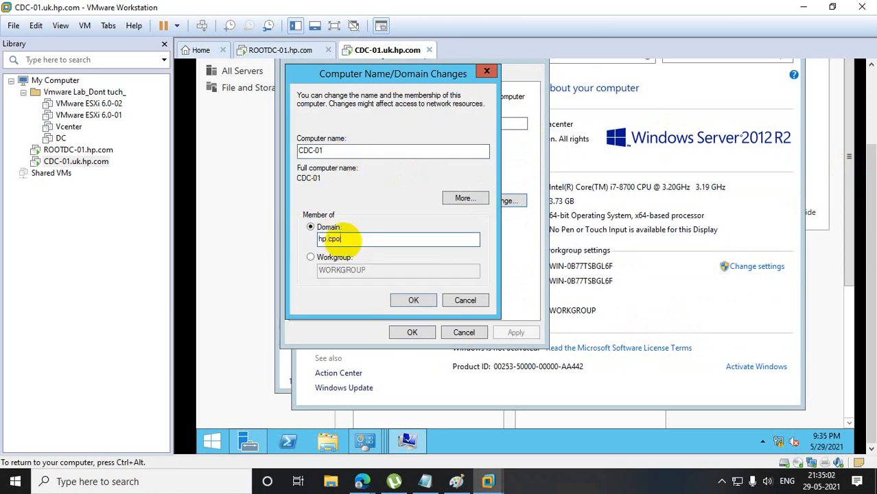
{"action": "key", "text": "BackSpace"}
{"action": "key", "text": "BackSpace"}
{"action": "type", "text": "om"}
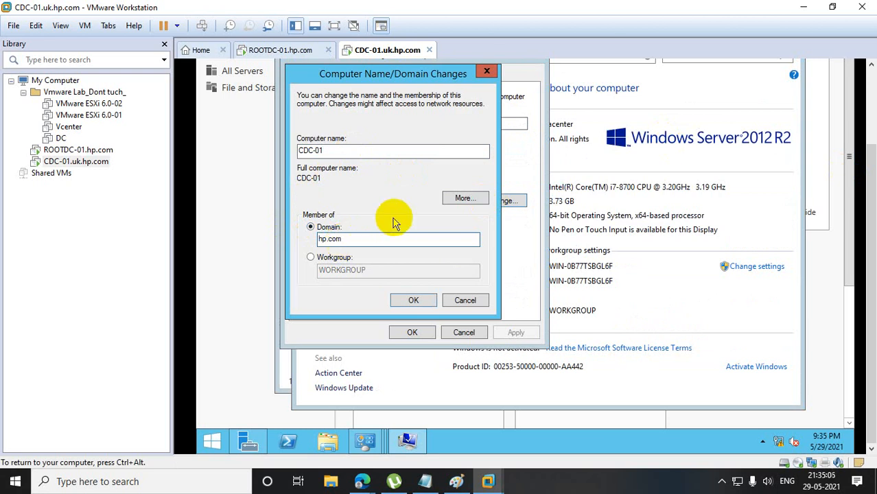
Try to join the hp.com domain by entering a domain account's user name and password.
{"action": "left_click", "coordinate": [417, 301]}
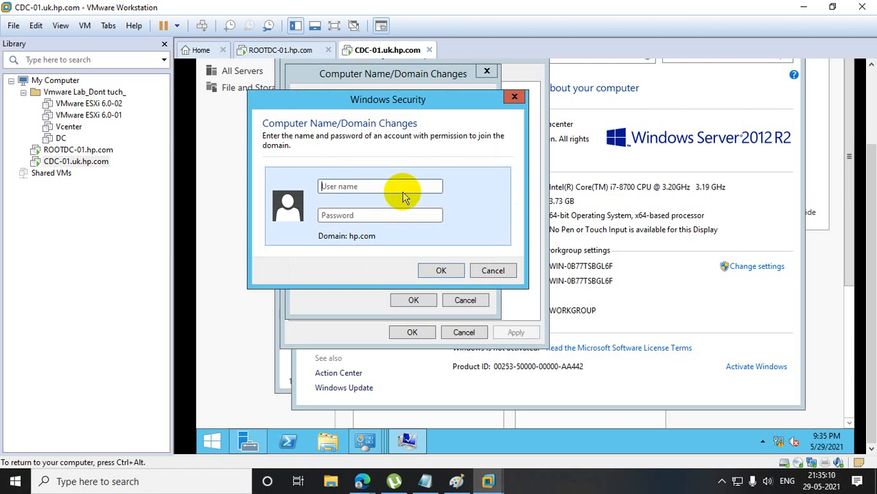
{"action": "left_click", "coordinate": [354, 183]}
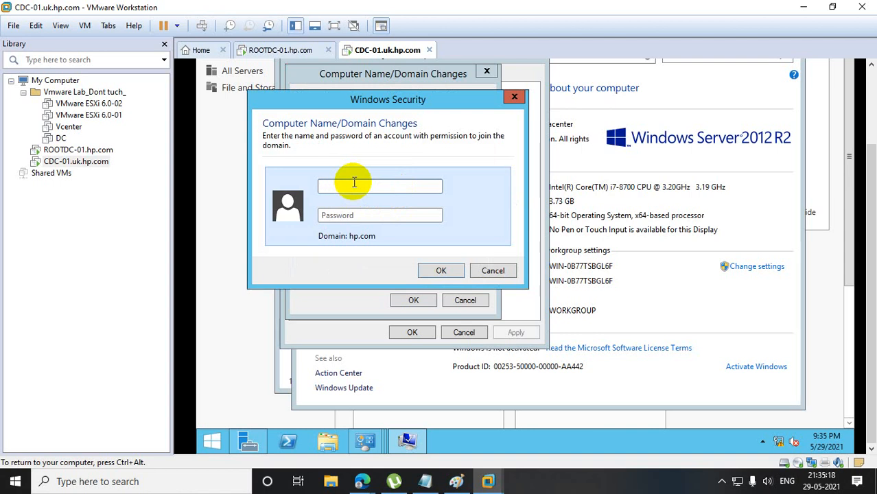
{"action": "type", "text": "sidd"}
{"action": "key", "text": "Tab"}
{"action": "type", "text": "**********"}
{"action": "key", "text": "Return"}
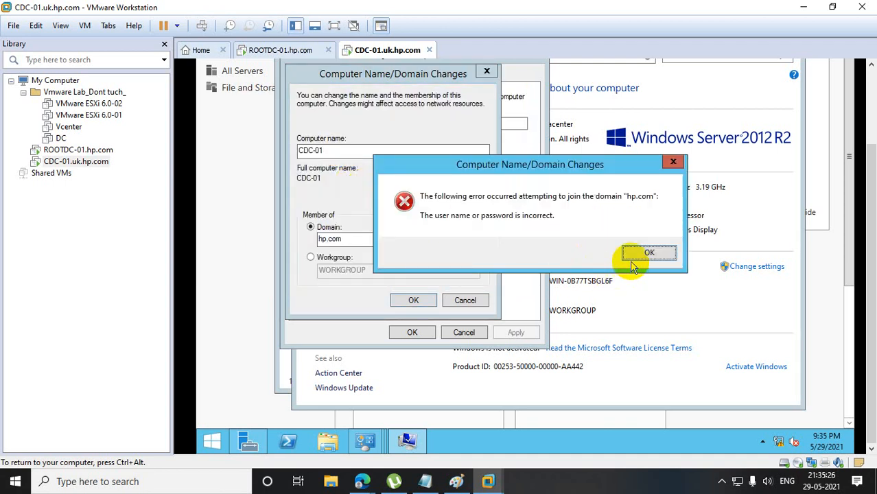
{"action": "left_click", "coordinate": [631, 260]}
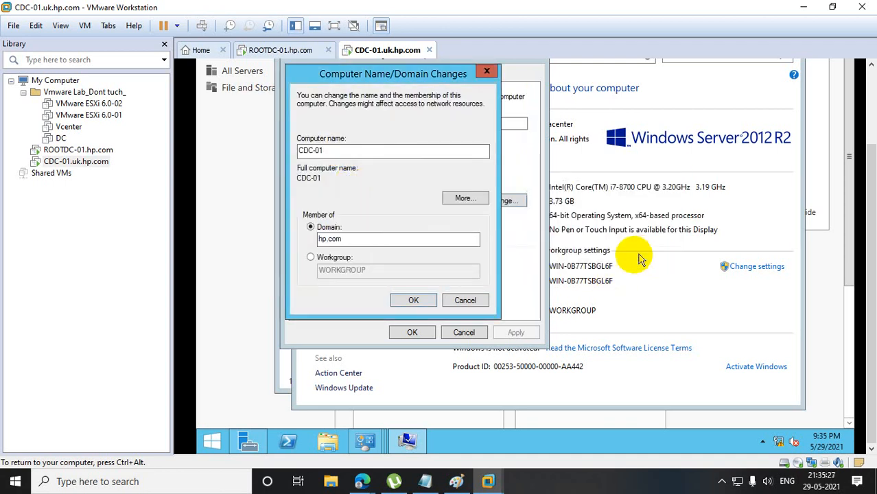
Resubmit the hp.com domain join, authorising it with the domain account's correct user name and password.
{"action": "left_click", "coordinate": [415, 299]}
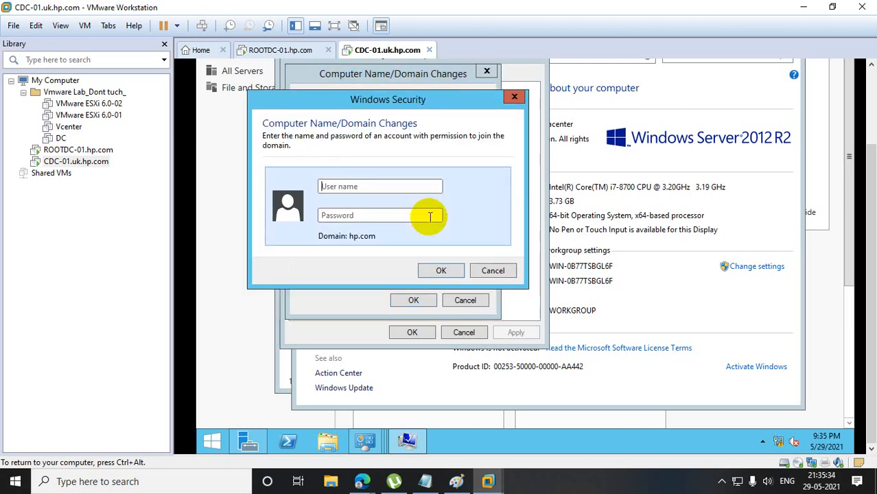
{"action": "type", "text": "n"}
{"action": "key", "text": "BackSpace"}
{"action": "type", "text": "sidd"}
{"action": "left_click", "coordinate": [428, 216]}
{"action": "type", "text": "••••••"}
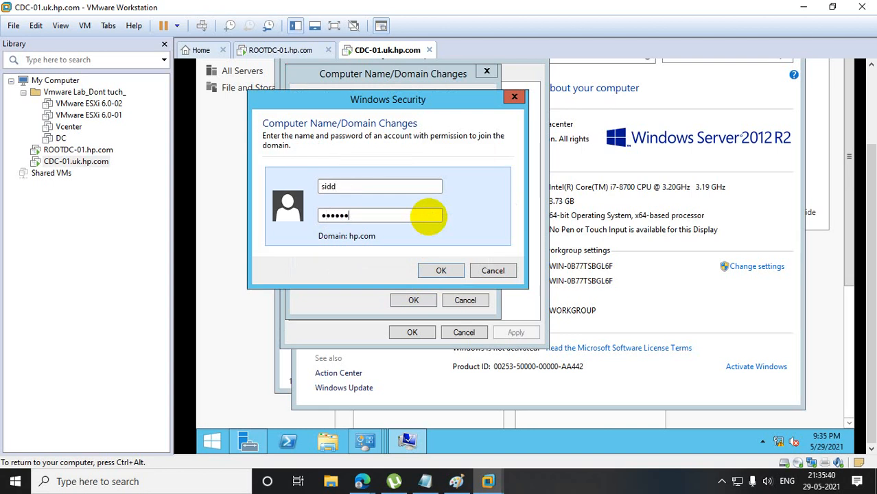
{"action": "type", "text": "•••••"}
{"action": "key", "text": "Return"}
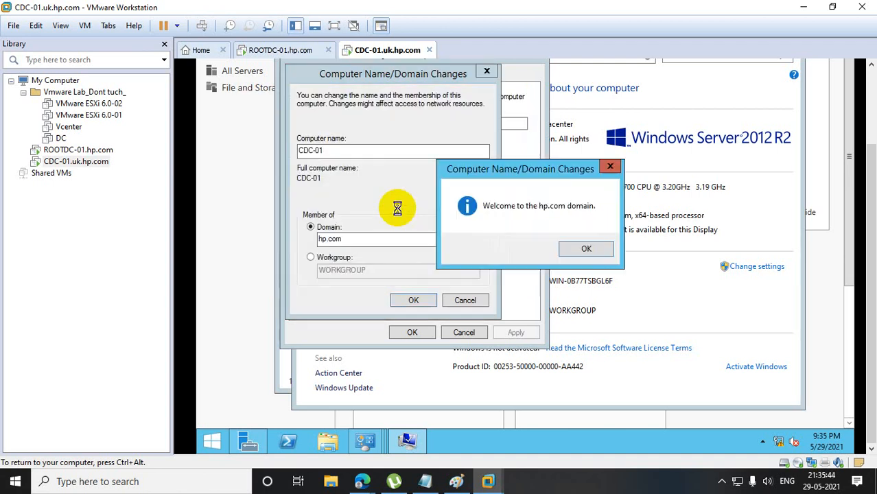
Acknowledge the domain change on CDC-01, close System Properties and restart the server immediately.
{"action": "left_click", "coordinate": [583, 249]}
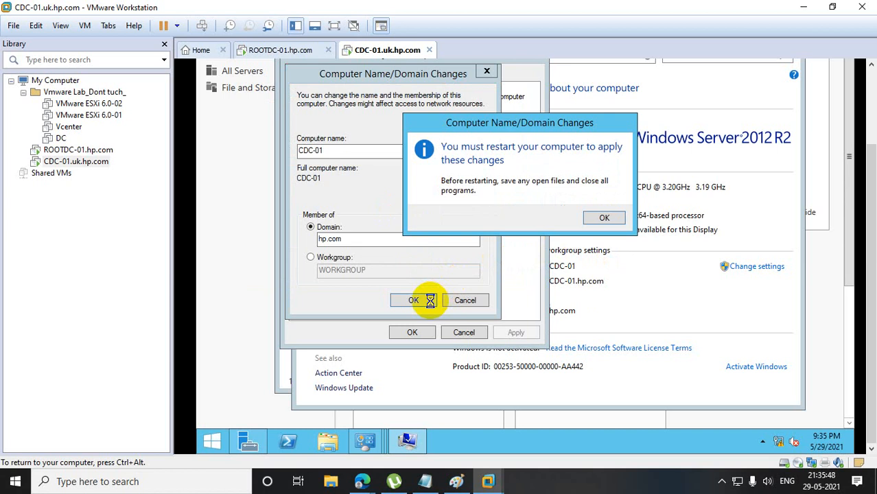
{"action": "left_click", "coordinate": [604, 215]}
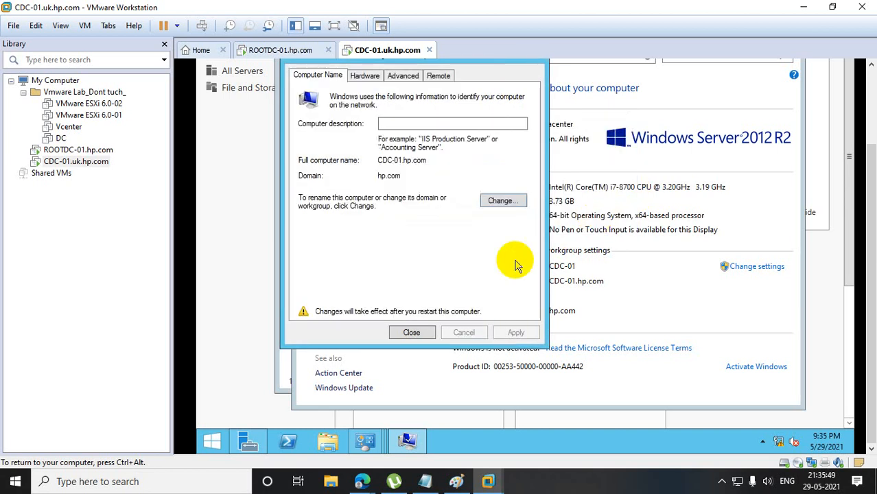
{"action": "left_click", "coordinate": [411, 332]}
{"action": "left_click", "coordinate": [528, 212]}
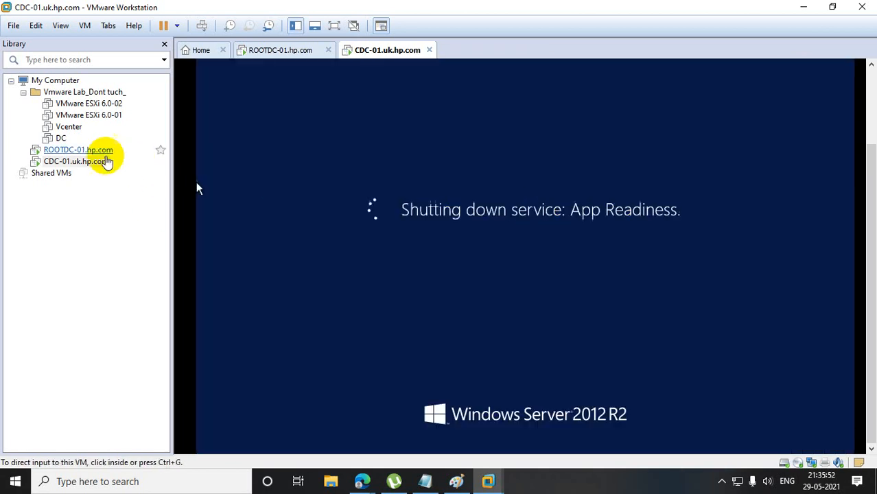
On ROOTDC-01, check the Computers container of hp.com in Active Directory for the CDC-01 computer account.
{"action": "left_click", "coordinate": [99, 150]}
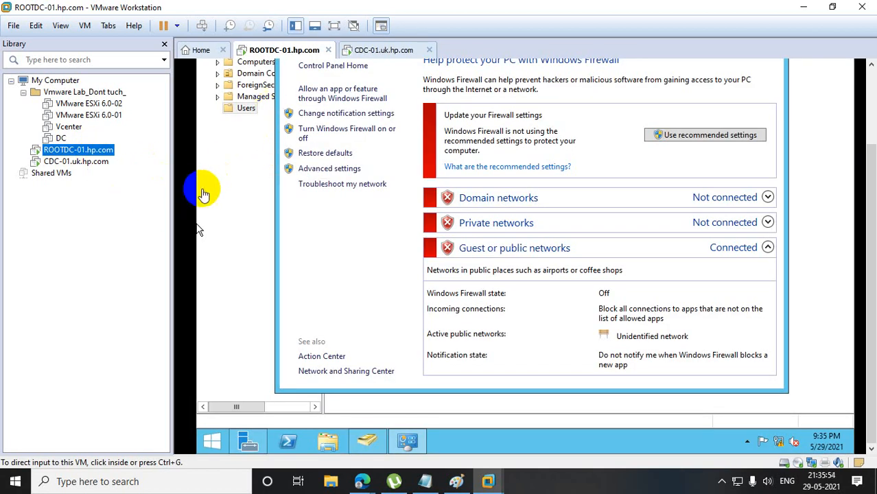
{"action": "left_click", "coordinate": [247, 182]}
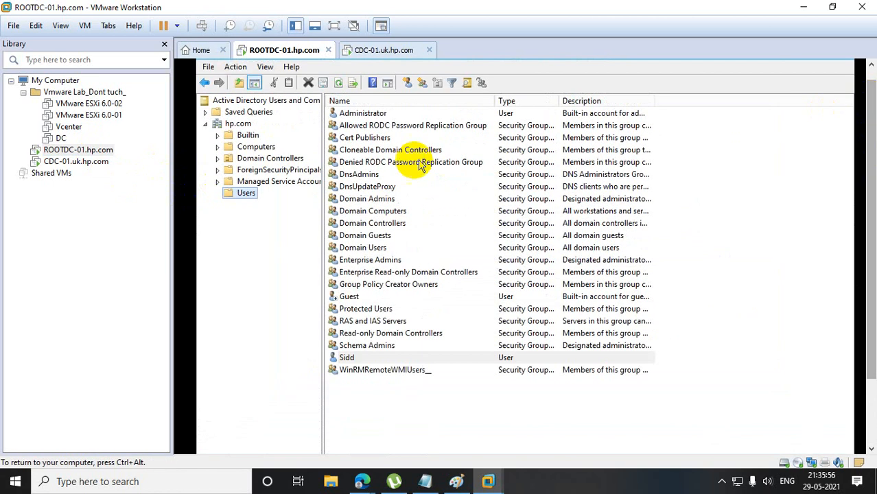
{"action": "left_click", "coordinate": [255, 146]}
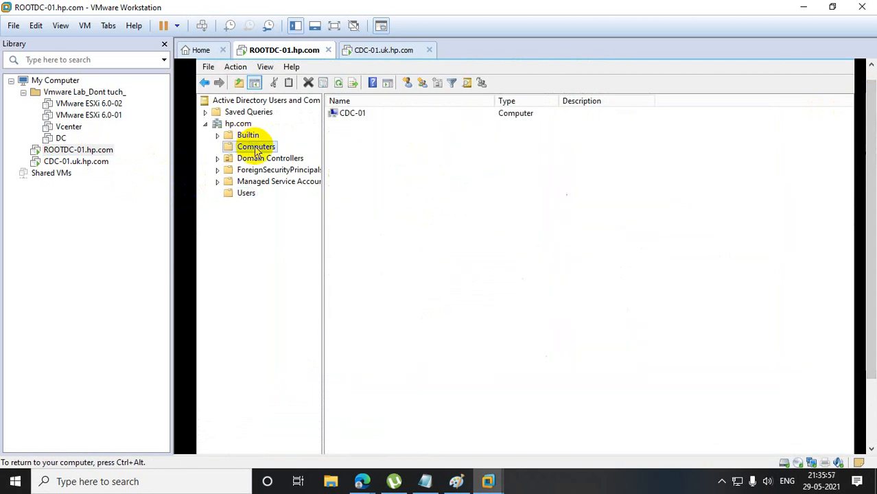
{"action": "left_click", "coordinate": [350, 115]}
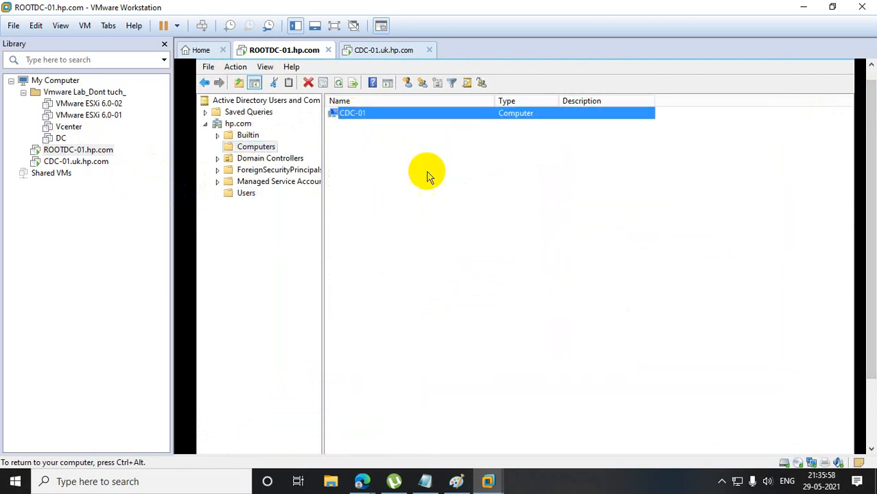
{"action": "left_click", "coordinate": [355, 117]}
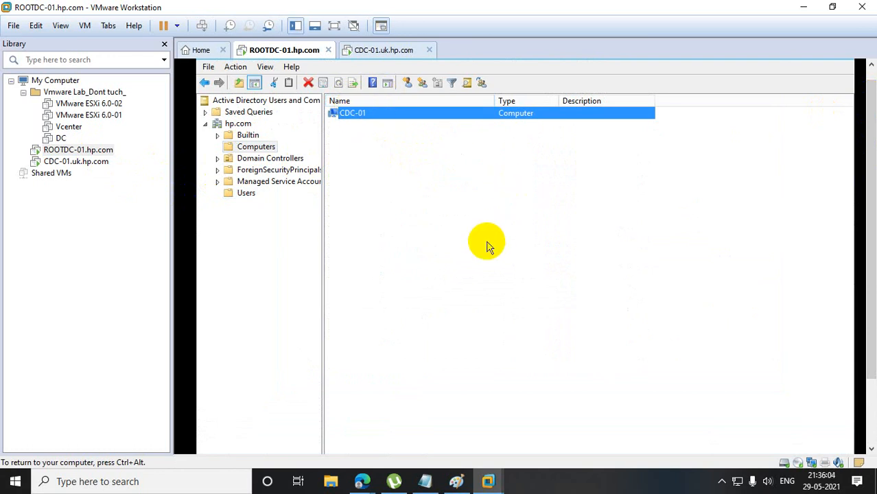
Bring up the sign-in screen on CDC-01 and choose to sign in as another user.
{"action": "left_click", "coordinate": [96, 164]}
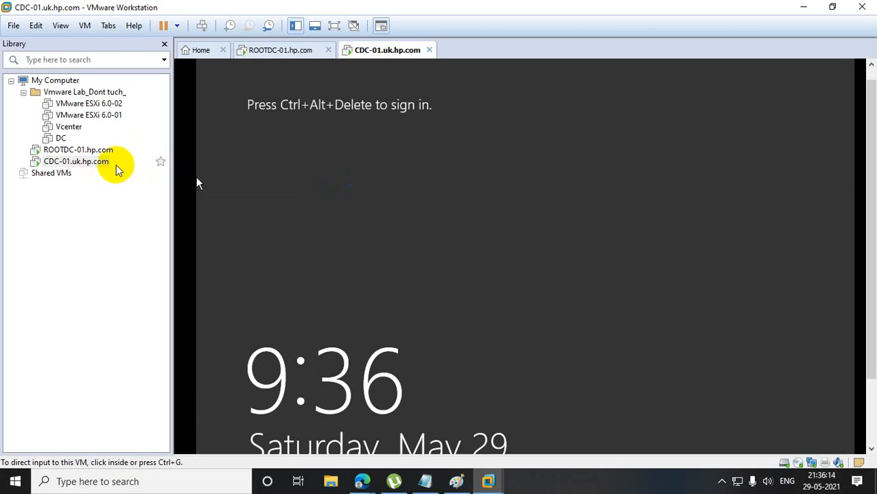
{"action": "right_click", "coordinate": [116, 167]}
{"action": "left_click", "coordinate": [184, 284]}
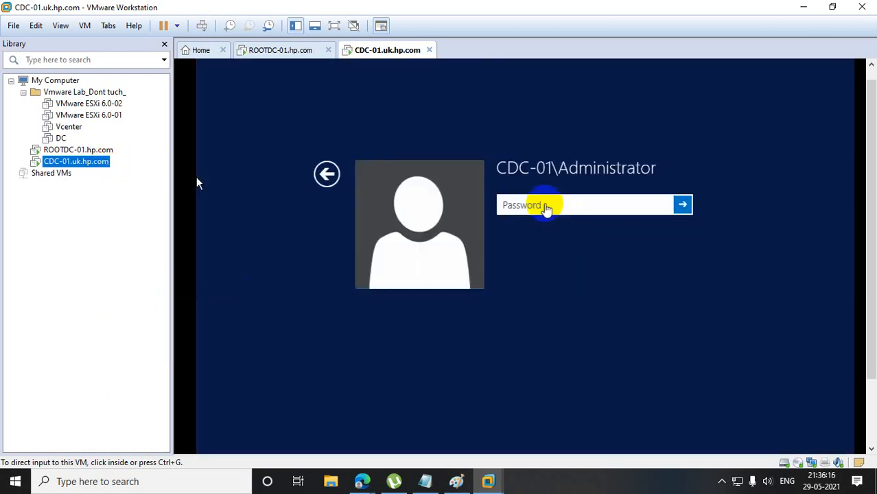
{"action": "left_click", "coordinate": [196, 177]}
{"action": "left_click", "coordinate": [325, 175]}
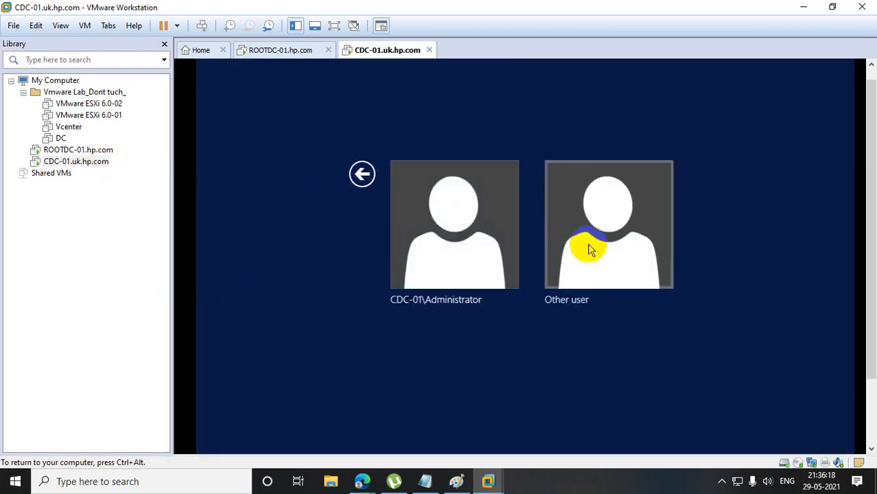
{"action": "left_click", "coordinate": [588, 249]}
Try to sign in to the HPE domain with the domain account's user name and password.
{"action": "type", "text": "si"}
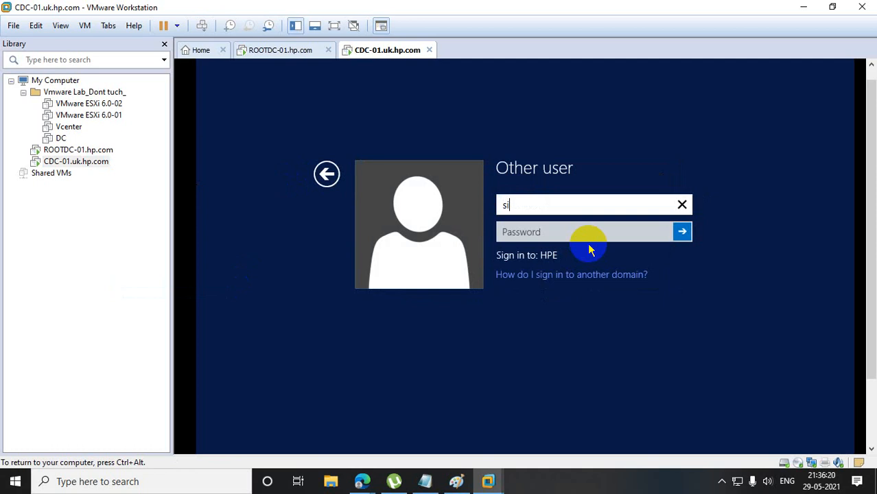
{"action": "type", "text": "dd"}
{"action": "key", "text": "Tab"}
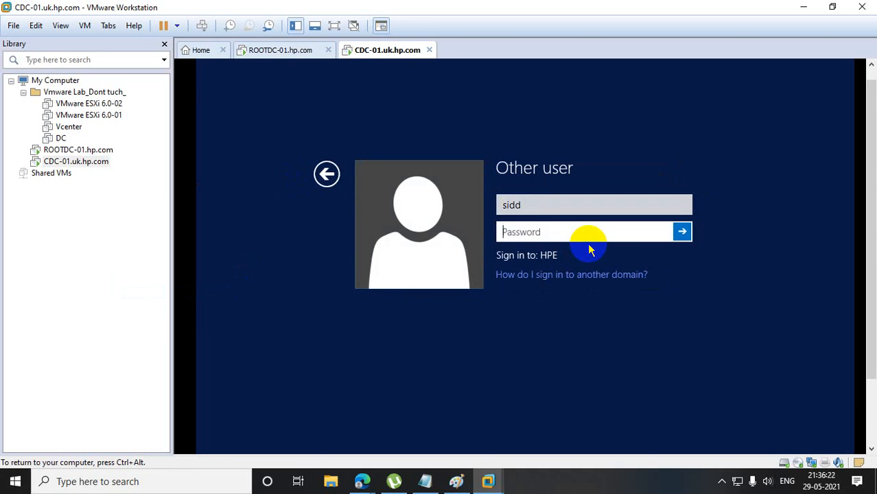
{"action": "type", "text": "************"}
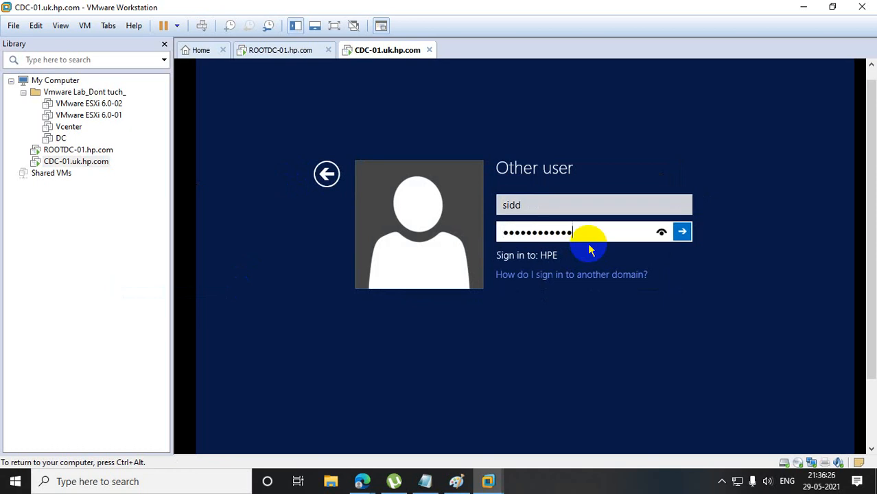
{"action": "key", "text": "Return"}
Re-enter the domain account's password and sign in to CDC-01.
{"action": "key", "text": "Return"}
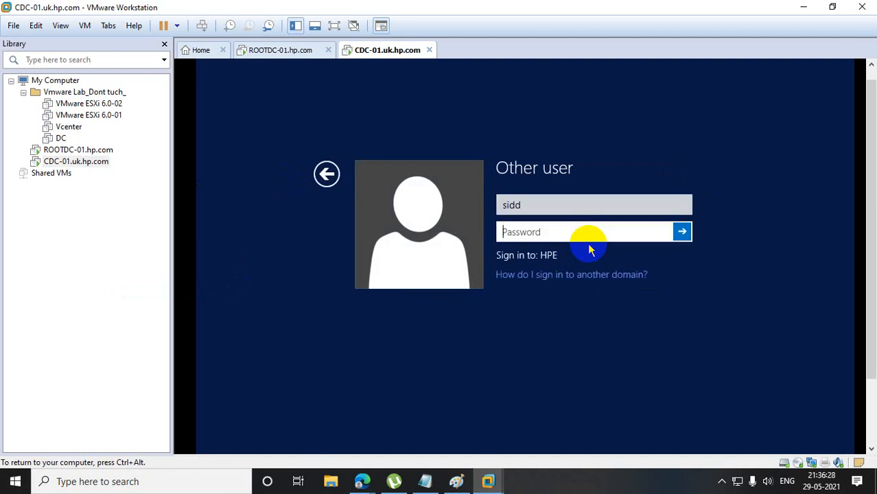
{"action": "type", "text": "***********"}
{"action": "key", "text": "Return"}
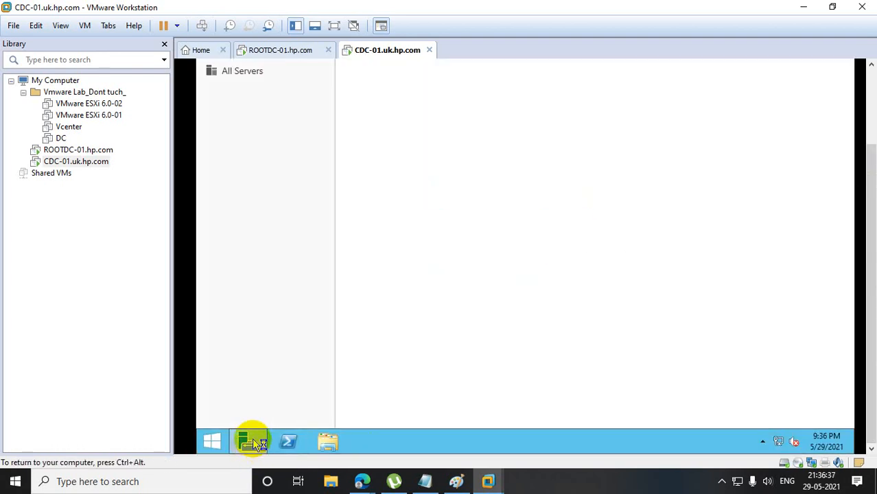
Start adding roles and features from Server Manager, keeping the default installation type and CDC-01.hp.com as destination server.
{"action": "left_click", "coordinate": [251, 441]}
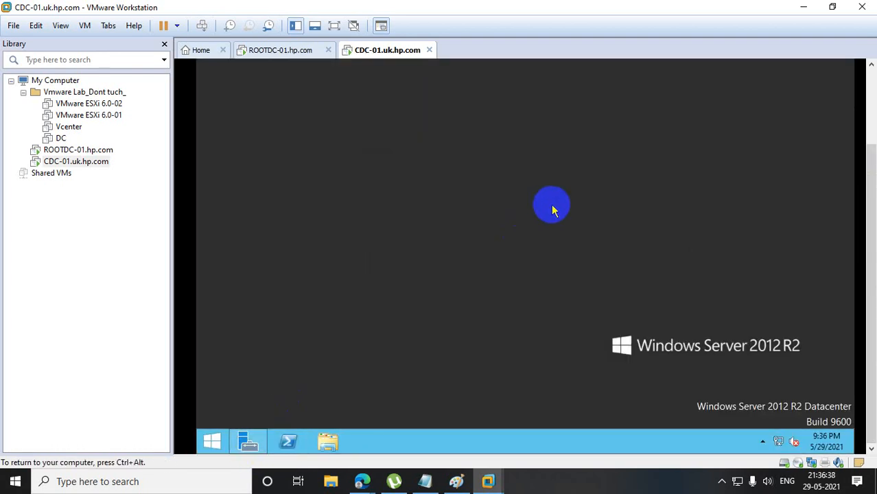
{"action": "left_click", "coordinate": [249, 440]}
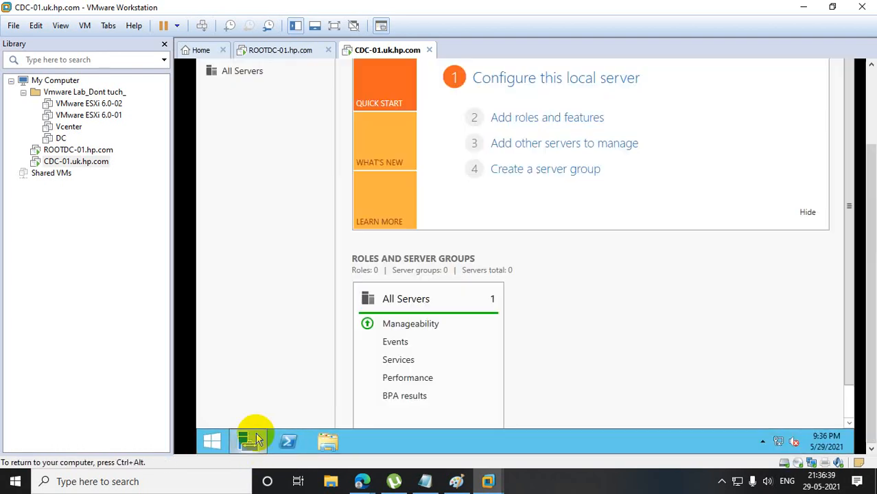
{"action": "left_click", "coordinate": [512, 126]}
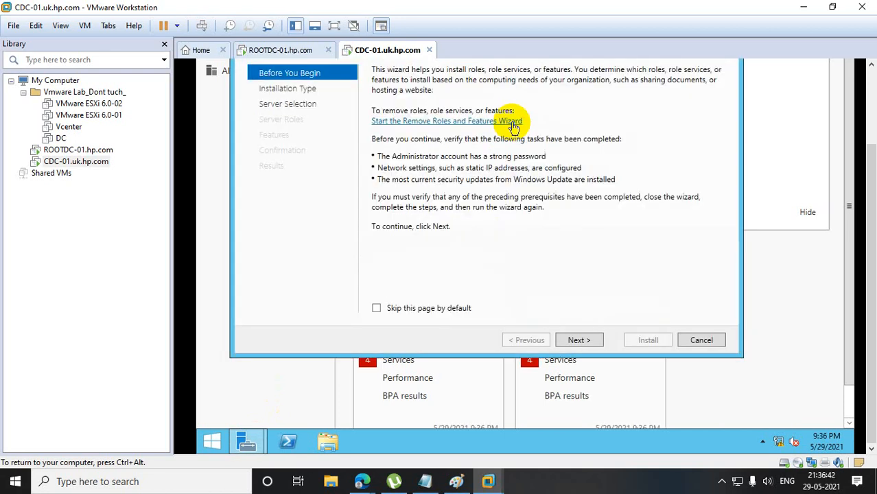
{"action": "left_click", "coordinate": [578, 339]}
{"action": "left_click", "coordinate": [578, 339]}
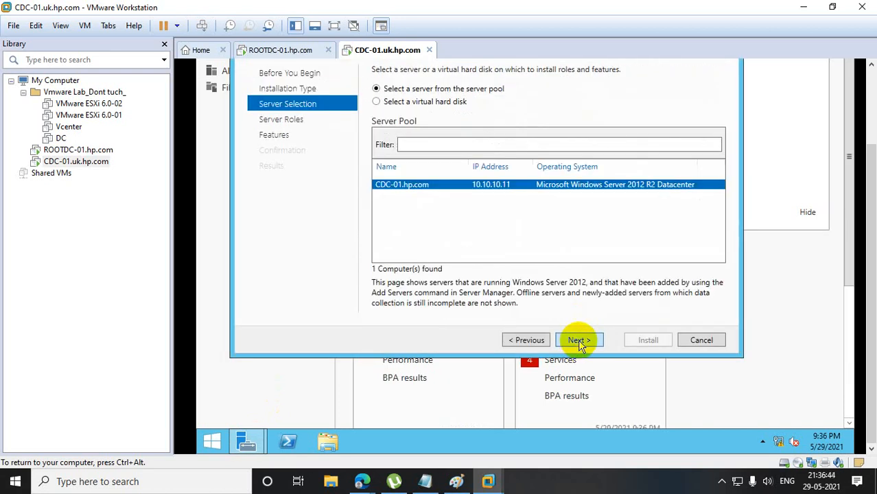
{"action": "left_click", "coordinate": [578, 339]}
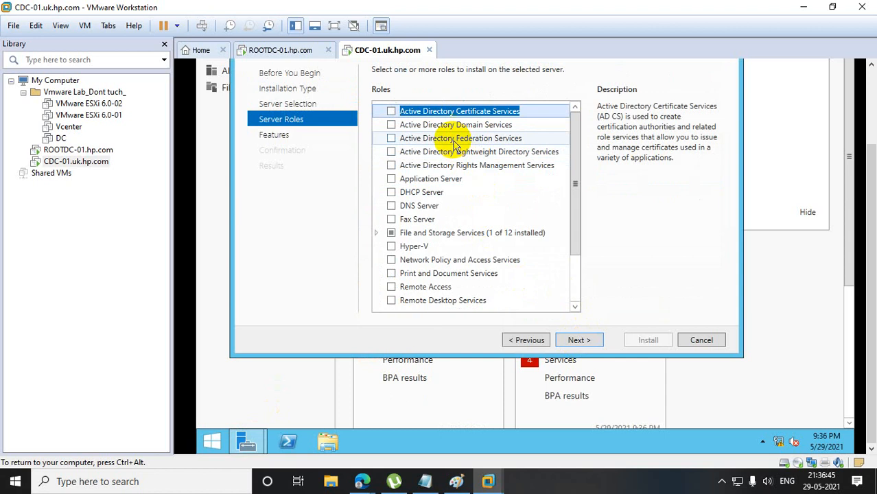
Select the Active Directory Domain Services role with its required features and install it on CDC-01.
{"action": "left_click", "coordinate": [391, 125]}
{"action": "left_click", "coordinate": [526, 287]}
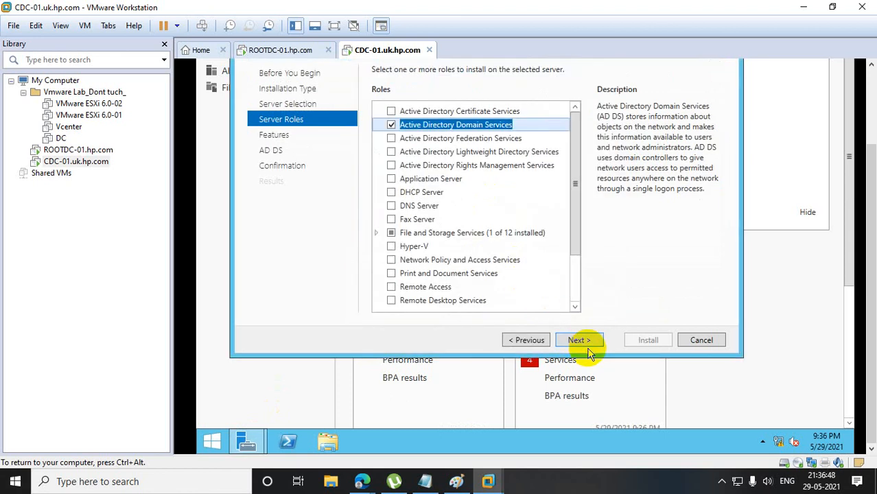
{"action": "left_click", "coordinate": [578, 340]}
{"action": "left_click", "coordinate": [583, 343]}
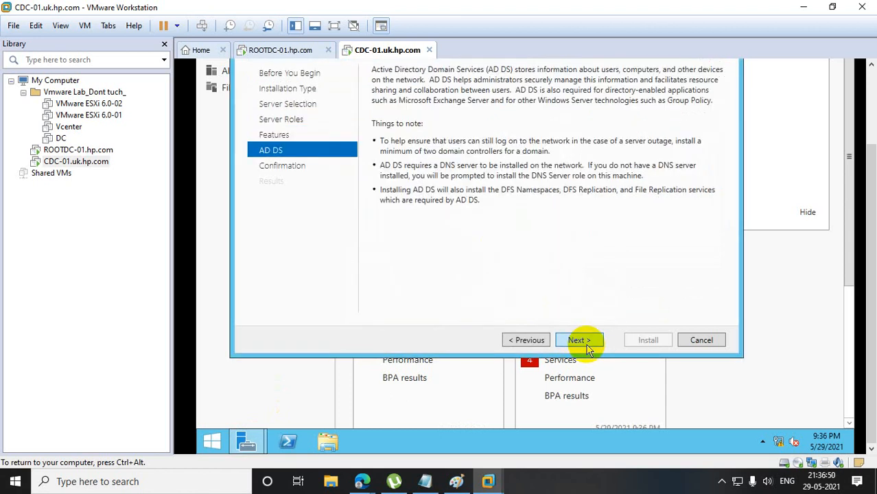
{"action": "left_click", "coordinate": [587, 346]}
{"action": "left_click", "coordinate": [646, 341]}
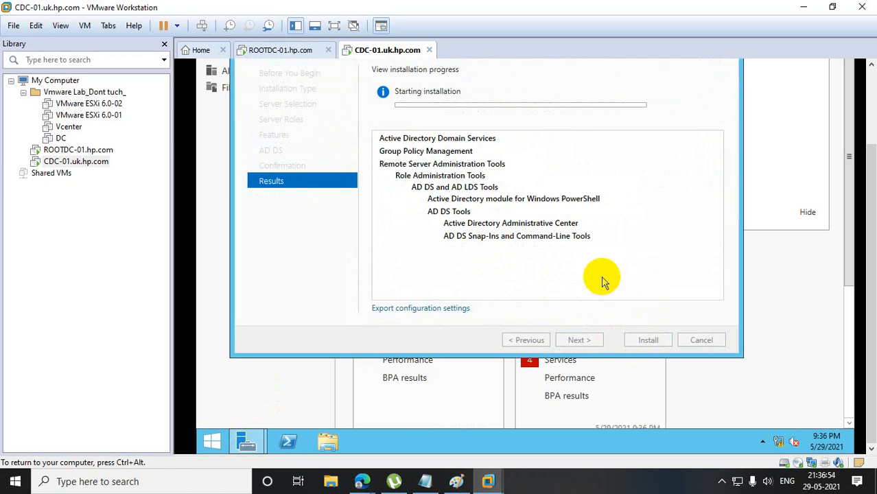
Start promoting CDC-01 to a domain controller, choosing to add a new domain to an existing forest.
{"action": "left_click_drag", "start_coordinate": [872, 177], "coordinate": [874, 116]}
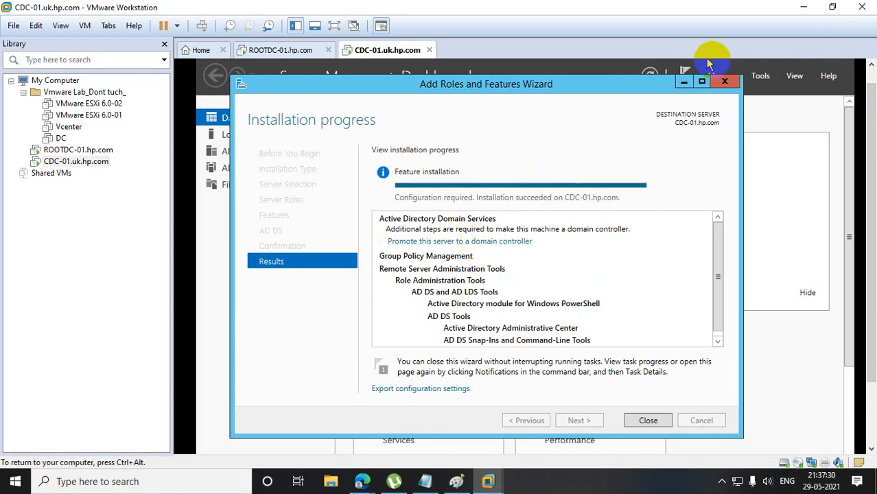
{"action": "left_click", "coordinate": [481, 242]}
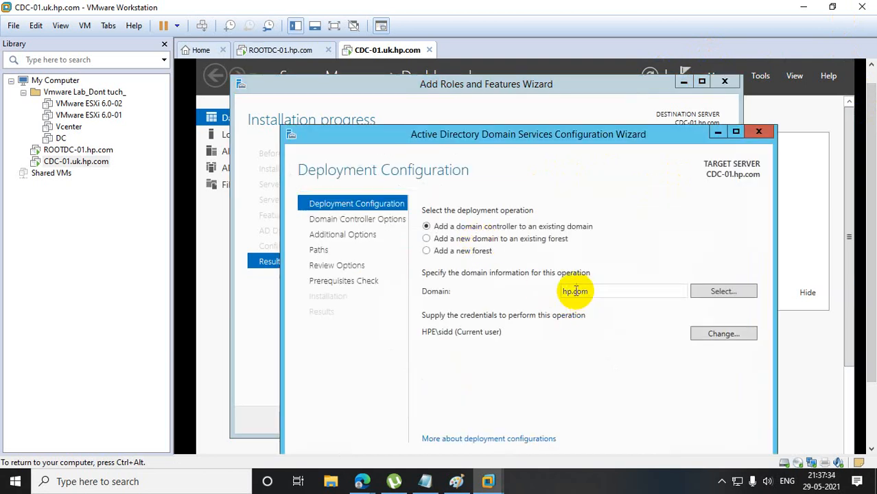
{"action": "left_click", "coordinate": [466, 242]}
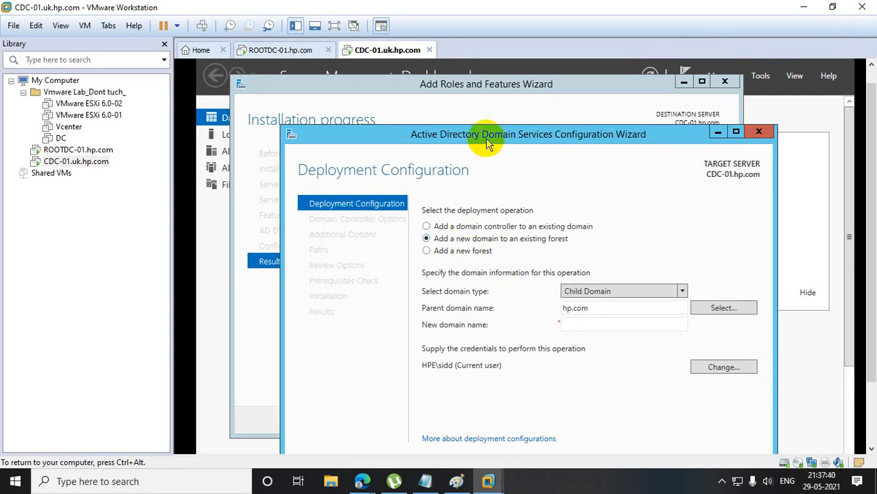
{"action": "left_click_drag", "start_coordinate": [489, 137], "coordinate": [489, 65]}
Name the new child domain uk under parent hp.com and try to continue past the deployment configuration.
{"action": "left_click", "coordinate": [590, 246]}
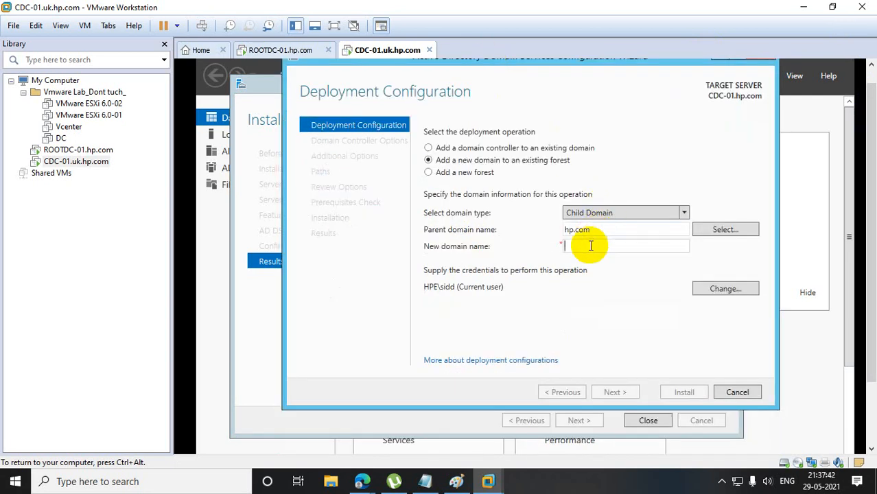
{"action": "type", "text": "u"}
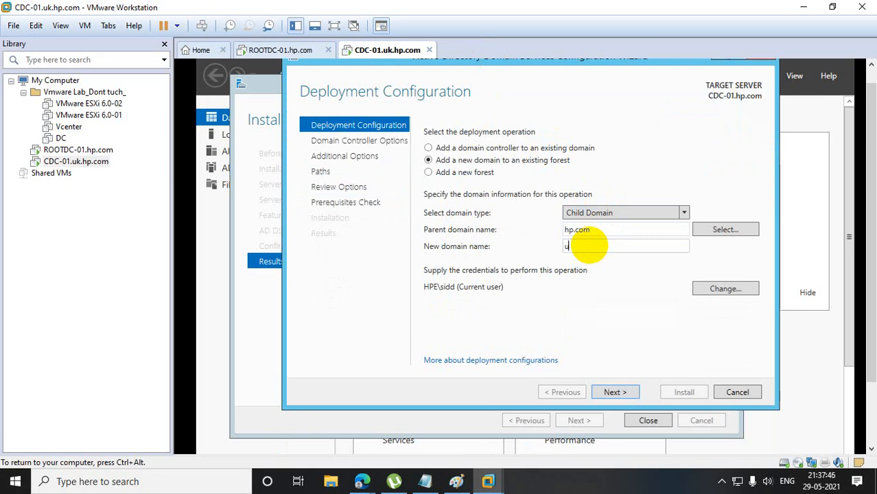
{"action": "key", "text": "BackSpace"}
{"action": "type", "text": "uk"}
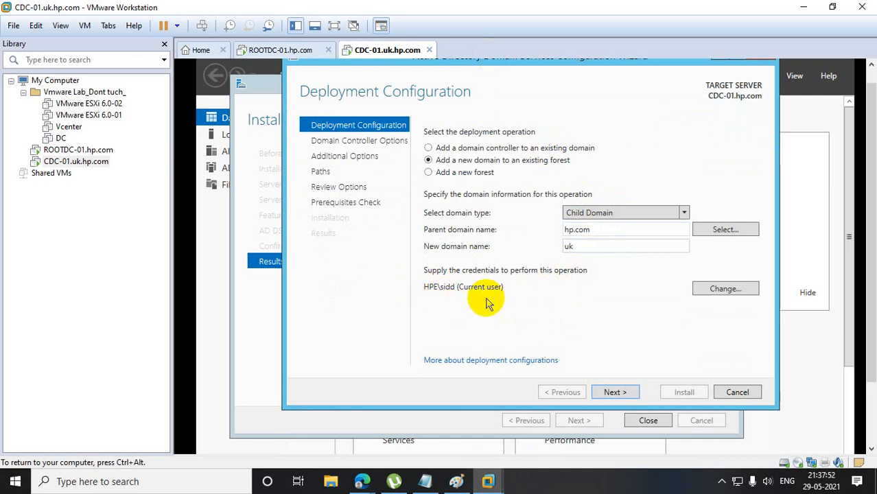
{"action": "left_click", "coordinate": [615, 393]}
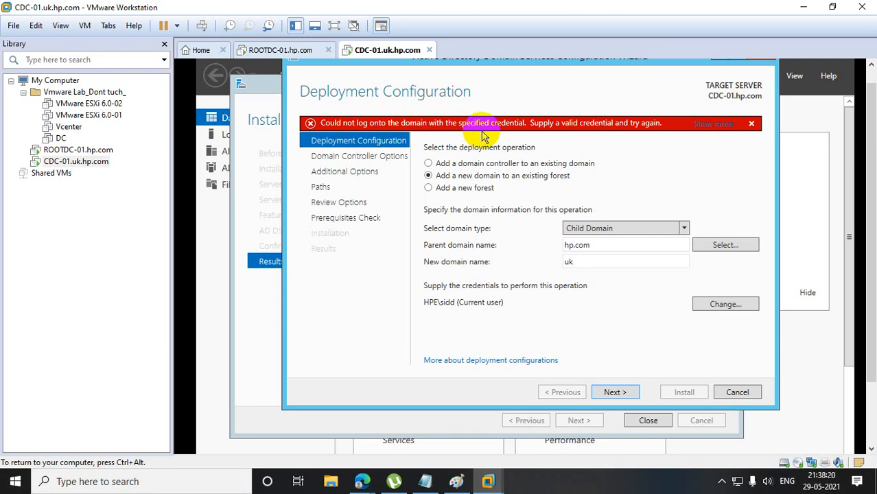
On ROOTDC-01, add the HPE domain account used on CDC-01 to the Enterprise Admins group in its user properties.
{"action": "left_click", "coordinate": [66, 150]}
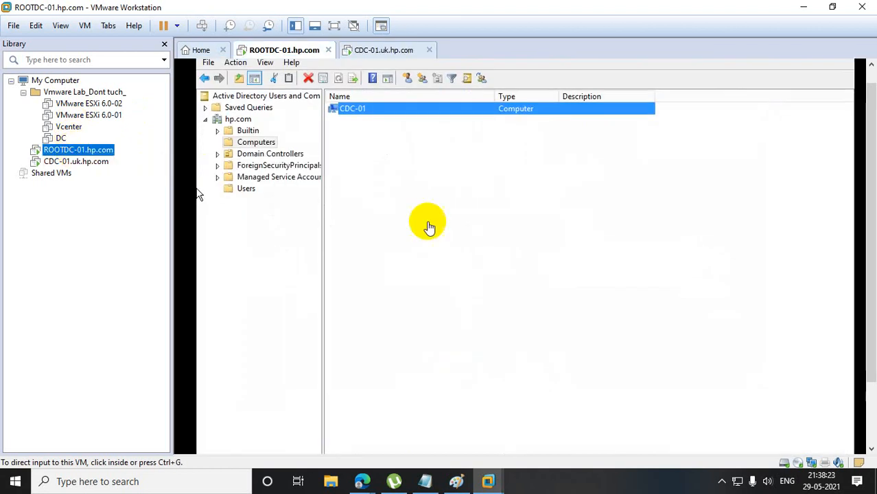
{"action": "left_click", "coordinate": [236, 189]}
{"action": "double_click", "coordinate": [347, 365]}
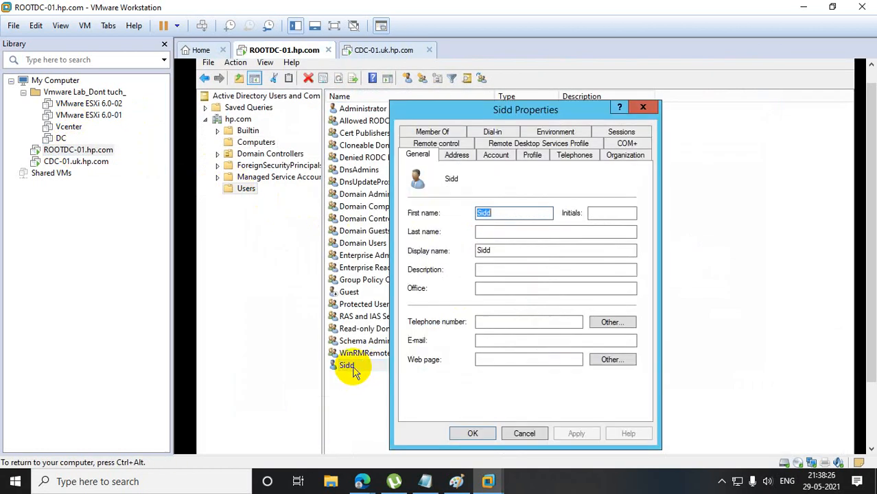
{"action": "left_click", "coordinate": [434, 131]}
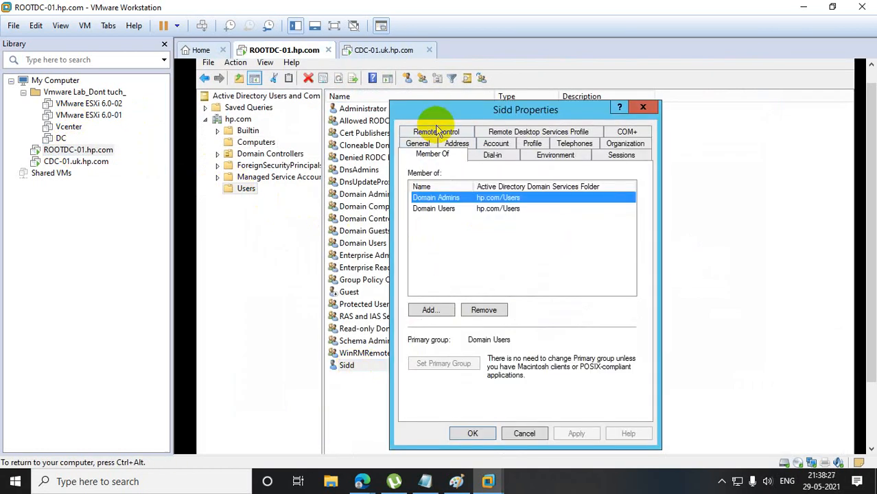
{"action": "left_click", "coordinate": [429, 310]}
{"action": "type", "text": "enter"}
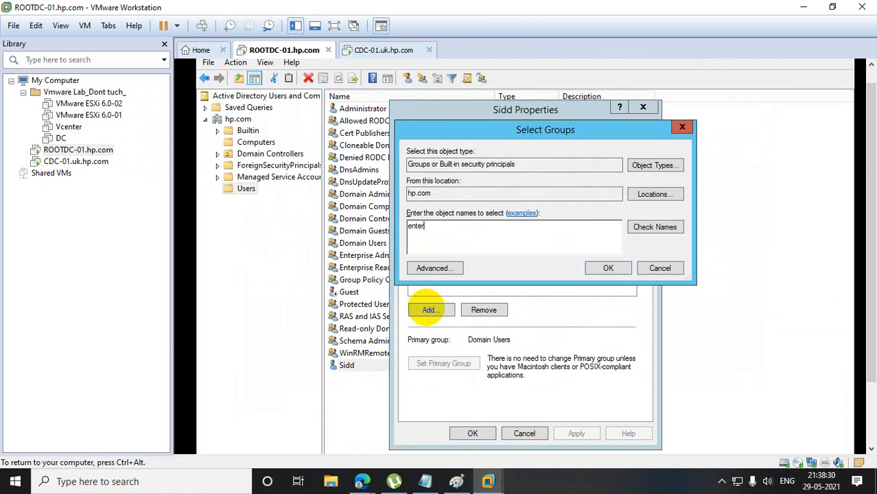
{"action": "left_click", "coordinate": [645, 226]}
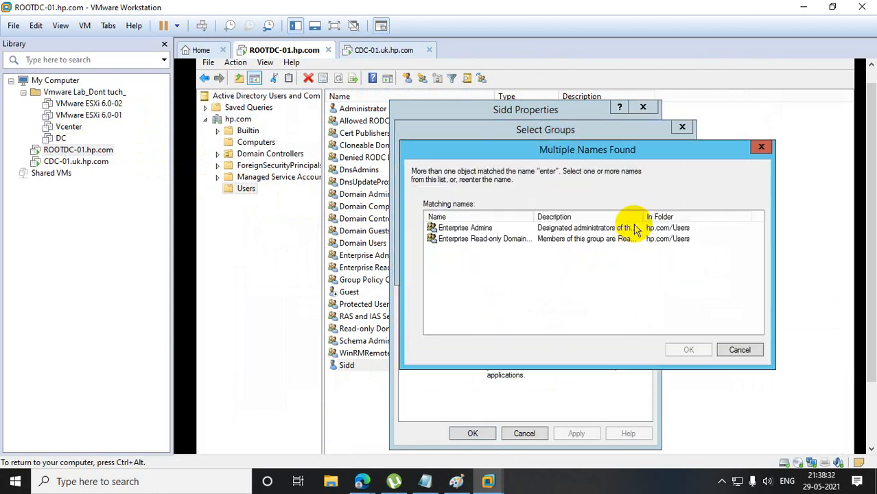
{"action": "left_click", "coordinate": [470, 228]}
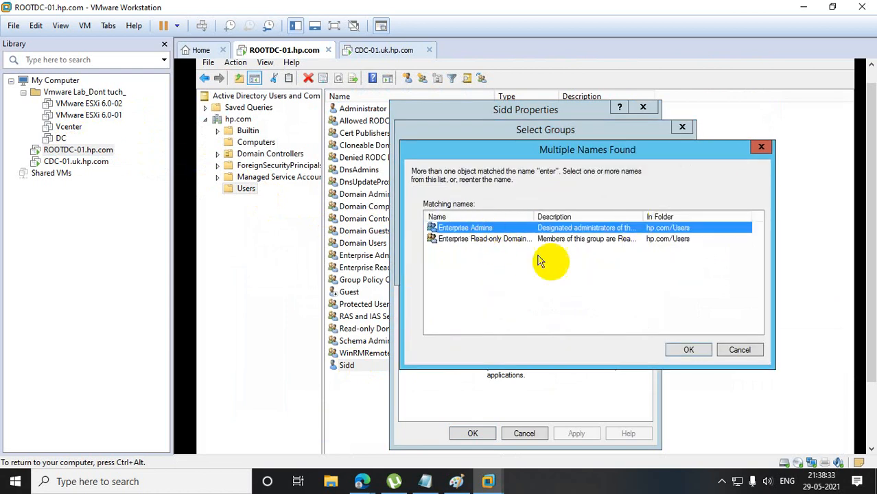
{"action": "left_click", "coordinate": [689, 350]}
{"action": "left_click", "coordinate": [606, 269]}
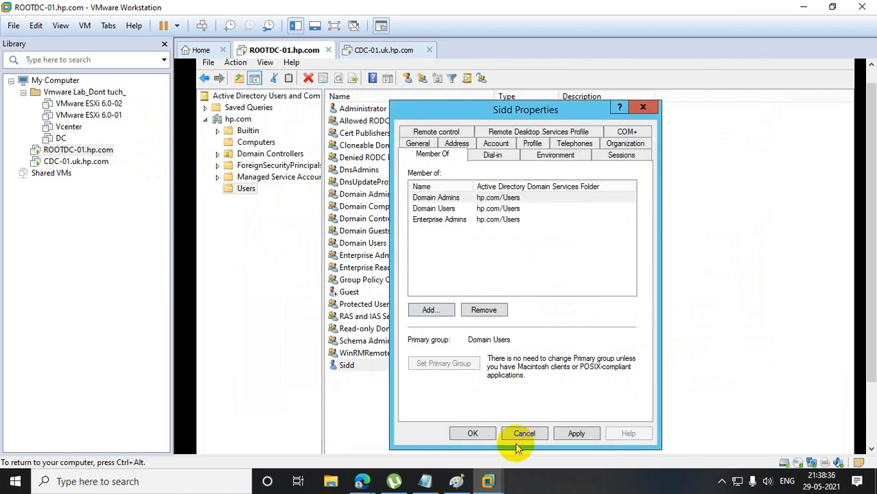
{"action": "left_click", "coordinate": [575, 434]}
{"action": "left_click", "coordinate": [488, 433]}
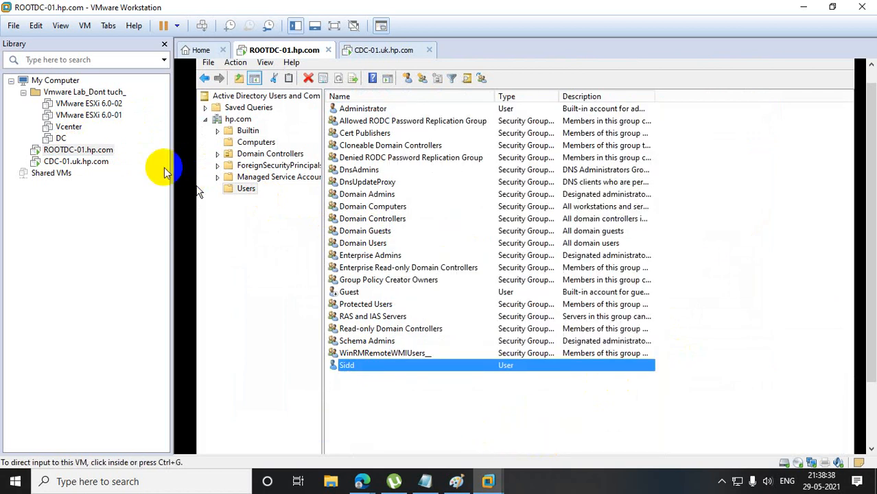
Return to CDC-01, cancel the domain controller promotion wizard, and close the remaining setup and Server Manager windows.
{"action": "left_click", "coordinate": [103, 166]}
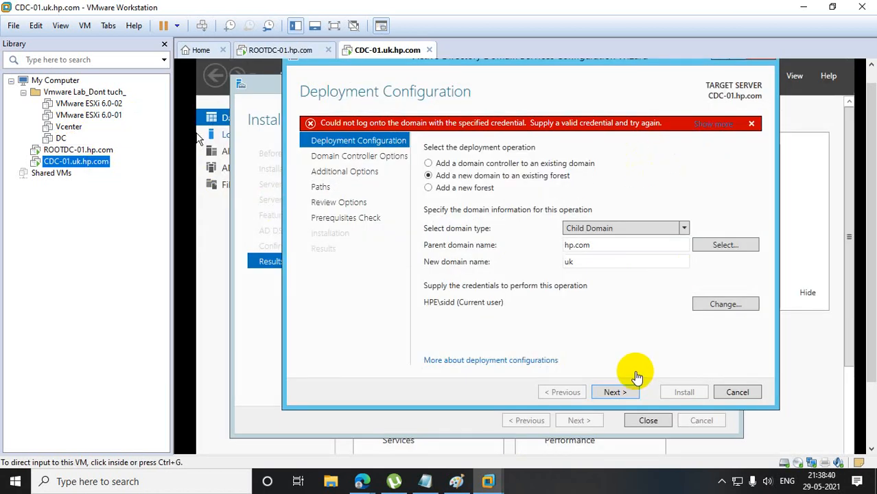
{"action": "left_click", "coordinate": [735, 390]}
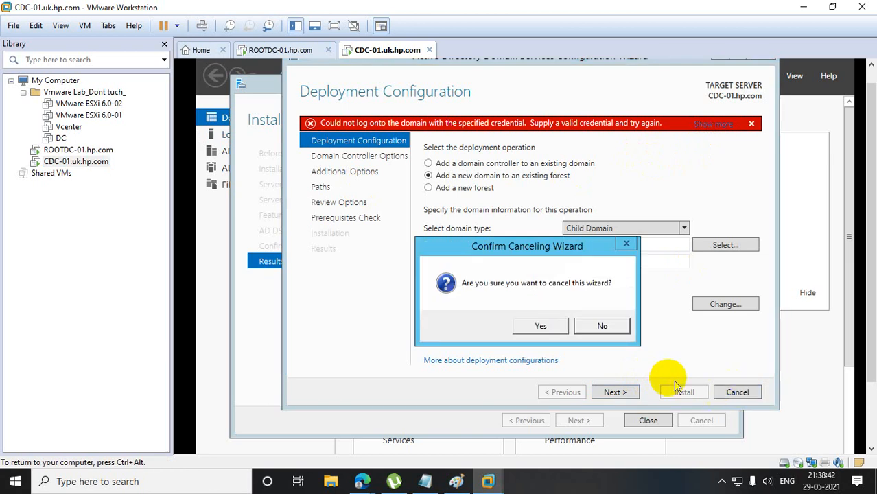
{"action": "left_click", "coordinate": [539, 325]}
{"action": "left_click", "coordinate": [725, 81]}
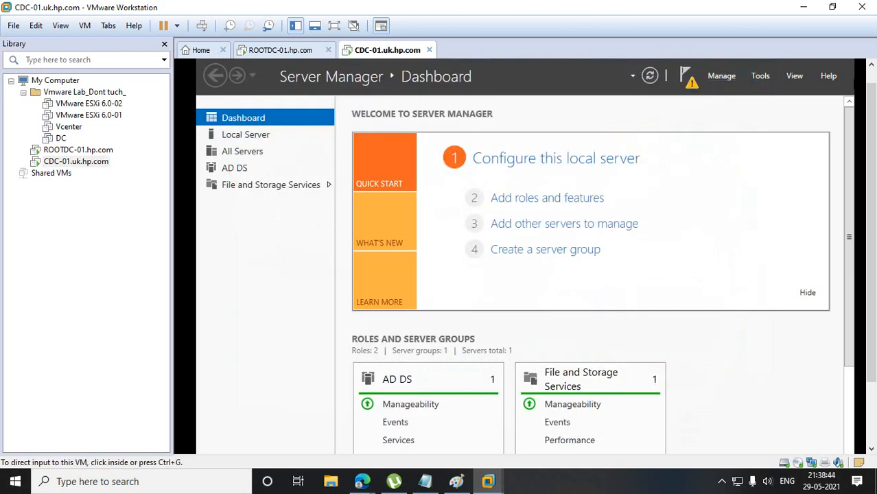
{"action": "left_click", "coordinate": [842, 65]}
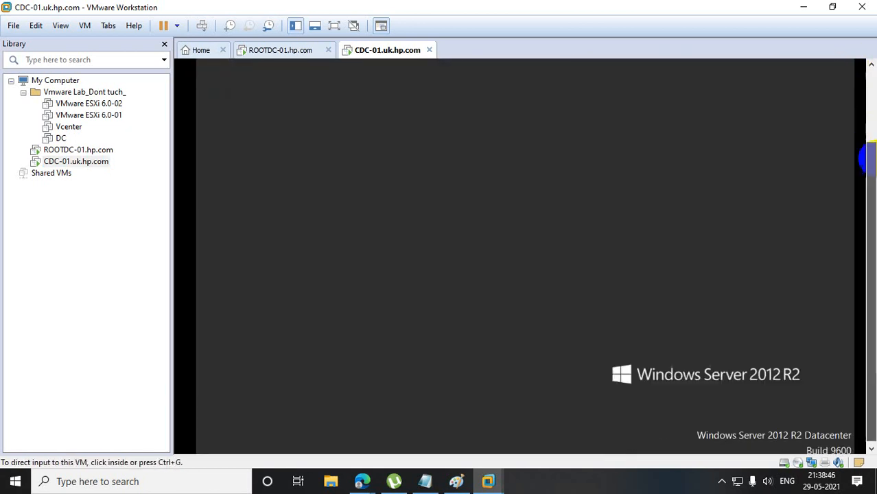
Sign out of the current Windows session on CDC-01 by running the logoff command.
{"action": "right_click", "coordinate": [212, 442]}
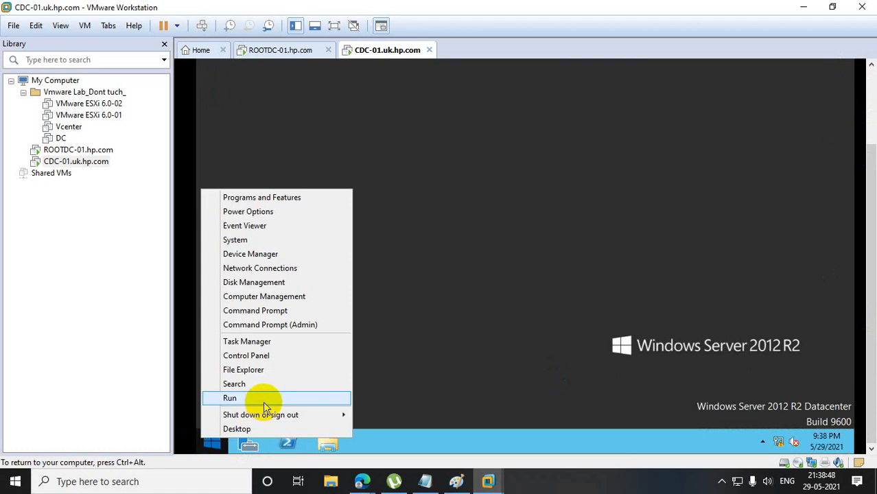
{"action": "left_click", "coordinate": [256, 398]}
{"action": "type", "text": "l"}
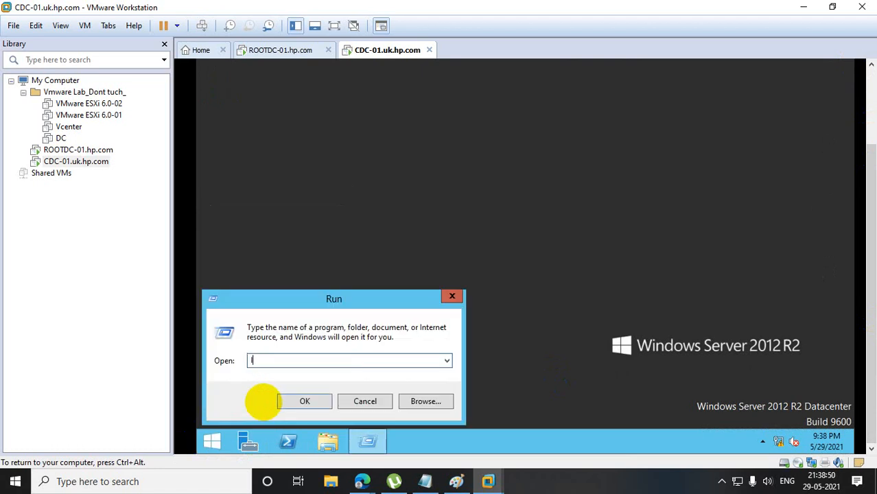
{"action": "key", "text": "BackSpace"}
{"action": "type", "text": "logoff"}
{"action": "key", "text": "Return"}
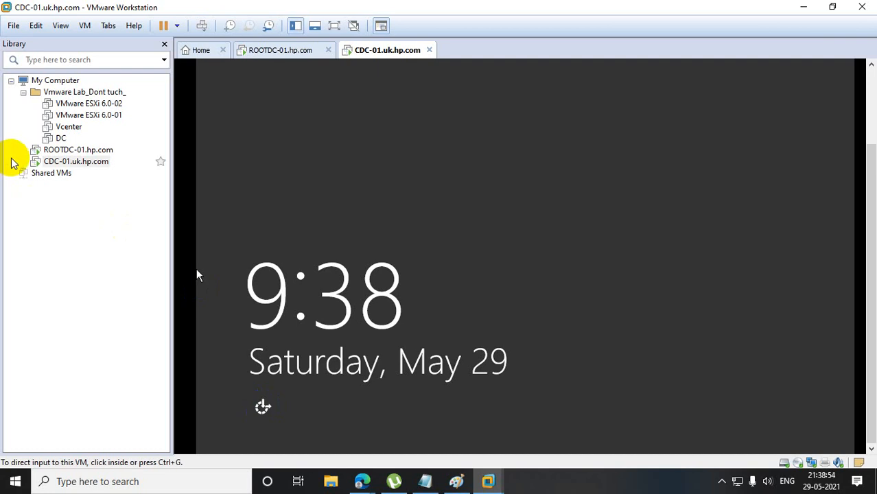
Unlock the CDC-01 sign-in screen and sign back in to the HPE domain account with the account password.
{"action": "right_click", "coordinate": [60, 165]}
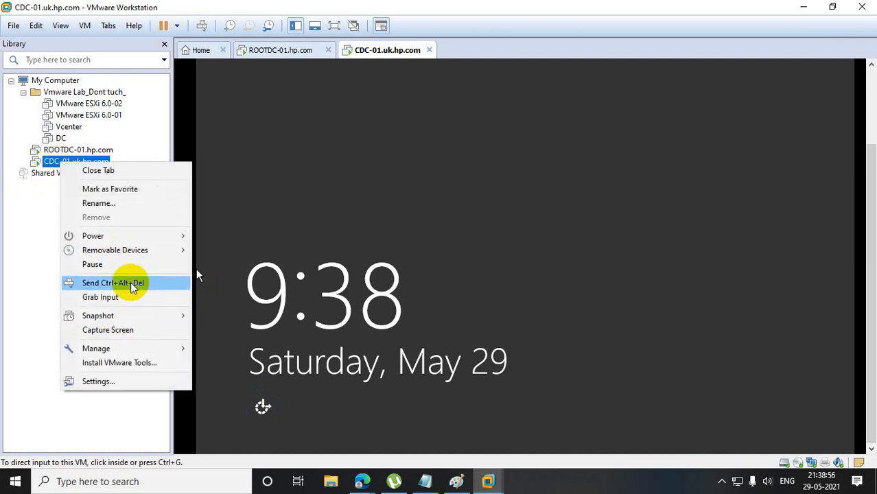
{"action": "left_click", "coordinate": [109, 283]}
{"action": "left_click", "coordinate": [469, 279]}
{"action": "left_click", "coordinate": [457, 137]}
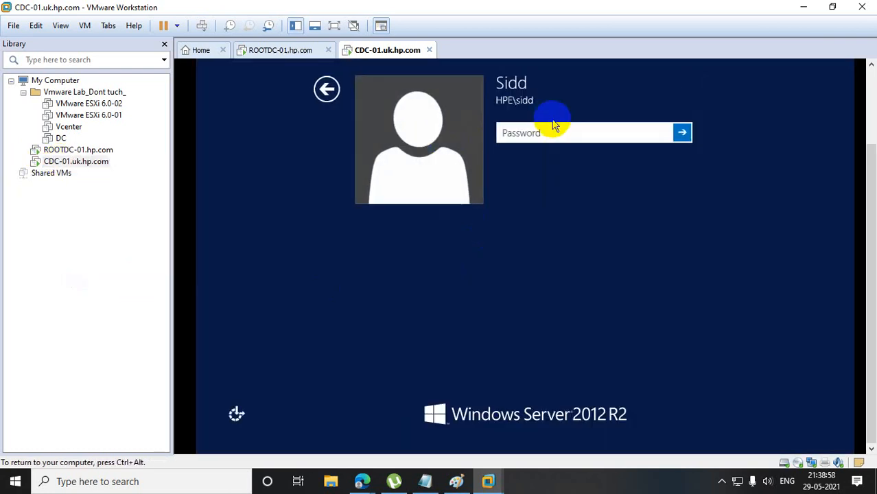
{"action": "type", "text": "••"}
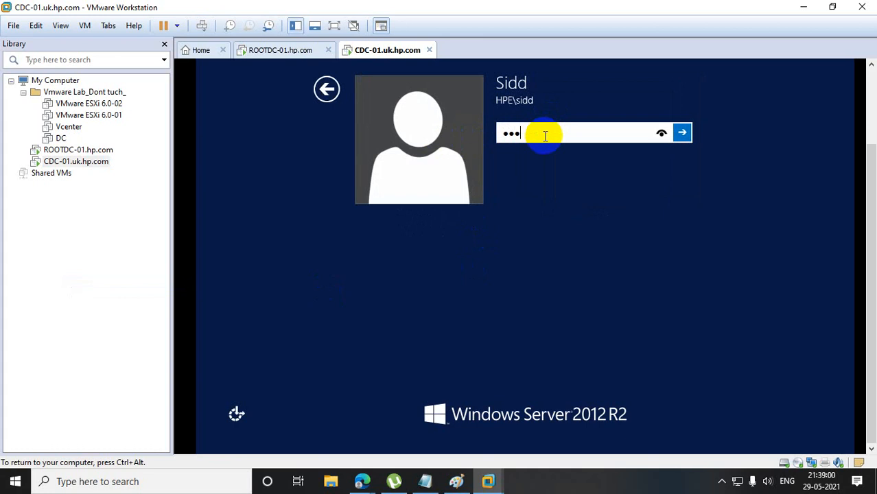
{"action": "key", "text": "BackSpace"}
{"action": "key", "text": "BackSpace"}
{"action": "key", "text": "BackSpace"}
{"action": "type", "text": "•"}
{"action": "key", "text": "Return"}
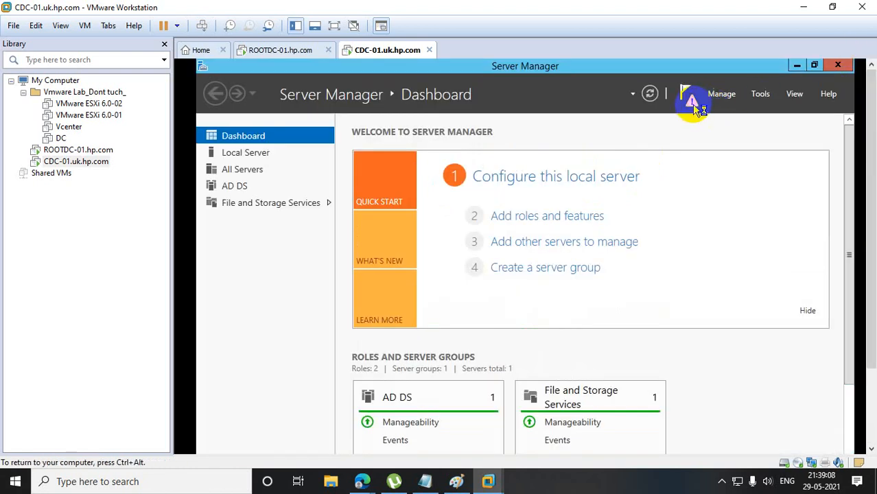
Restart the promotion of CDC-01, adding a new child domain named uk under parent domain hp.com in the existing forest.
{"action": "left_click", "coordinate": [692, 101]}
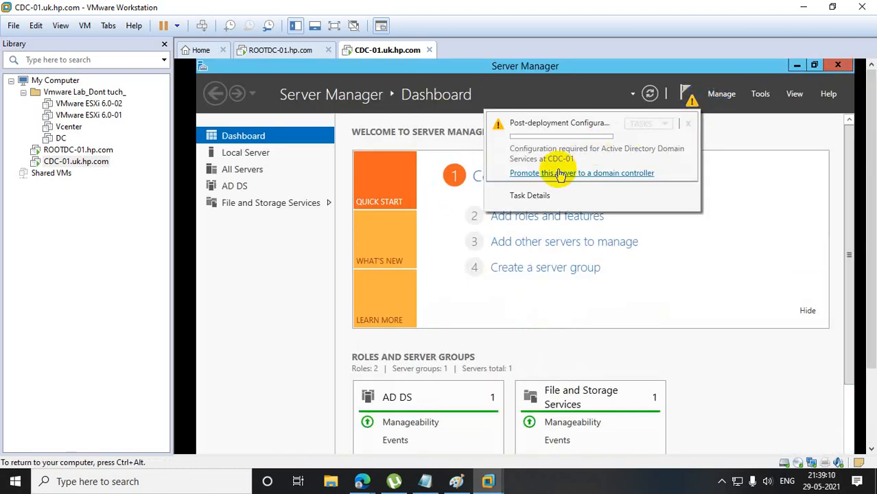
{"action": "left_click", "coordinate": [560, 174]}
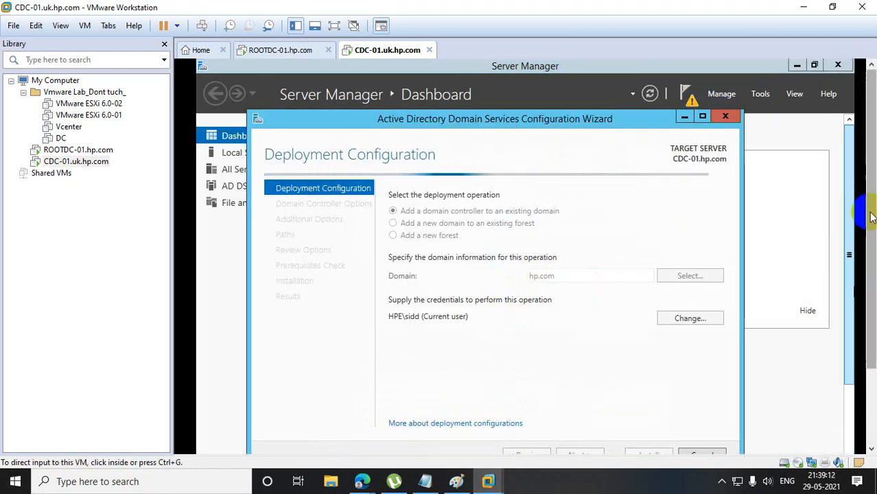
{"action": "scroll", "coordinate": [872, 217], "scroll_direction": "down", "scroll_amount": 1}
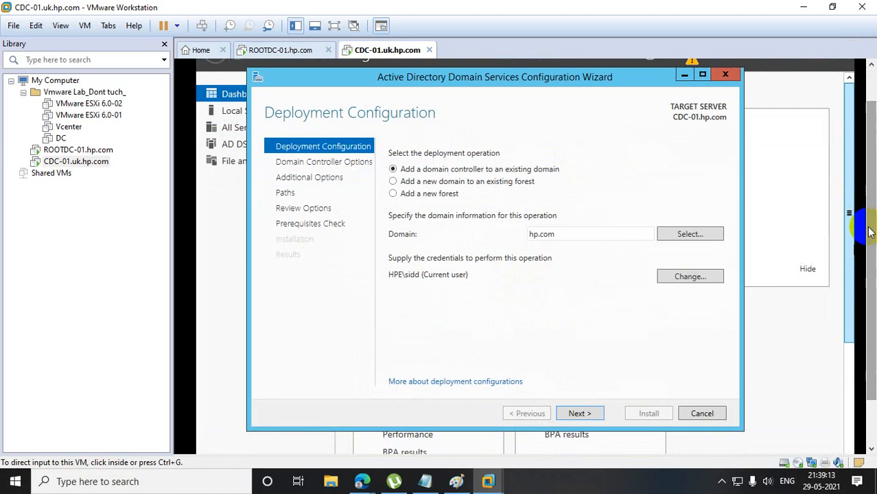
{"action": "left_click", "coordinate": [399, 182]}
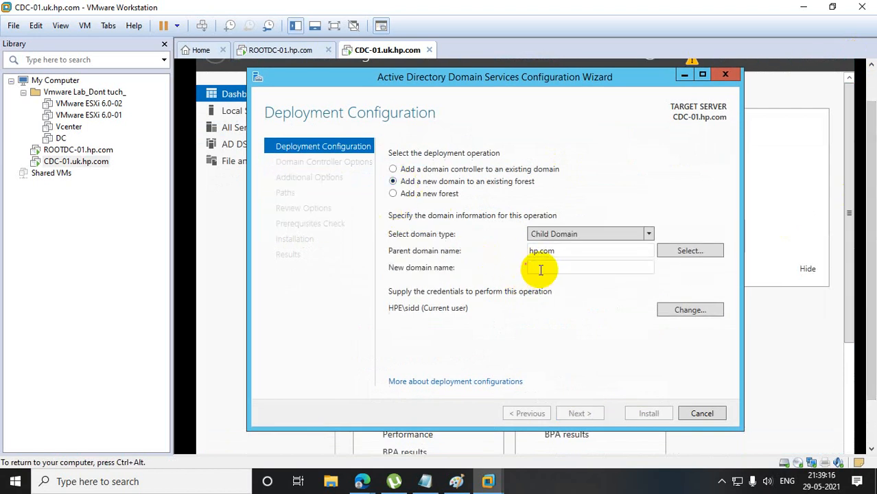
{"action": "type", "text": "uk"}
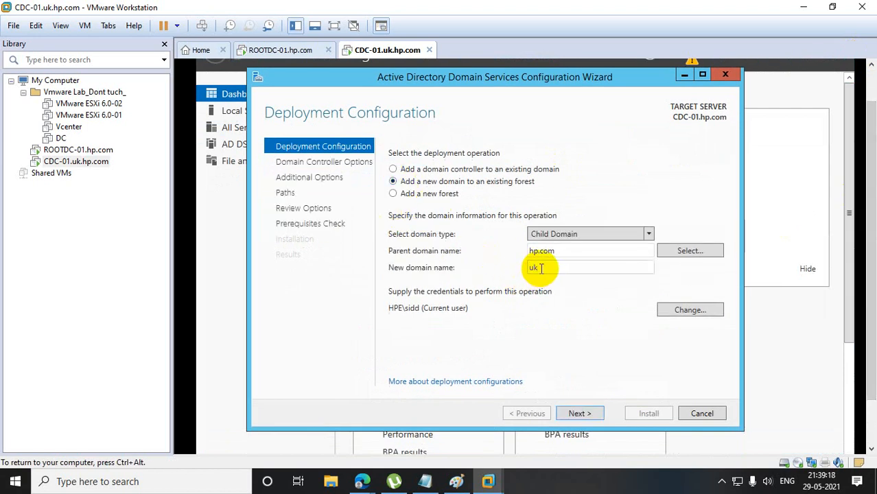
{"action": "left_click", "coordinate": [580, 413]}
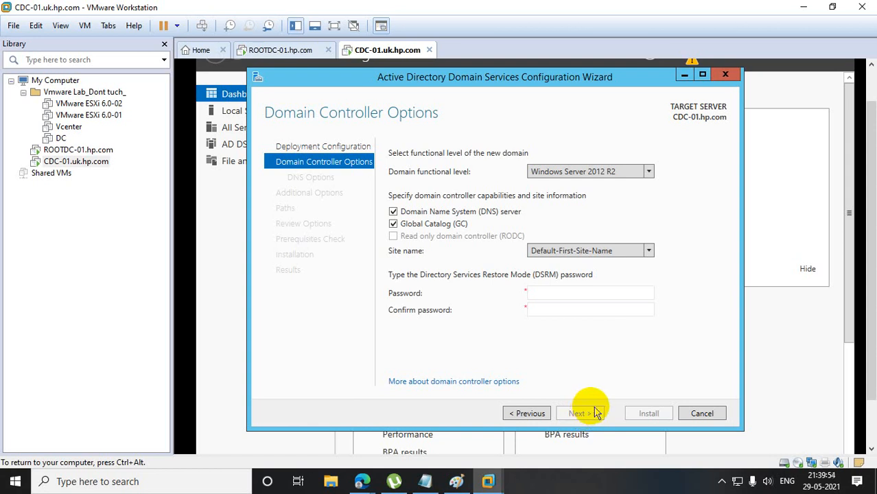
Enter and confirm the Directory Services Restore Mode password, keeping the default DNS server, Global Catalog and site options, and continue.
{"action": "left_click", "coordinate": [551, 295]}
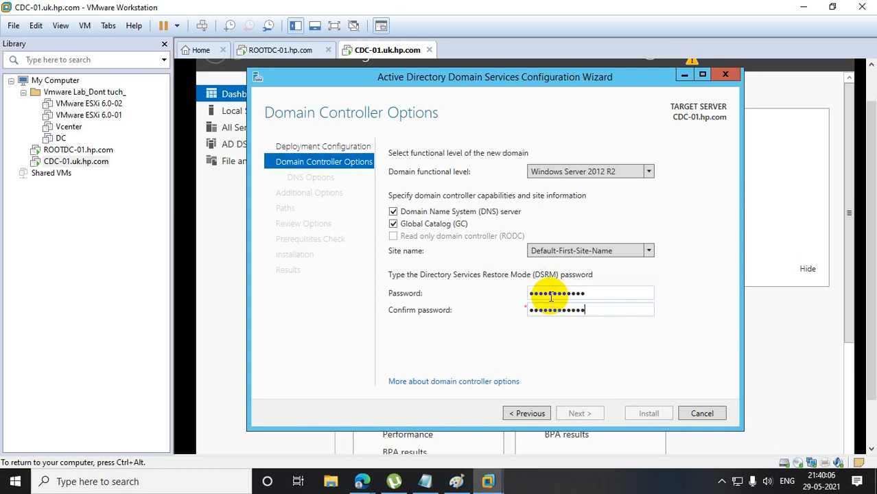
{"action": "left_click", "coordinate": [598, 295]}
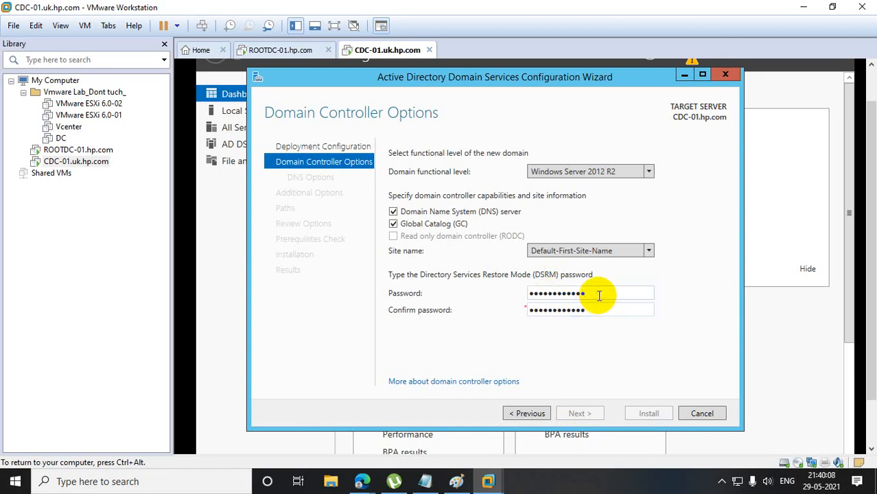
{"action": "key", "text": "BackSpace"}
{"action": "key", "text": "BackSpace"}
{"action": "key", "text": "BackSpace"}
{"action": "key", "text": "BackSpace"}
{"action": "key", "text": "BackSpace"}
{"action": "key", "text": "BackSpace"}
{"action": "key", "text": "BackSpace"}
{"action": "key", "text": "BackSpace"}
{"action": "key", "text": "BackSpace"}
{"action": "key", "text": "BackSpace"}
{"action": "key", "text": "BackSpace"}
{"action": "type", "text": "••••••••••••"}
{"action": "key", "text": "BackSpace"}
{"action": "type", "text": "•"}
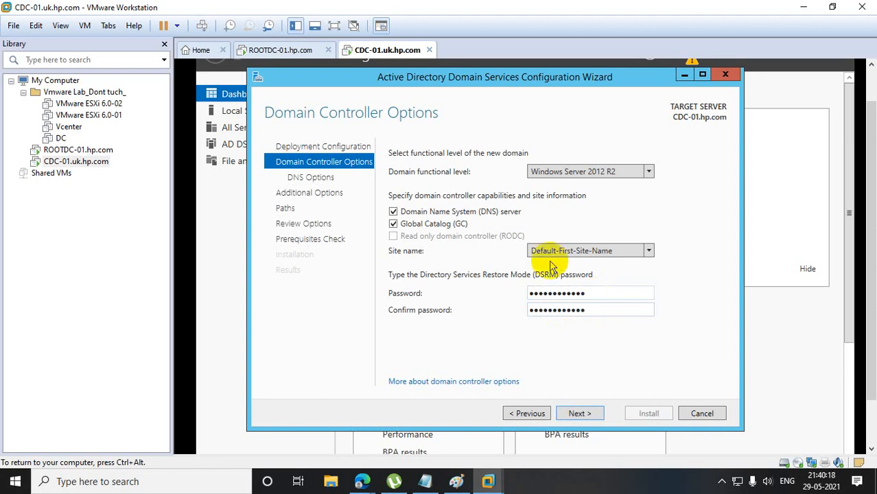
{"action": "left_click", "coordinate": [578, 413]}
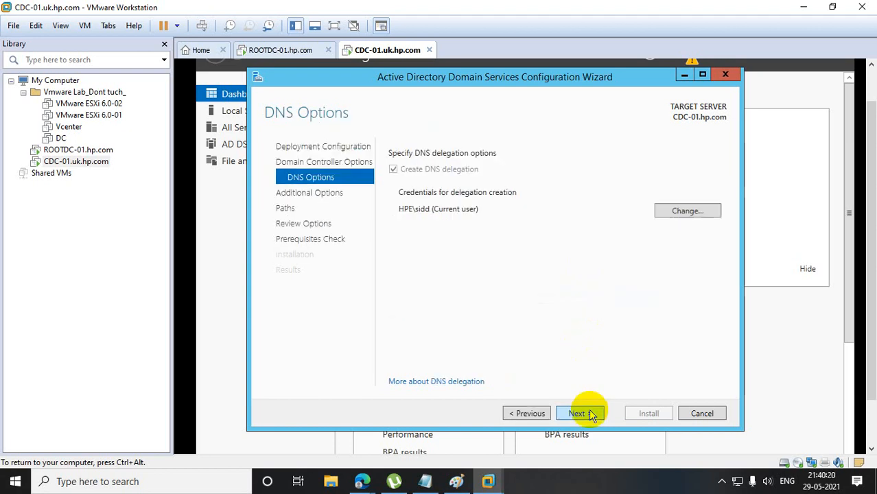
Accept the DNS delegation, NetBIOS name UK and default AD DS paths, run the prerequisites check, and start the installation.
{"action": "left_click", "coordinate": [579, 413]}
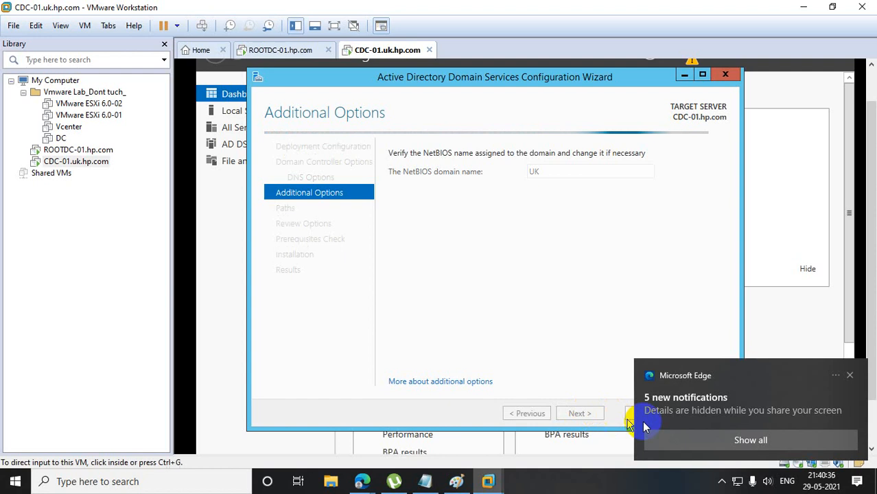
{"action": "left_click_drag", "start_coordinate": [644, 422], "coordinate": [703, 422]}
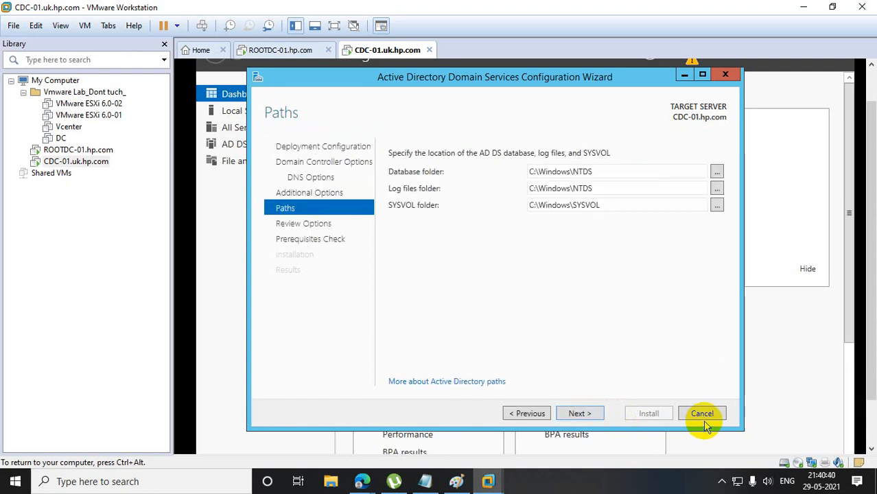
{"action": "left_click", "coordinate": [578, 414]}
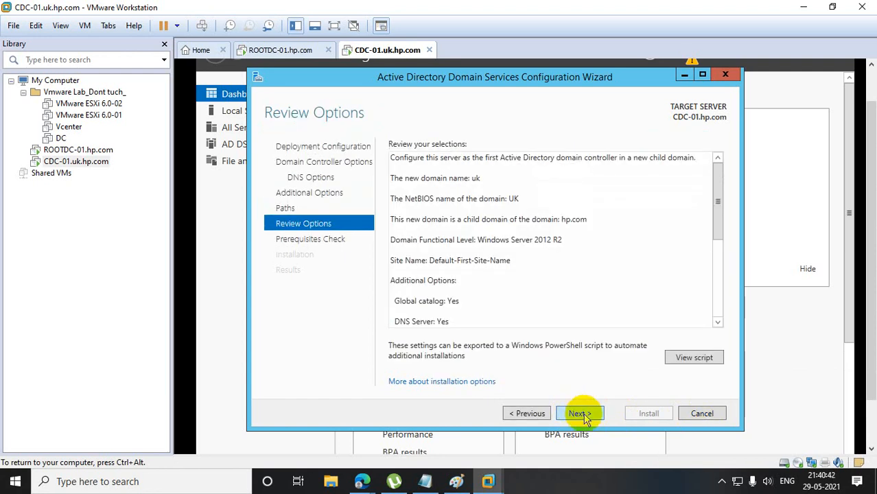
{"action": "left_click", "coordinate": [583, 415]}
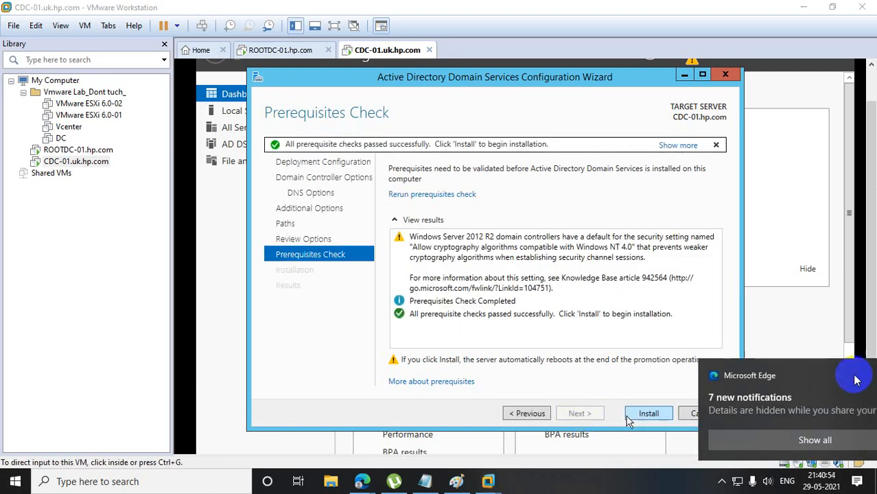
{"action": "left_click", "coordinate": [659, 416]}
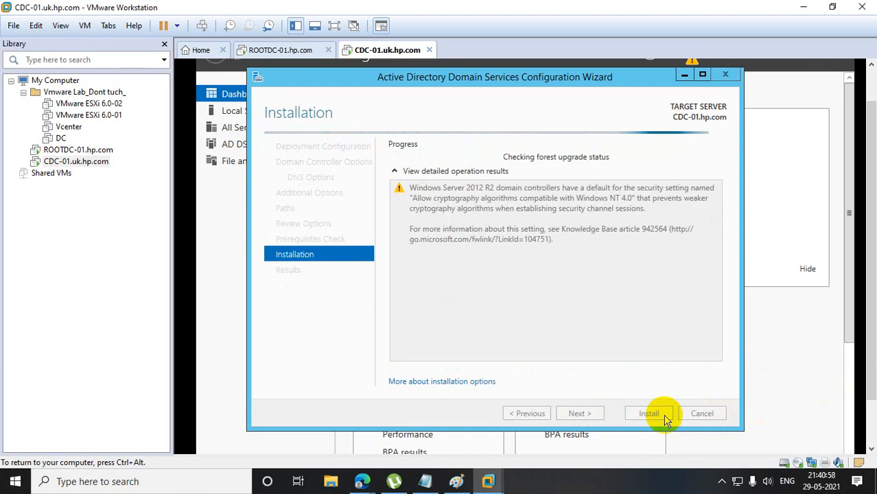
Switch to Paint, draw a 119 × 28 px right arrow and a 188 × 42 px left arrow toward the connecting line, and place a text box beside the triangles.
{"action": "left_click", "coordinate": [458, 480]}
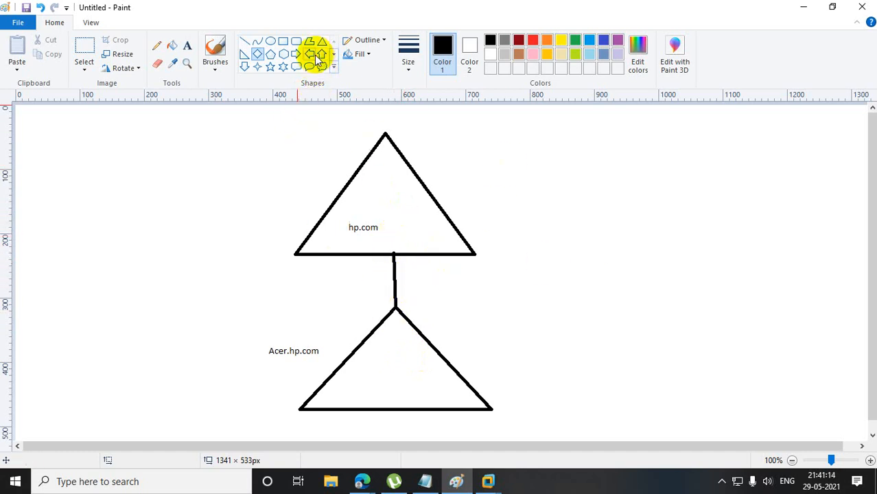
{"action": "left_click", "coordinate": [296, 55]}
{"action": "left_click_drag", "start_coordinate": [308, 279], "coordinate": [385, 297]}
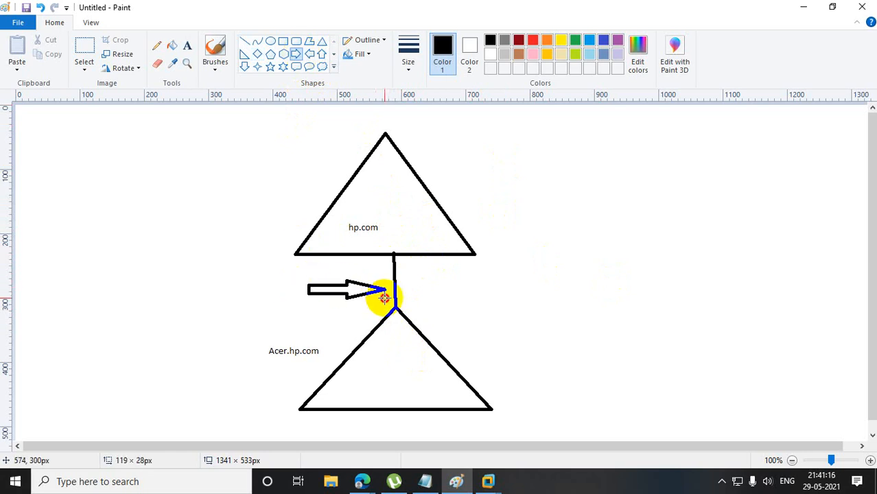
{"action": "left_click", "coordinate": [309, 54]}
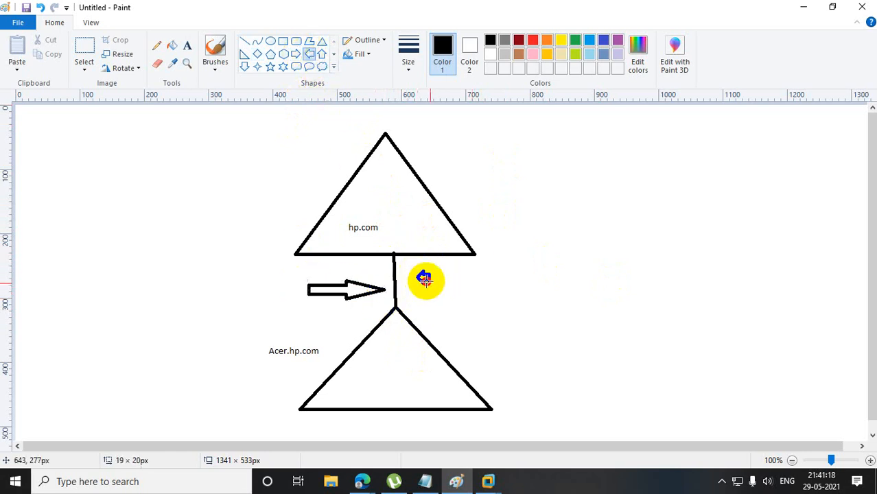
{"action": "left_click_drag", "start_coordinate": [417, 271], "coordinate": [539, 297]}
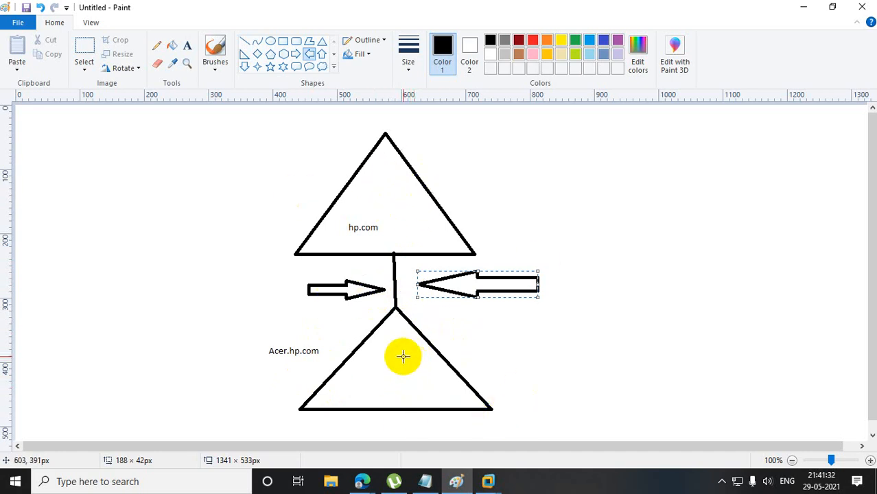
{"action": "left_click_drag", "start_coordinate": [172, 146], "coordinate": [266, 401]}
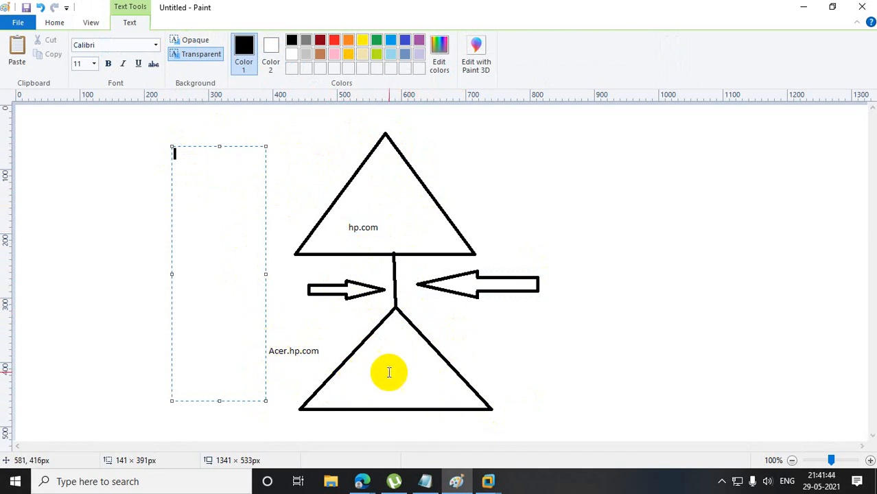
Return to the CDC-01 virtual machine, dismiss the sign-out notice and close the AD DS configuration wizard so the server restarts.
{"action": "left_click", "coordinate": [807, 7]}
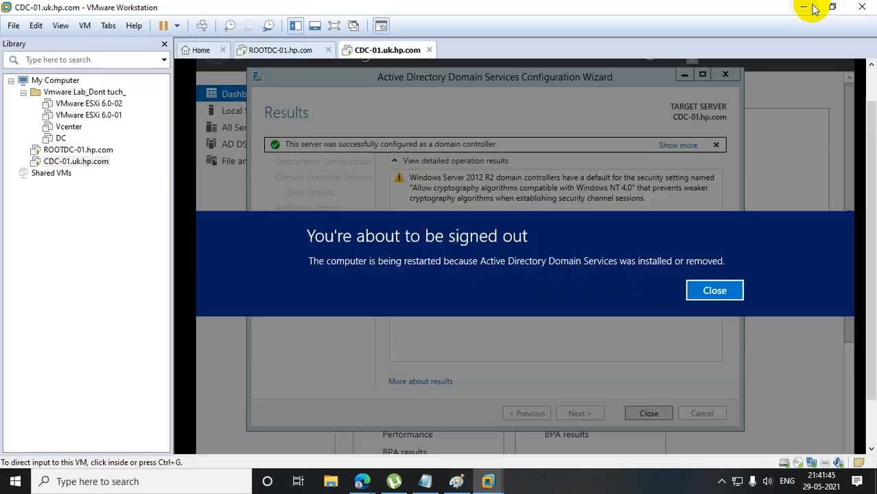
{"action": "left_click", "coordinate": [717, 290]}
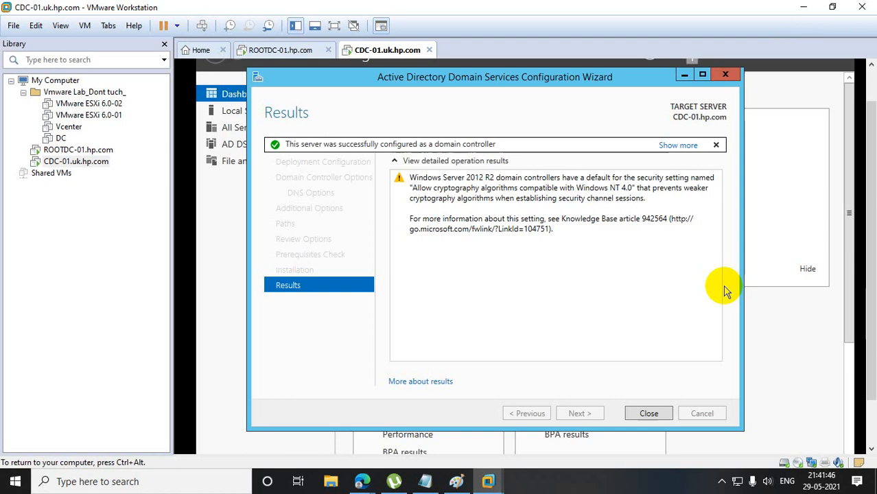
{"action": "left_click", "coordinate": [648, 414]}
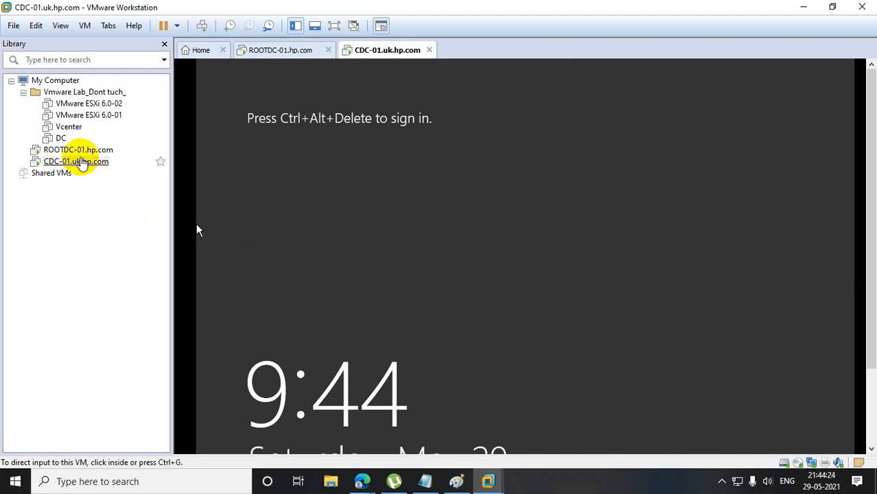
Unlock the restarted CDC-01 and sign in to the HPE domain account with the account password, re-entering it if rejected.
{"action": "right_click", "coordinate": [80, 163]}
{"action": "left_click", "coordinate": [140, 288]}
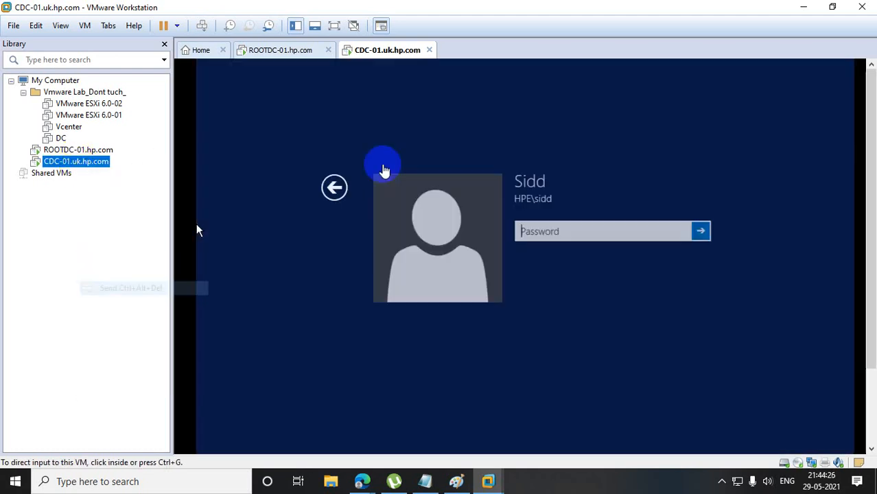
{"action": "left_click", "coordinate": [525, 232]}
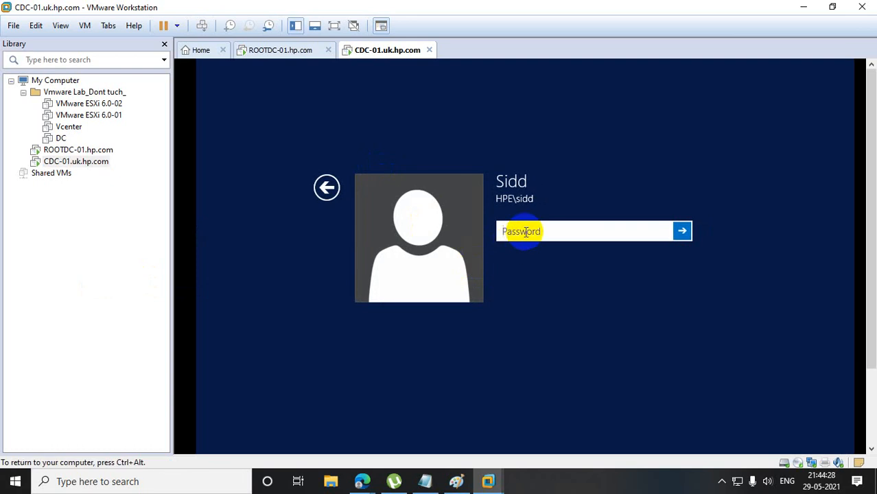
{"action": "type", "text": "password@123"}
{"action": "key", "text": "Return"}
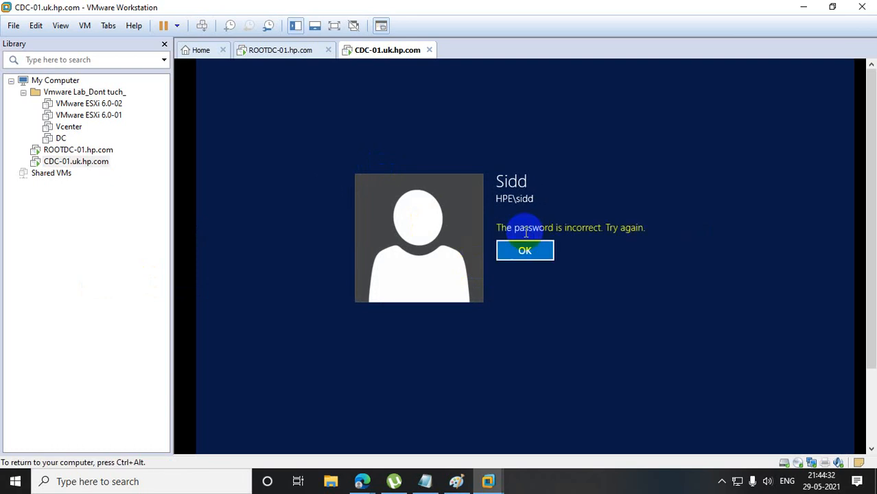
{"action": "key", "text": "Return"}
{"action": "type", "text": "••••"}
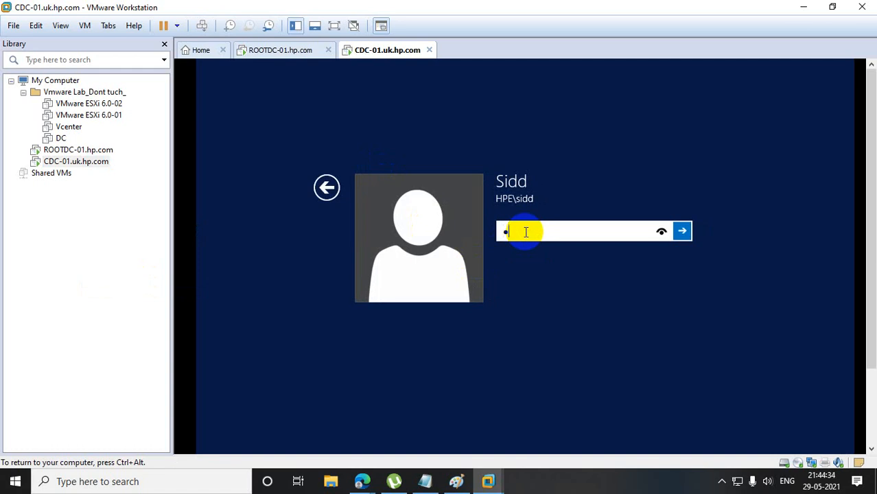
{"action": "type", "text": "••••••••"}
{"action": "key", "text": "Return"}
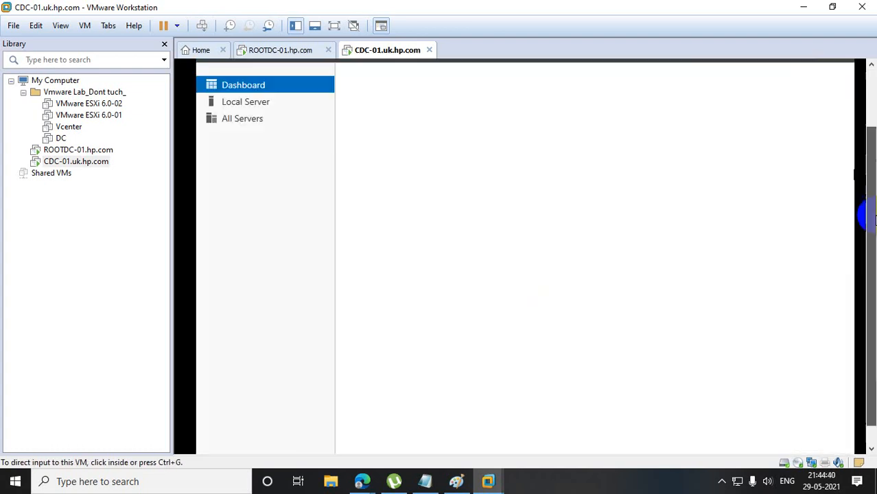
Launch dsa.msc on CDC-01, maximize Active Directory Users and Computers to view uk.hp.com, and compare it with the console on ROOTDC-01.
{"action": "right_click", "coordinate": [210, 436]}
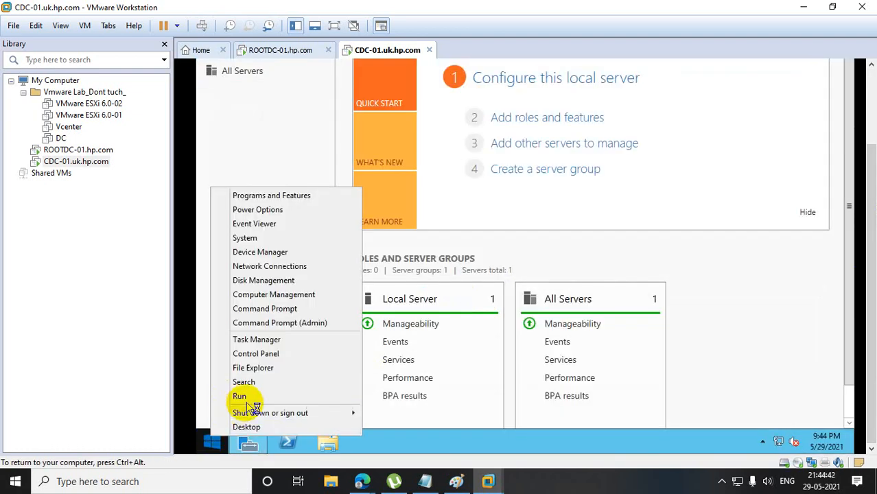
{"action": "left_click", "coordinate": [237, 396]}
{"action": "type", "text": "dsa."}
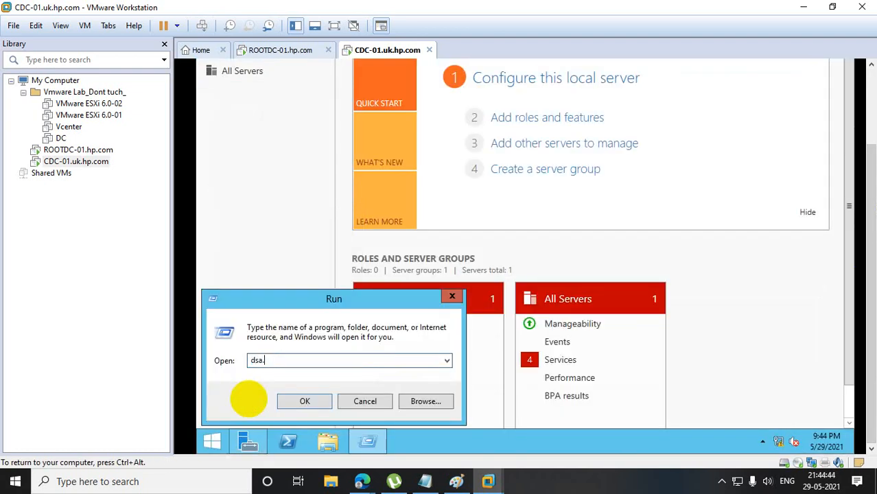
{"action": "type", "text": "msc"}
{"action": "key", "text": "Return"}
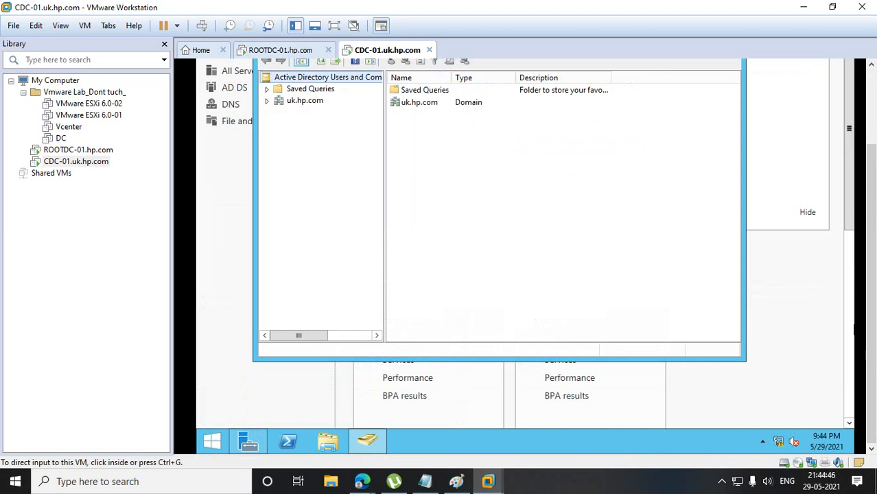
{"action": "left_click", "coordinate": [704, 123]}
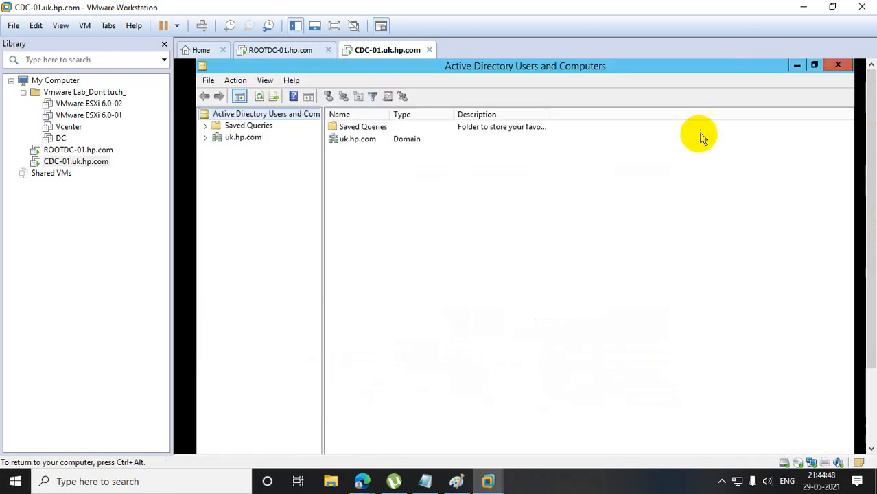
{"action": "left_click", "coordinate": [113, 154]}
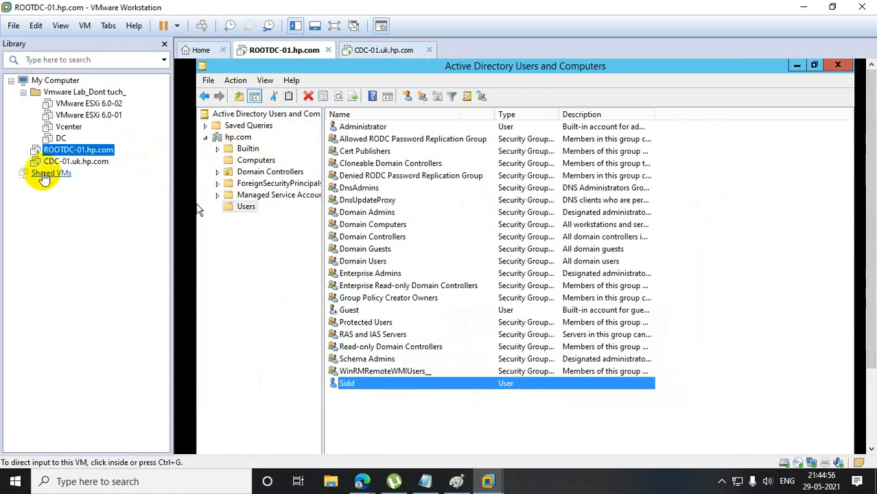
Go back to the CDC-01 virtual machine and open Windows PowerShell ready for commands.
{"action": "left_click", "coordinate": [74, 161]}
{"action": "left_click_drag", "start_coordinate": [858, 256], "coordinate": [864, 339]}
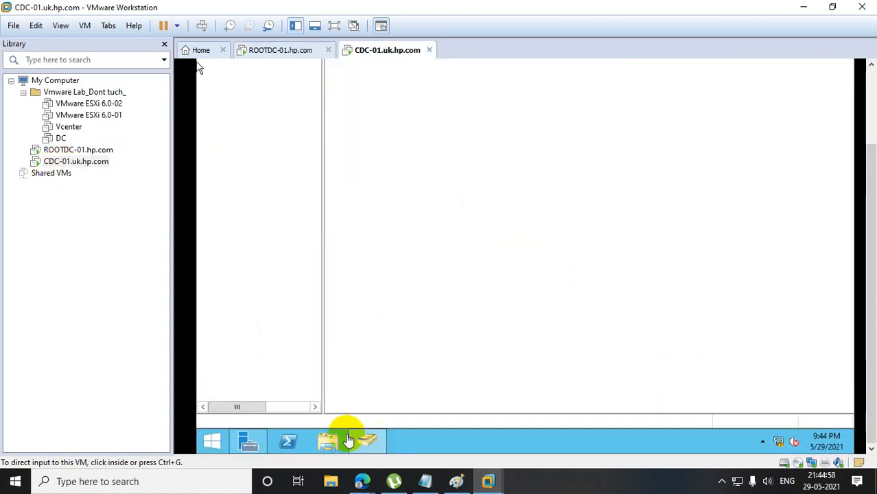
{"action": "left_click", "coordinate": [288, 440]}
{"action": "left_click_drag", "start_coordinate": [866, 273], "coordinate": [856, 172]}
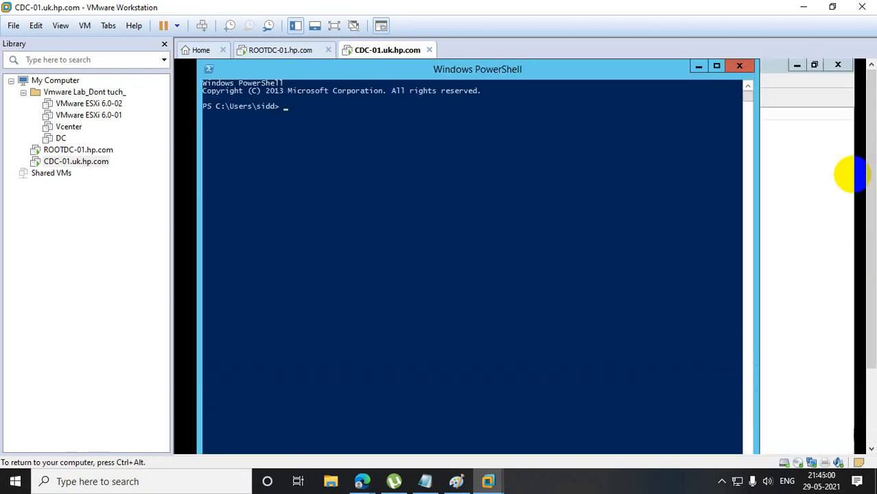
{"action": "left_click", "coordinate": [394, 172]}
Try to query the FSMO role holders on CDC-01 with the command netdo query fsmo.
{"action": "type", "text": "net"}
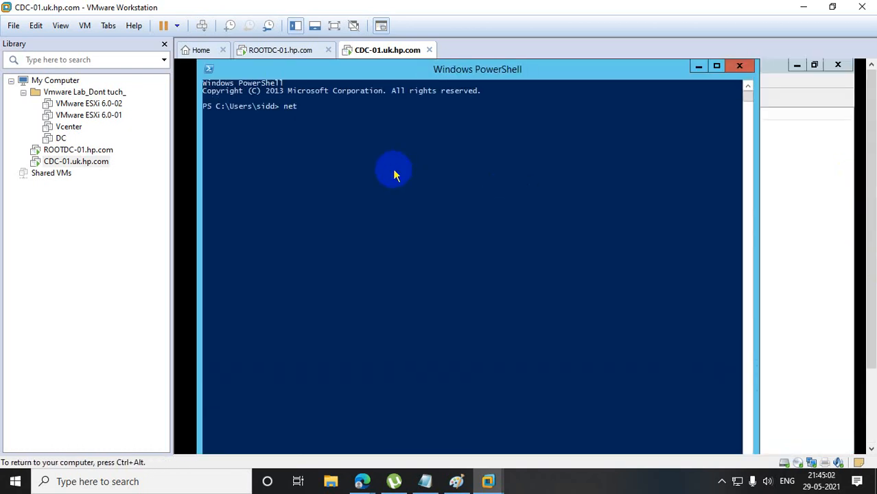
{"action": "key", "text": "BackSpace"}
{"action": "key", "text": "BackSpace"}
{"action": "key", "text": "BackSpace"}
{"action": "type", "text": "netdomq"}
{"action": "type", "text": "="}
{"action": "key", "text": "BackSpace"}
{"action": "key", "text": "BackSpace"}
{"action": "key", "text": "BackSpace"}
{"action": "type", "text": "query fsmo"}
{"action": "key", "text": "Return"}
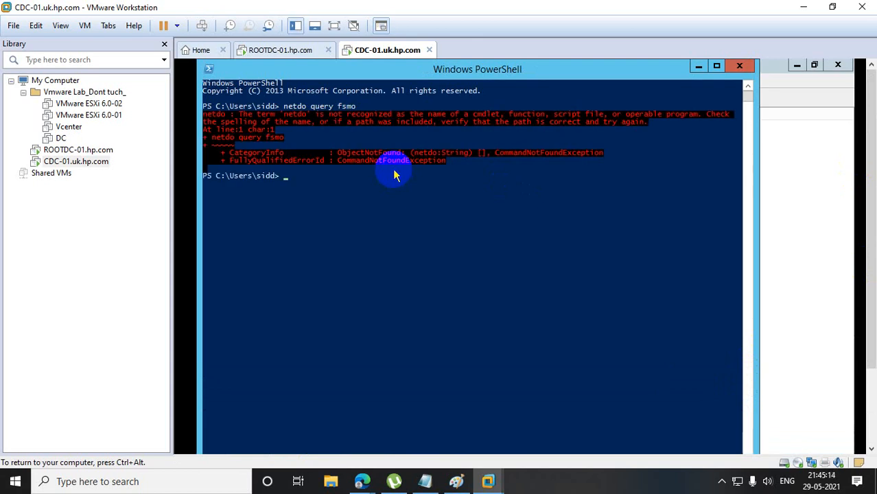
Correct the command to netdom query fsmo, run it on CDC-01, and highlight the forest-level and domain-level role holders.
{"action": "key", "text": "Up"}
{"action": "key", "text": "BackSpace"}
{"action": "key", "text": "BackSpace"}
{"action": "key", "text": "BackSpace"}
{"action": "key", "text": "BackSpace"}
{"action": "key", "text": "BackSpace"}
{"action": "key", "text": "BackSpace"}
{"action": "key", "text": "BackSpace"}
{"action": "key", "text": "BackSpace"}
{"action": "key", "text": "BackSpace"}
{"action": "key", "text": "BackSpace"}
{"action": "key", "text": "BackSpace"}
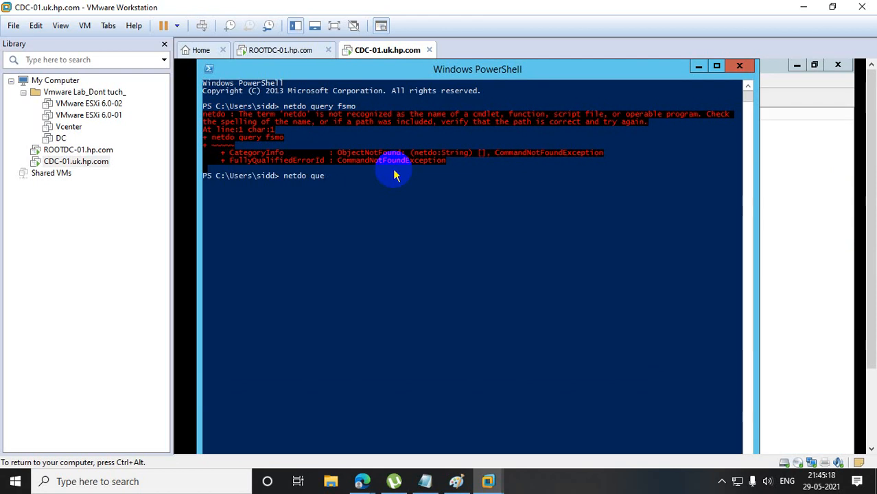
{"action": "type", "text": "m"}
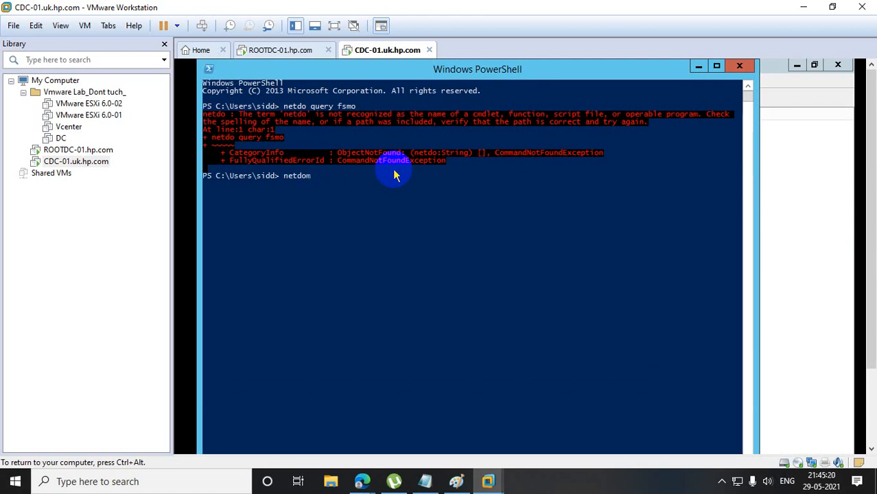
{"action": "type", "text": " query fsmo"}
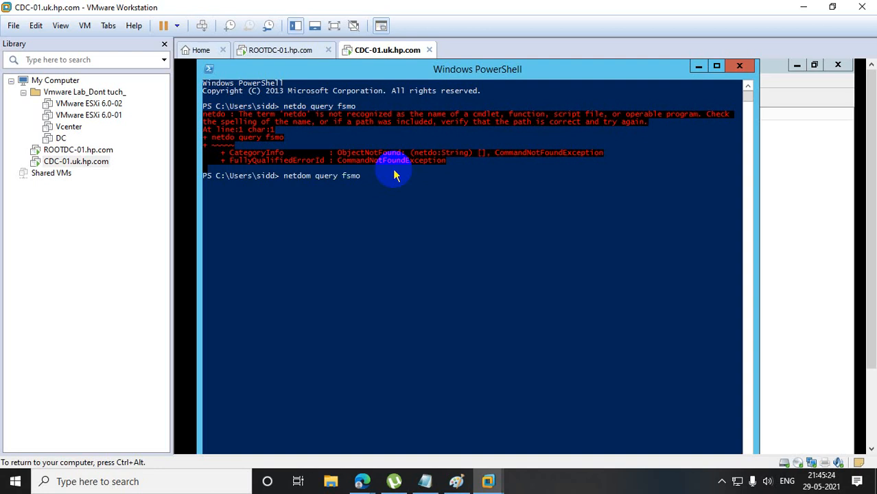
{"action": "key", "text": "Return"}
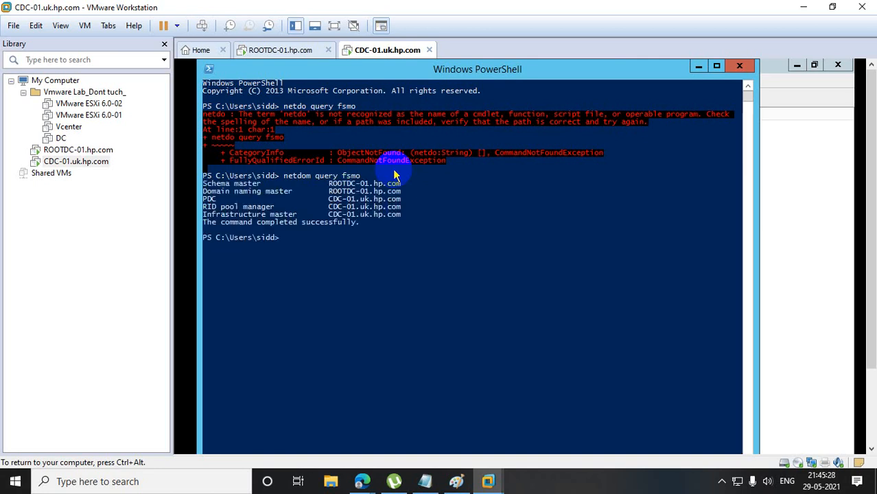
{"action": "left_click_drag", "start_coordinate": [202, 184], "coordinate": [477, 197]}
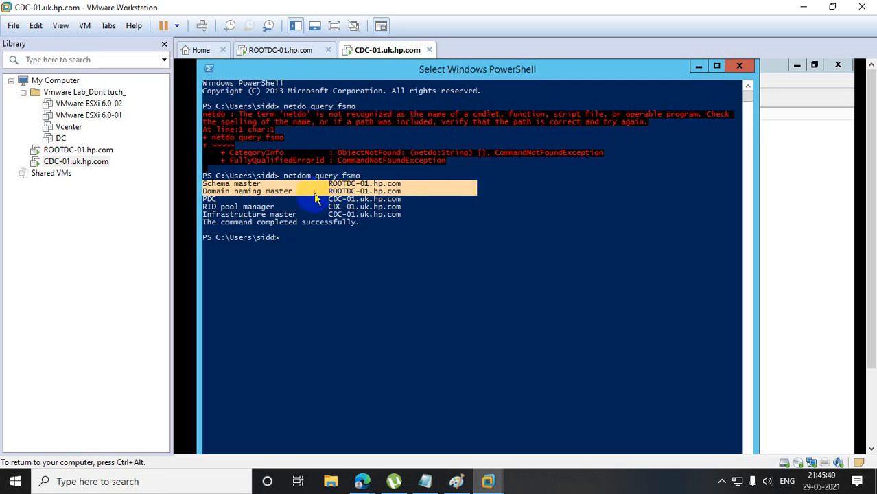
{"action": "left_click_drag", "start_coordinate": [326, 200], "coordinate": [422, 225]}
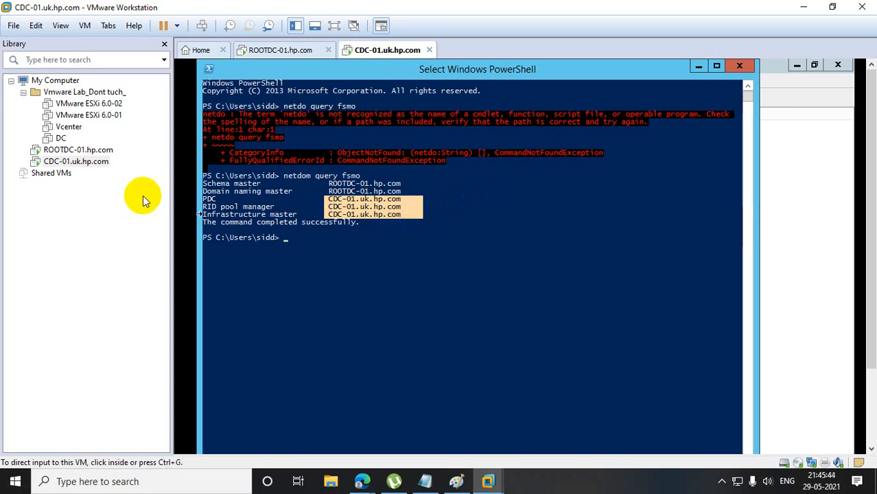
Switch to ROOTDC-01, open Windows PowerShell and run netdom query fsmo to list the parent domain's role holders.
{"action": "left_click", "coordinate": [104, 150]}
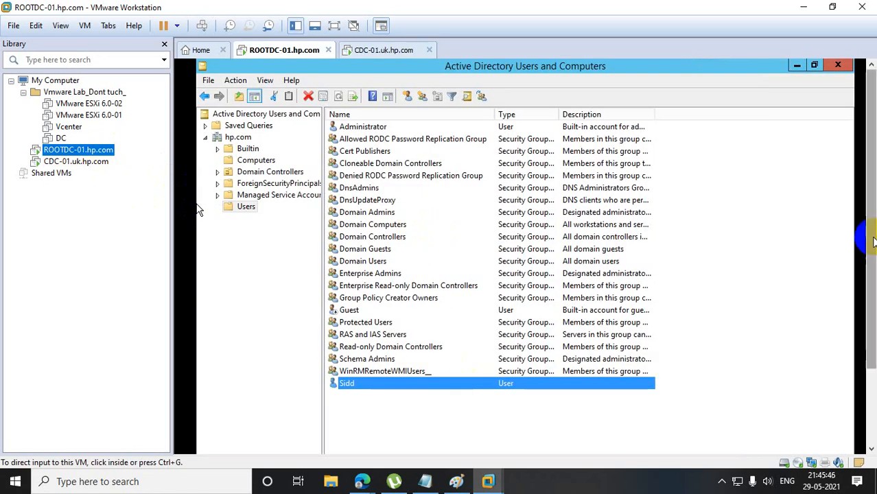
{"action": "left_click_drag", "start_coordinate": [871, 237], "coordinate": [871, 321]}
{"action": "left_click", "coordinate": [299, 436]}
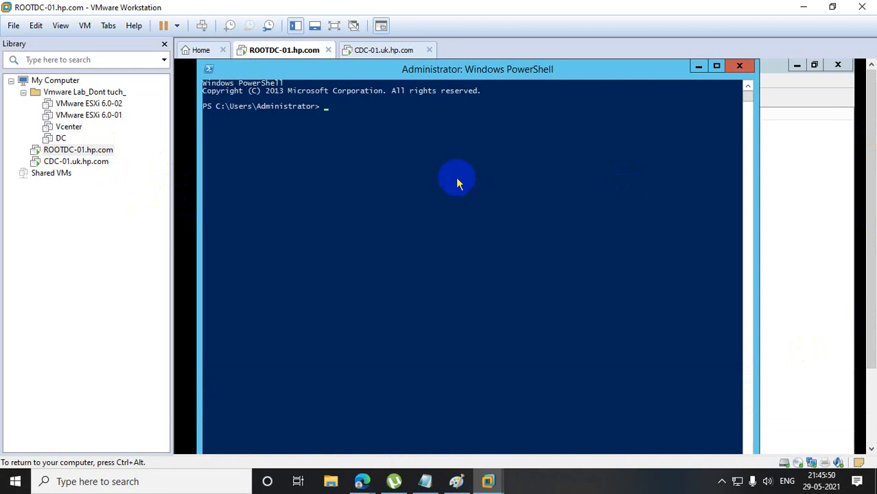
{"action": "type", "text": "netdom"}
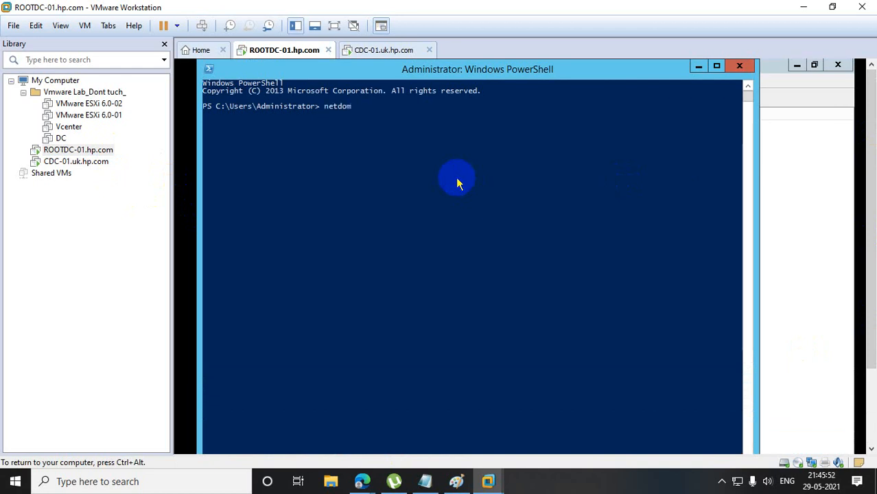
{"action": "type", "text": " query fsmo"}
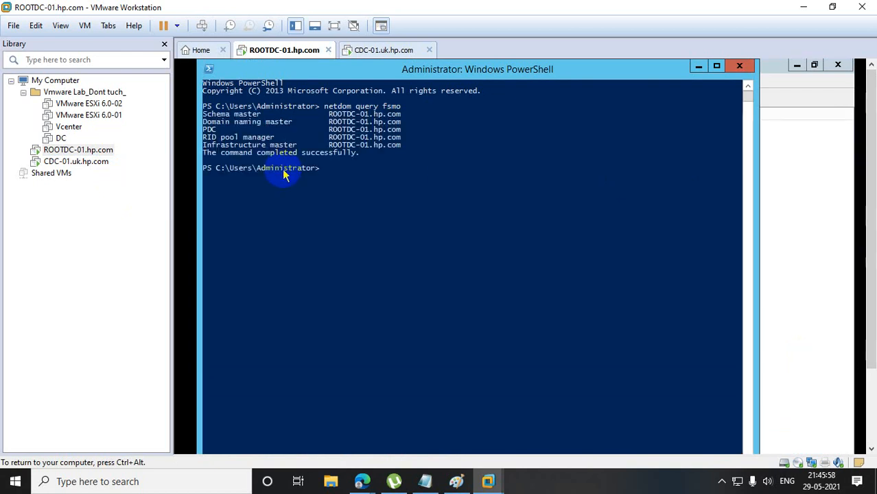
Highlight the FSMO query output on ROOTDC-01, close PowerShell, and clear the selection in the Users container of hp.com.
{"action": "left_click_drag", "start_coordinate": [334, 107], "coordinate": [522, 168]}
{"action": "left_click", "coordinate": [501, 209]}
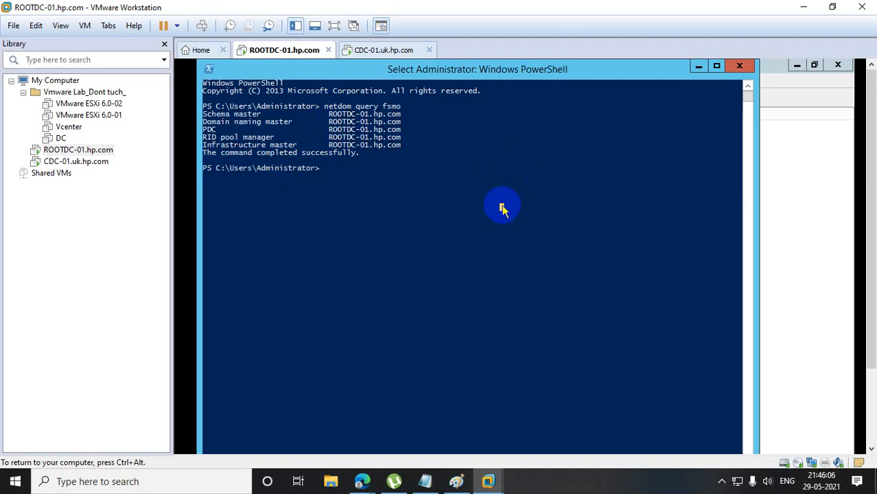
{"action": "left_click", "coordinate": [750, 67]}
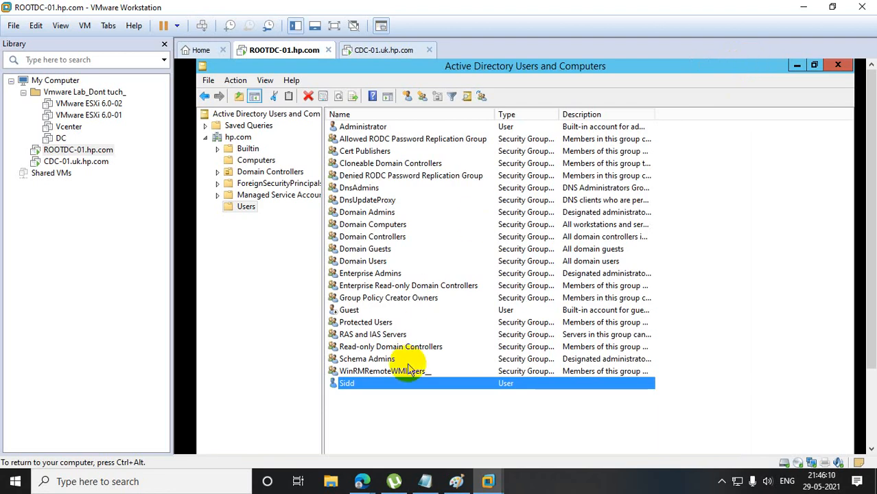
{"action": "left_click", "coordinate": [397, 403]}
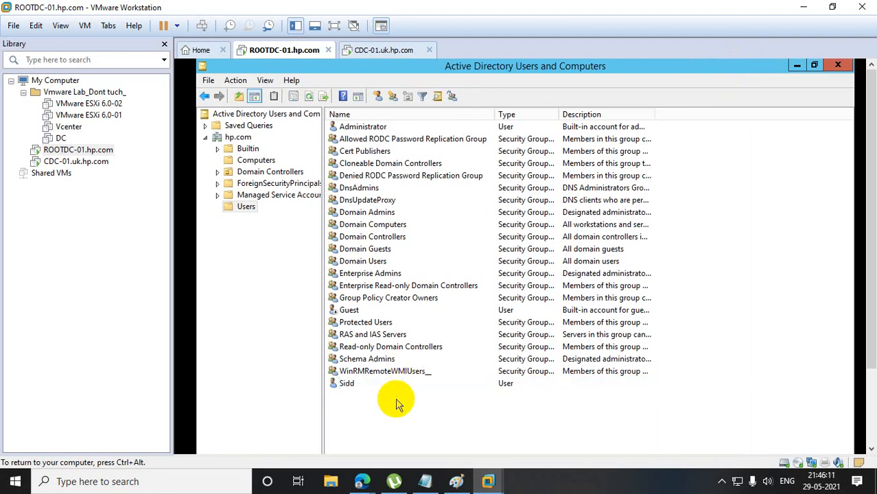
Switch to CDC-01, close Windows PowerShell and open the Users container of uk.hp.com.
{"action": "left_click", "coordinate": [353, 388]}
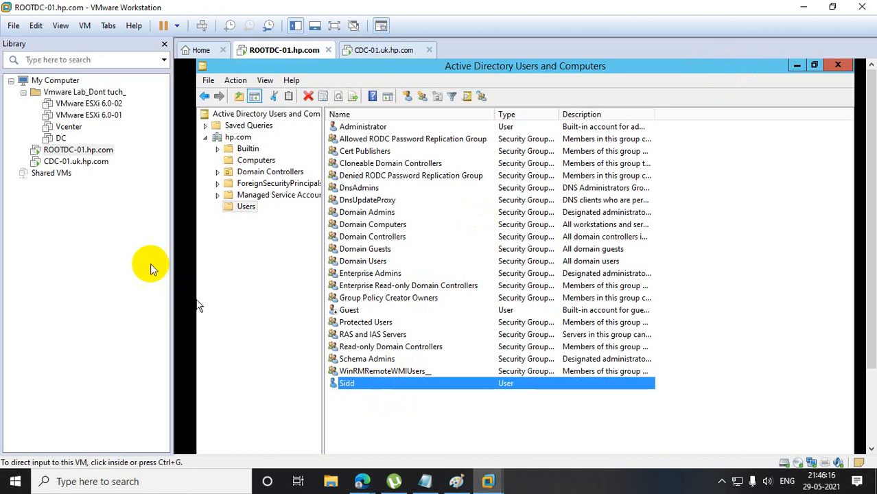
{"action": "left_click", "coordinate": [88, 164]}
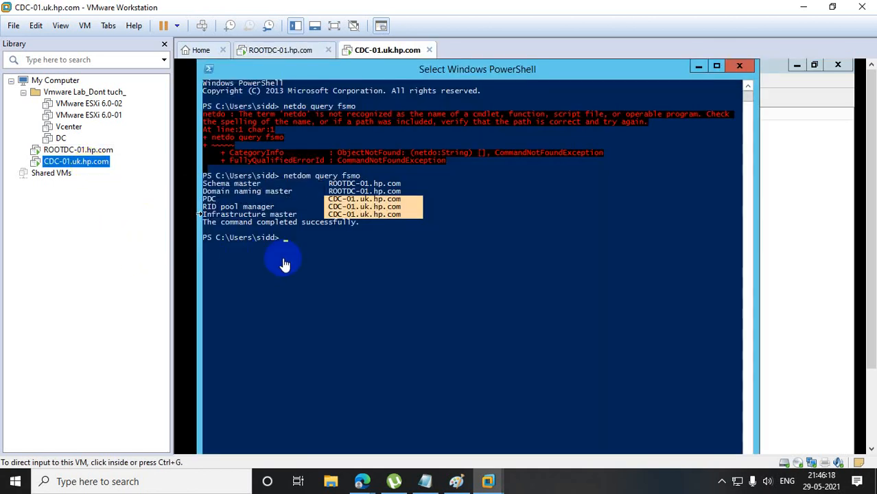
{"action": "left_click", "coordinate": [735, 69]}
{"action": "left_click", "coordinate": [738, 67]}
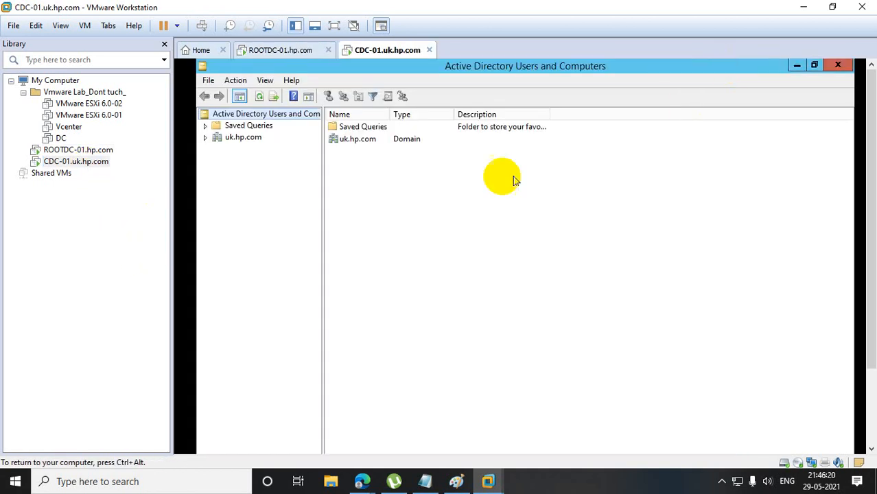
{"action": "left_click", "coordinate": [205, 137]}
{"action": "left_click", "coordinate": [249, 212]}
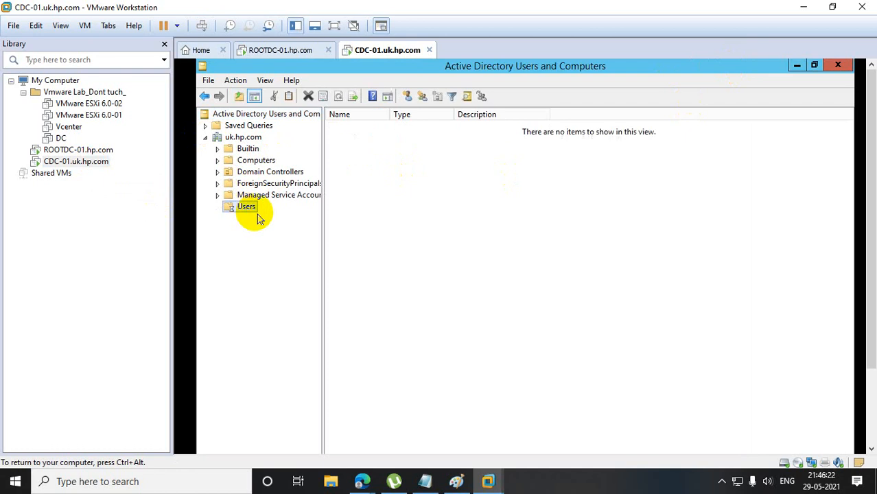
Create a security group named global group with Global scope in the Users container of uk.hp.com.
{"action": "right_click", "coordinate": [402, 389]}
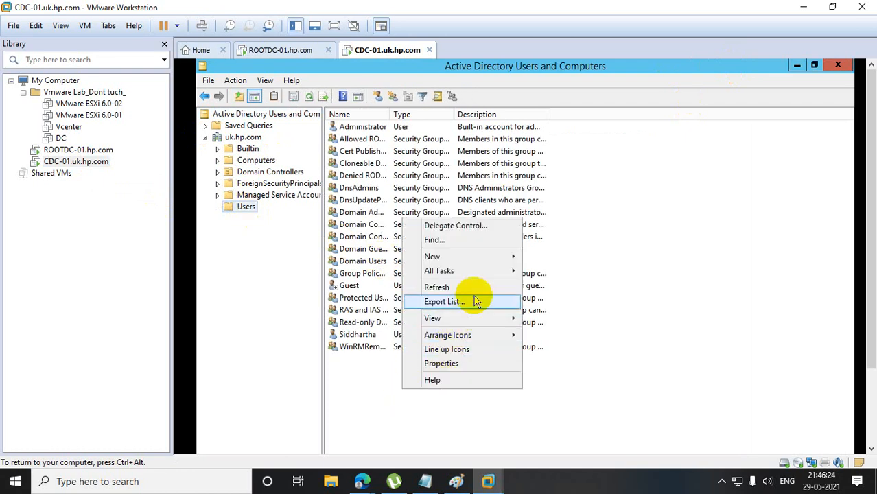
{"action": "mouse_move", "coordinate": [487, 260]}
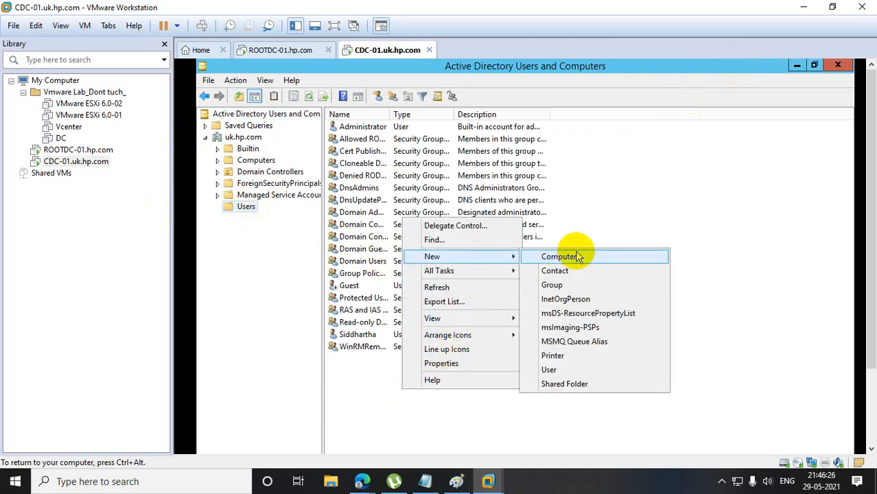
{"action": "left_click", "coordinate": [580, 285]}
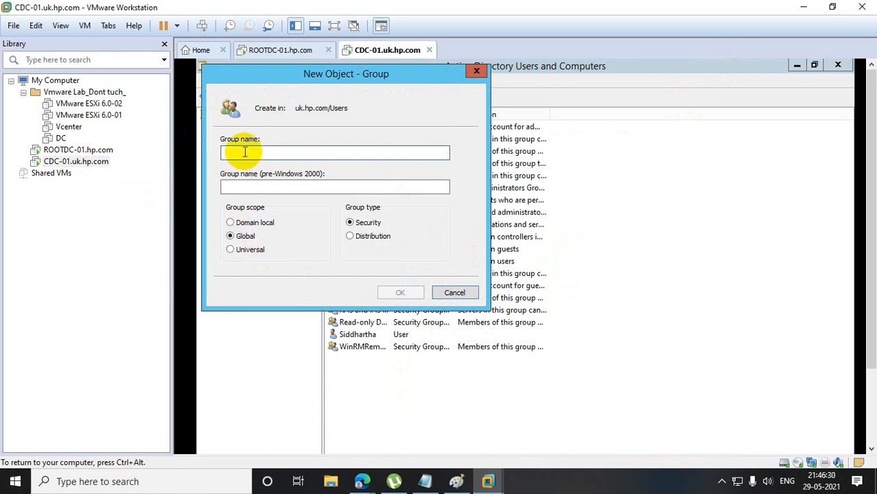
{"action": "type", "text": "global group"}
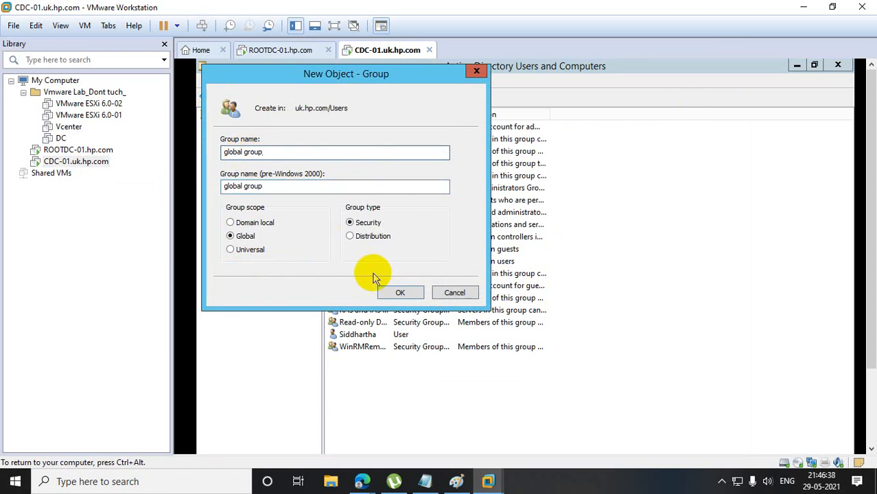
{"action": "left_click", "coordinate": [394, 291]}
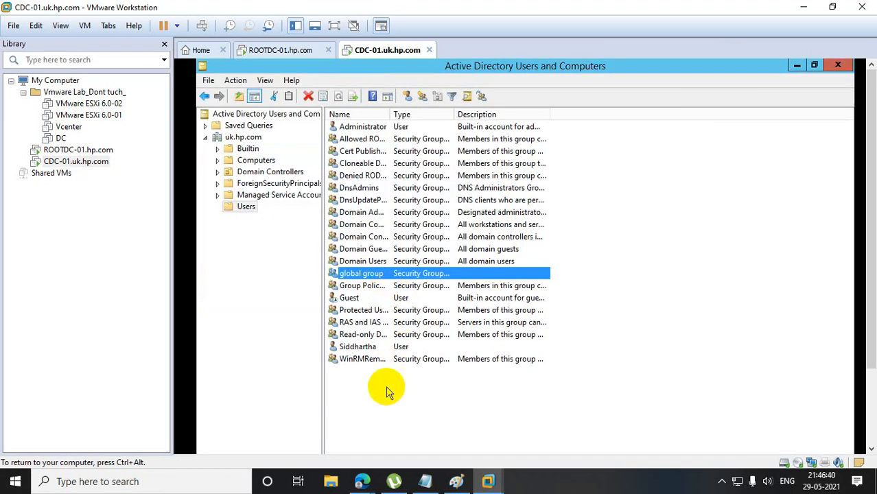
Examine which locations are available for adding members to global group, then close its properties without adding anyone.
{"action": "double_click", "coordinate": [366, 276]}
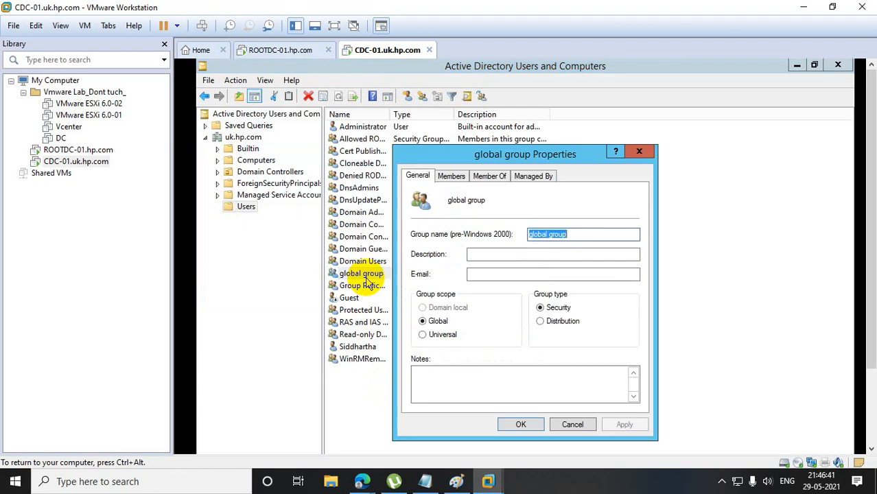
{"action": "left_click", "coordinate": [451, 176]}
{"action": "left_click", "coordinate": [443, 395]}
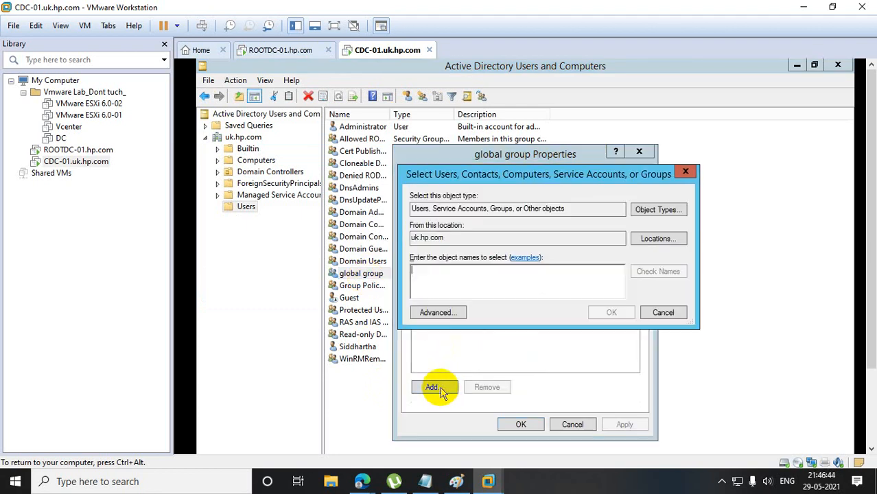
{"action": "left_click", "coordinate": [653, 241]}
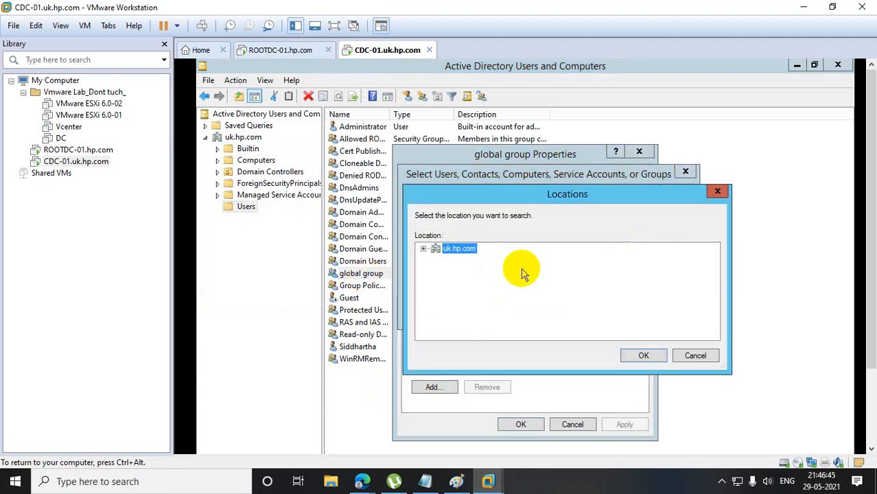
{"action": "left_click", "coordinate": [423, 248]}
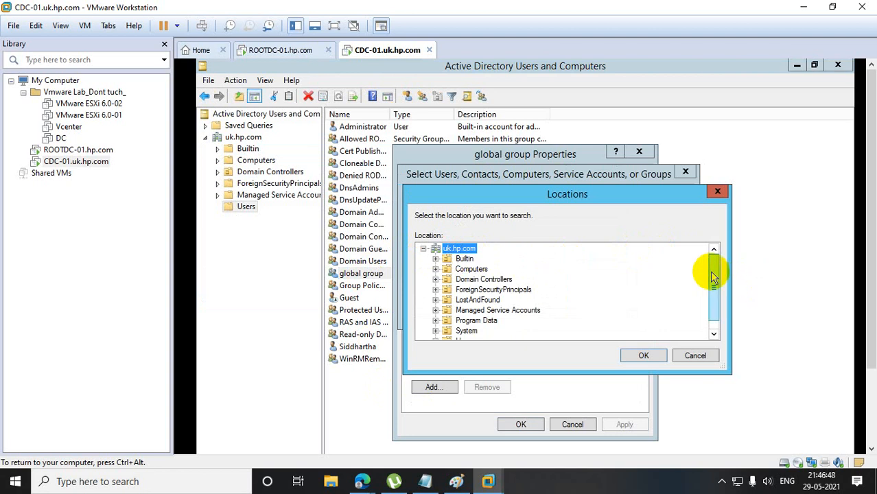
{"action": "left_click_drag", "start_coordinate": [713, 275], "coordinate": [705, 221]}
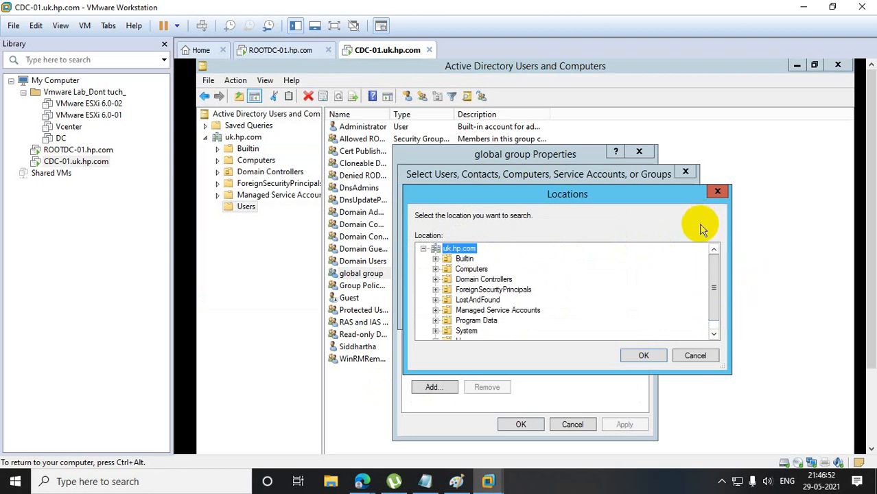
{"action": "left_click", "coordinate": [718, 191]}
{"action": "left_click", "coordinate": [685, 171]}
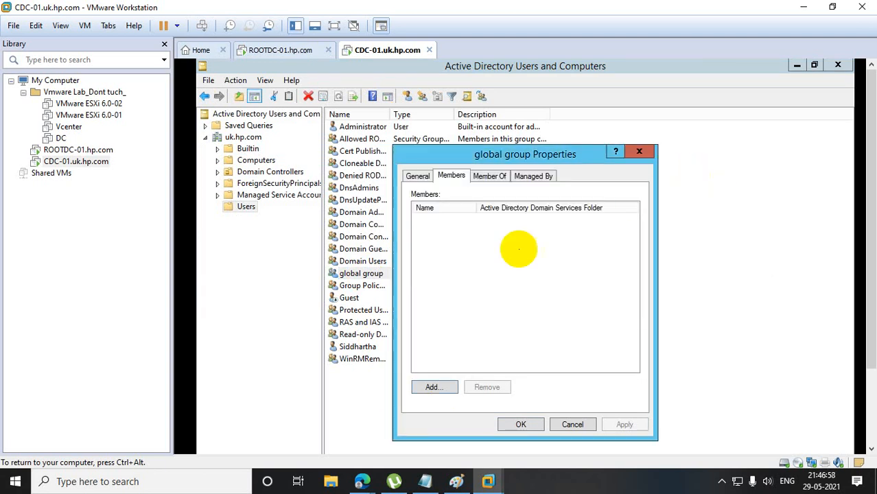
{"action": "left_click", "coordinate": [639, 152]}
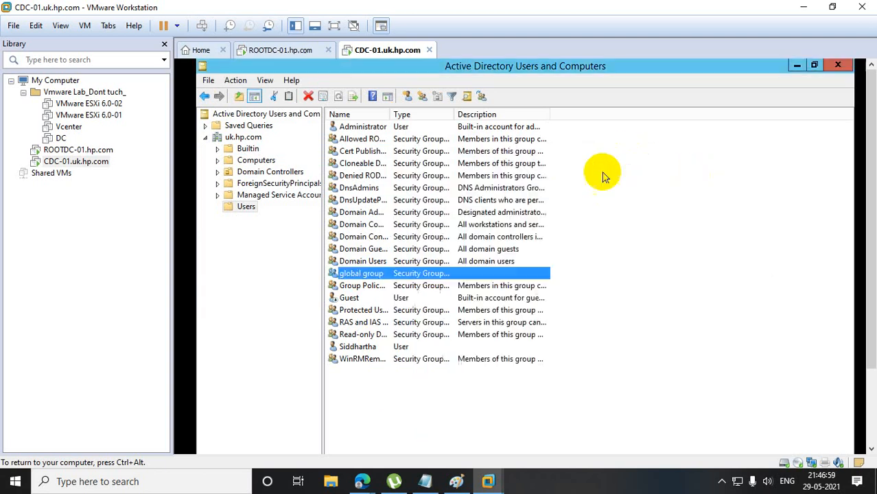
Change the scope of global group to Universal and save its properties.
{"action": "right_click", "coordinate": [349, 280]}
{"action": "left_click", "coordinate": [381, 385]}
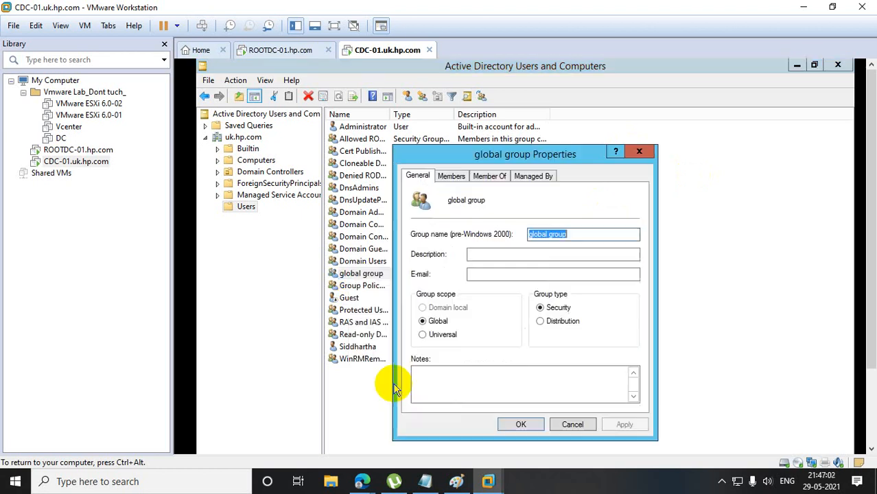
{"action": "left_click", "coordinate": [425, 334]}
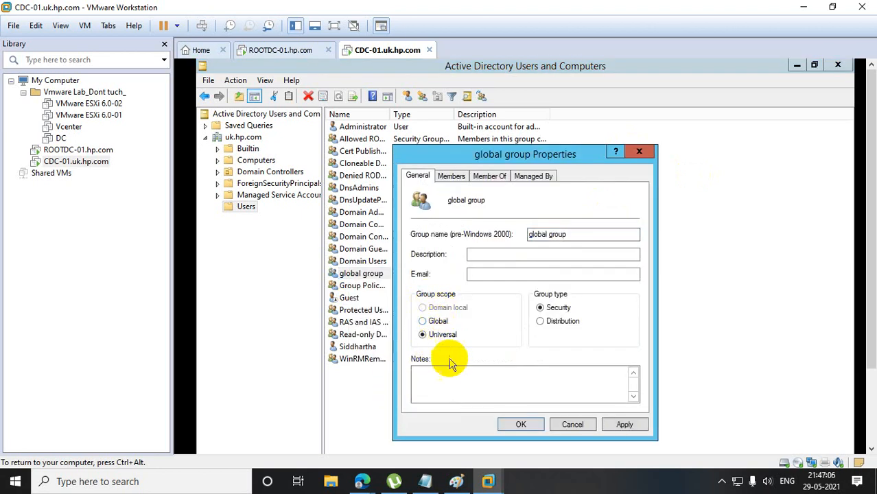
{"action": "left_click", "coordinate": [621, 425]}
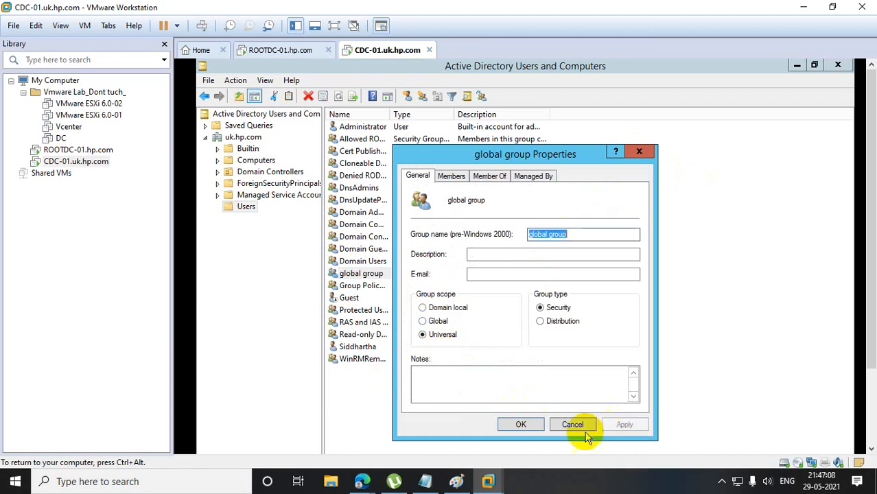
{"action": "left_click", "coordinate": [521, 425]}
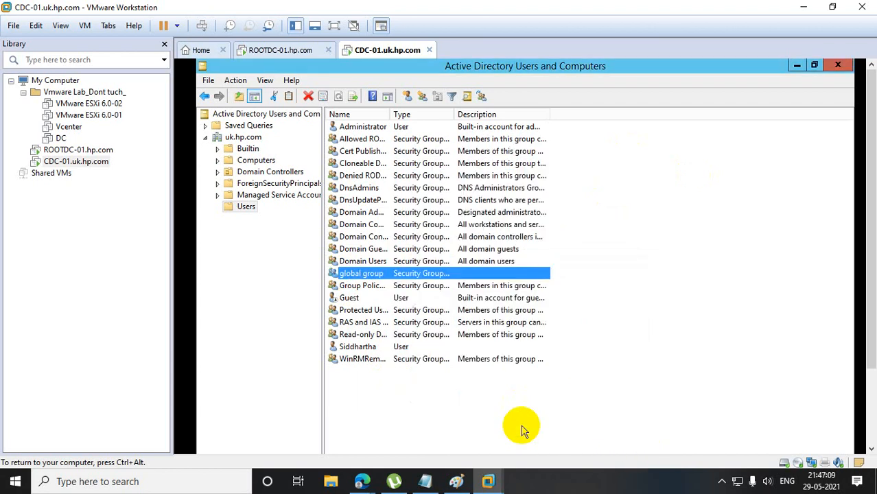
Start adding a member to global group and set the search location to Entire Directory.
{"action": "double_click", "coordinate": [364, 274]}
{"action": "left_click", "coordinate": [452, 176]}
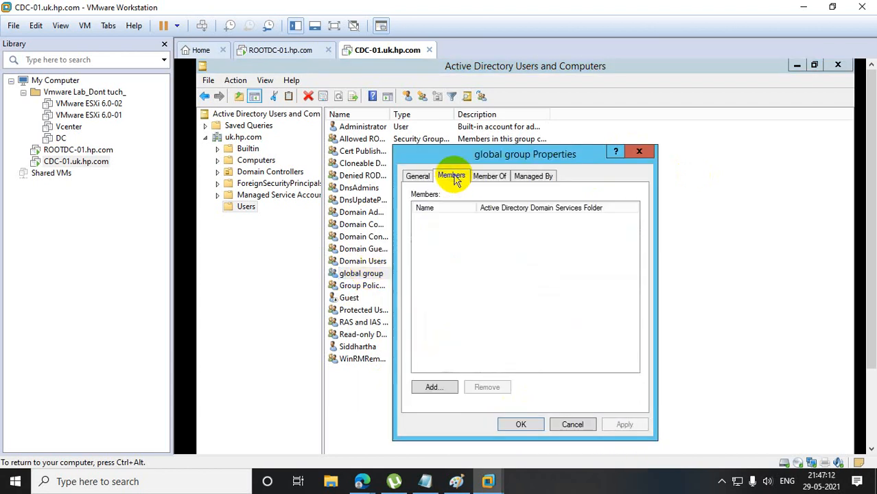
{"action": "left_click", "coordinate": [434, 387]}
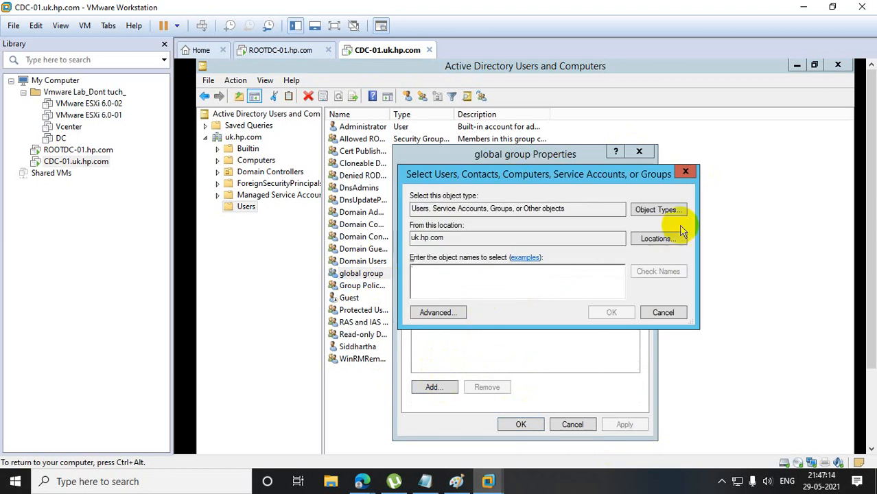
{"action": "left_click", "coordinate": [658, 238]}
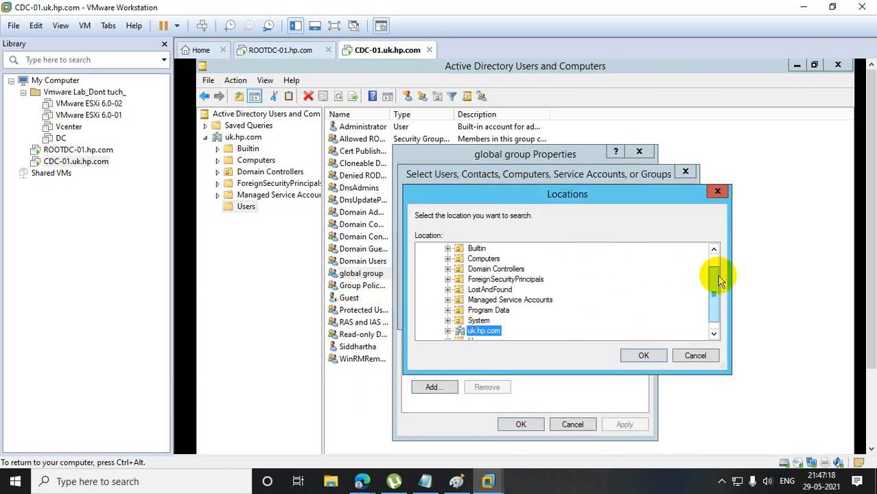
{"action": "left_click_drag", "start_coordinate": [714, 274], "coordinate": [716, 298]}
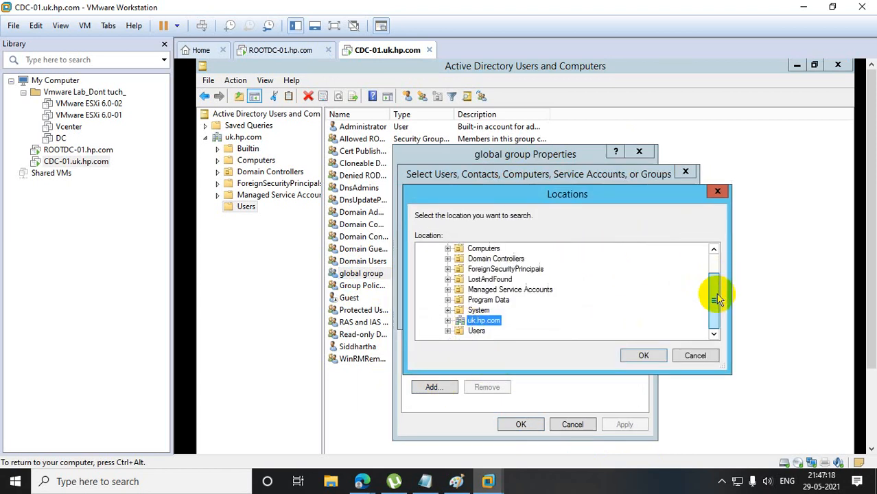
{"action": "left_click", "coordinate": [447, 320]}
{"action": "left_click_drag", "start_coordinate": [713, 307], "coordinate": [714, 329]}
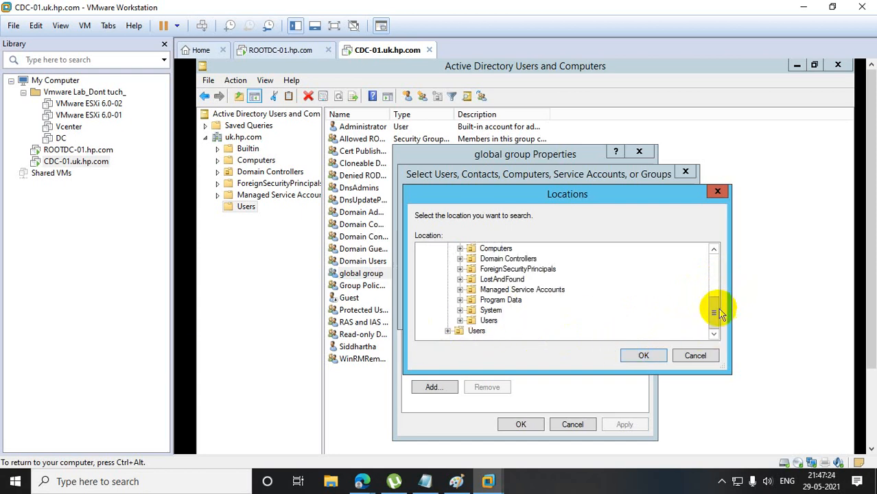
{"action": "left_click_drag", "start_coordinate": [715, 309], "coordinate": [715, 245]}
{"action": "left_click", "coordinate": [468, 248]}
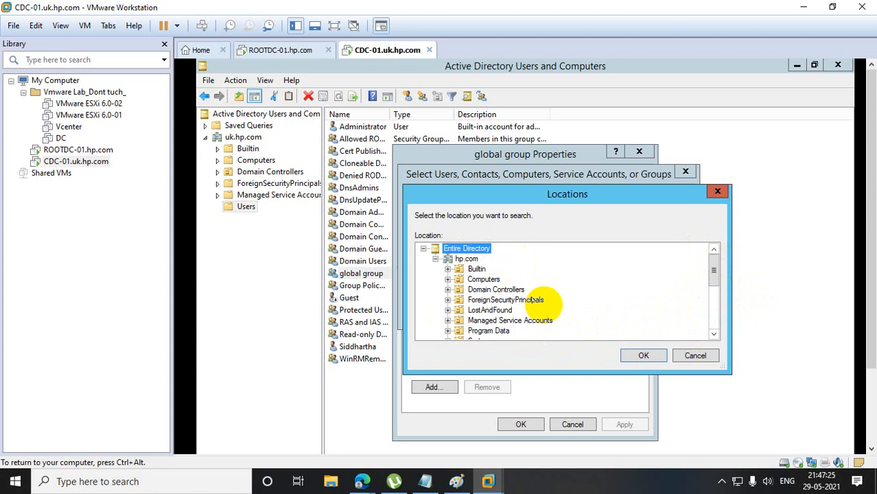
{"action": "left_click", "coordinate": [643, 355]}
Look up the parent-domain user by the user's name, add that account to global group, and save the membership.
{"action": "left_click", "coordinate": [440, 284]}
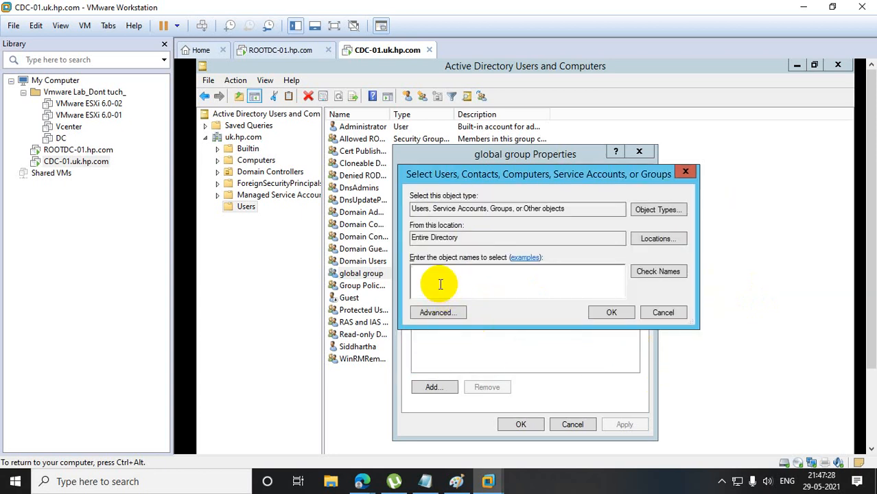
{"action": "left_click", "coordinate": [642, 273]}
{"action": "left_click", "coordinate": [678, 392]}
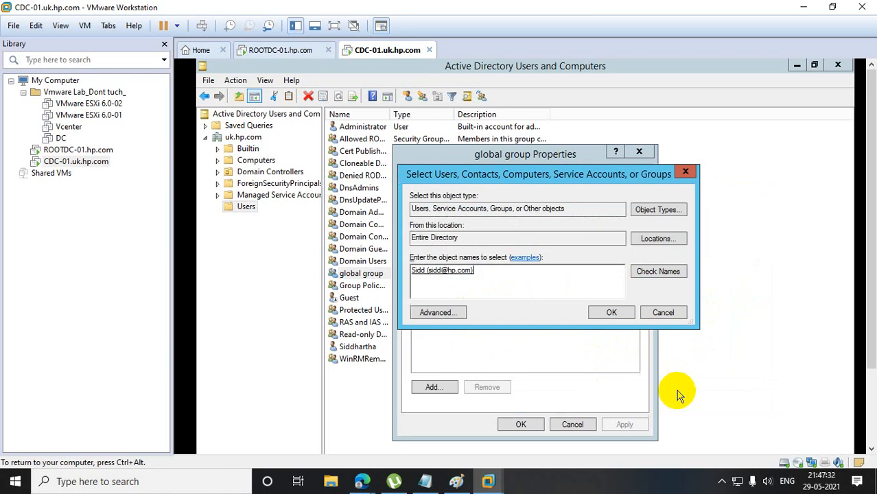
{"action": "left_click", "coordinate": [608, 314]}
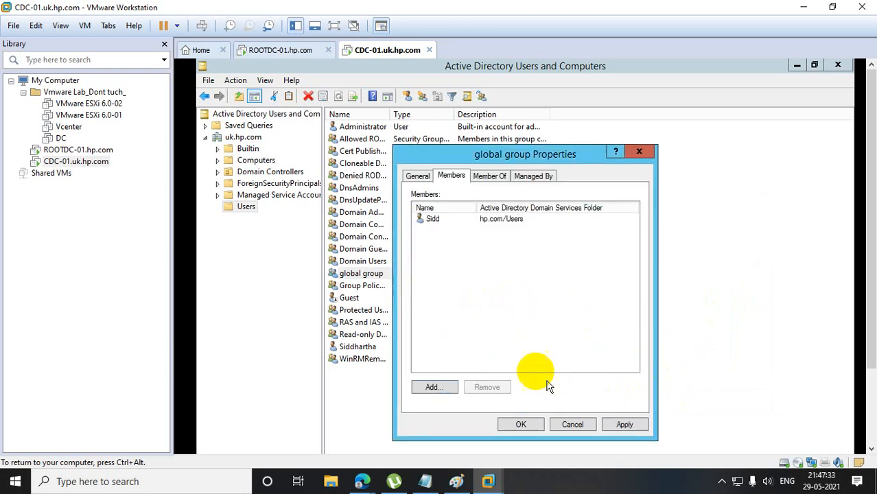
{"action": "left_click", "coordinate": [493, 224]}
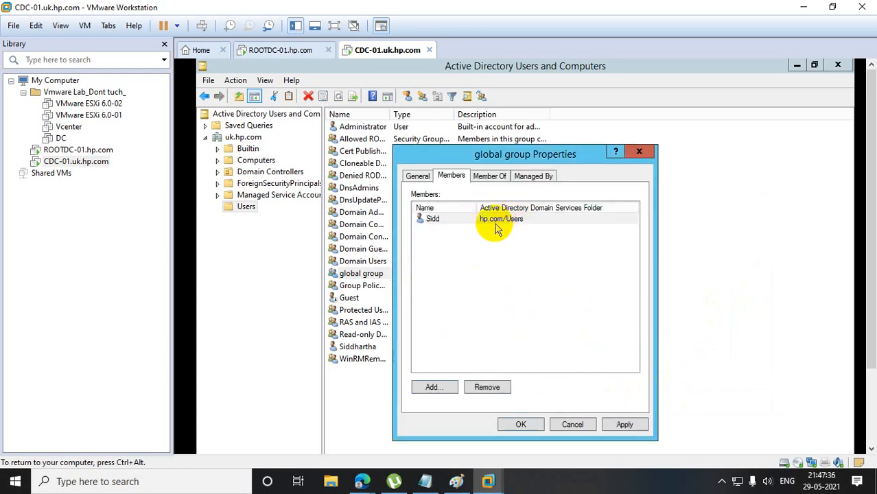
{"action": "left_click", "coordinate": [521, 425]}
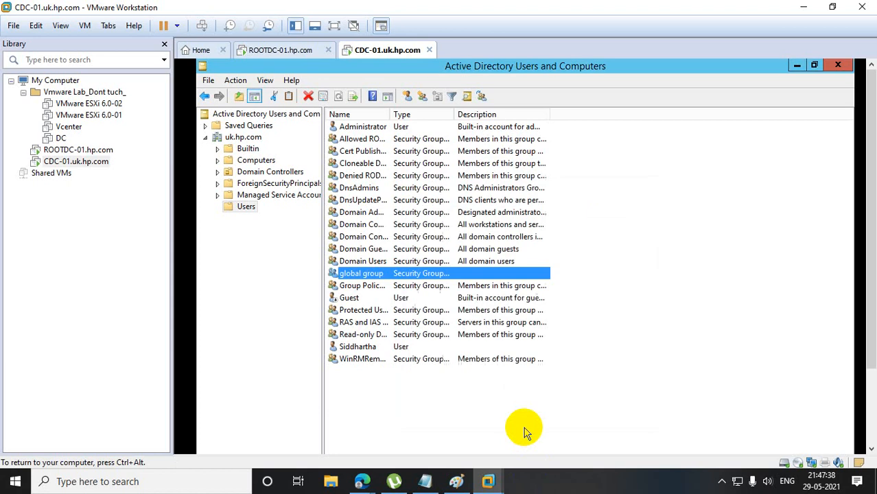
Check the scope of global group in its properties, close them, and switch to ROOTDC-01.
{"action": "right_click", "coordinate": [384, 276]}
{"action": "left_click", "coordinate": [389, 388]}
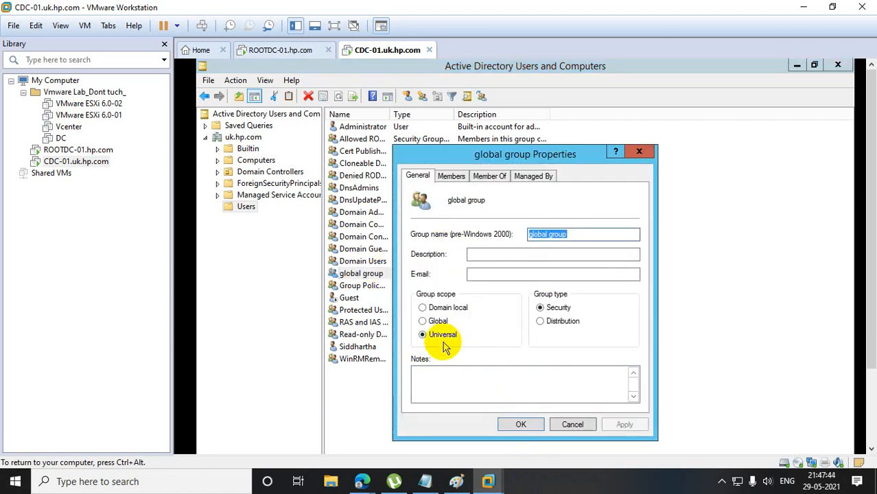
{"action": "left_click", "coordinate": [637, 152]}
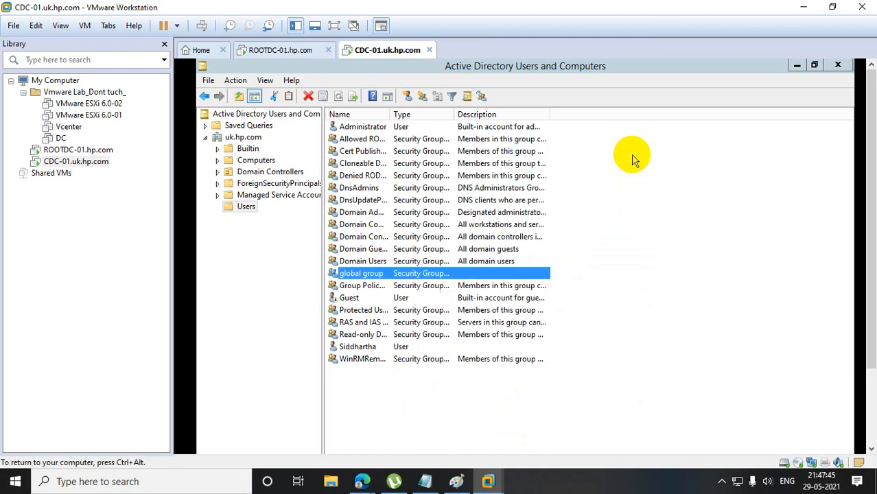
{"action": "right_click", "coordinate": [439, 396]}
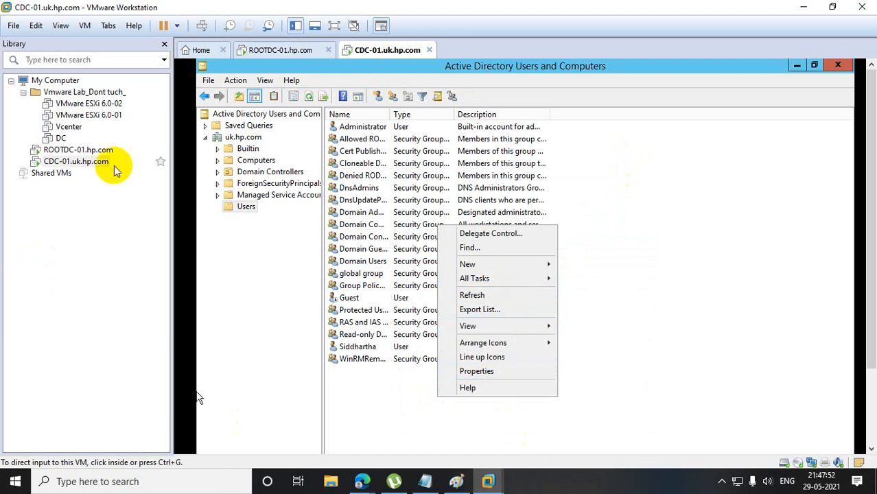
{"action": "left_click", "coordinate": [83, 149]}
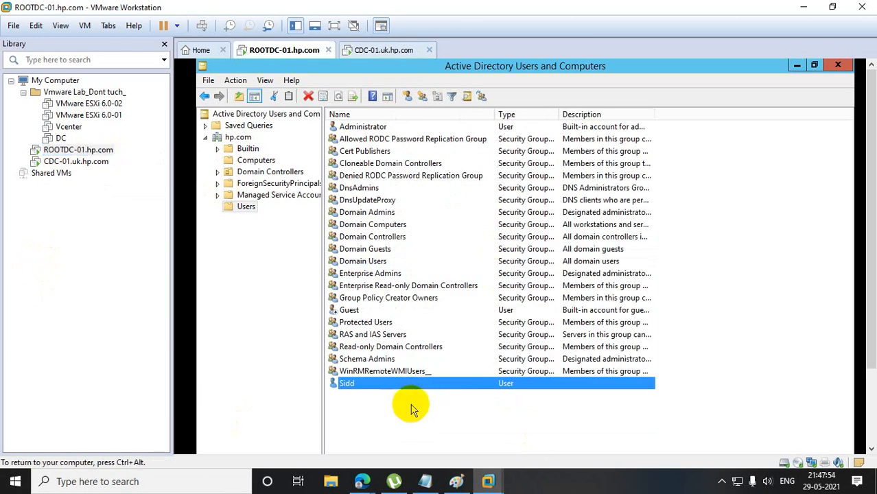
Start a new security group in the Users container of hp.com and set its scope to Domain local.
{"action": "right_click", "coordinate": [410, 417]}
{"action": "mouse_move", "coordinate": [484, 348]}
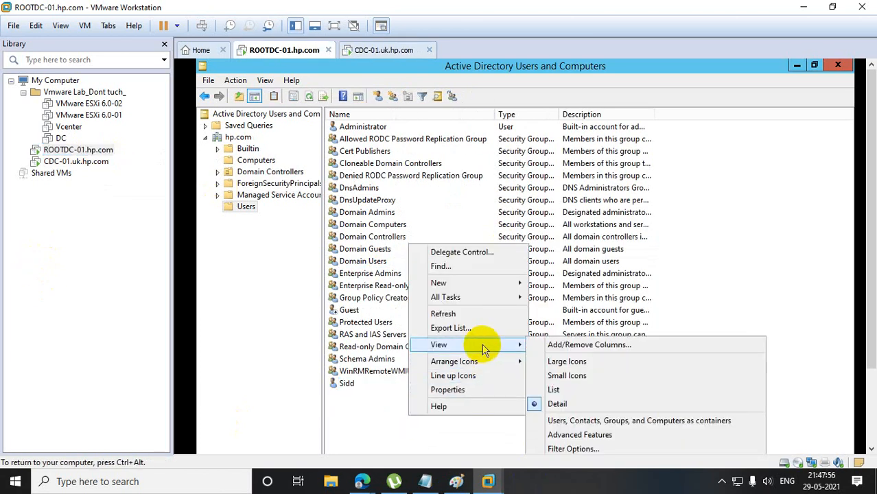
{"action": "mouse_move", "coordinate": [515, 281]}
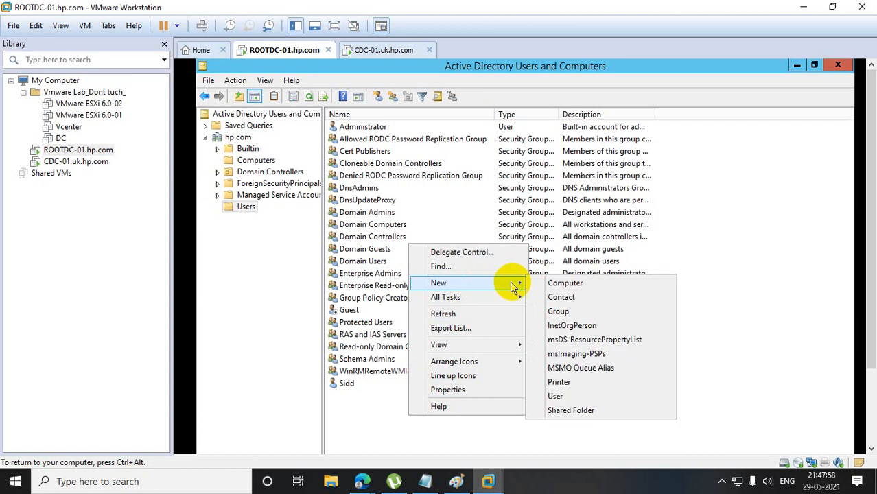
{"action": "left_click", "coordinate": [578, 311]}
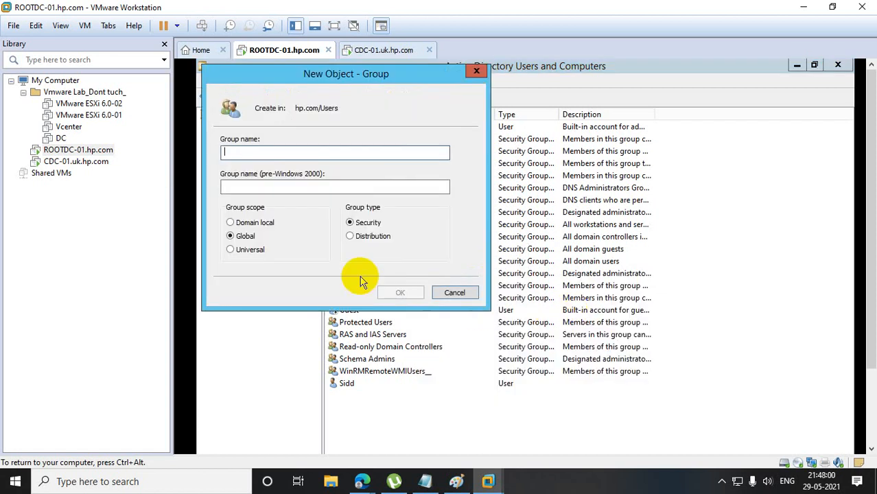
{"action": "left_click", "coordinate": [232, 222]}
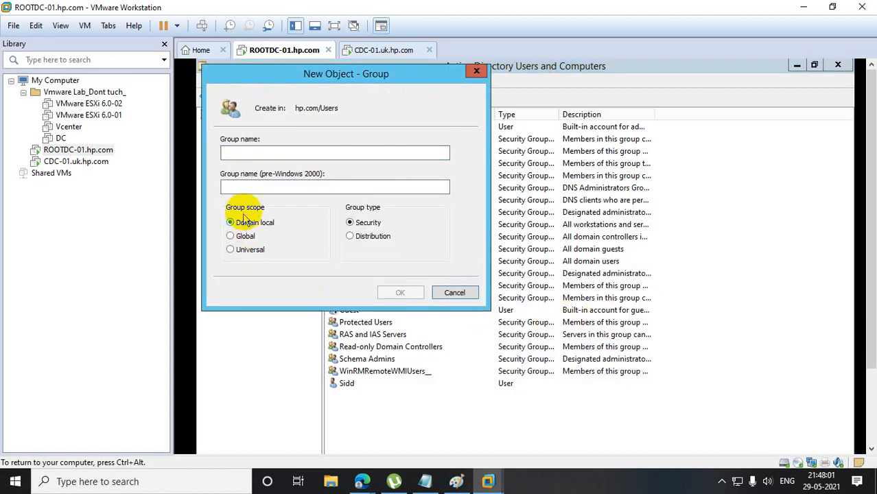
Name the new group dcgroup, create it, and switch to the CDC-01.uk.hp.com virtual machine.
{"action": "left_click", "coordinate": [245, 153]}
{"action": "type", "text": "dcghro"}
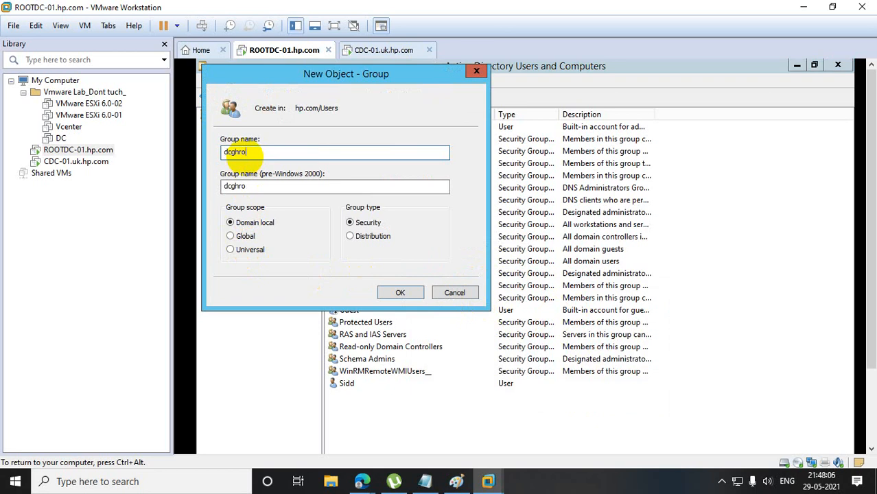
{"action": "key", "text": "BackSpace"}
{"action": "key", "text": "BackSpace"}
{"action": "key", "text": "BackSpace"}
{"action": "key", "text": "BackSpace"}
{"action": "key", "text": "BackSpace"}
{"action": "key", "text": "BackSpace"}
{"action": "type", "text": "dc"}
{"action": "key", "text": "Tab"}
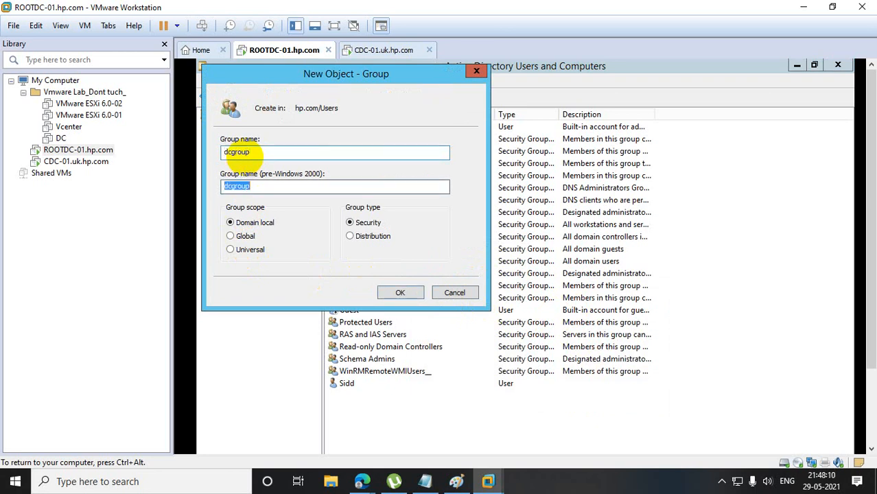
{"action": "left_click", "coordinate": [400, 293]}
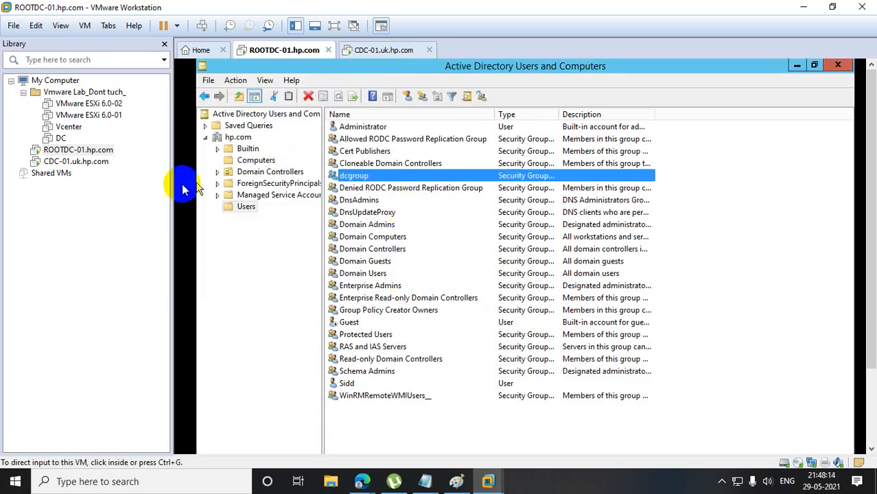
{"action": "left_click", "coordinate": [77, 162]}
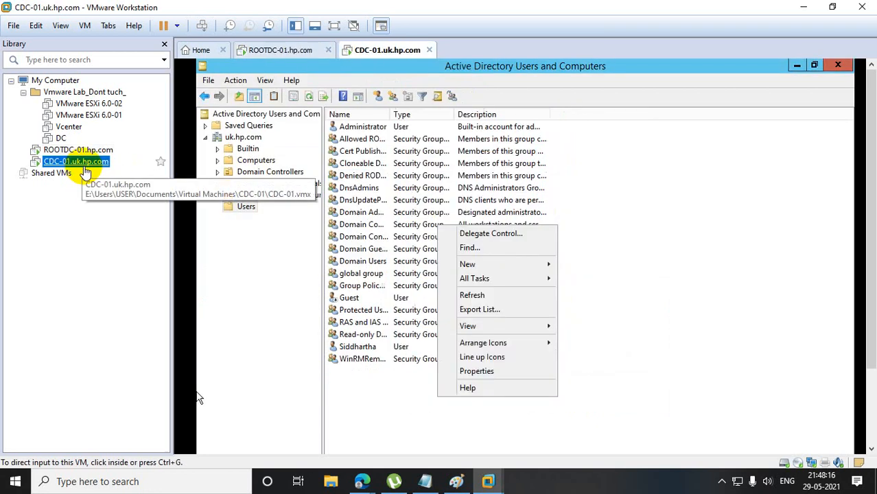
{"action": "right_click", "coordinate": [239, 206]}
{"action": "mouse_move", "coordinate": [297, 248]}
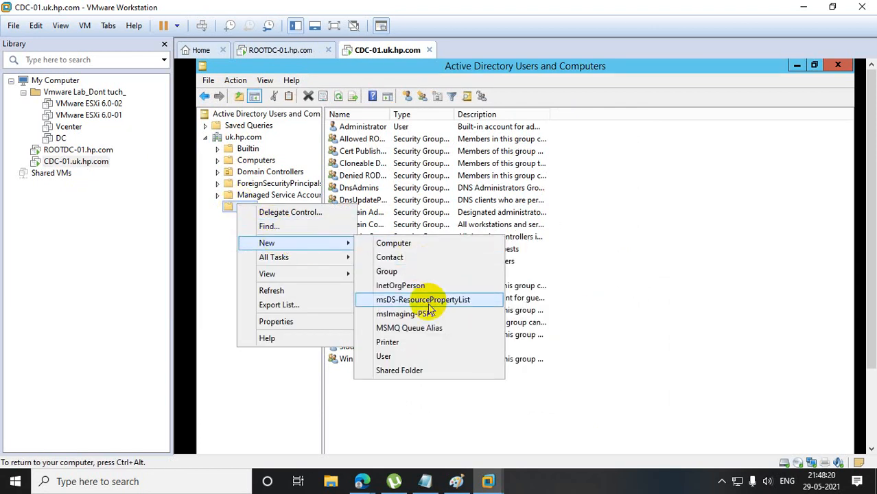
{"action": "left_click", "coordinate": [417, 343]}
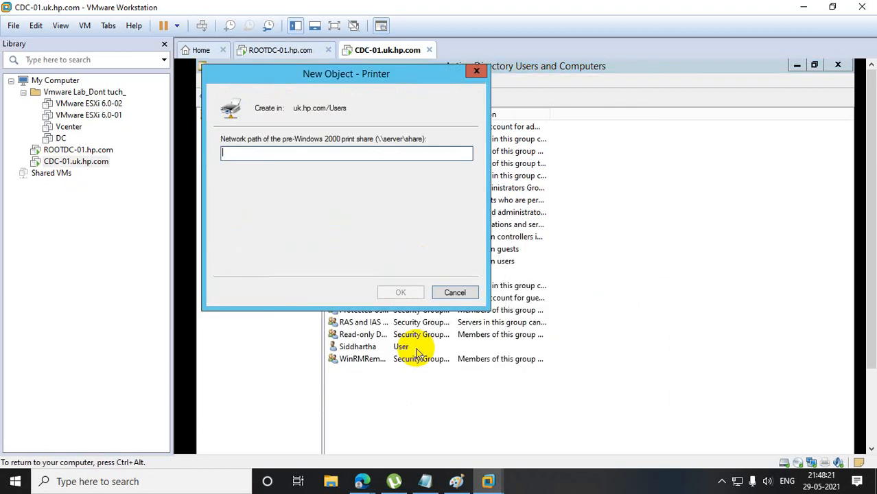
{"action": "left_click", "coordinate": [476, 70]}
Start a new user in the Users container of uk.hp.com and enter the user's first name and logon name.
{"action": "right_click", "coordinate": [248, 207]}
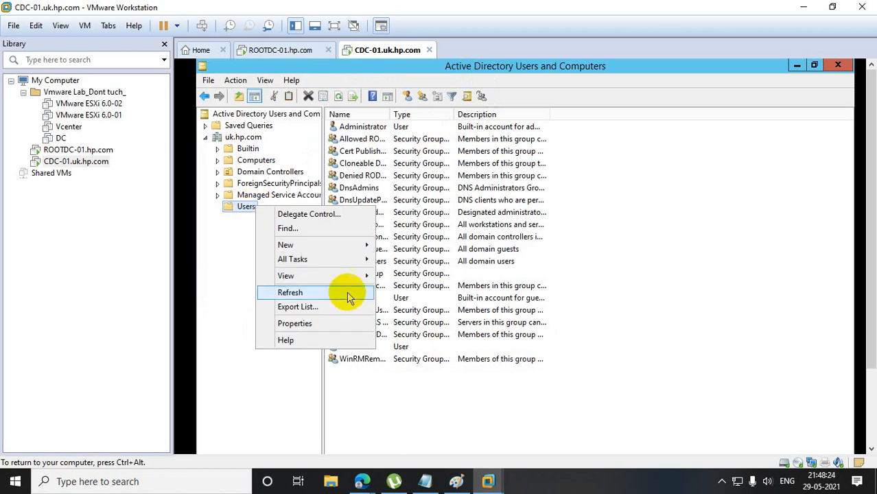
{"action": "mouse_move", "coordinate": [352, 245]}
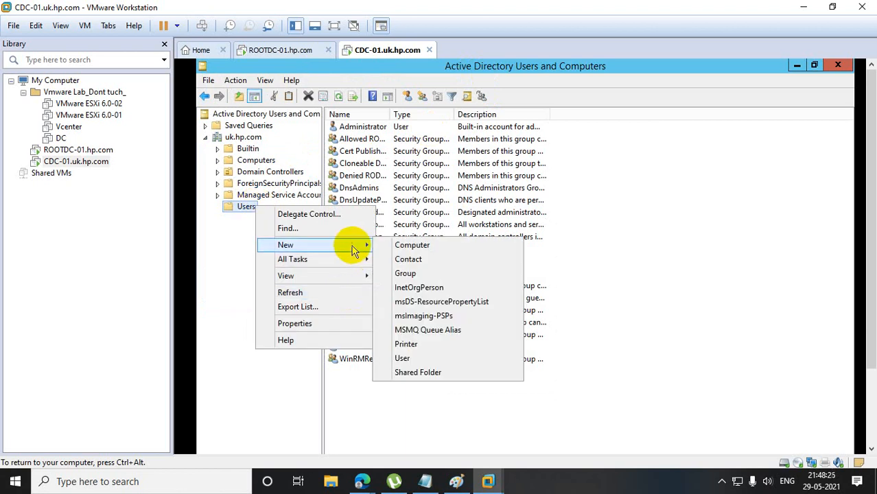
{"action": "left_click", "coordinate": [431, 359]}
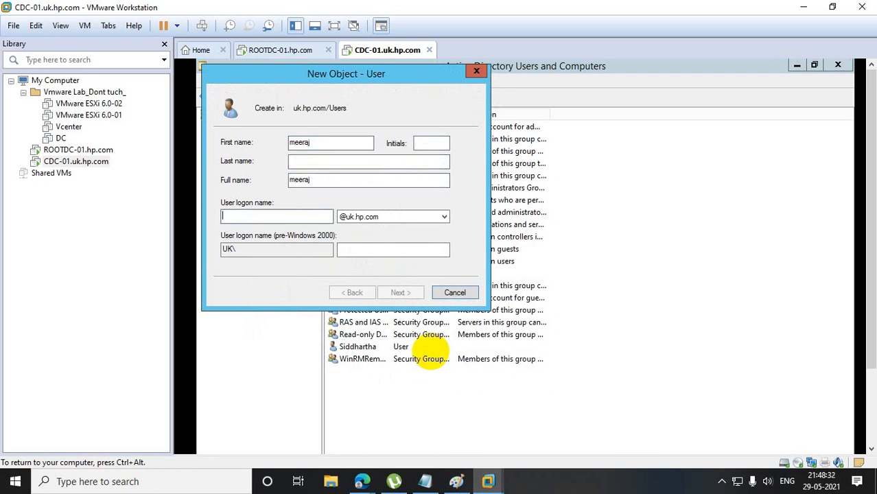
{"action": "type", "text": "meeraj"}
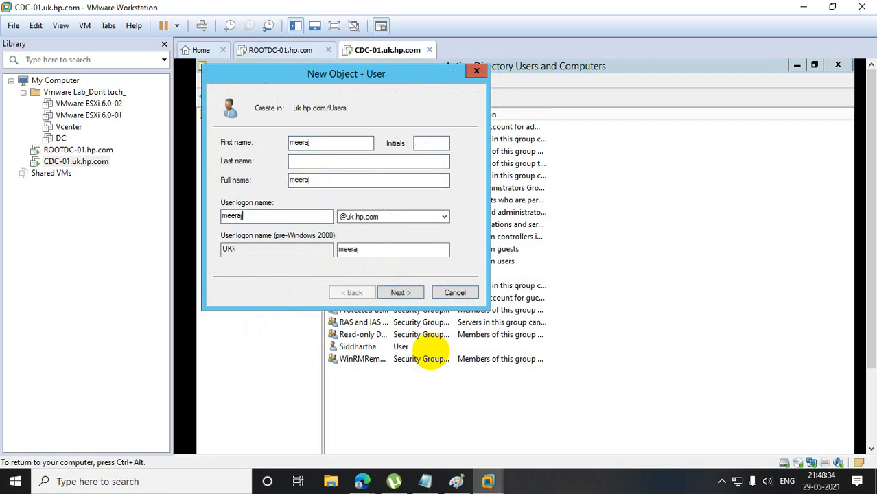
{"action": "left_click", "coordinate": [415, 294]}
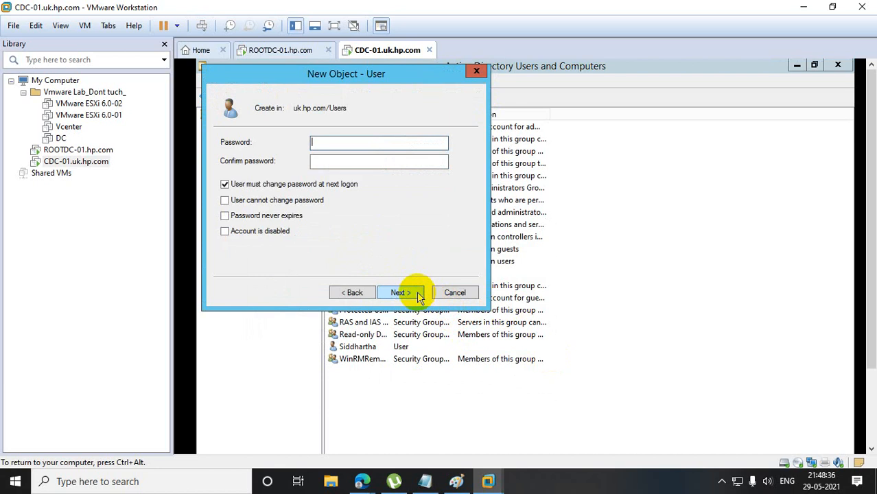
Turn off the password change at next logon, enable Password never expires, and try to submit the account password with its confirmation.
{"action": "left_click", "coordinate": [288, 184]}
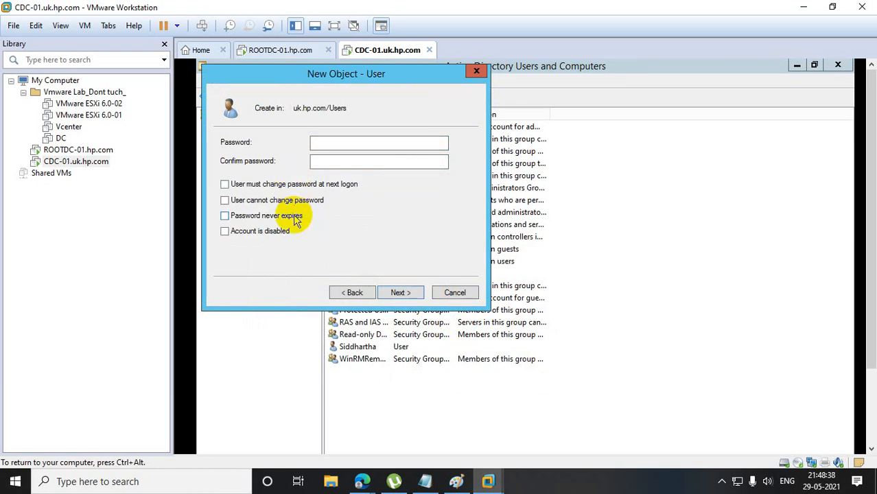
{"action": "left_click", "coordinate": [294, 217]}
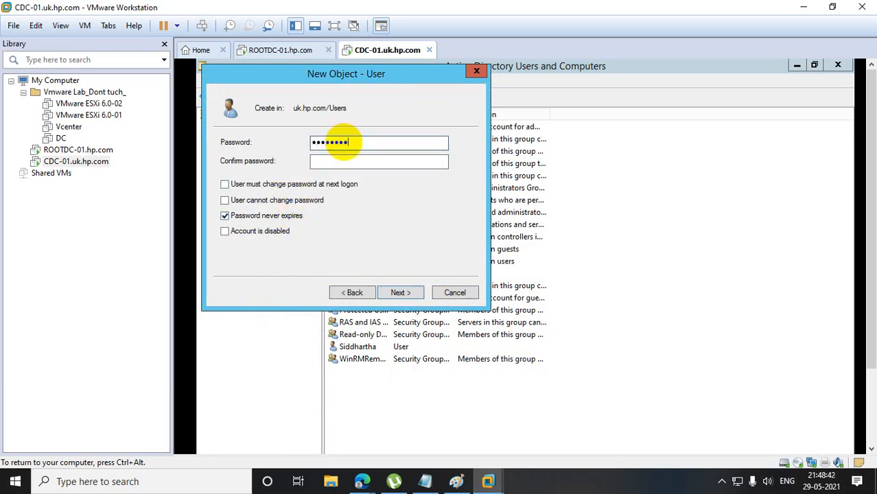
{"action": "type", "text": "23"}
{"action": "key", "text": "Tab"}
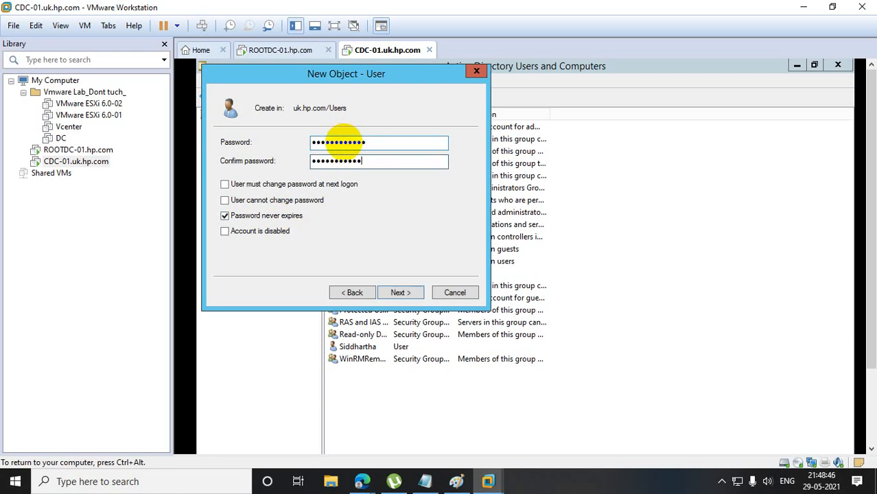
{"action": "left_click", "coordinate": [398, 292]}
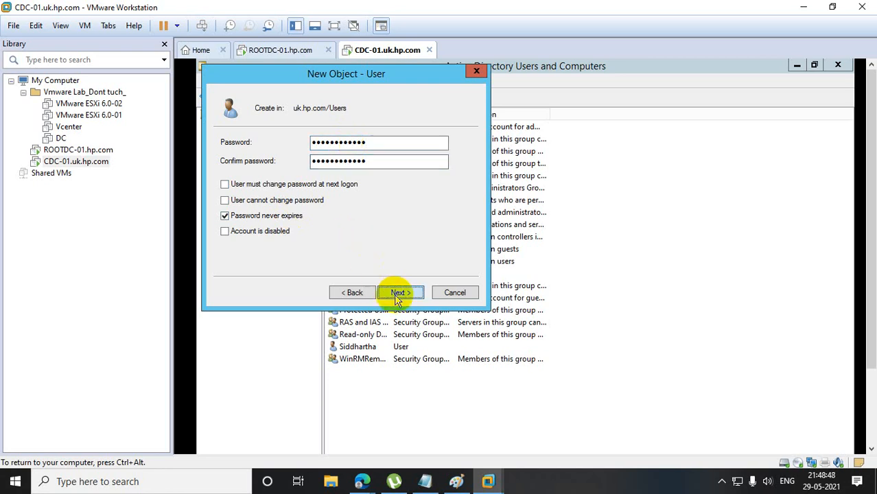
{"action": "left_click", "coordinate": [568, 350]}
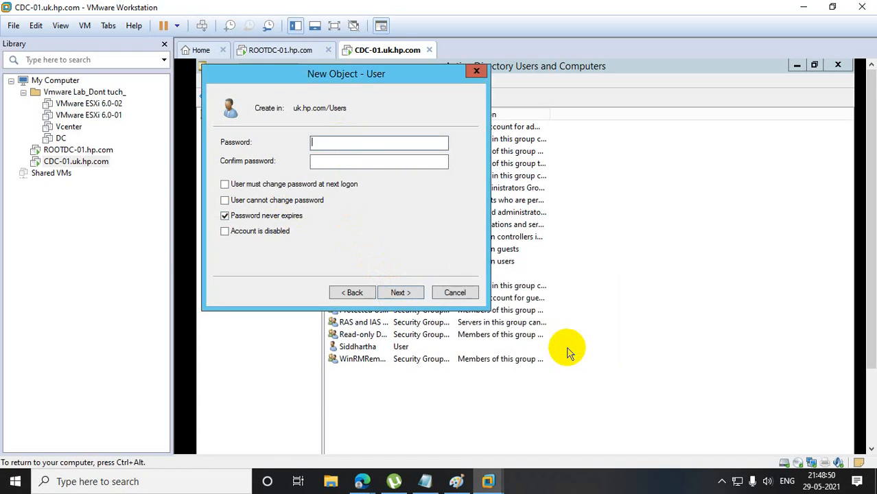
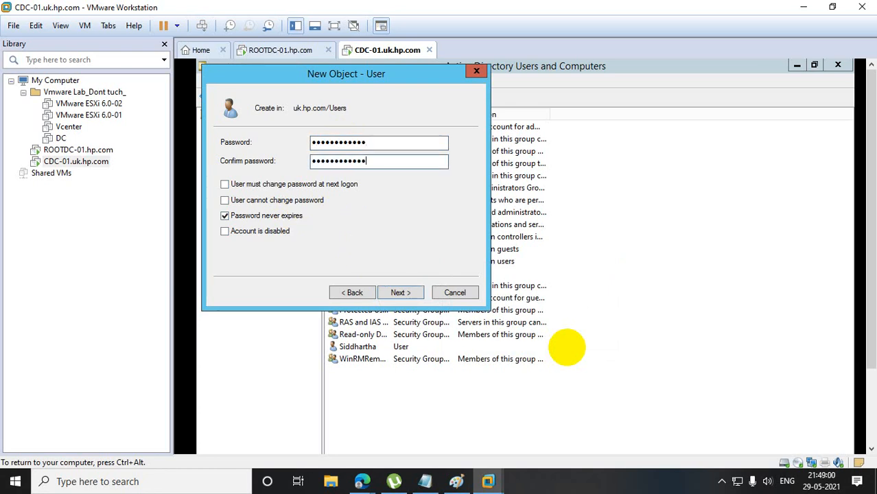
Finish creating the new user in uk.hp.com and open the account's group memberships.
{"action": "left_click", "coordinate": [406, 293]}
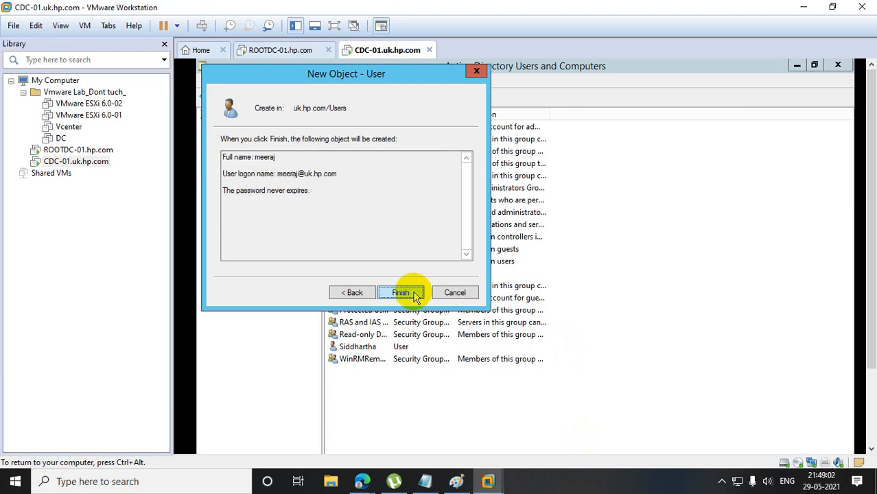
{"action": "left_click", "coordinate": [406, 293]}
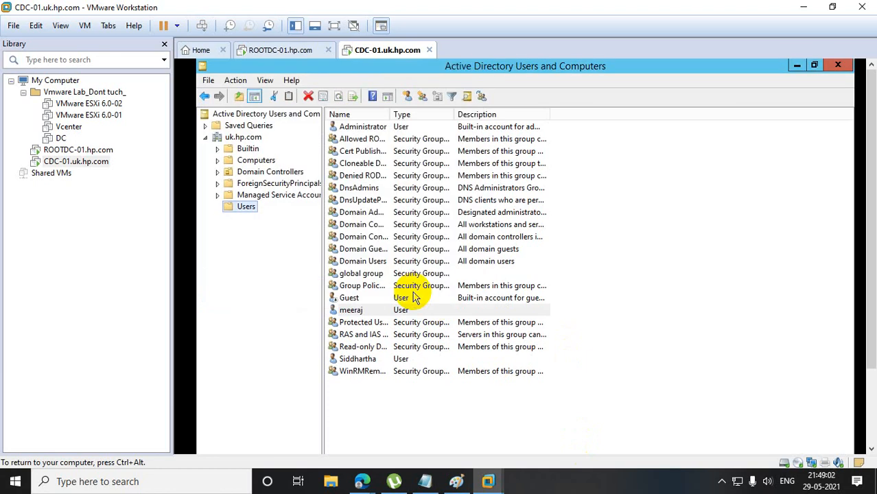
{"action": "double_click", "coordinate": [377, 311]}
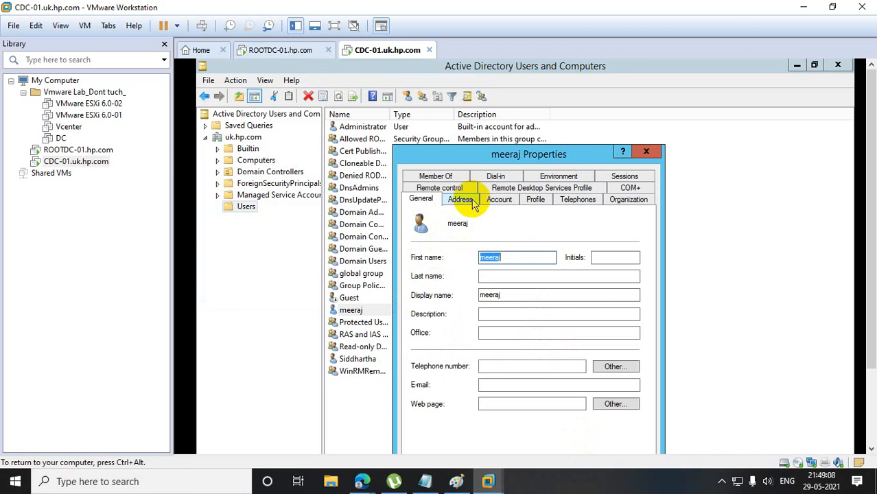
{"action": "left_click", "coordinate": [436, 176]}
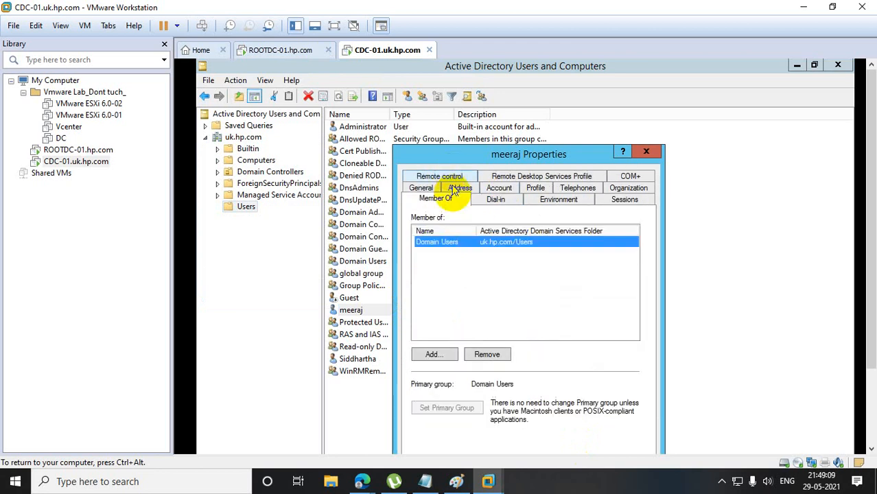
Start adding a group to the user, list all groups in uk.hp.com, and widen the Name column of the results.
{"action": "left_click", "coordinate": [437, 354]}
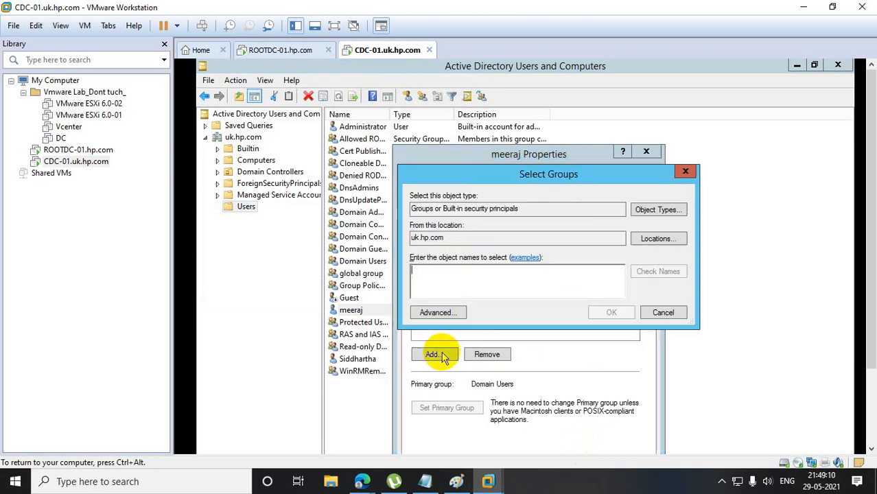
{"action": "left_click", "coordinate": [440, 313]}
{"action": "left_click", "coordinate": [704, 280]}
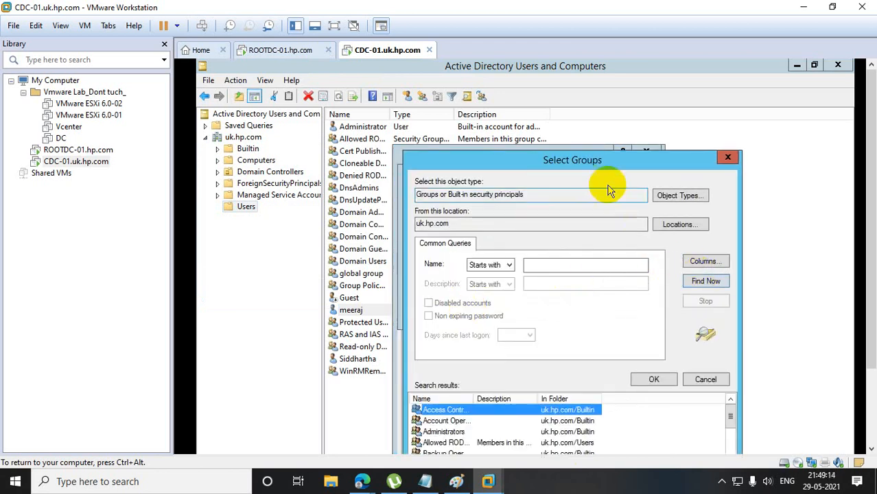
{"action": "left_click_drag", "start_coordinate": [596, 171], "coordinate": [586, 81]}
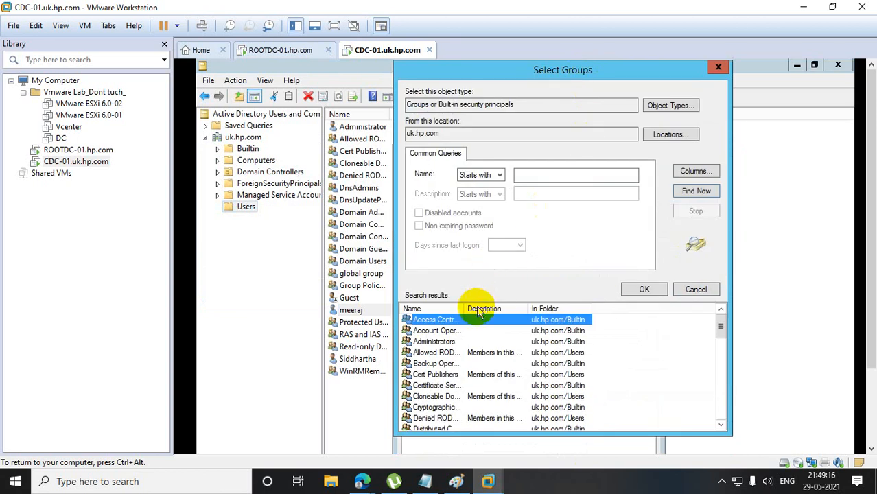
{"action": "left_click_drag", "start_coordinate": [463, 306], "coordinate": [574, 308]}
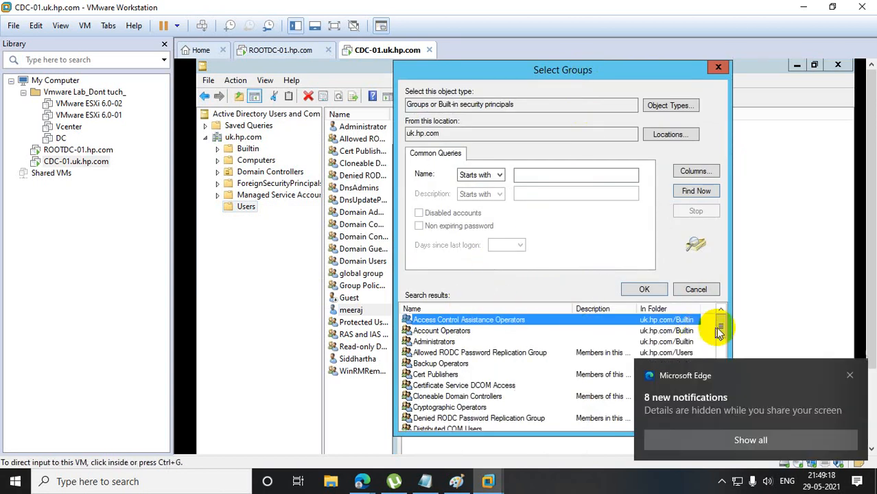
Look through the uk.hp.com search results for dcgroup among the groups whose names begin with d.
{"action": "left_click", "coordinate": [850, 376]}
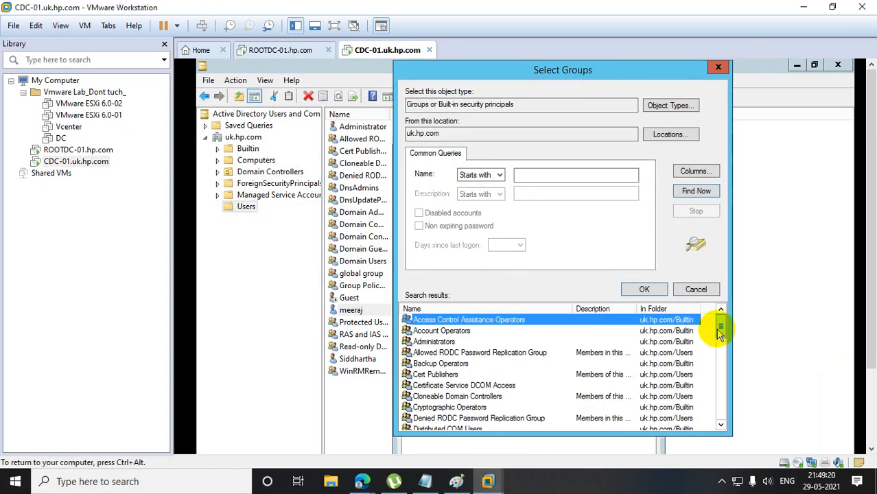
{"action": "left_click_drag", "start_coordinate": [721, 332], "coordinate": [724, 410]}
{"action": "left_click", "coordinate": [439, 375]}
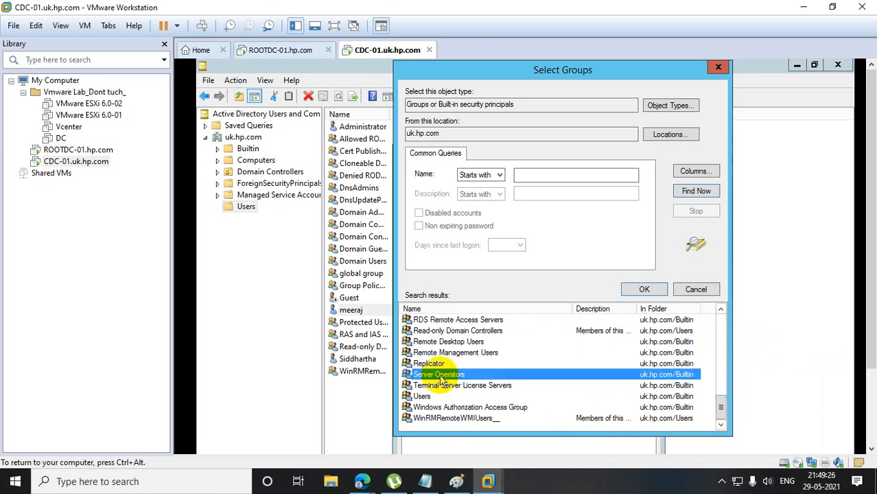
{"action": "key", "text": "d"}
{"action": "key", "text": "Down"}
{"action": "key", "text": "Down"}
{"action": "key", "text": "Down"}
{"action": "key", "text": "Down"}
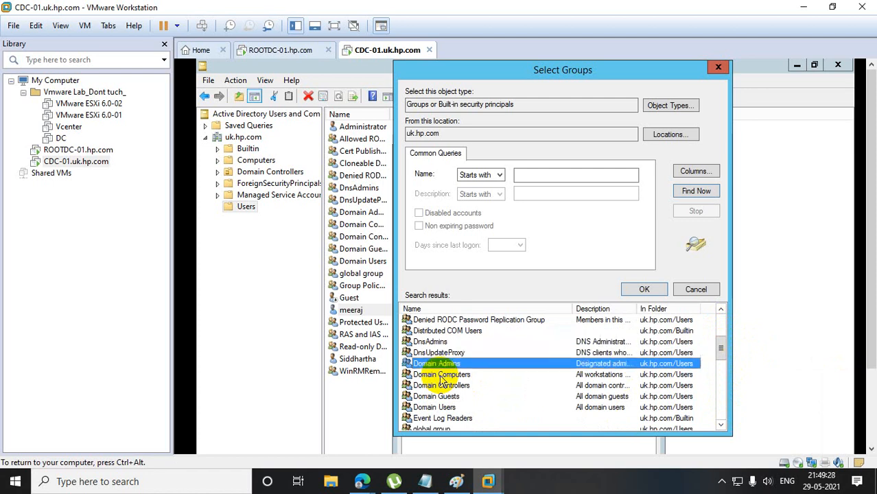
{"action": "key", "text": "Down"}
{"action": "key", "text": "Down"}
{"action": "key", "text": "Down"}
{"action": "key", "text": "Down"}
{"action": "key", "text": "d"}
{"action": "key", "text": "Down"}
{"action": "key", "text": "Down"}
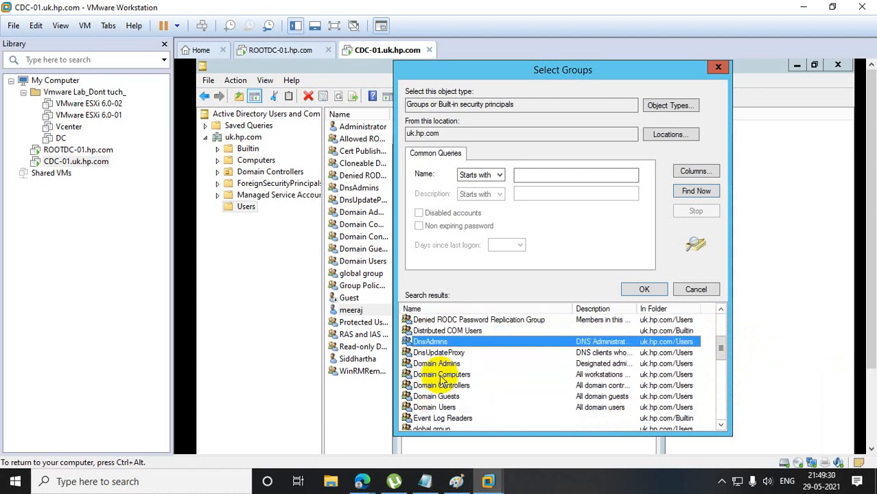
{"action": "key", "text": "Down"}
{"action": "key", "text": "Down"}
{"action": "left_click", "coordinate": [543, 176]}
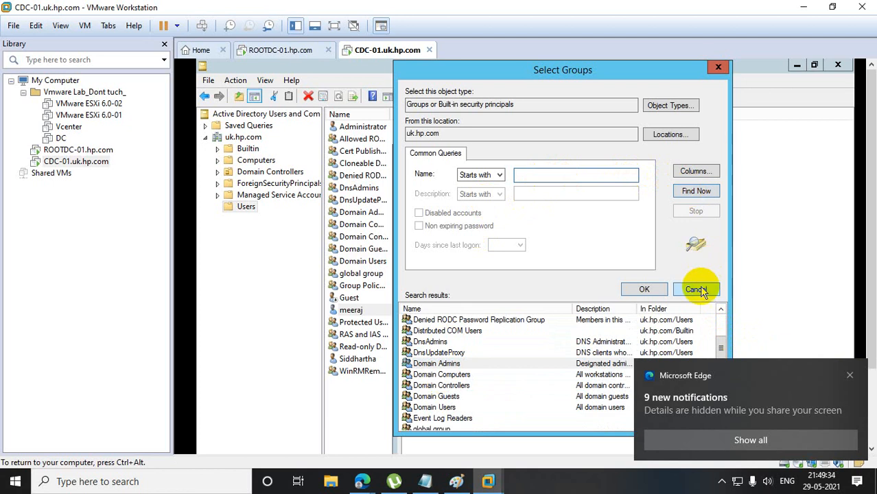
Switch to WhatsApp Web in Microsoft Edge, open the latest unread chat, and read back through its earlier messages.
{"action": "mouse_move", "coordinate": [362, 481]}
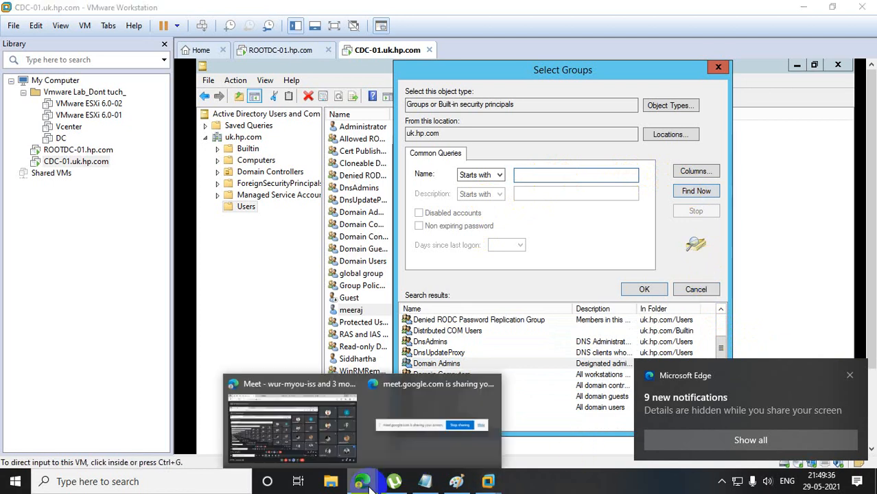
{"action": "left_click", "coordinate": [325, 436]}
{"action": "left_click", "coordinate": [249, 12]}
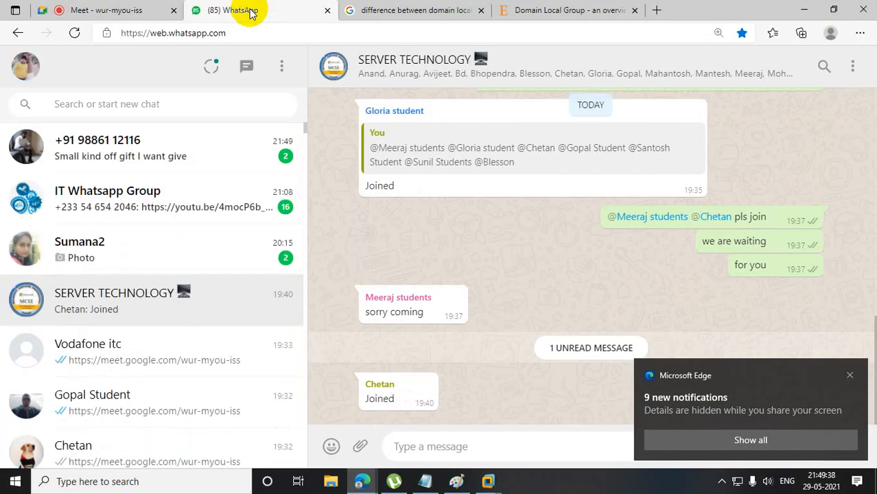
{"action": "left_click", "coordinate": [232, 132]}
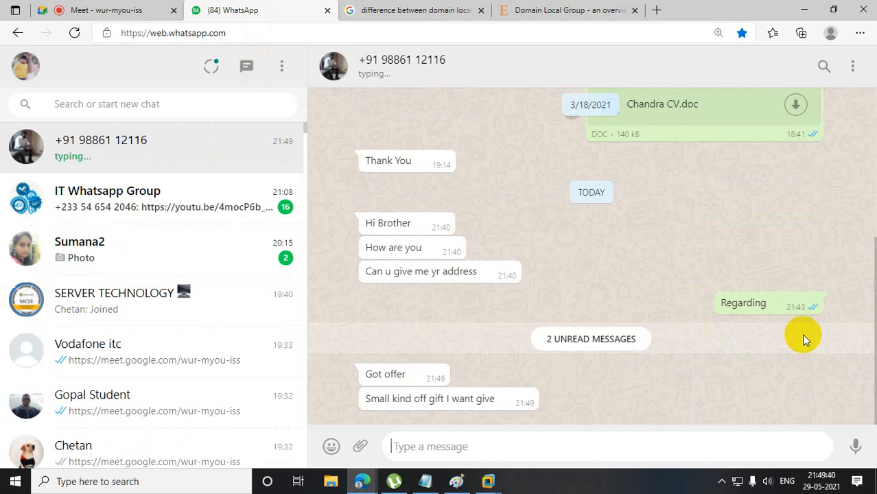
{"action": "left_click", "coordinate": [850, 379]}
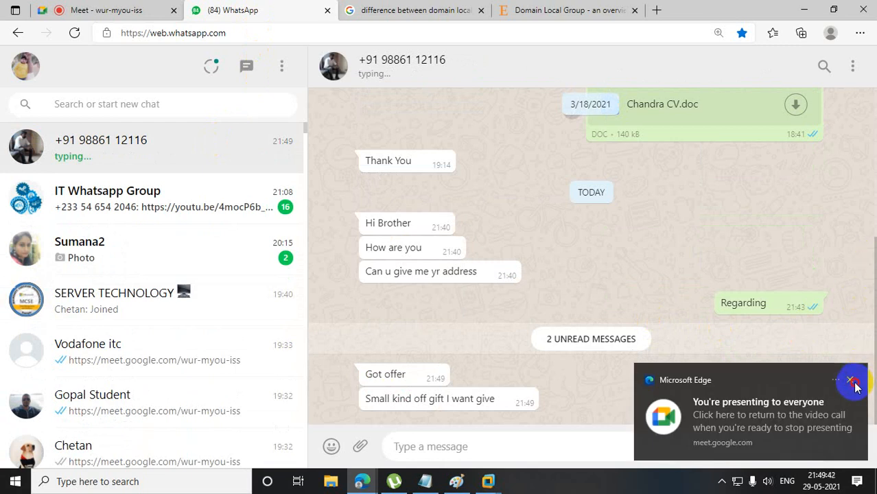
{"action": "scroll", "coordinate": [863, 245], "scroll_direction": "up", "scroll_amount": 10}
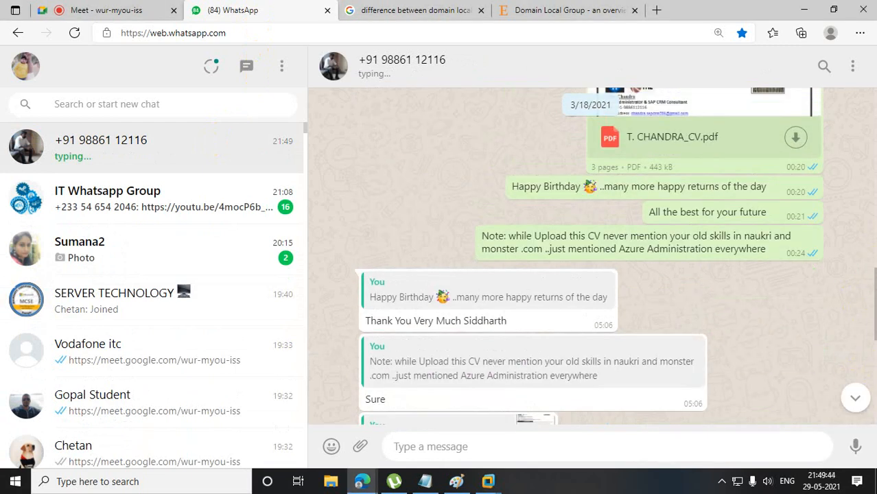
{"action": "scroll", "coordinate": [870, 89], "scroll_direction": "up", "scroll_amount": 15}
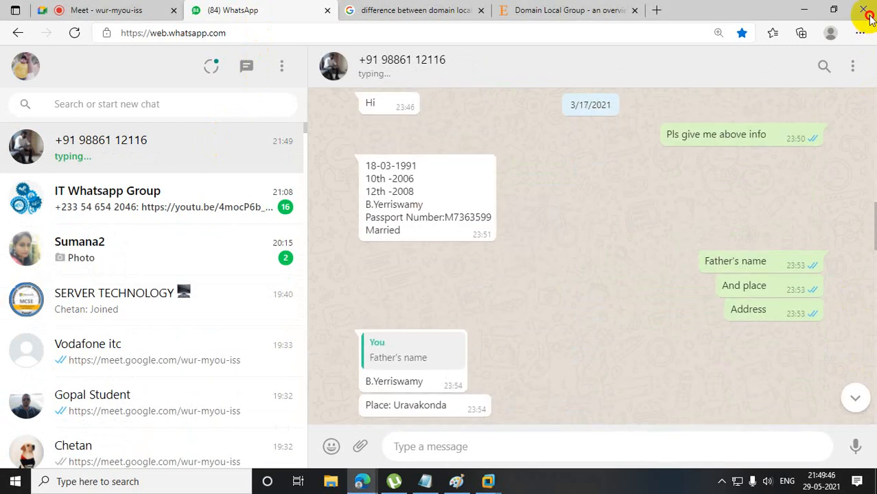
{"action": "left_click_drag", "start_coordinate": [863, 216], "coordinate": [866, 134]}
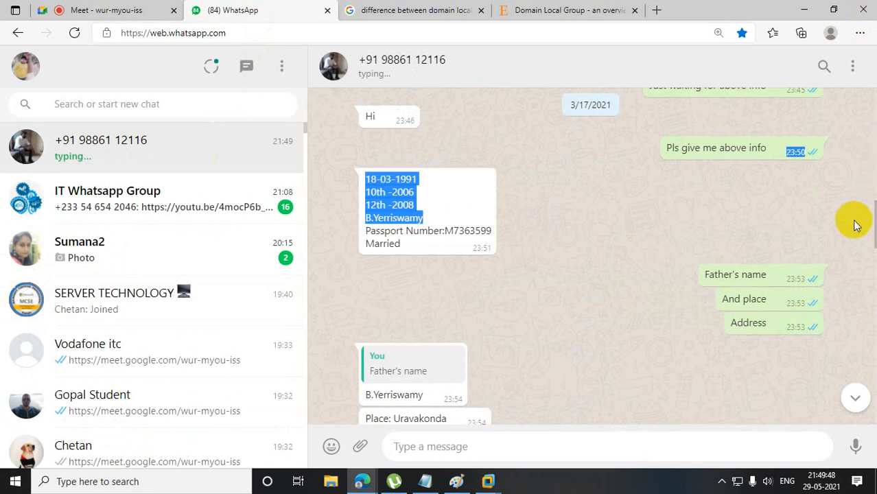
{"action": "left_click_drag", "start_coordinate": [875, 214], "coordinate": [862, 92]}
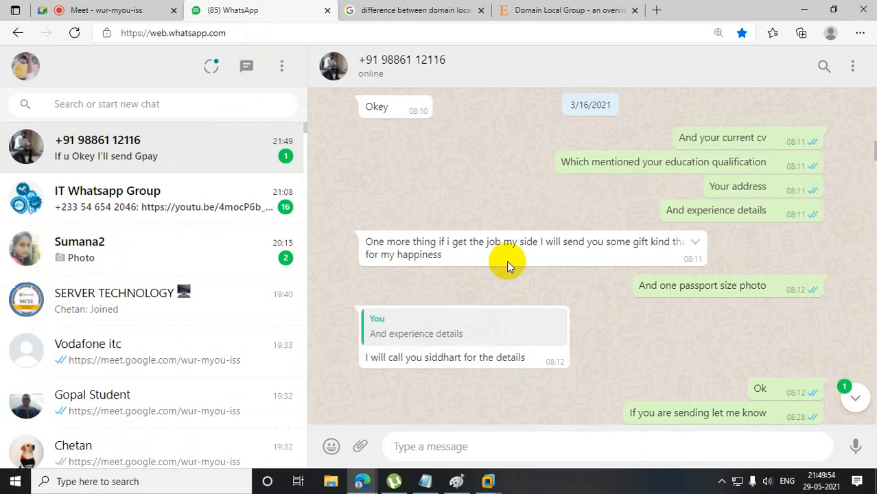
{"action": "scroll", "coordinate": [873, 152], "scroll_direction": "down", "scroll_amount": 1}
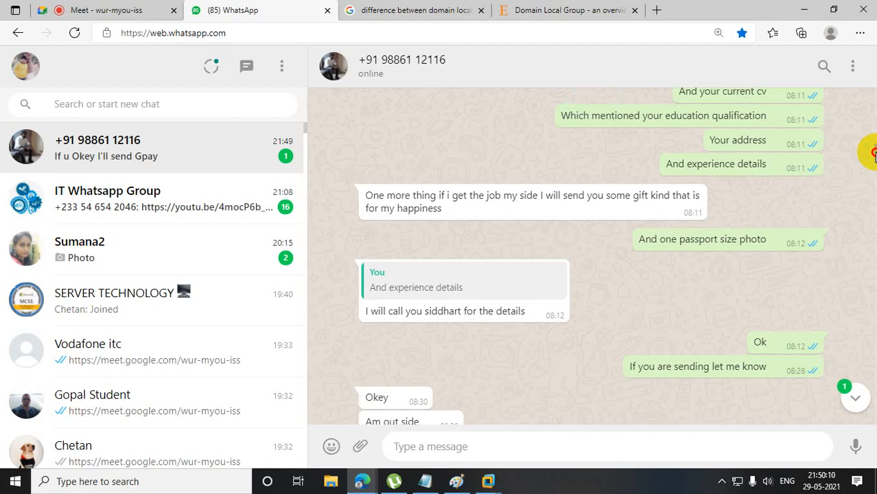
Return to the newest messages of the chat and reply with a folded hands emoji.
{"action": "left_click", "coordinate": [855, 398]}
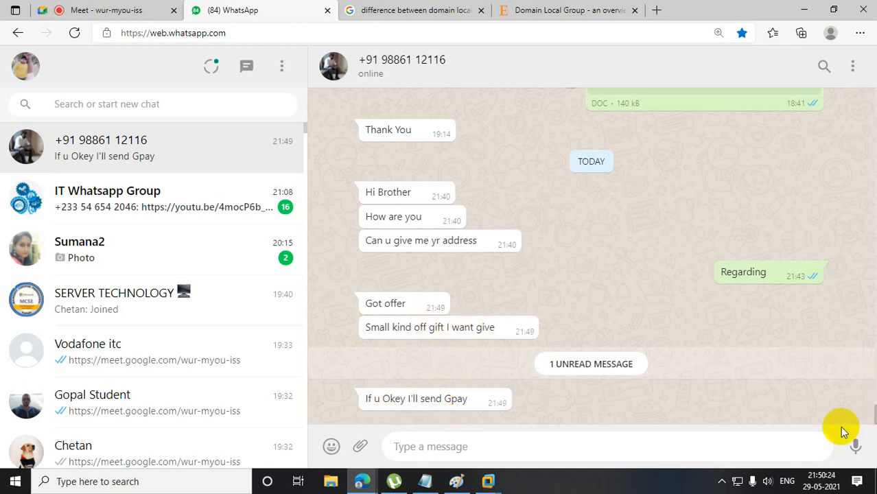
{"action": "left_click", "coordinate": [332, 446]}
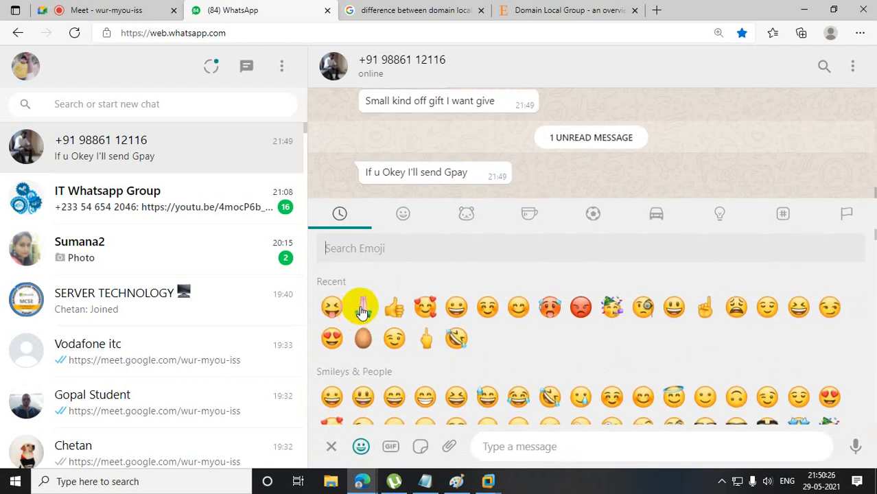
{"action": "left_click", "coordinate": [360, 307]}
{"action": "left_click", "coordinate": [851, 450]}
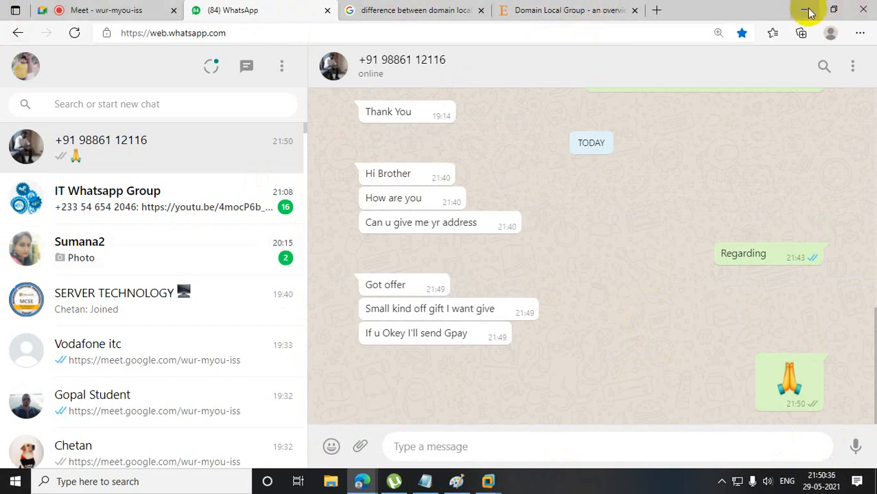
View the CV PDF shared earlier in the chat, close it, and return to VMware Workstation.
{"action": "left_click_drag", "start_coordinate": [872, 330], "coordinate": [866, 116]}
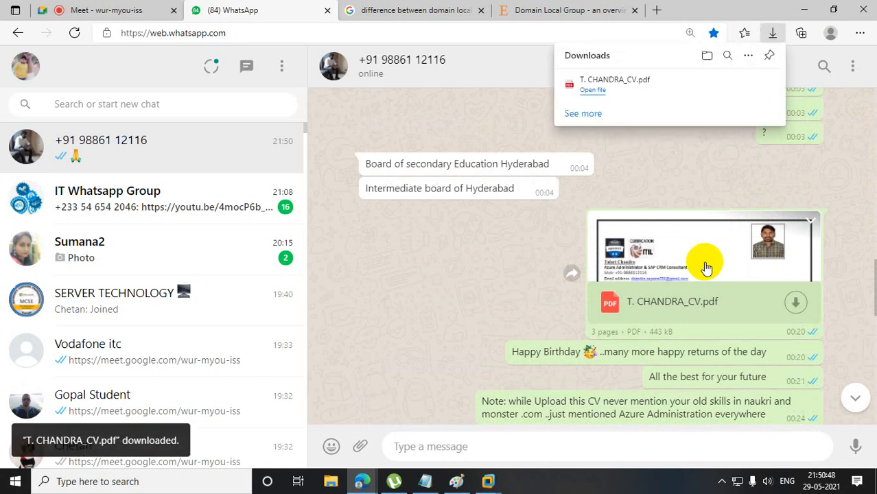
{"action": "left_click", "coordinate": [588, 91]}
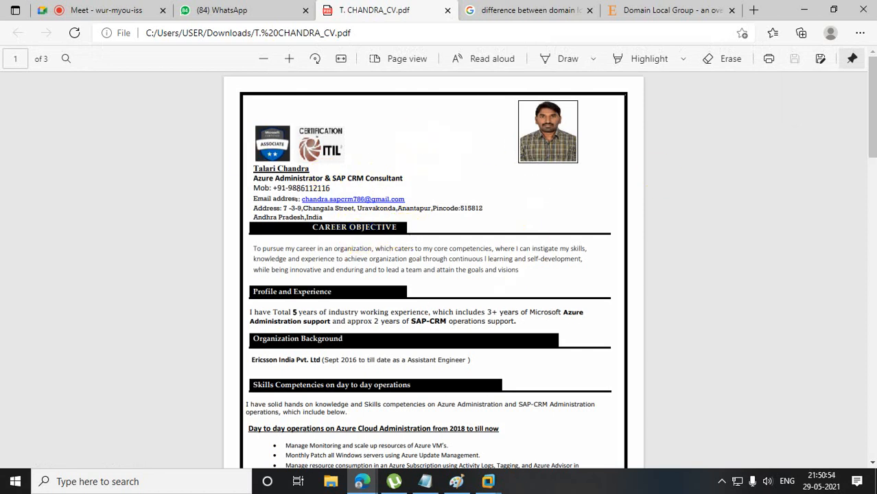
{"action": "mouse_move", "coordinate": [873, 94]}
{"action": "left_mouse_down"}
{"action": "mouse_move", "coordinate": [872, 420]}
{"action": "mouse_move", "coordinate": [873, 89]}
{"action": "left_mouse_up"}
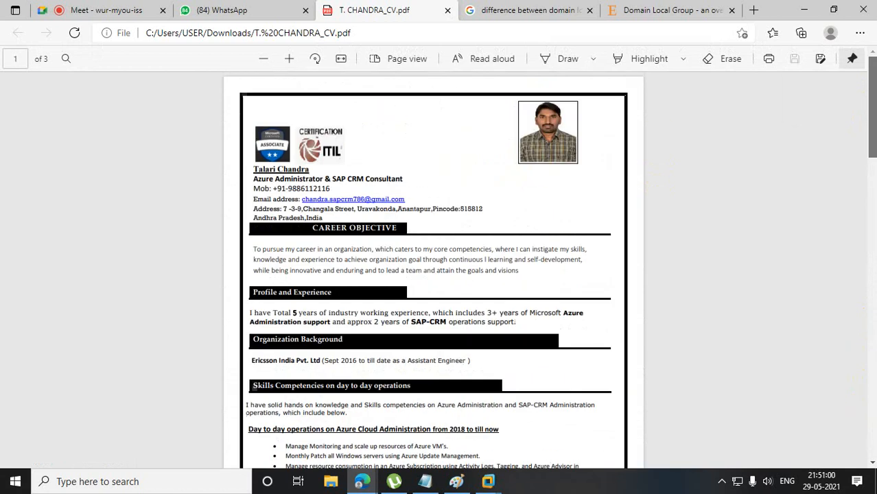
{"action": "left_click", "coordinate": [447, 10]}
{"action": "left_click", "coordinate": [804, 10]}
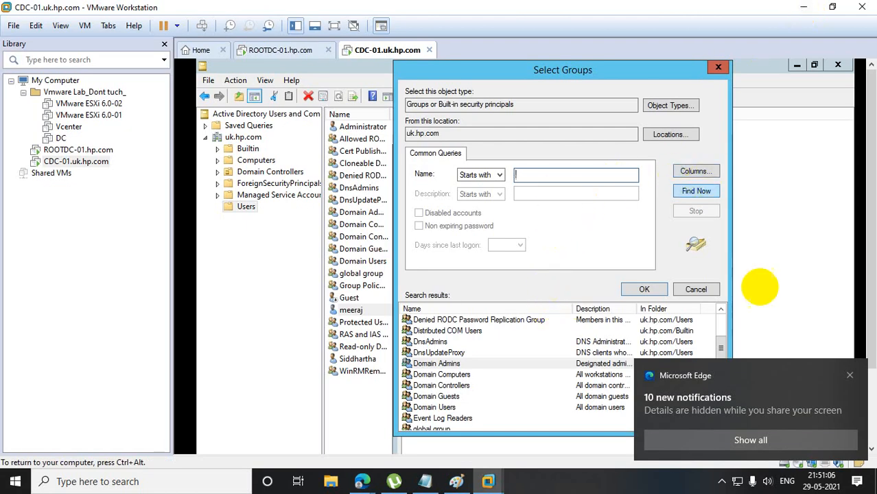
Enter dc as the group name to search, check dcgroup on ROOTDC-01.hp.com, and return to CDC-01.uk.hp.com.
{"action": "left_click", "coordinate": [851, 377]}
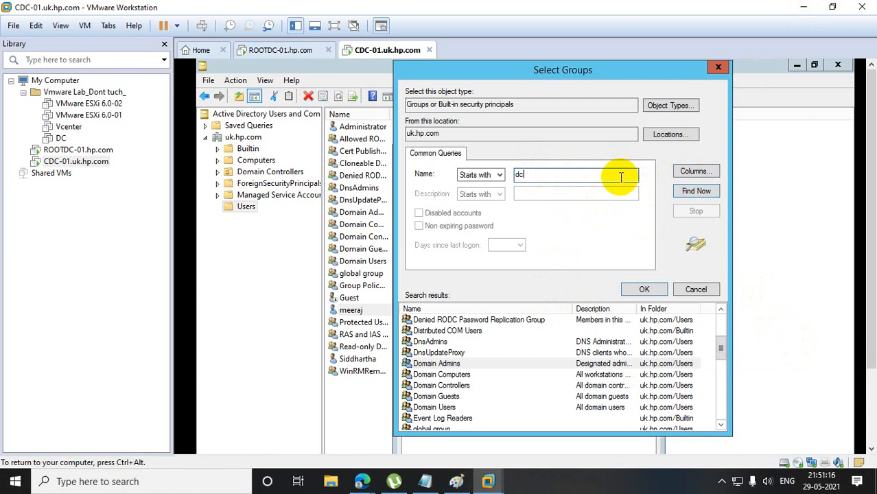
{"action": "left_click", "coordinate": [81, 150]}
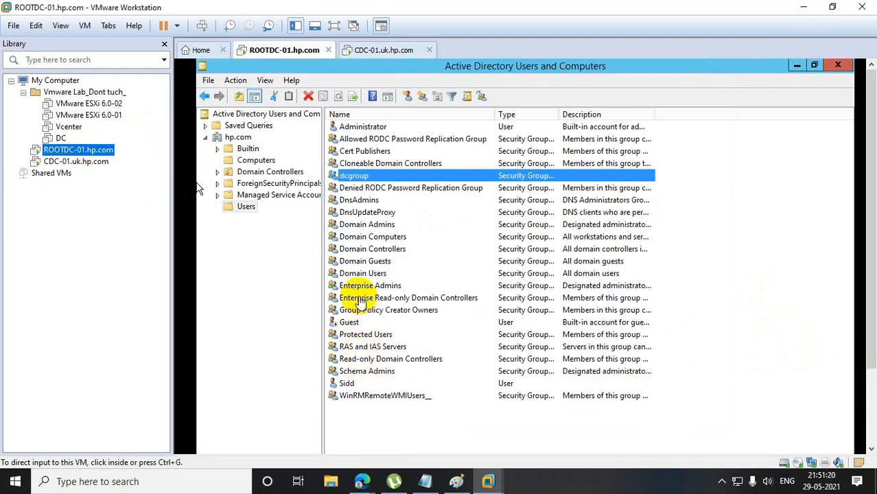
{"action": "left_click", "coordinate": [76, 161]}
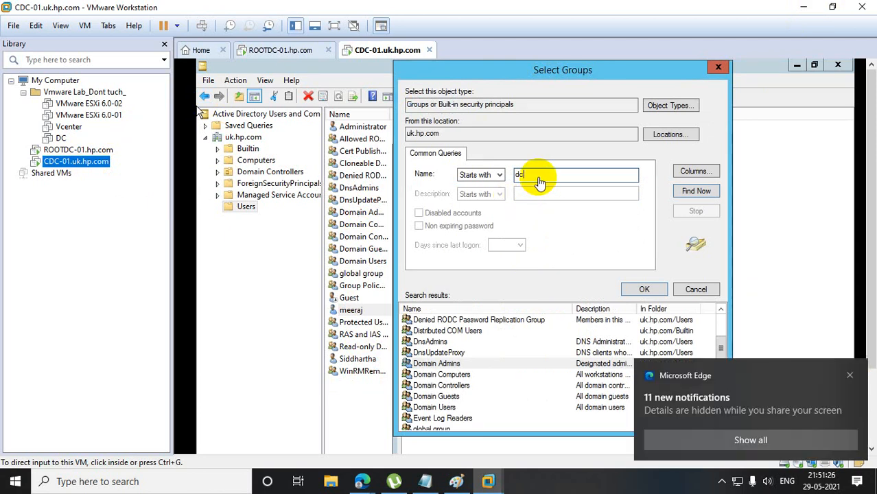
Set the search location for the dc group query to Entire Directory.
{"action": "left_click", "coordinate": [696, 191]}
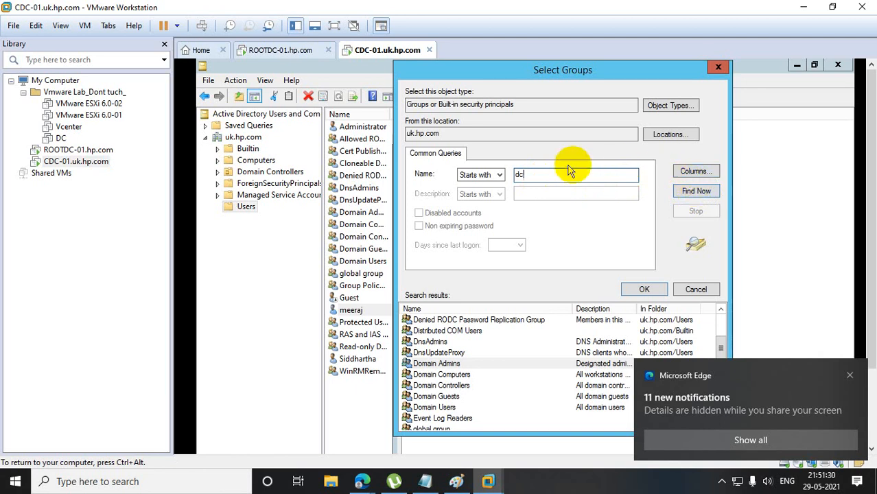
{"action": "left_click", "coordinate": [656, 135]}
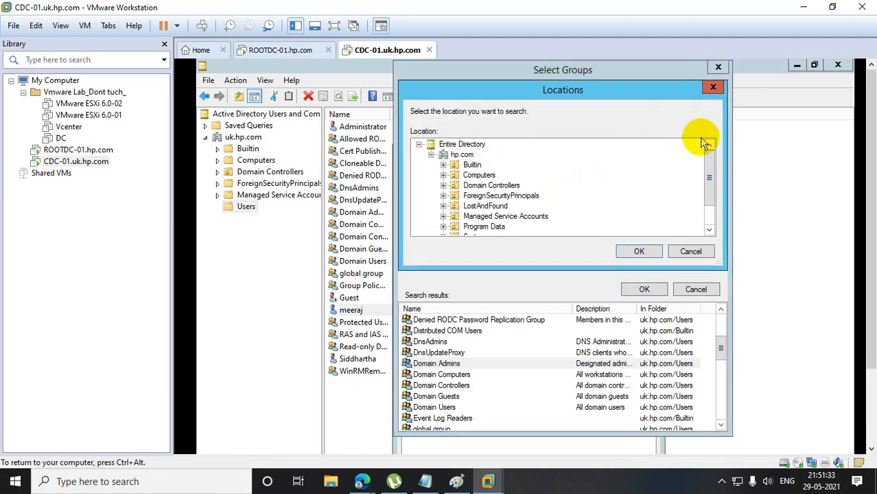
{"action": "left_click", "coordinate": [458, 144]}
{"action": "left_click", "coordinate": [639, 252]}
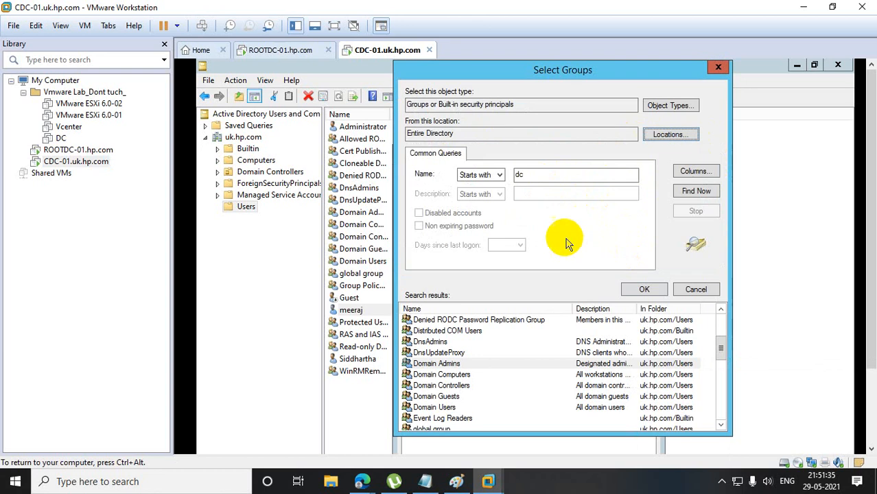
Search the entire directory for dcgroup and add that hp.com group to the open user's group memberships.
{"action": "double_click", "coordinate": [532, 176]}
{"action": "type", "text": "dcgroup"}
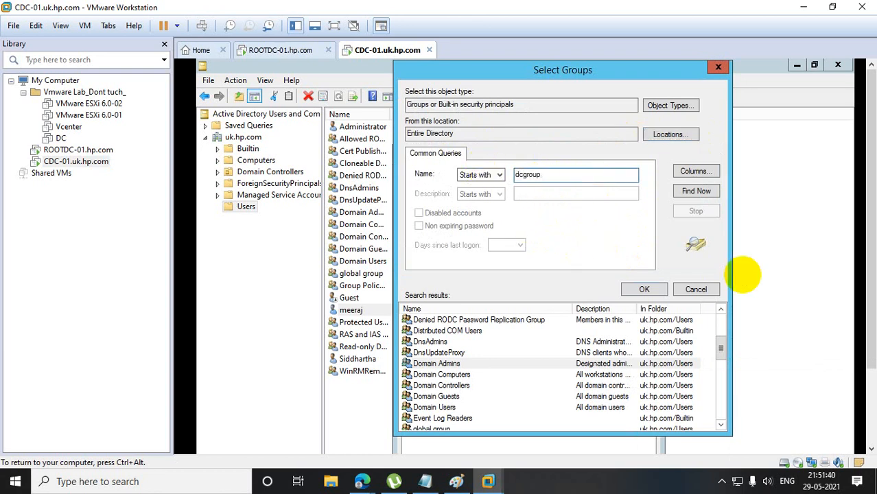
{"action": "left_click", "coordinate": [703, 193]}
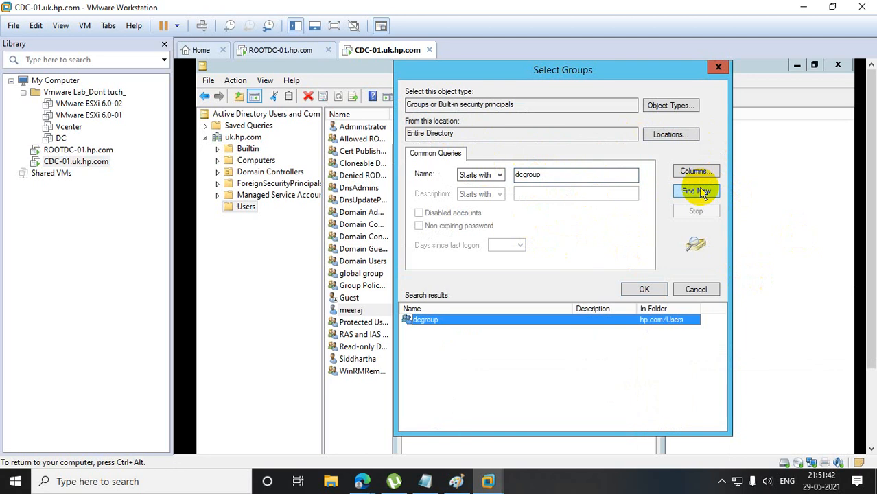
{"action": "double_click", "coordinate": [443, 322]}
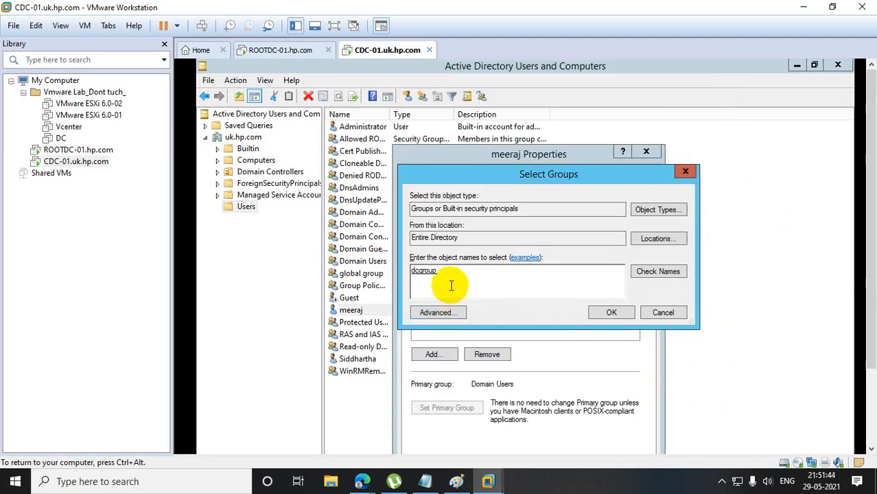
{"action": "left_click", "coordinate": [610, 314]}
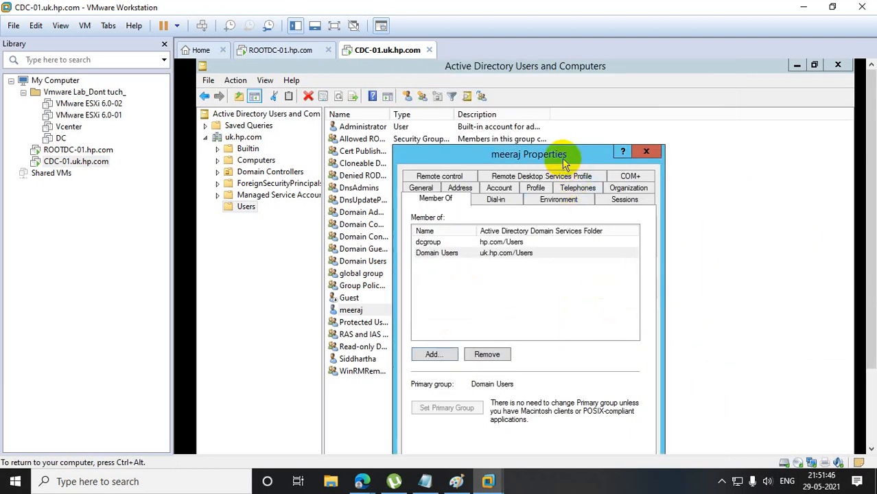
Apply the group membership change and close the user's properties.
{"action": "left_click_drag", "start_coordinate": [564, 155], "coordinate": [604, 89]}
{"action": "left_click", "coordinate": [617, 409]}
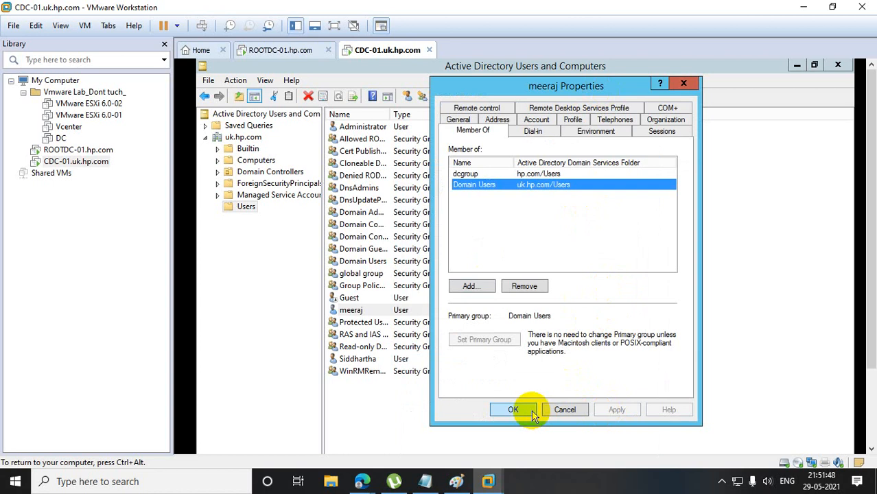
{"action": "left_click", "coordinate": [516, 410]}
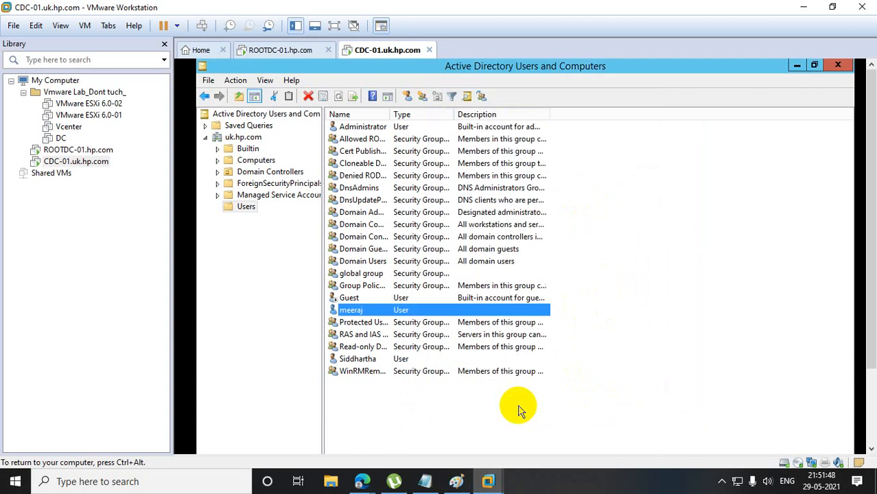
Reopen the same uk.hp.com user's properties, review the groups listed under Member Of, and close them.
{"action": "double_click", "coordinate": [368, 309]}
{"action": "left_click", "coordinate": [484, 110]}
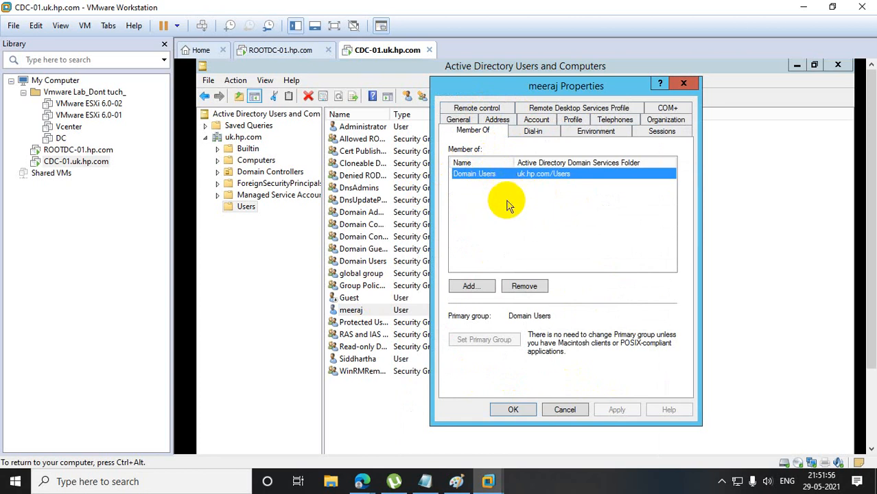
{"action": "left_click", "coordinate": [512, 409]}
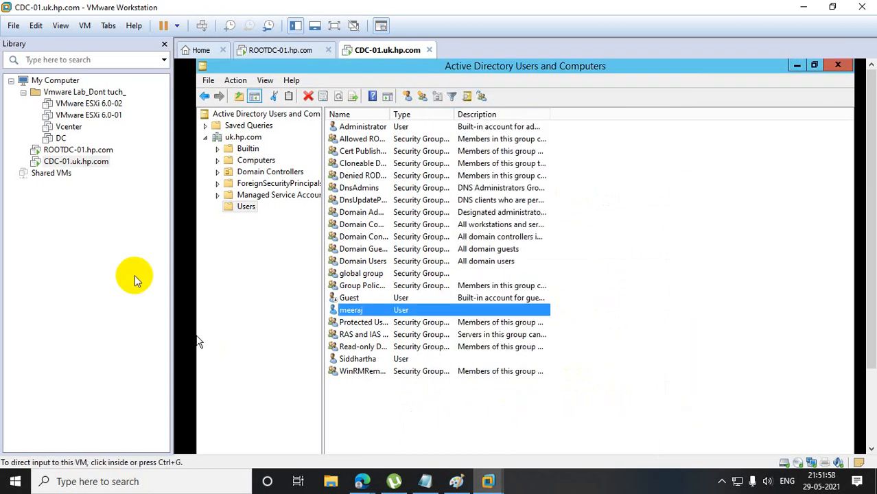
On ROOTDC-01.hp.com, open the properties of dcgroup and check its members.
{"action": "left_click", "coordinate": [86, 151]}
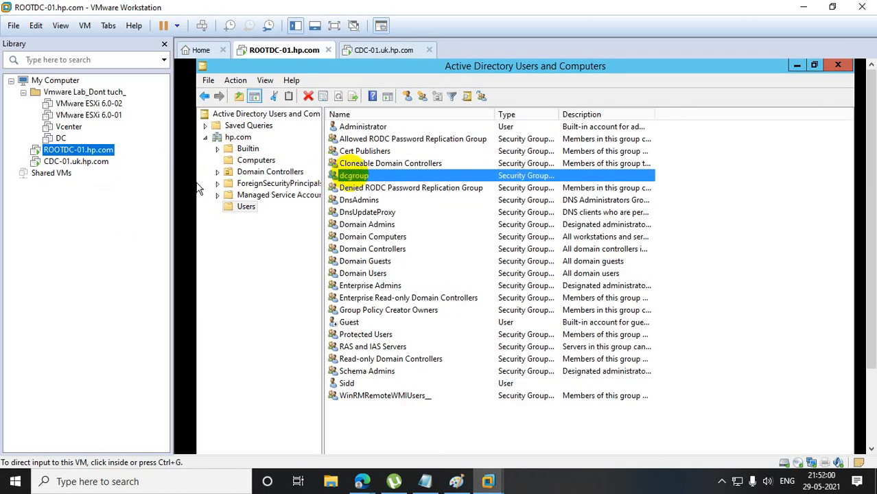
{"action": "left_click", "coordinate": [352, 176]}
{"action": "key", "text": "Return"}
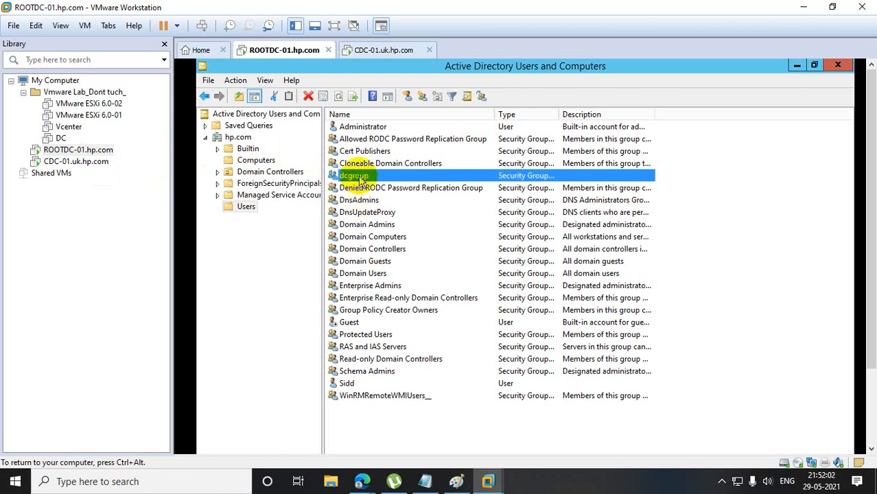
{"action": "double_click", "coordinate": [346, 176]}
{"action": "left_click", "coordinate": [447, 150]}
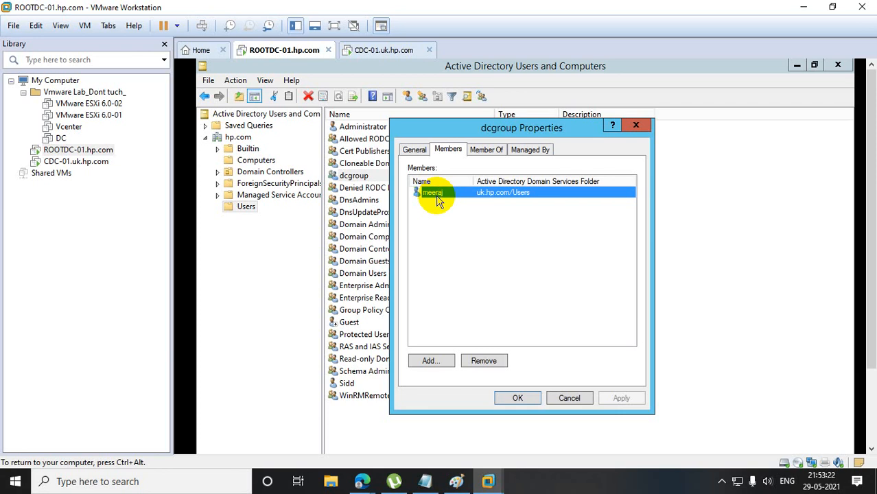
Switch to Microsoft Edge and show the Google Meet call.
{"action": "left_click", "coordinate": [362, 481]}
{"action": "left_click", "coordinate": [314, 429]}
{"action": "left_click", "coordinate": [97, 10]}
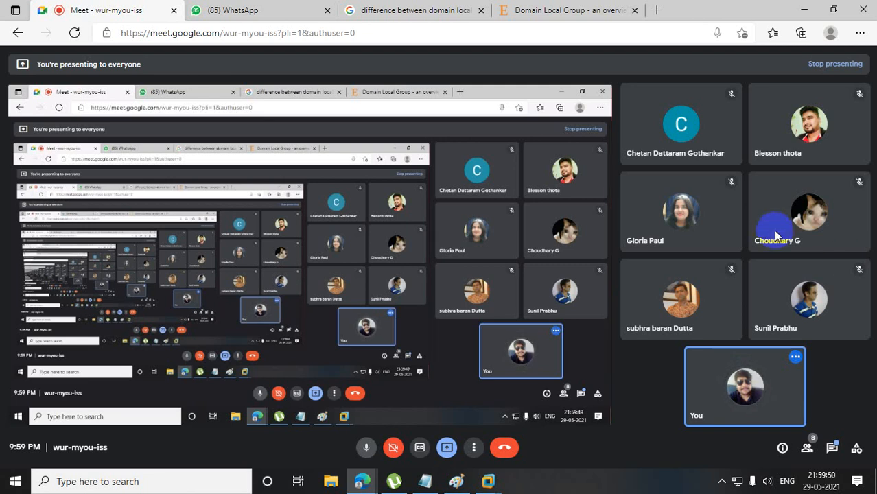
Minimize the Edge and VMware Workstation windows and open FastStone Capture from the desktop.
{"action": "left_click", "coordinate": [803, 11]}
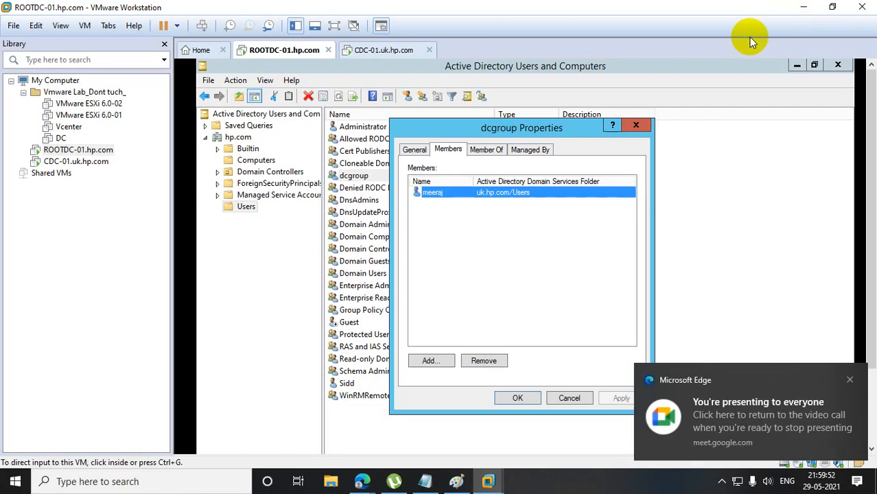
{"action": "left_click", "coordinate": [807, 14]}
{"action": "double_click", "coordinate": [130, 191]}
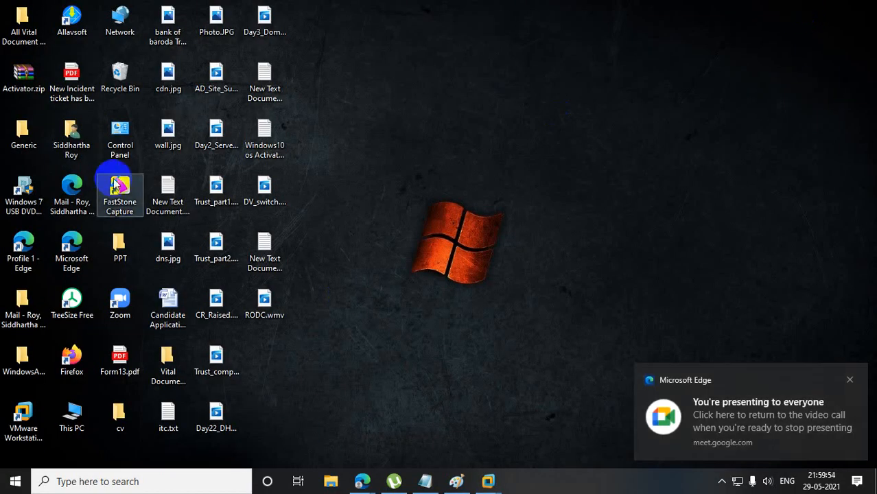